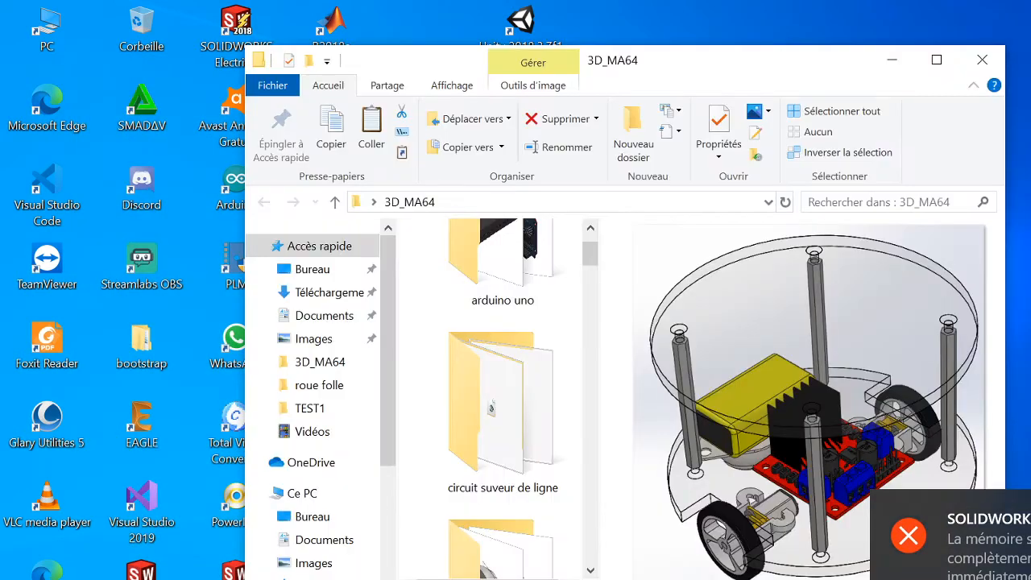
- Open the Assemblage1.SLDASM assembly from the 3D_MA64 folder in SOLIDWORKS
click(936, 60)
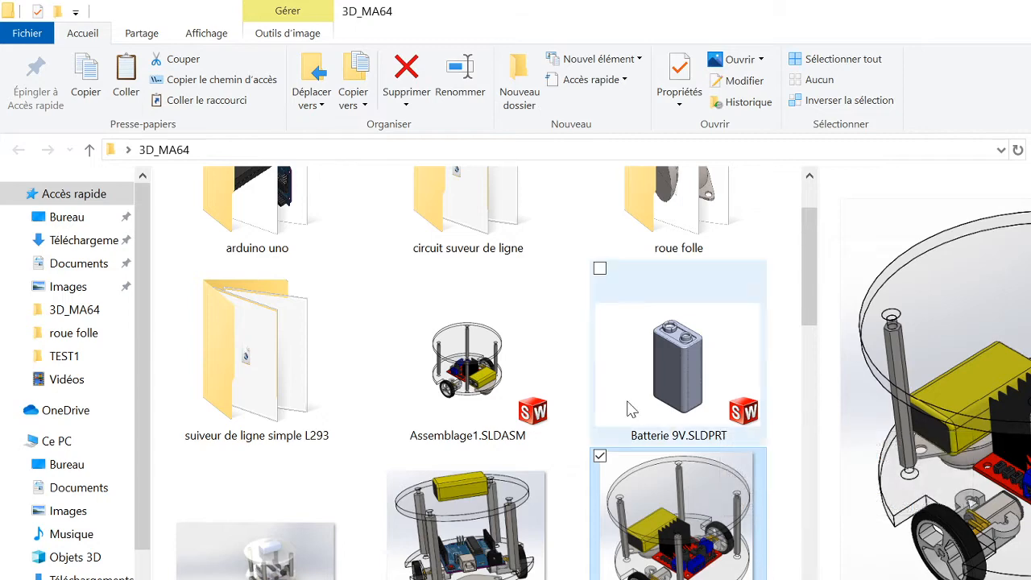
double_click(474, 392)
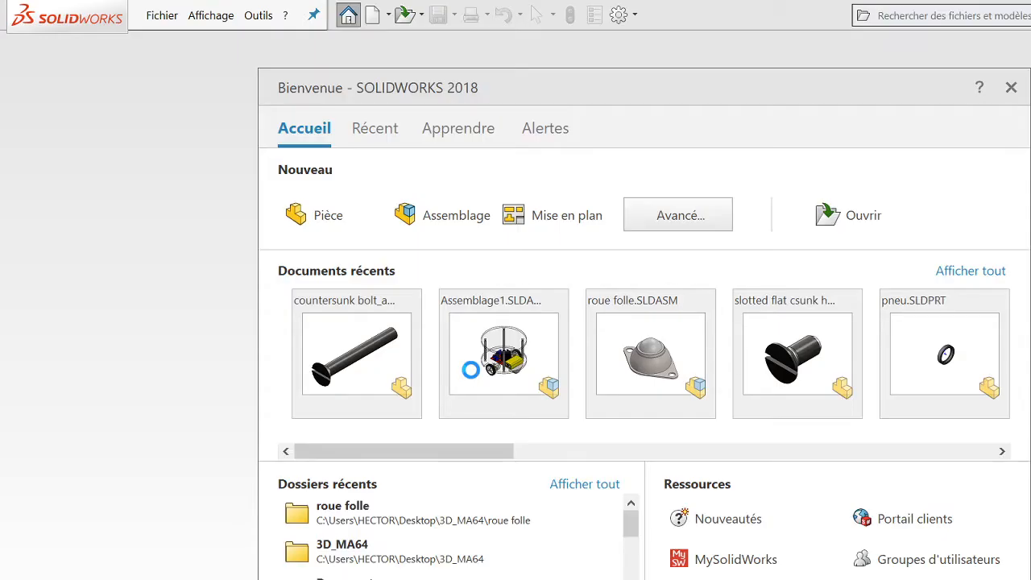
click(672, 376)
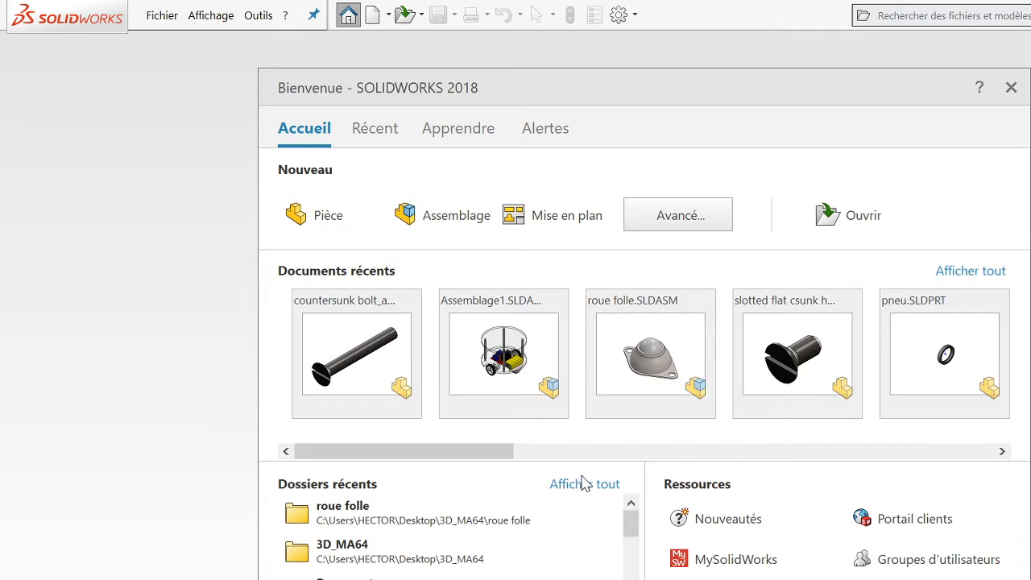
click(606, 415)
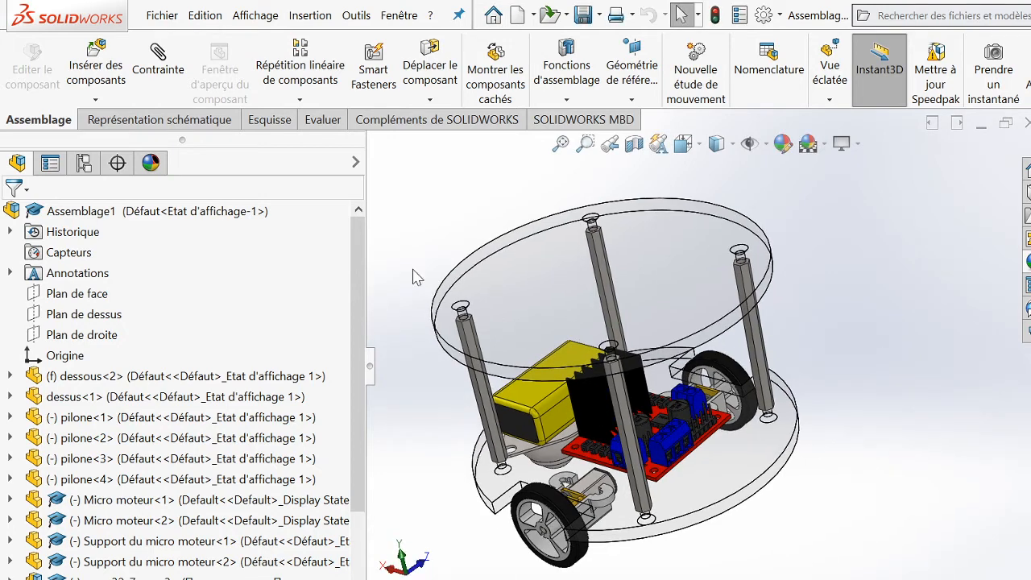
- Narrow the feature tree and measure the top face of the robot's upper round plate
drag(365, 208, 271, 219)
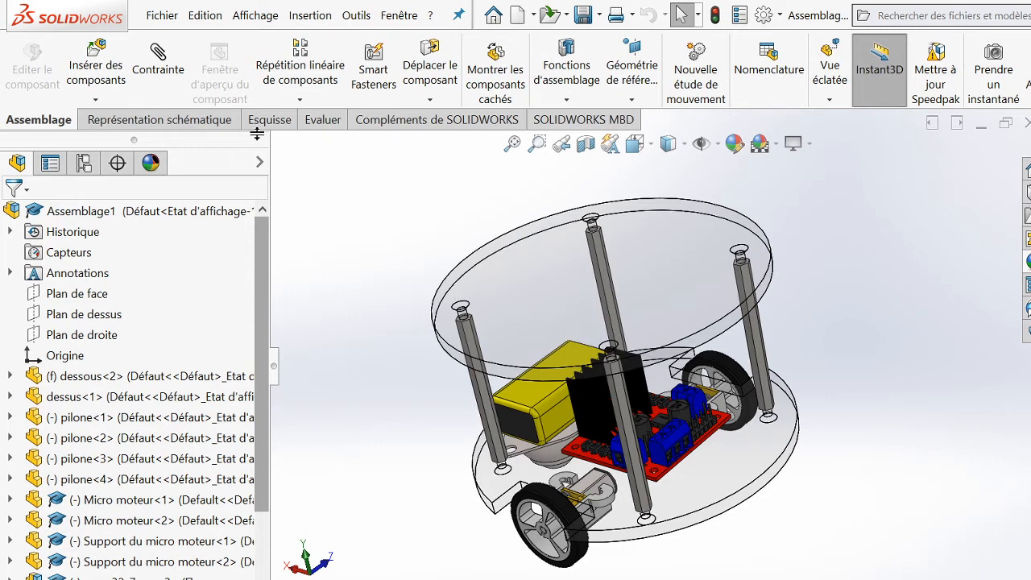
click(321, 122)
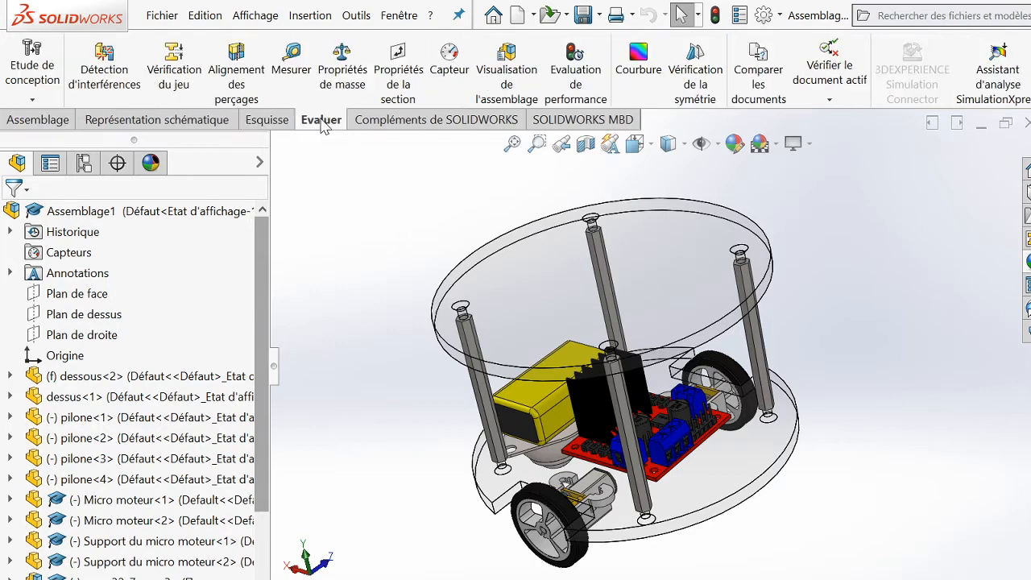
click(289, 71)
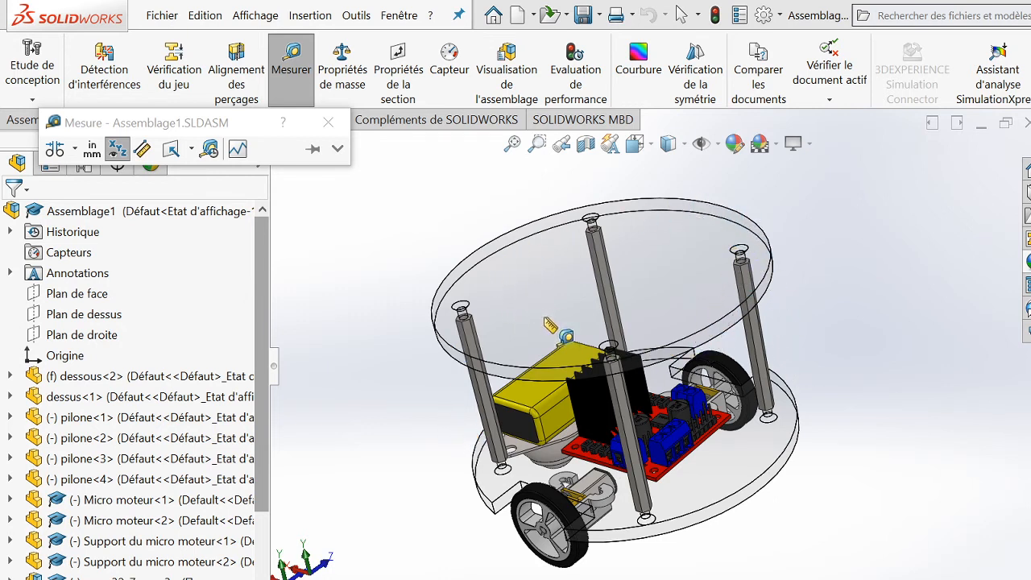
click(497, 276)
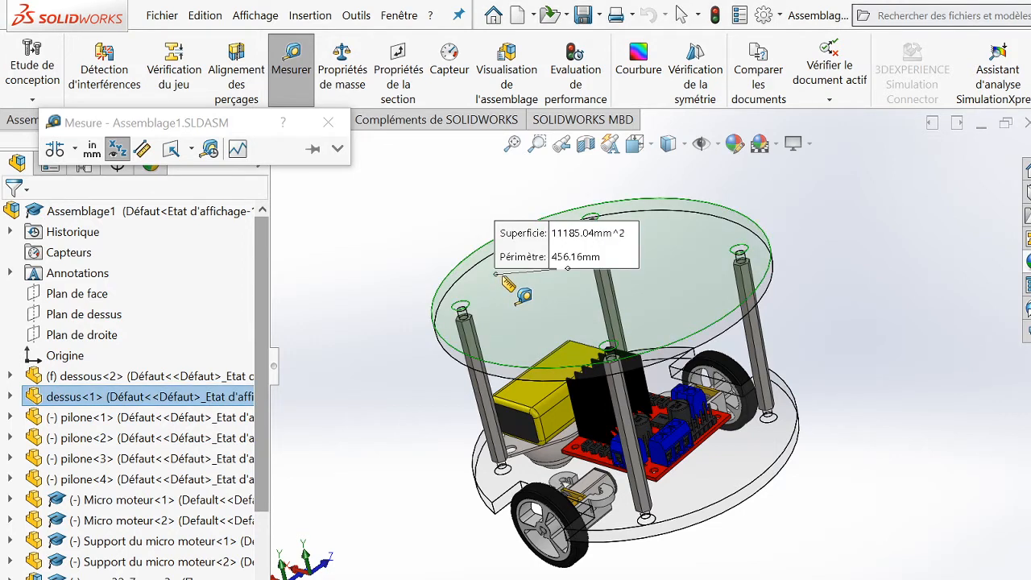
click(433, 249)
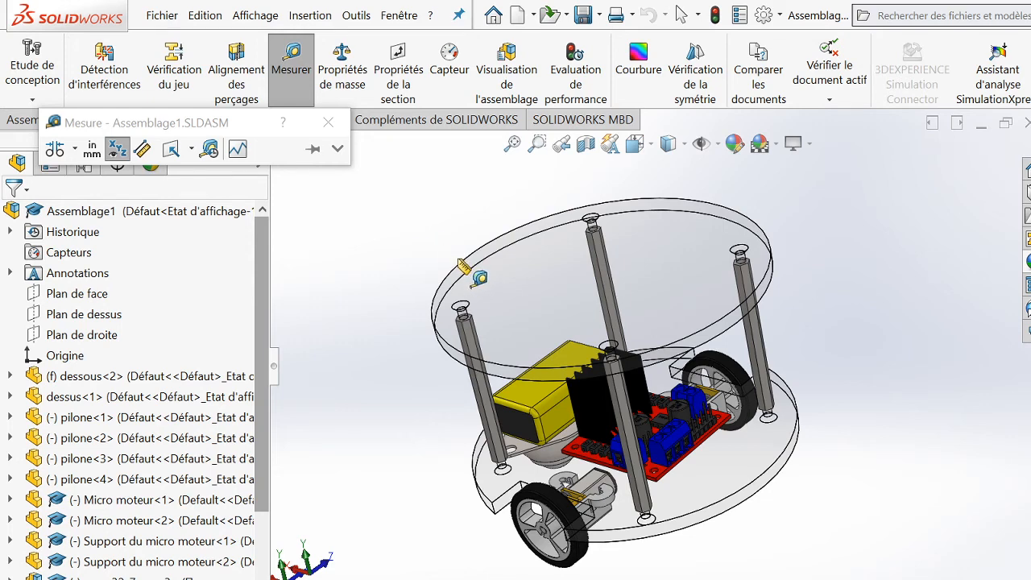
scroll(465, 268, down, 4)
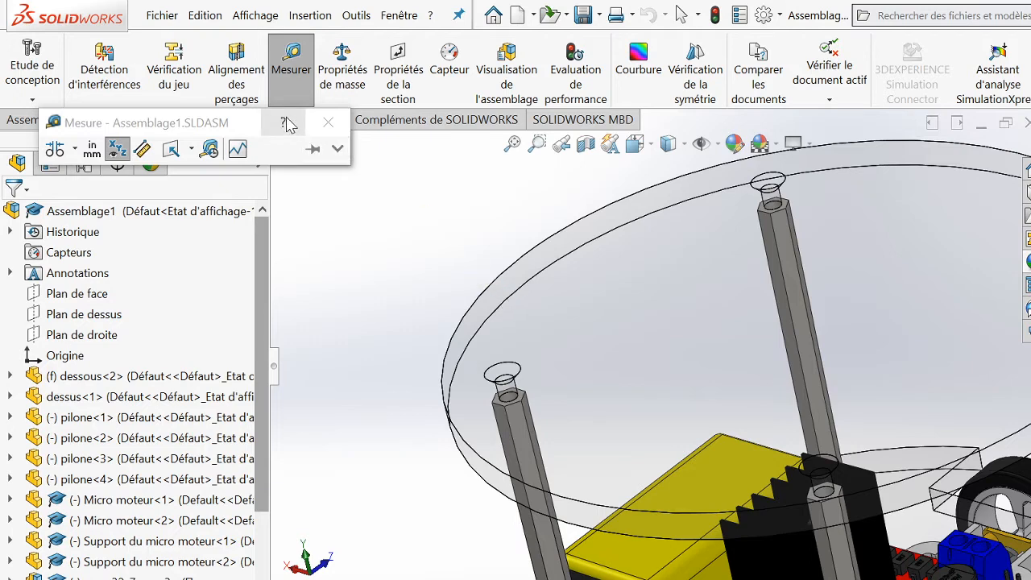
click(320, 131)
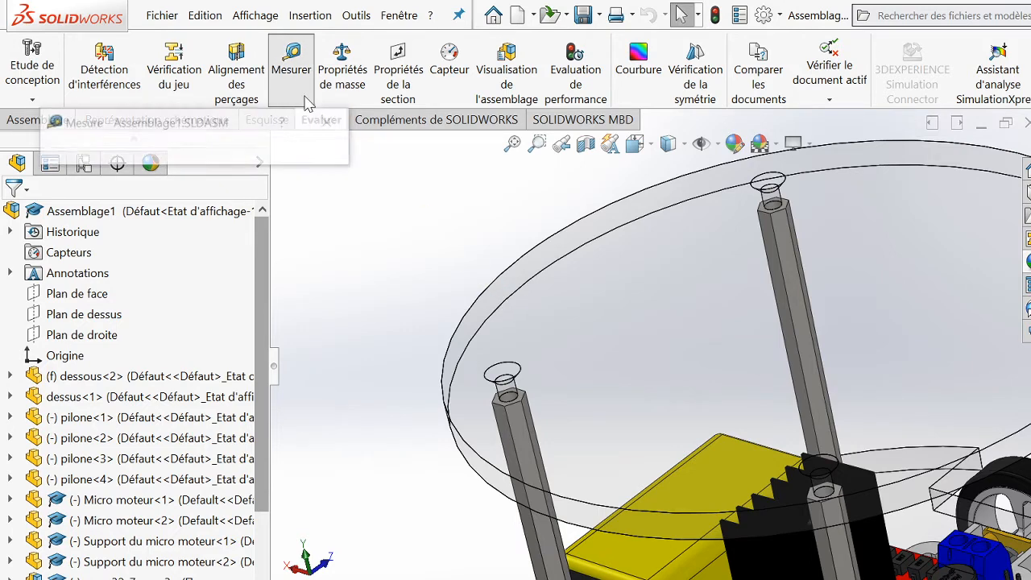
- Measure the diameter of the upper plate's outer cylindrical face
click(302, 92)
scroll(580, 332, up, 2)
scroll(566, 321, up, 2)
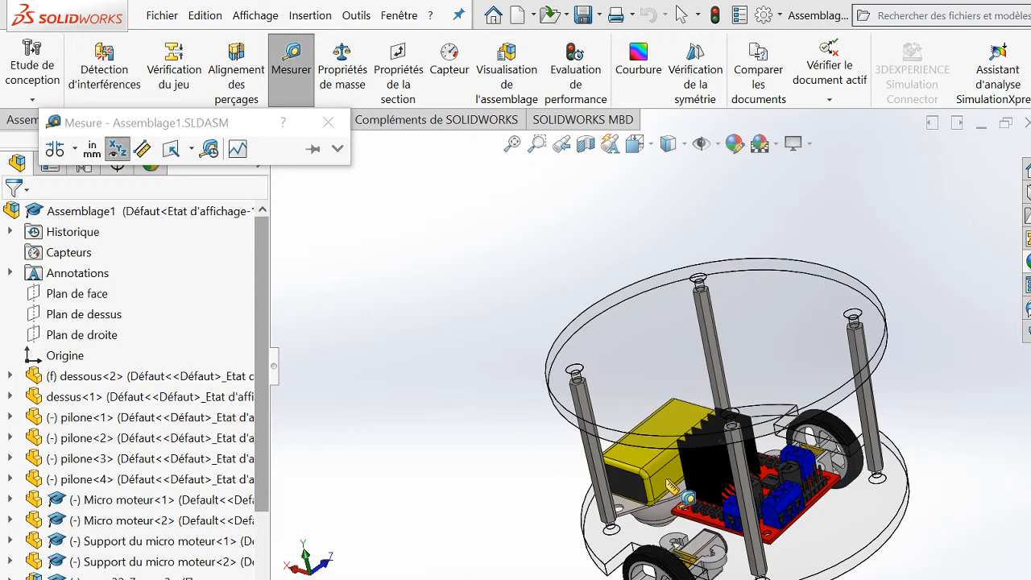
click(669, 443)
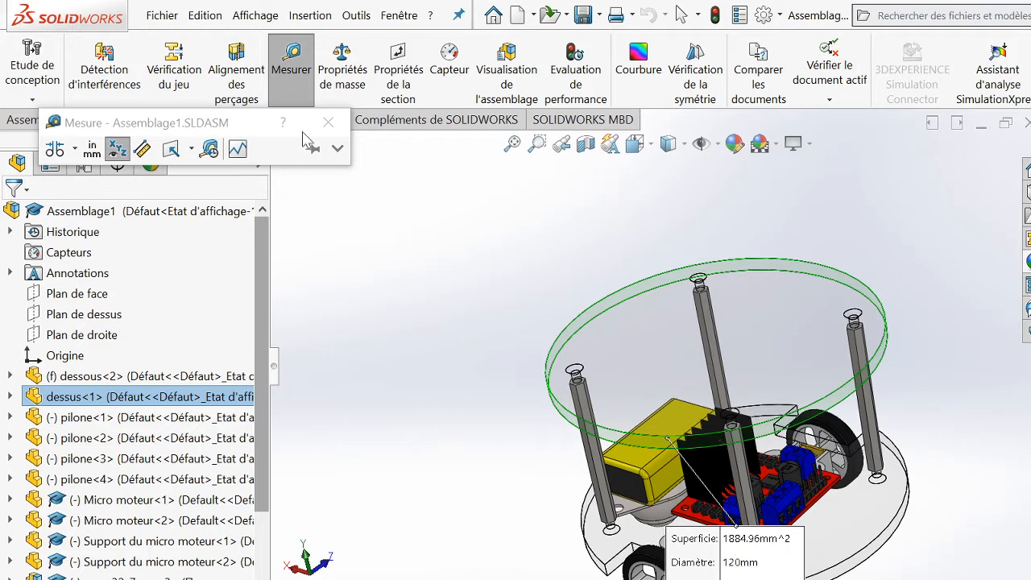
click(328, 125)
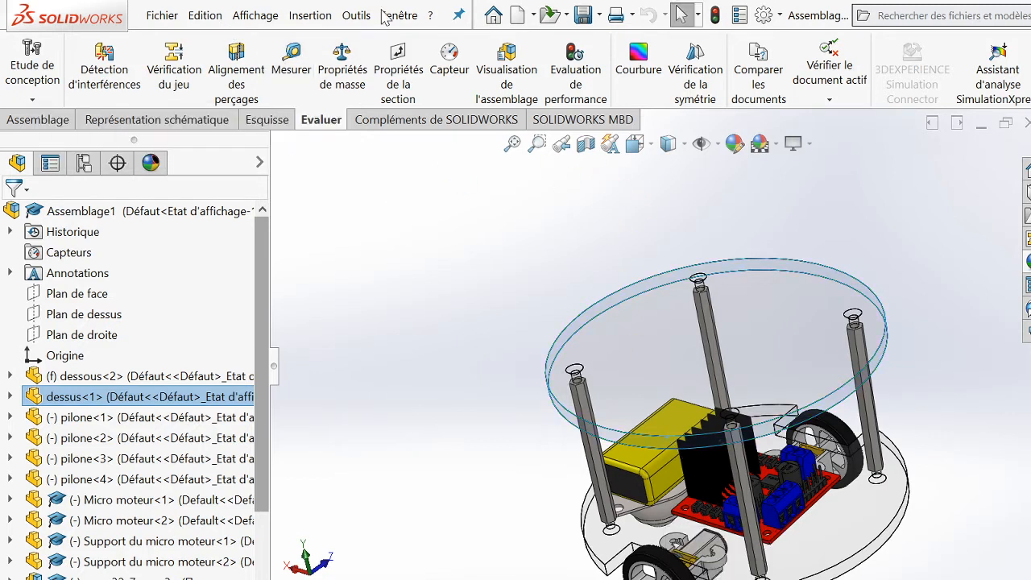
- Create a new part document and take a brief look back at the Assemblage1 assembly
click(517, 16)
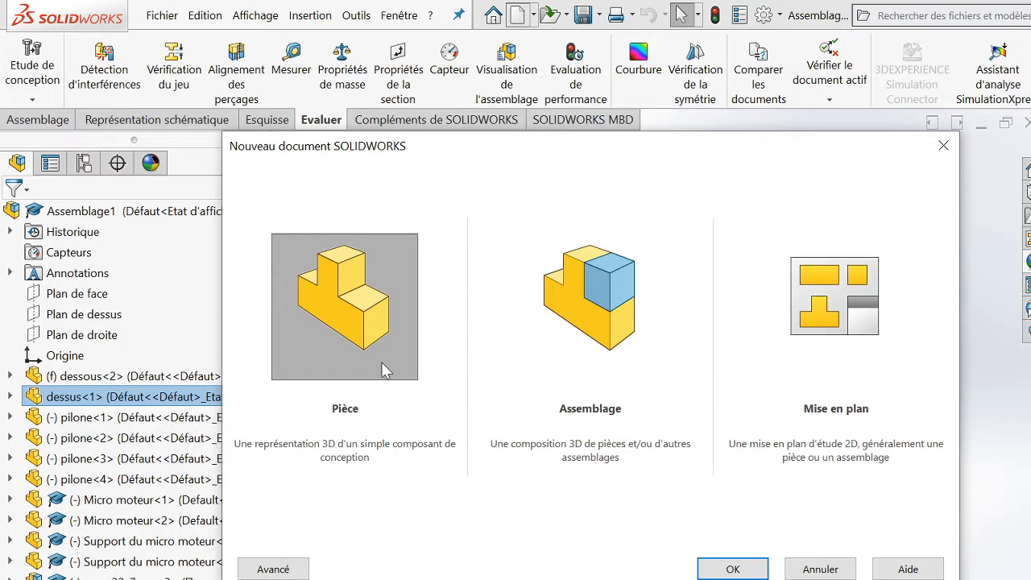
click(735, 567)
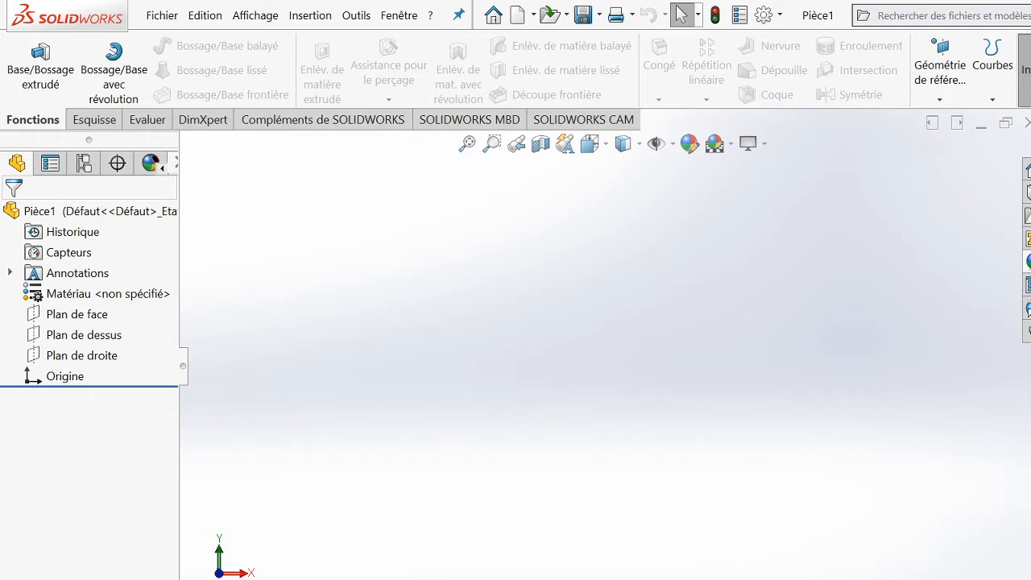
mouse_move(680, 556)
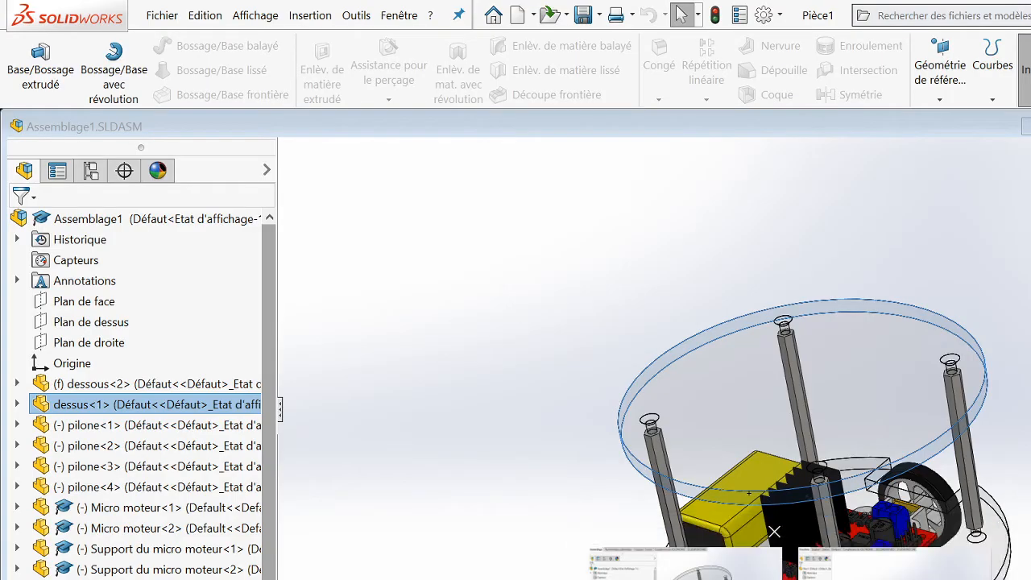
click(736, 524)
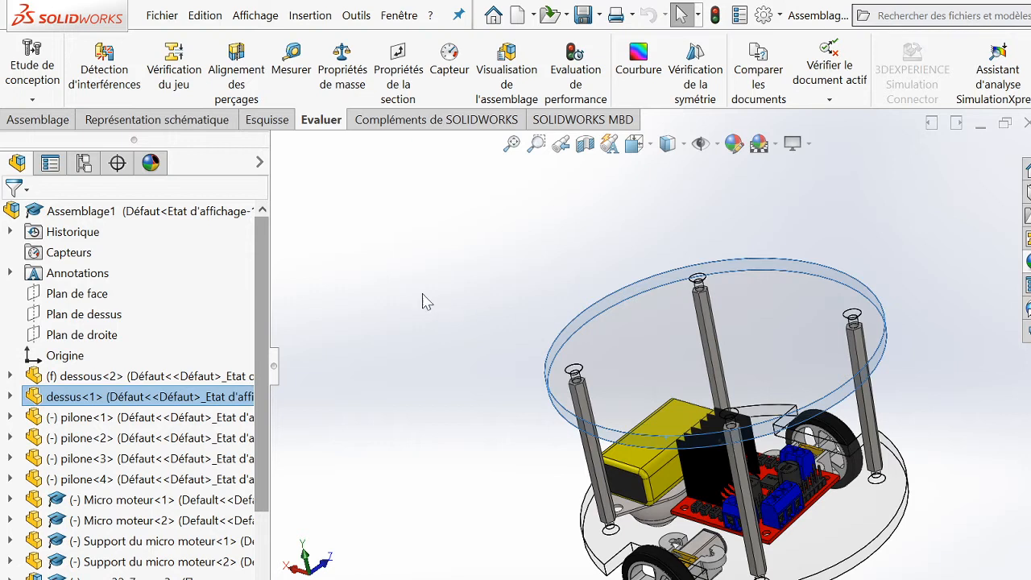
click(363, 287)
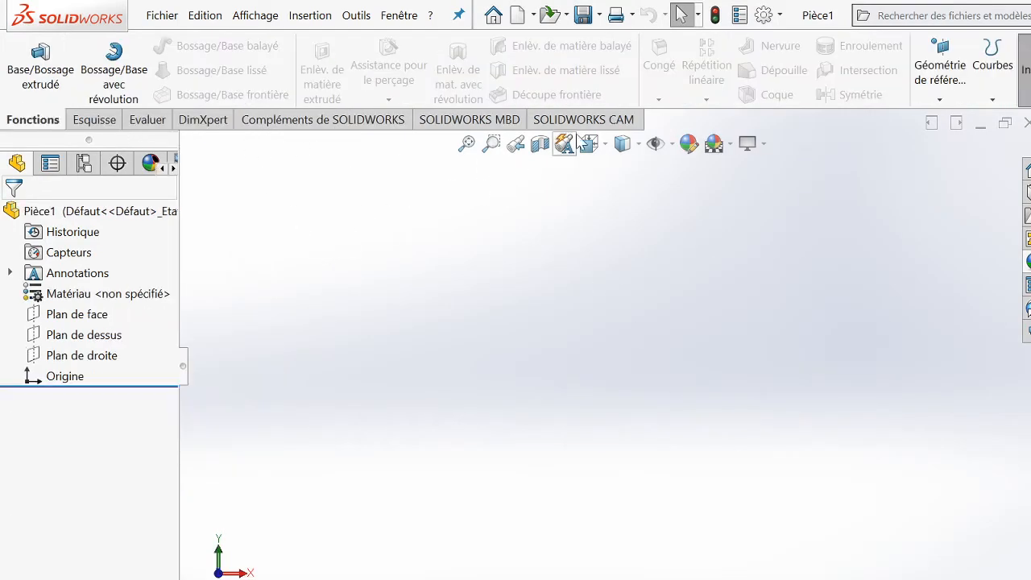
- Start an extruded boss in the new part and open its sketch on Plan de dessus, using an isometric view to choose the plane
click(637, 148)
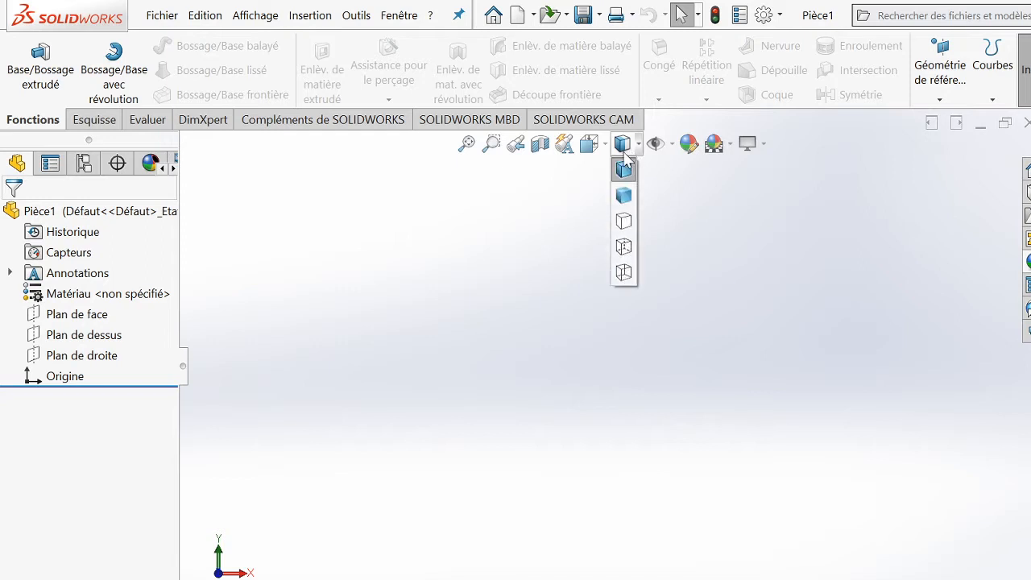
click(607, 144)
click(637, 147)
click(604, 145)
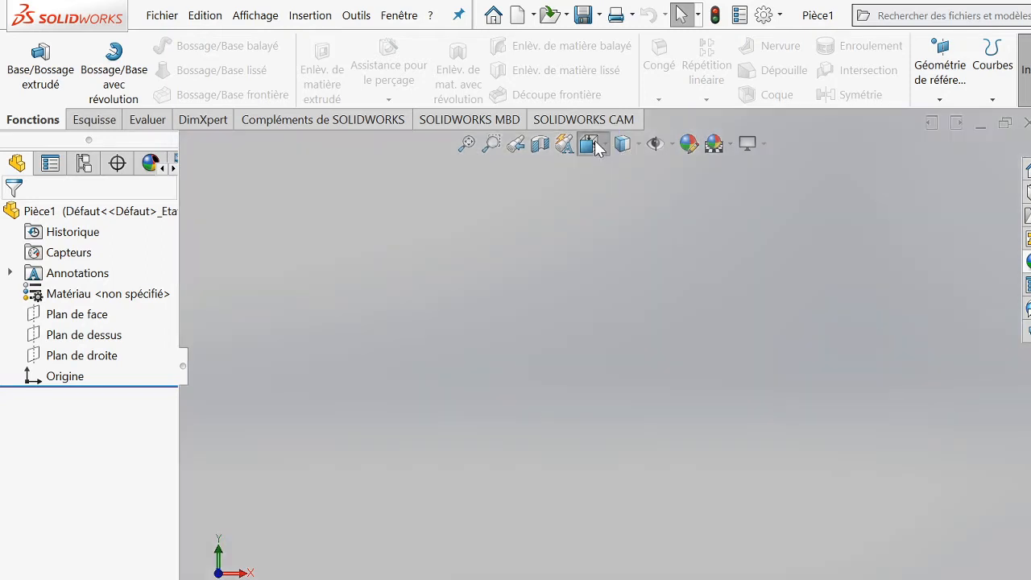
click(693, 195)
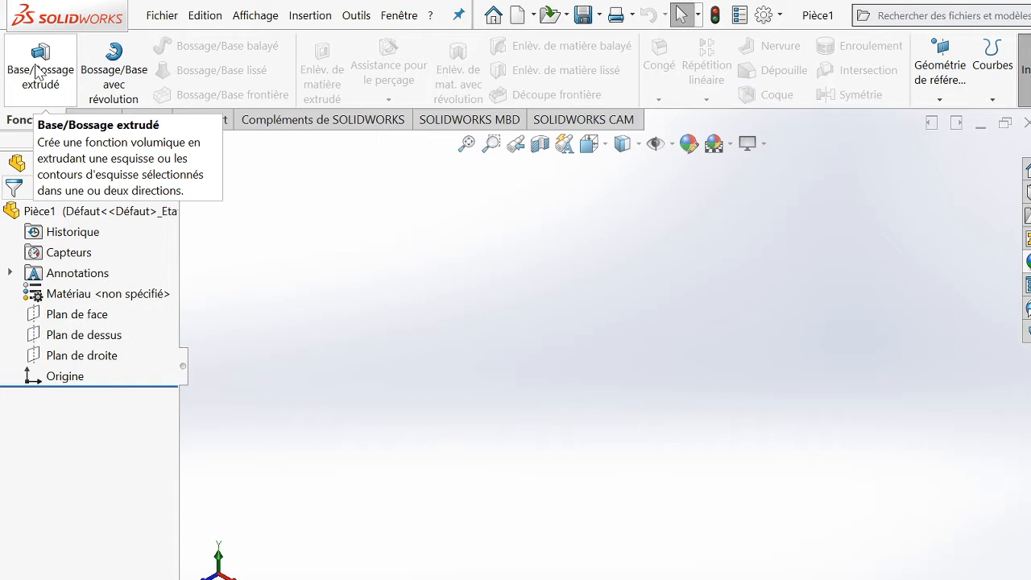
click(36, 72)
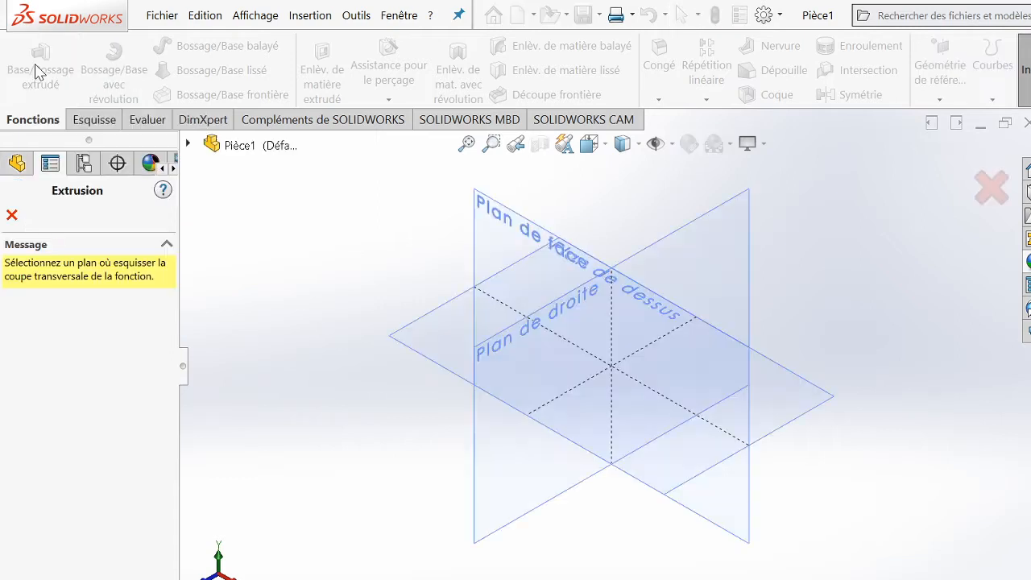
click(429, 344)
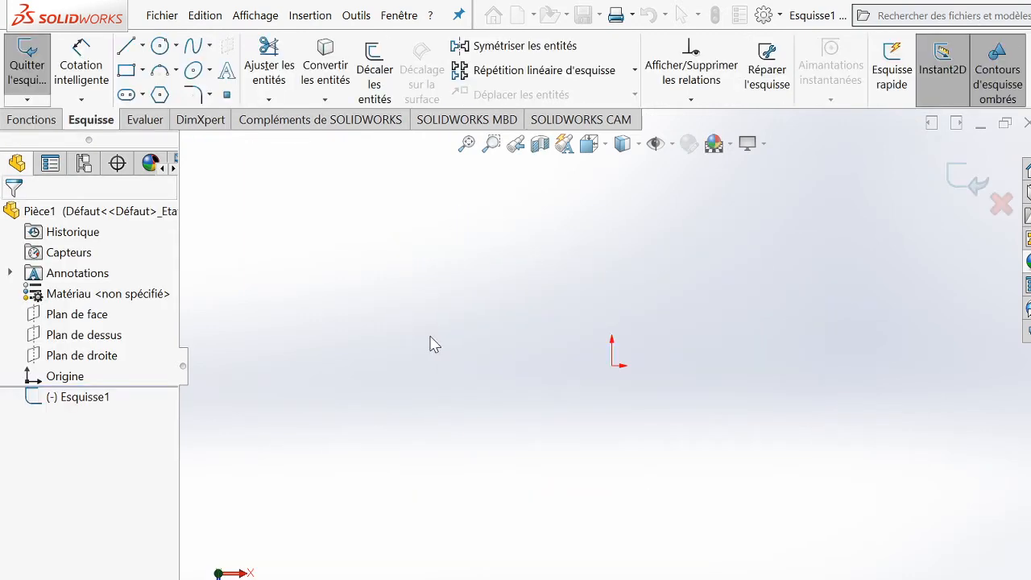
- Sketch a circle about 171 mm in diameter centred on the origin
click(161, 46)
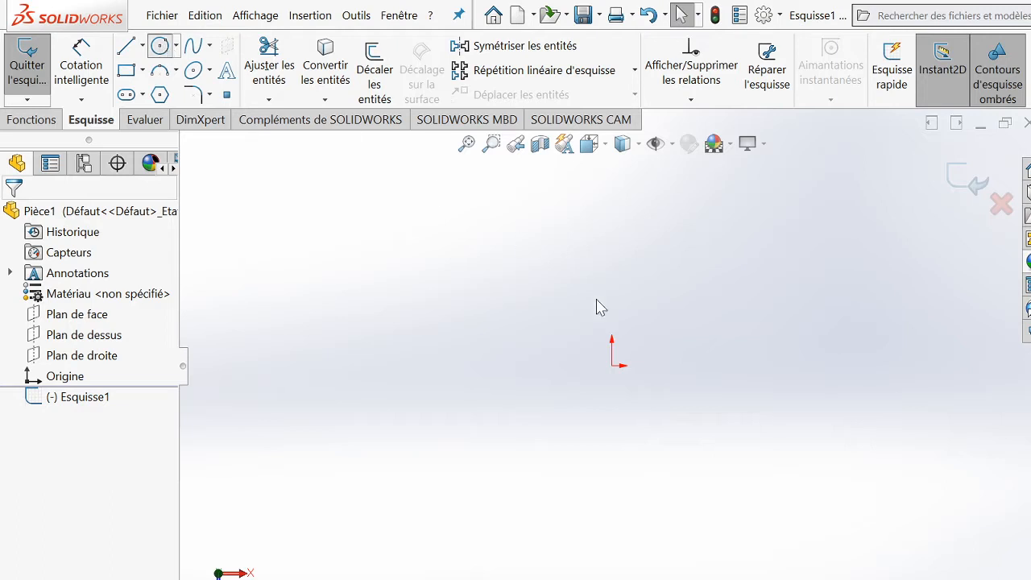
click(613, 366)
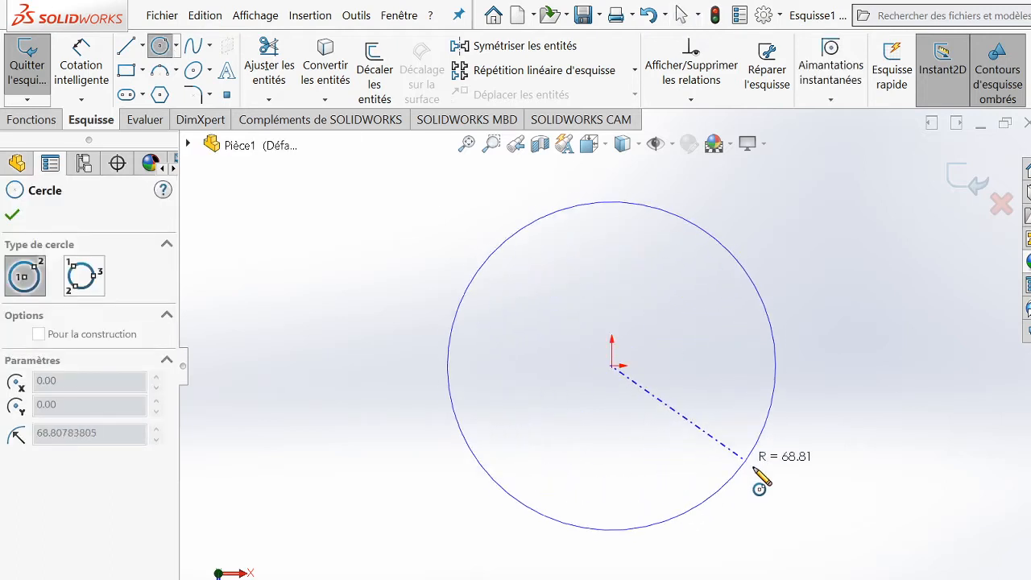
click(778, 488)
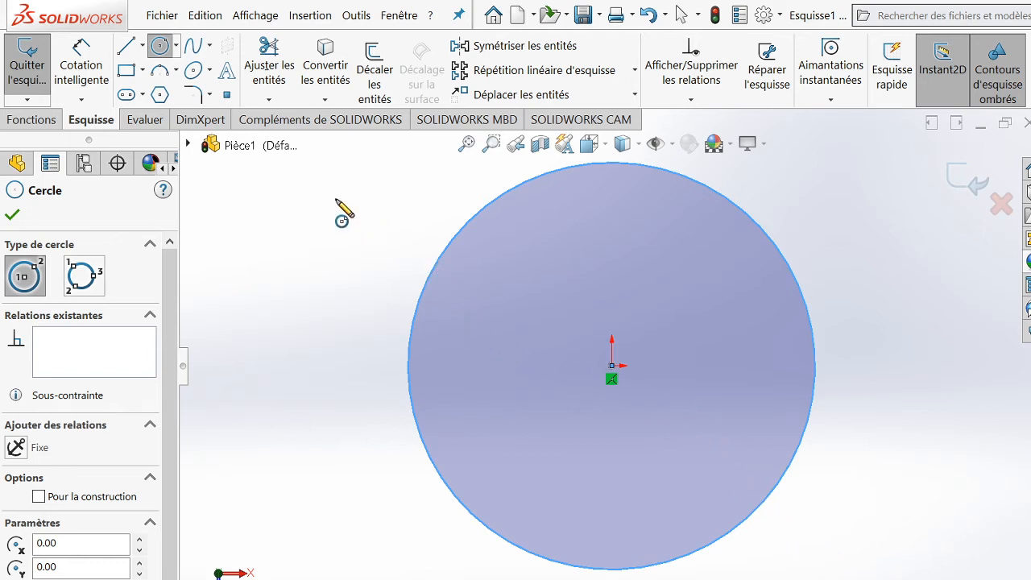
- Dimension the circle's diameter as 120 mm and exit the sketch to the extrusion settings
click(83, 66)
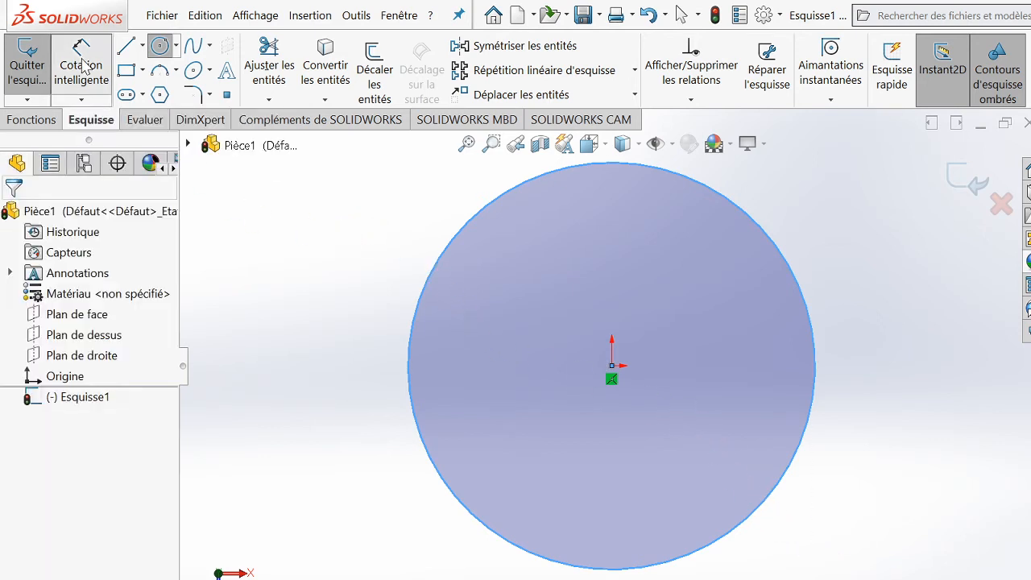
click(449, 244)
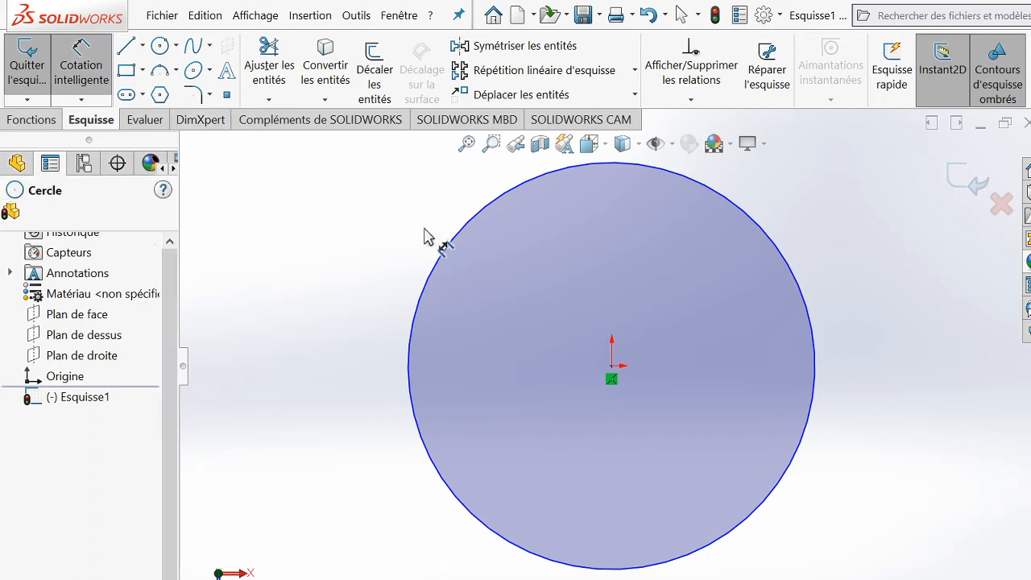
click(306, 273)
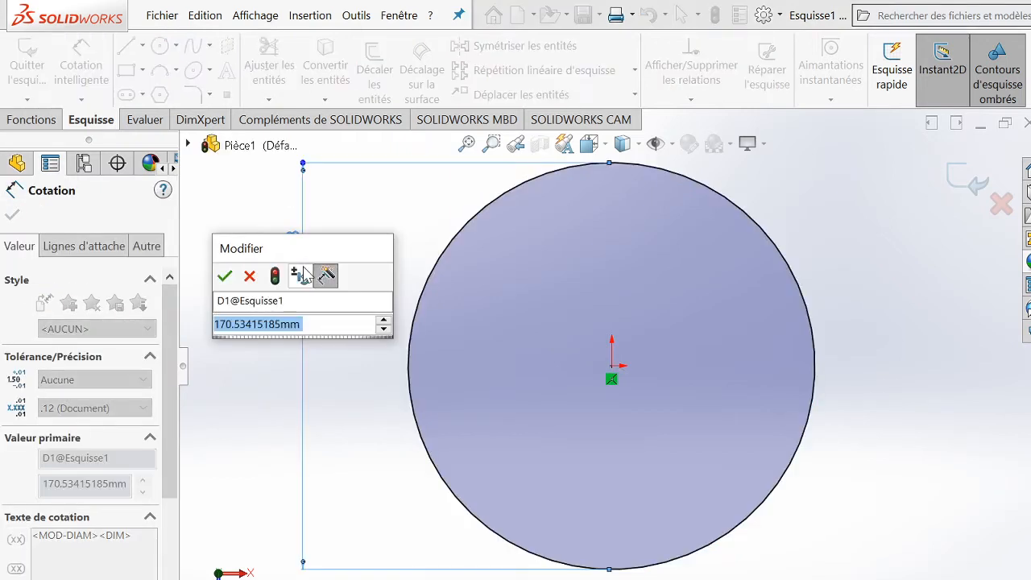
text(120)
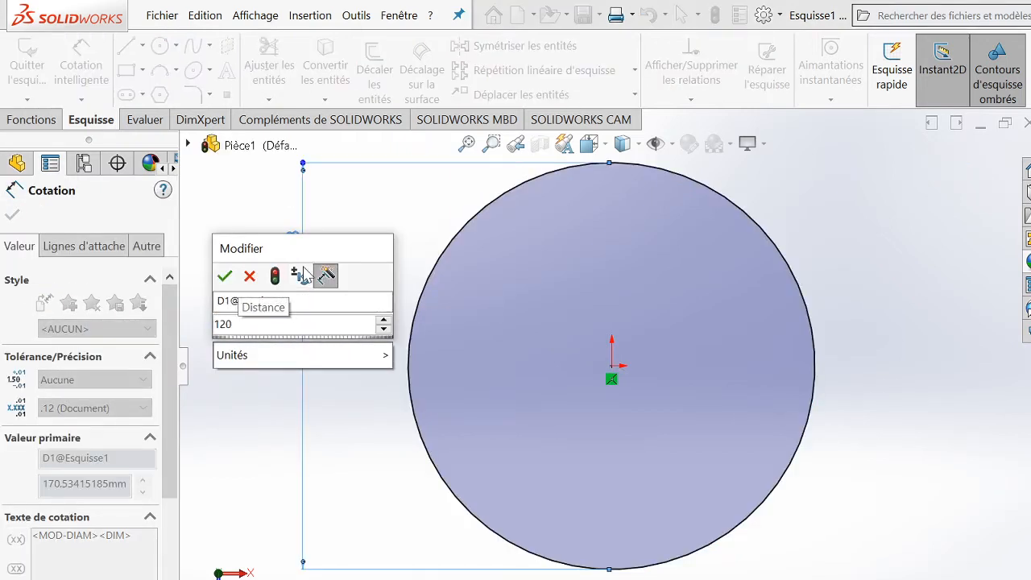
key(Return)
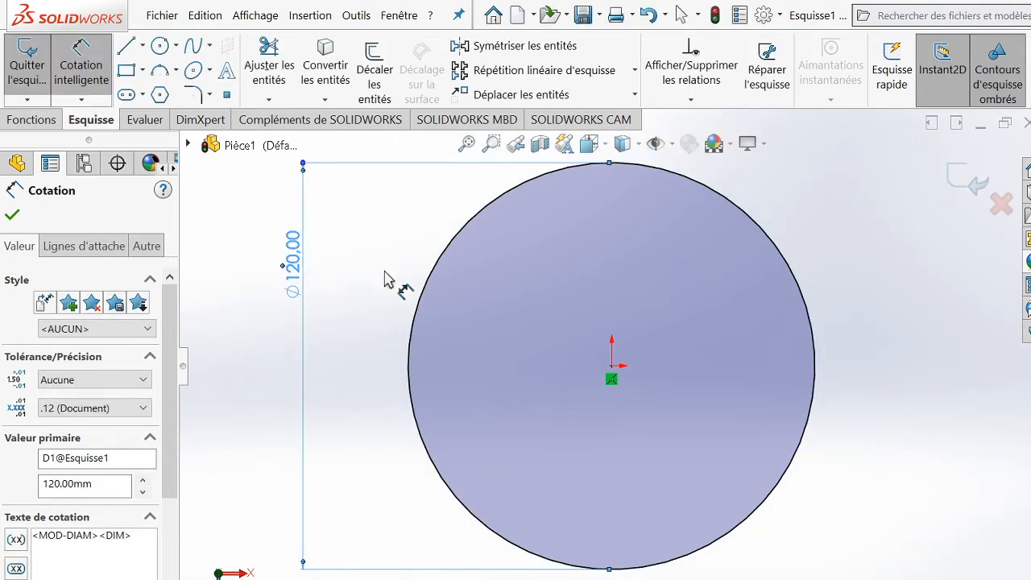
key(f)
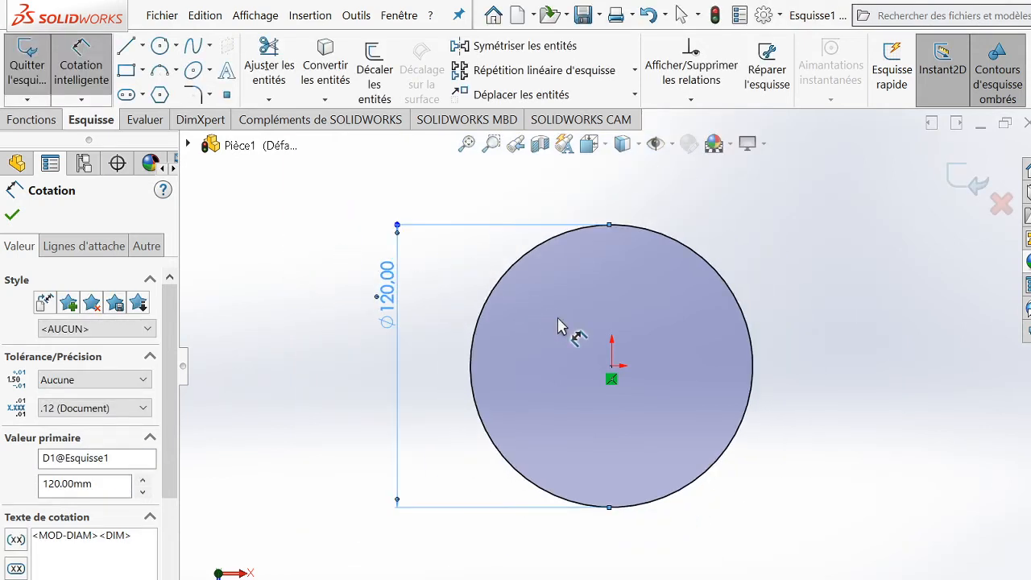
scroll(561, 339, up, 2)
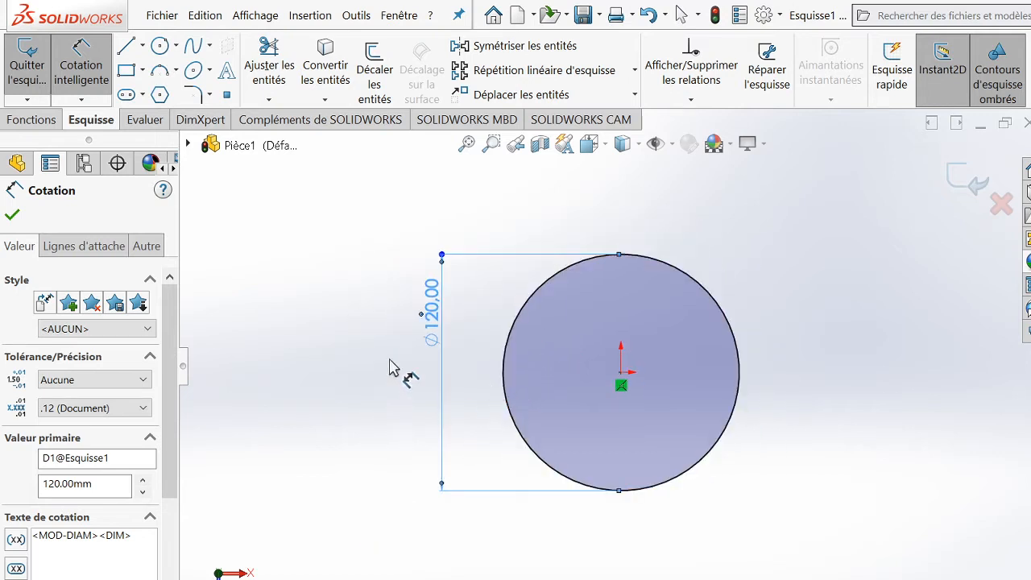
click(37, 83)
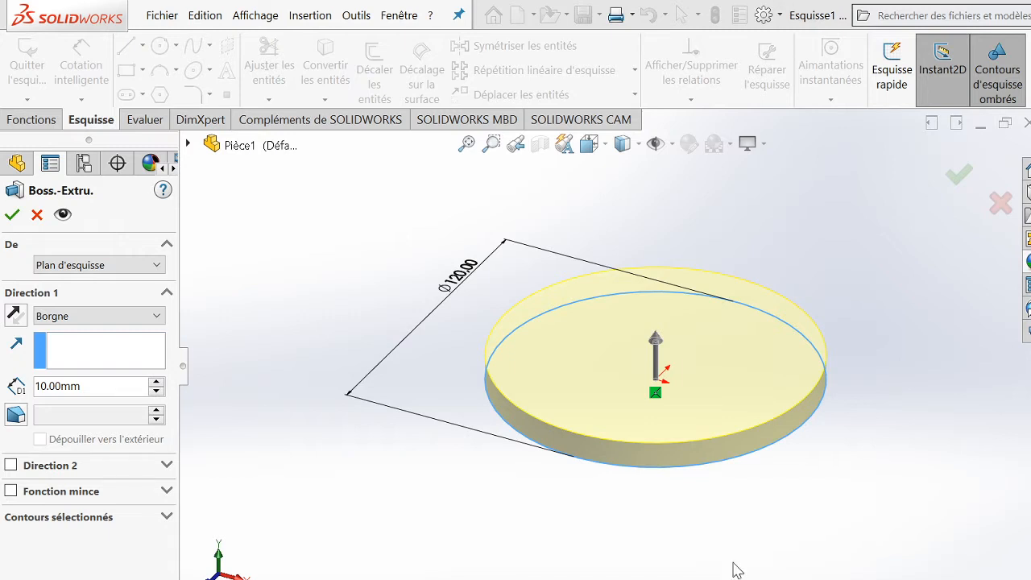
- Cancel the pending extrusion, switch to the Assemblage1 assembly and measure a face of the robot's upper plate
click(37, 214)
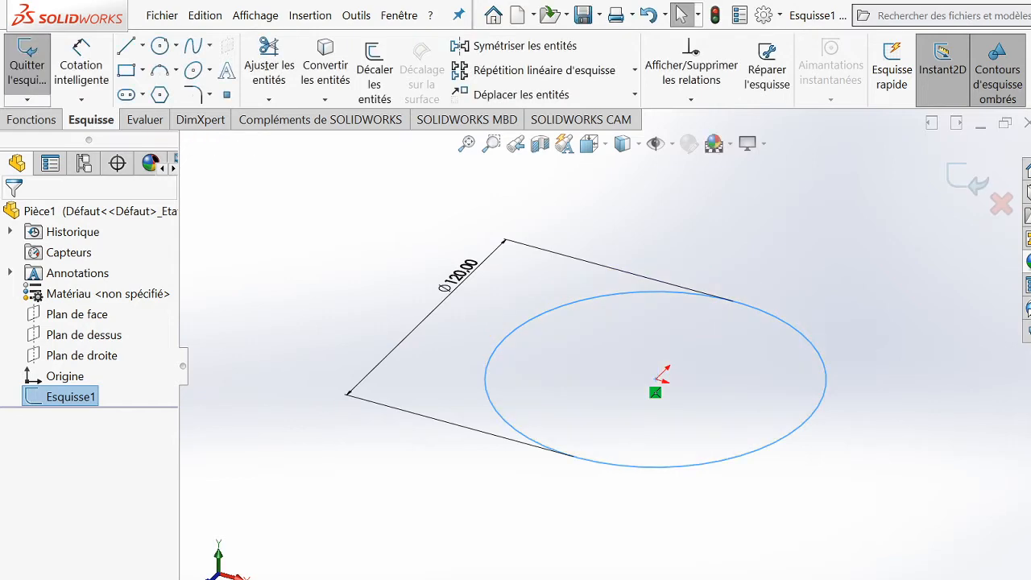
click(723, 574)
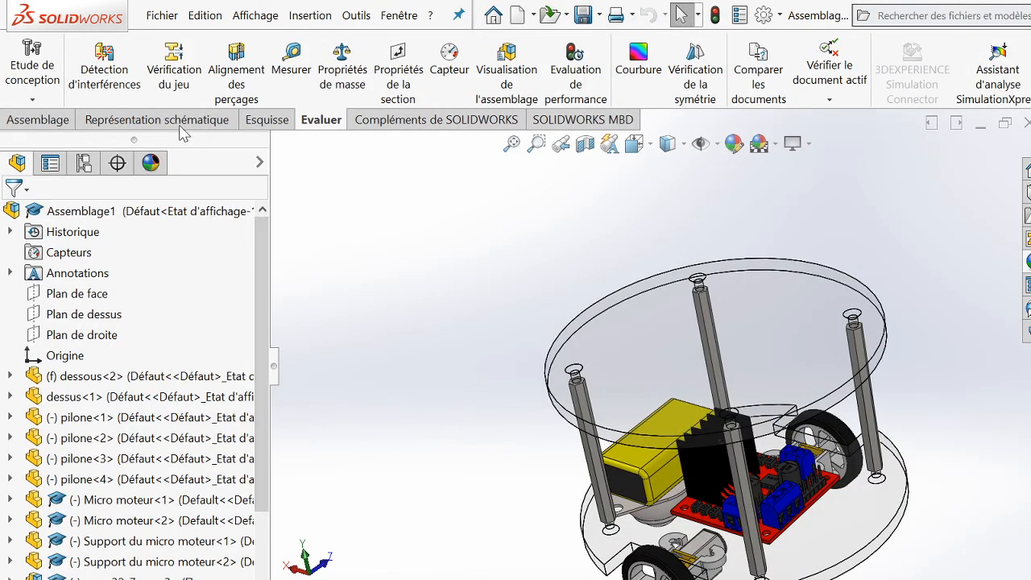
click(290, 58)
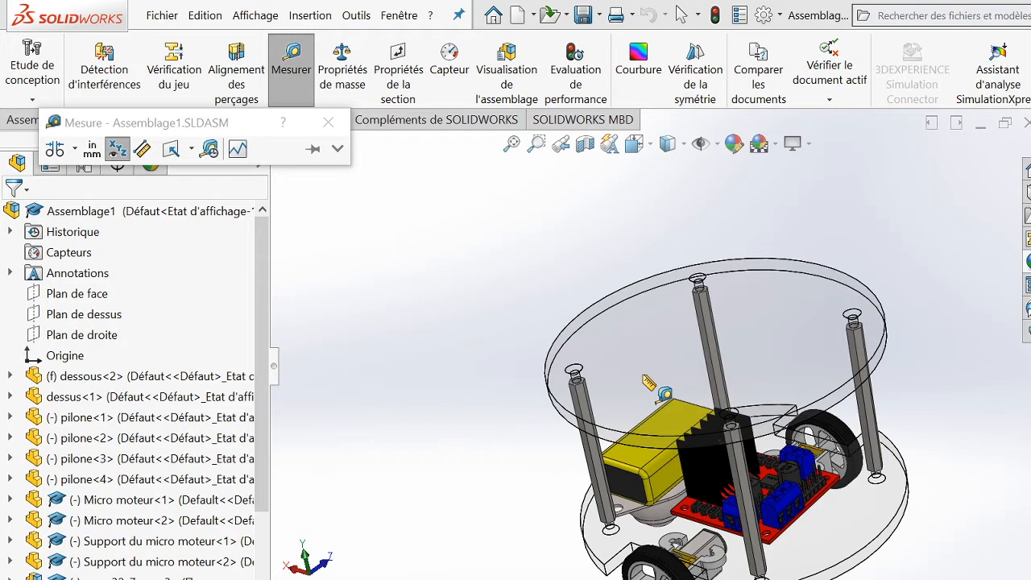
click(636, 396)
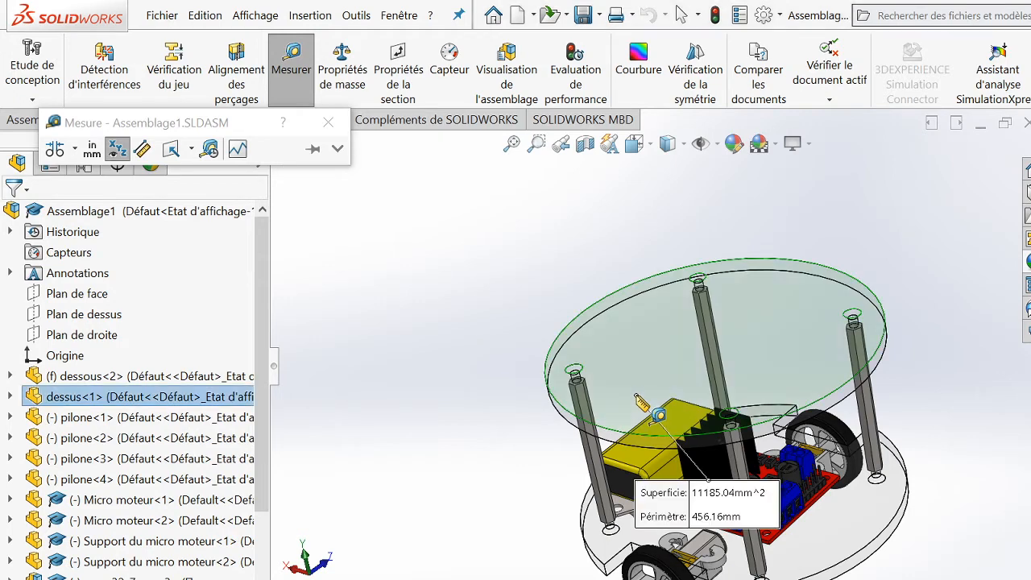
right_click(453, 434)
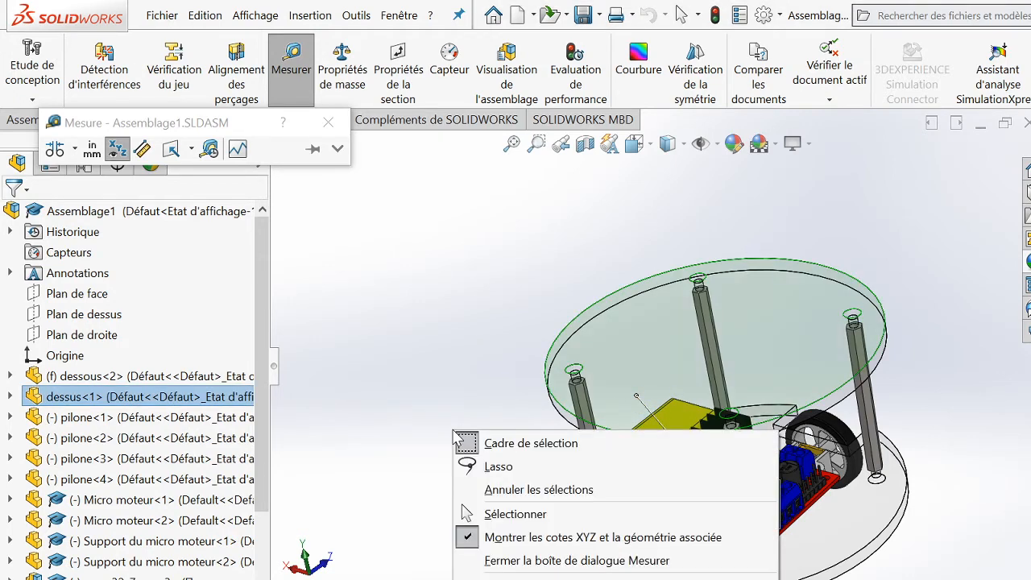
click(411, 343)
key(Escape)
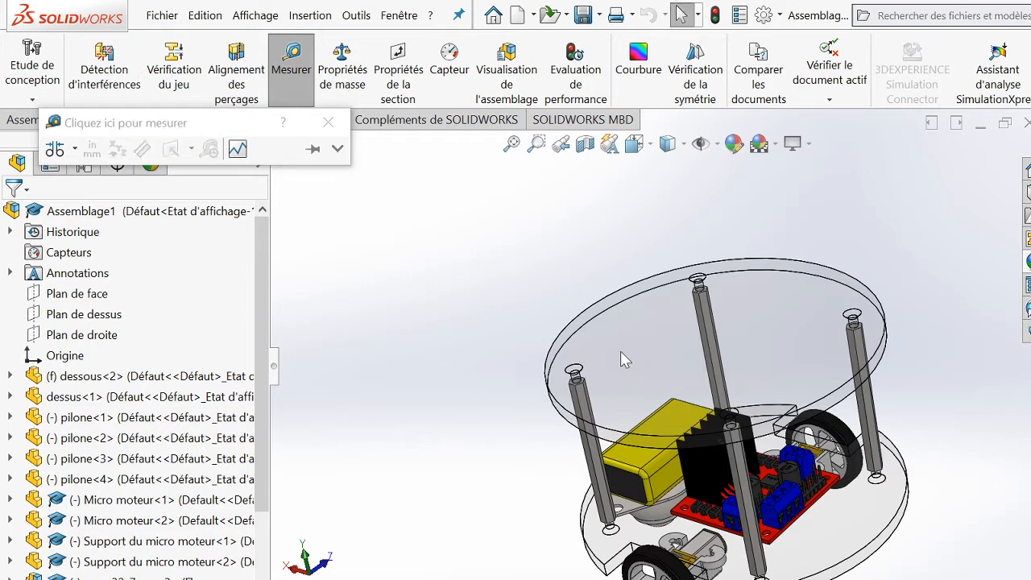
click(327, 122)
- Measure the thickness of the robot's upper plate between its top and bottom faces in the assembly
click(292, 72)
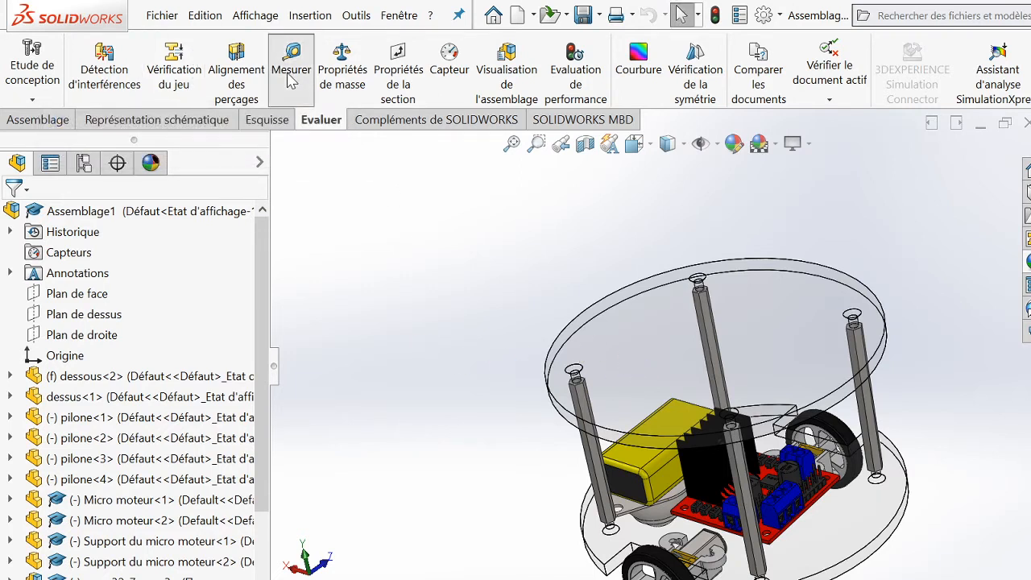
click(706, 331)
middle_drag(706, 331, 699, 359)
click(681, 351)
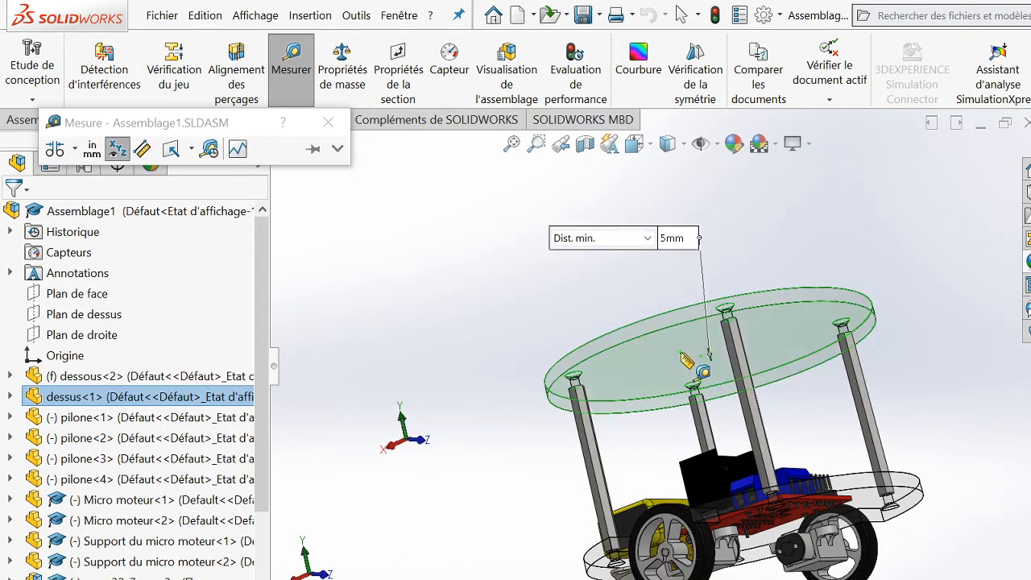
middle_drag(685, 337, 689, 383)
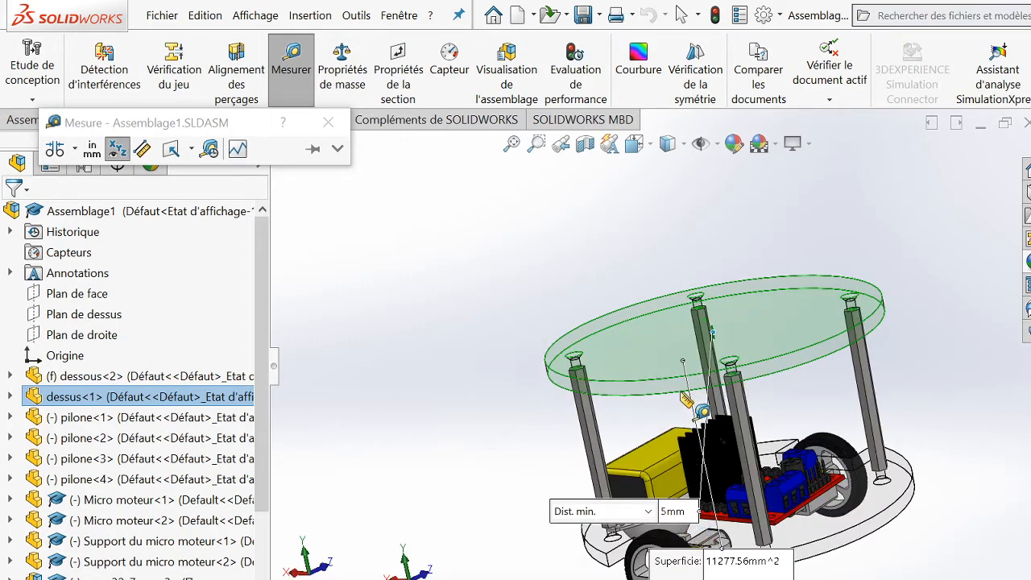
scroll(700, 346, down, 2)
scroll(700, 345, down, 3)
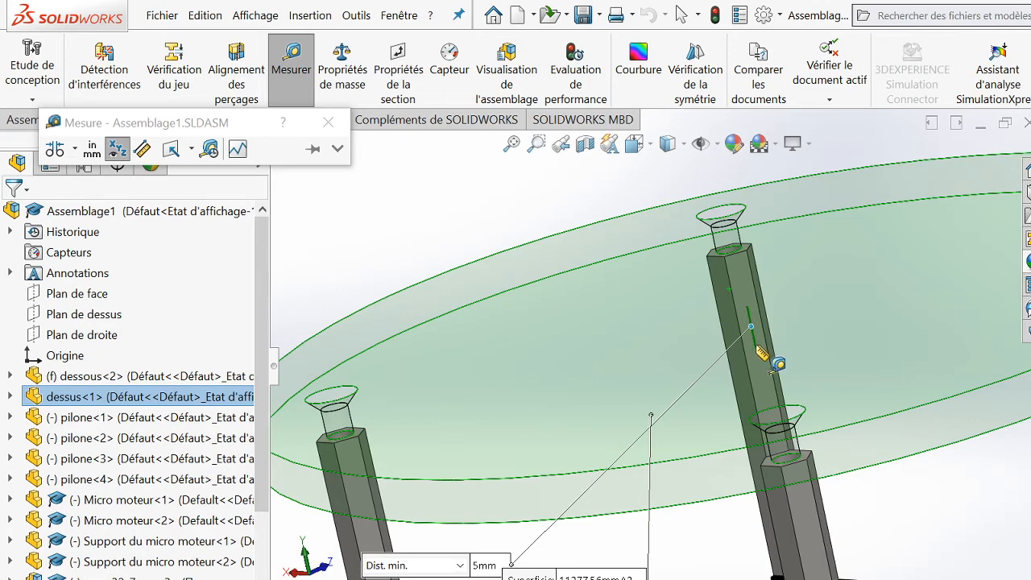
scroll(761, 348, up, 4)
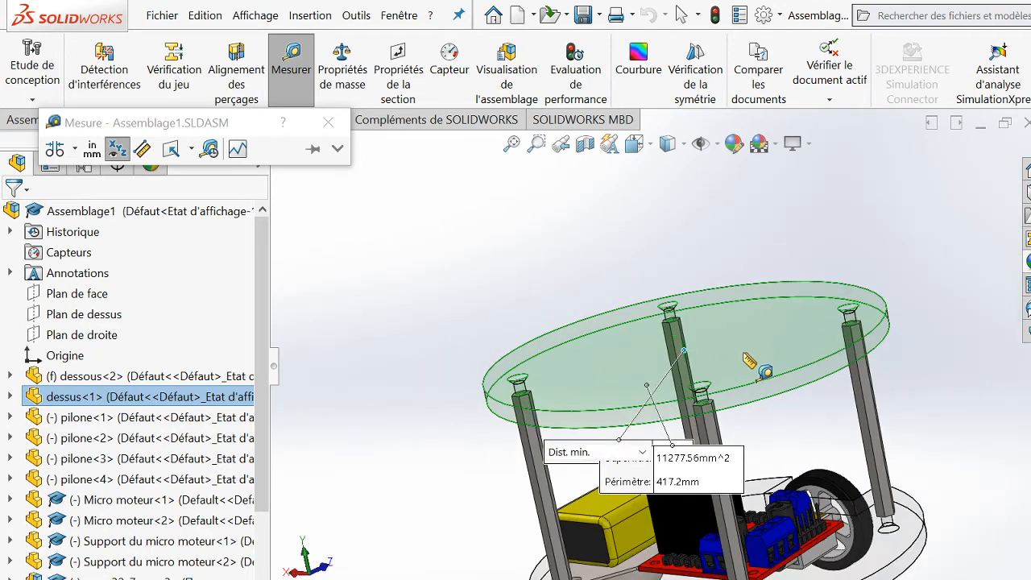
click(584, 267)
click(327, 122)
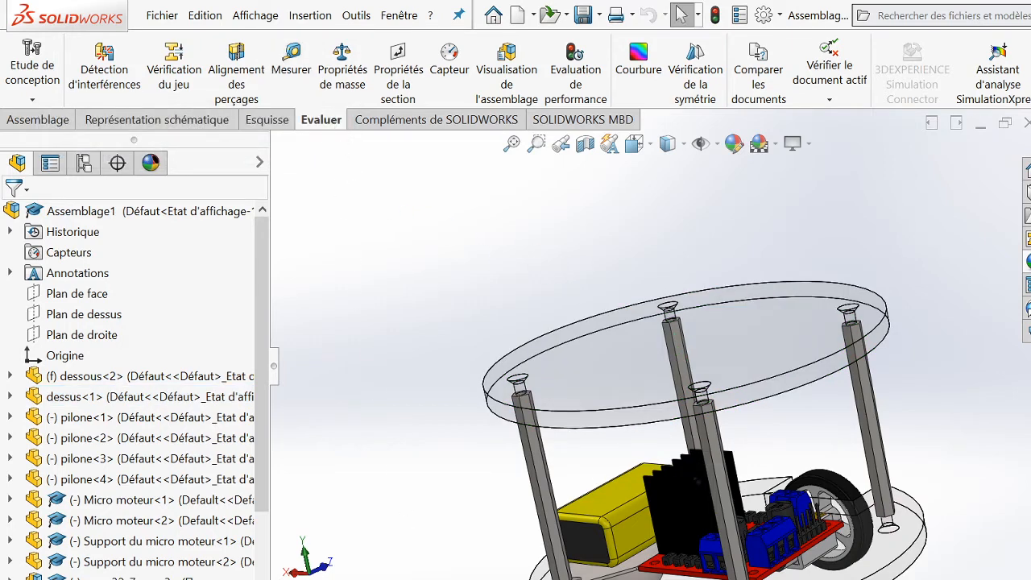
- Return to the Pièce1 part and extrude the 120 mm circle to a depth of 5 mm
mouse_move(792, 579)
click(898, 564)
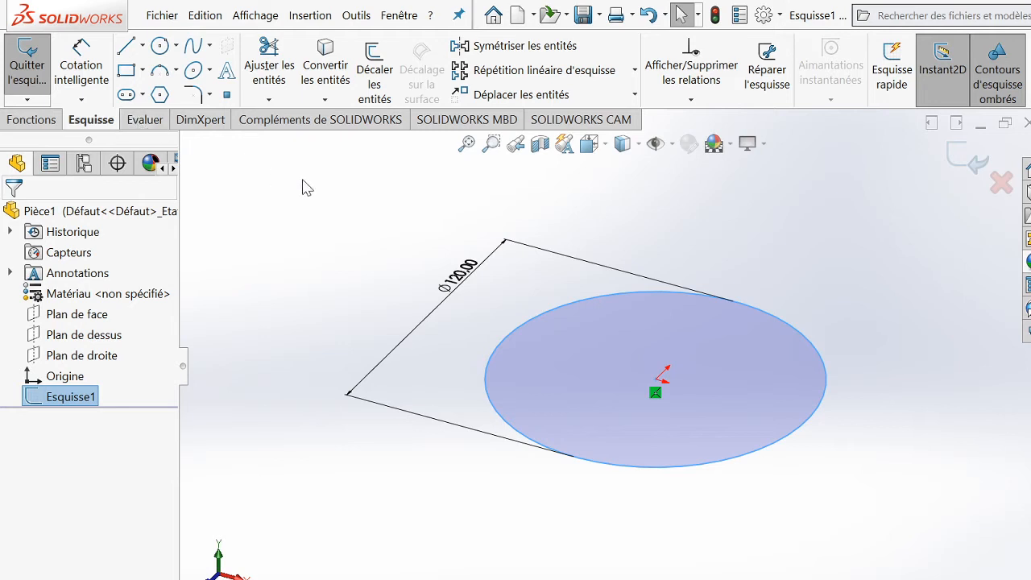
click(36, 120)
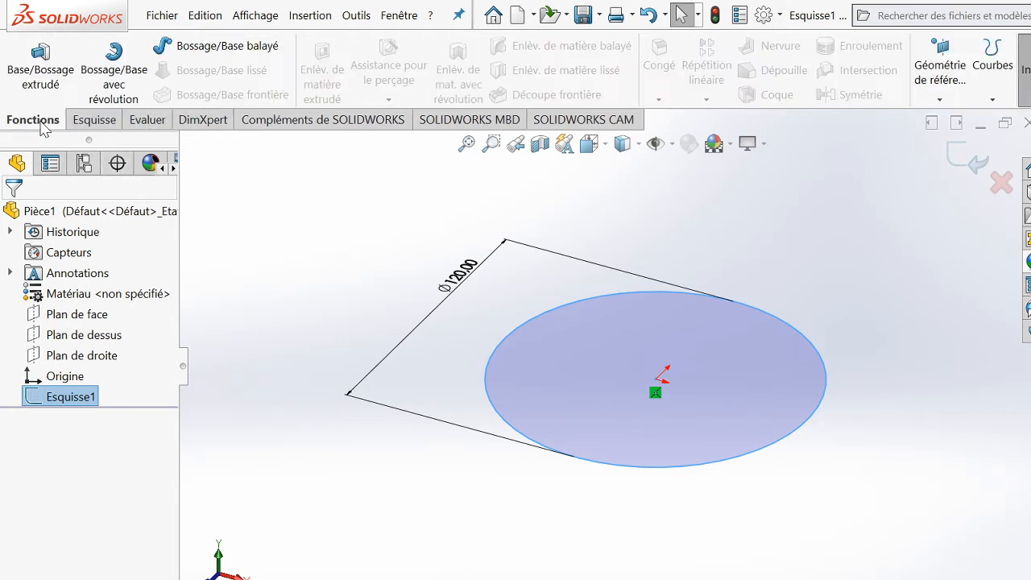
click(41, 83)
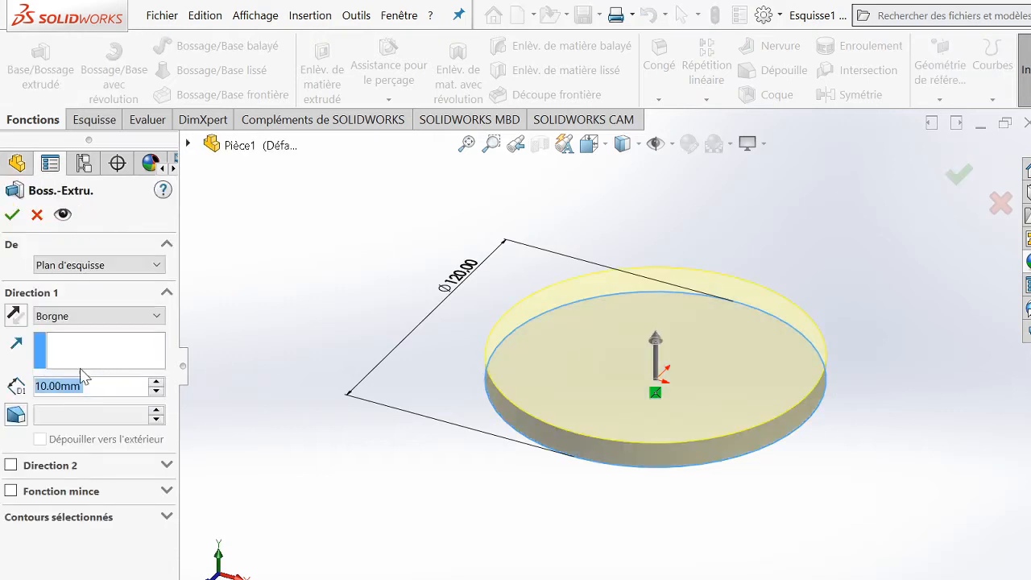
click(48, 387)
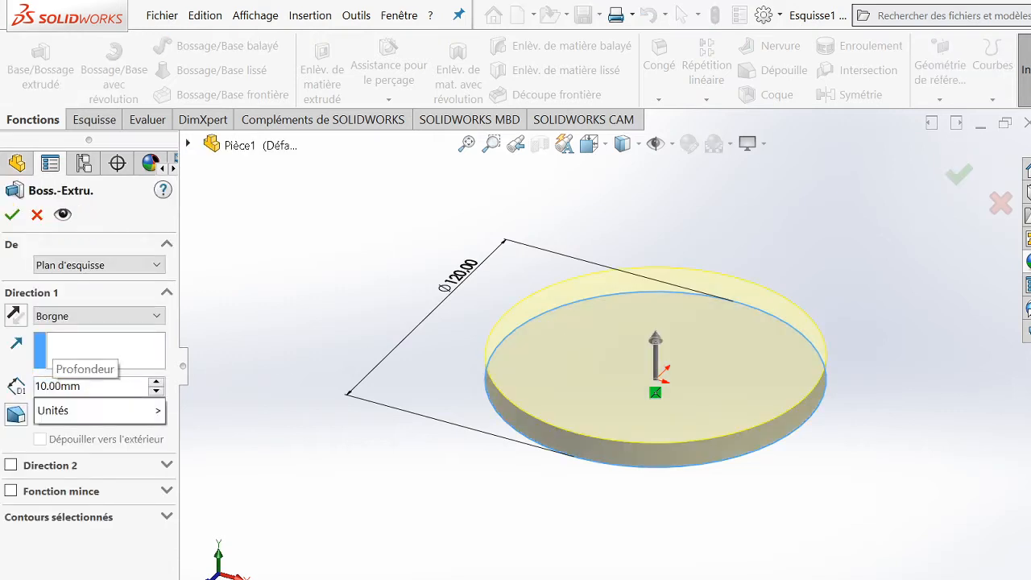
key(Delete)
key(Delete)
key(Delete)
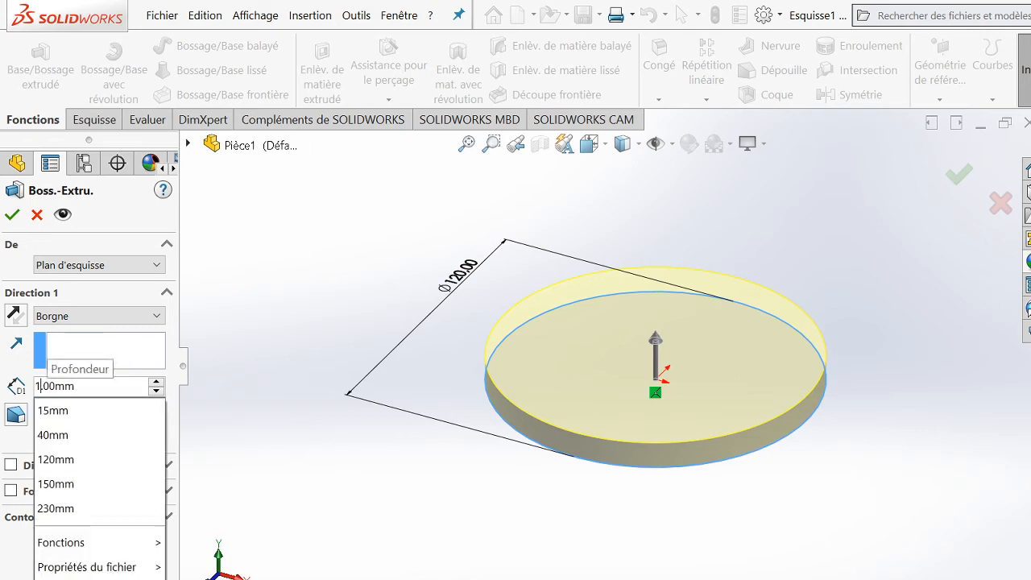
text(5)
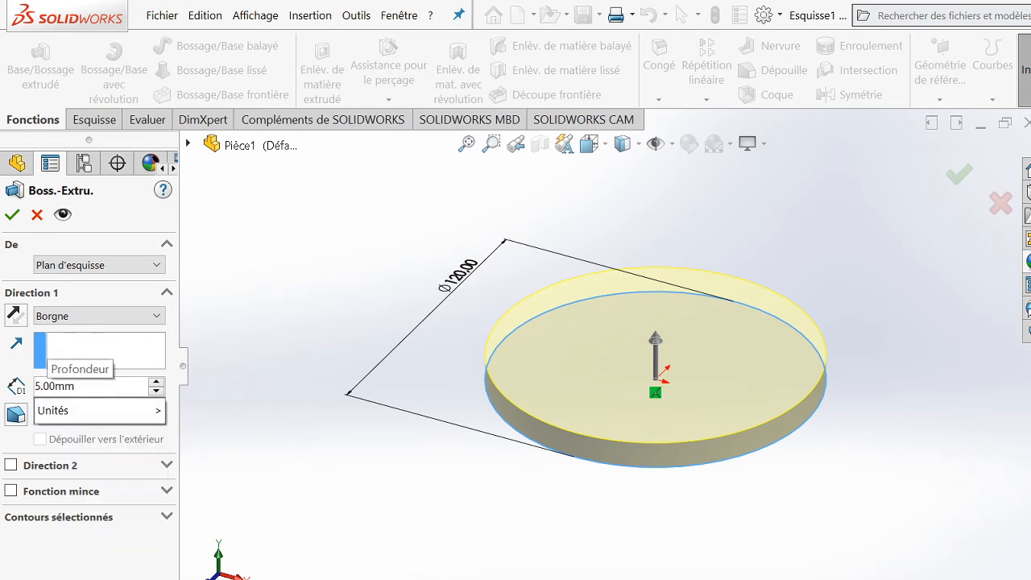
click(13, 216)
click(11, 216)
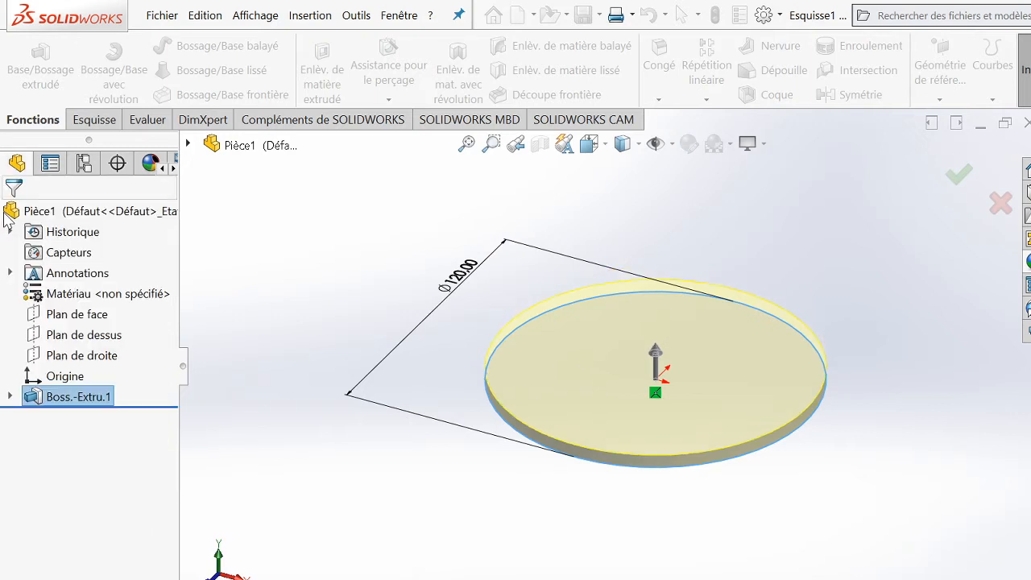
- Examine the extruded disc from a rotated angle and at several zoom levels
scroll(655, 379, up, 3)
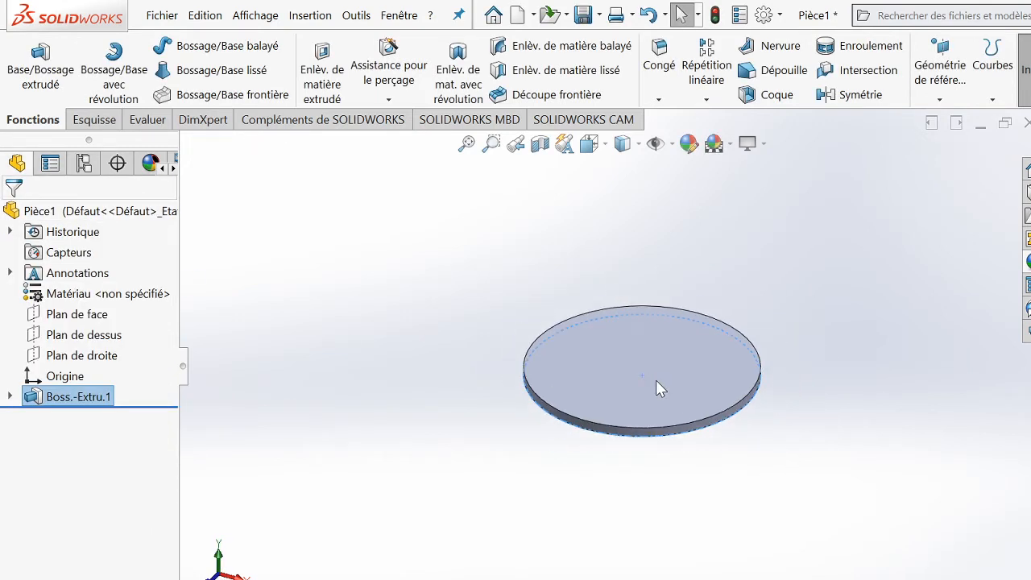
scroll(654, 362, down, 3)
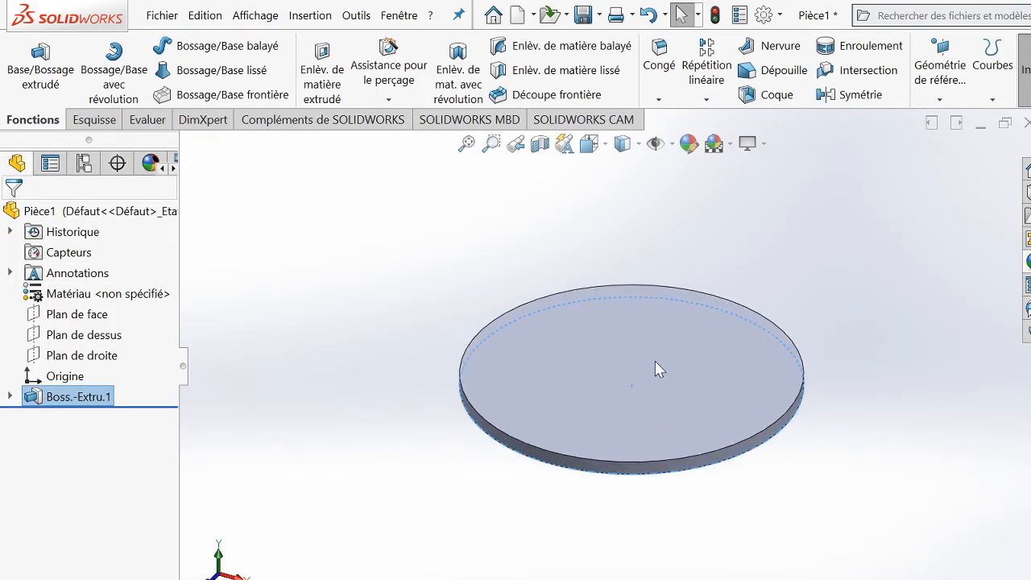
right_click(878, 340)
click(831, 382)
right_click(842, 379)
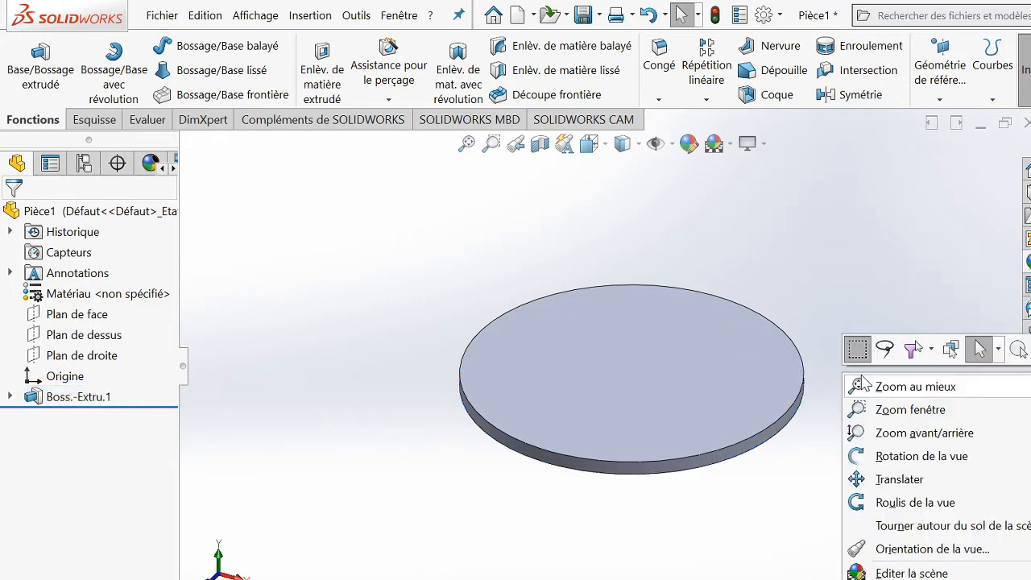
click(890, 455)
drag(854, 365, 796, 362)
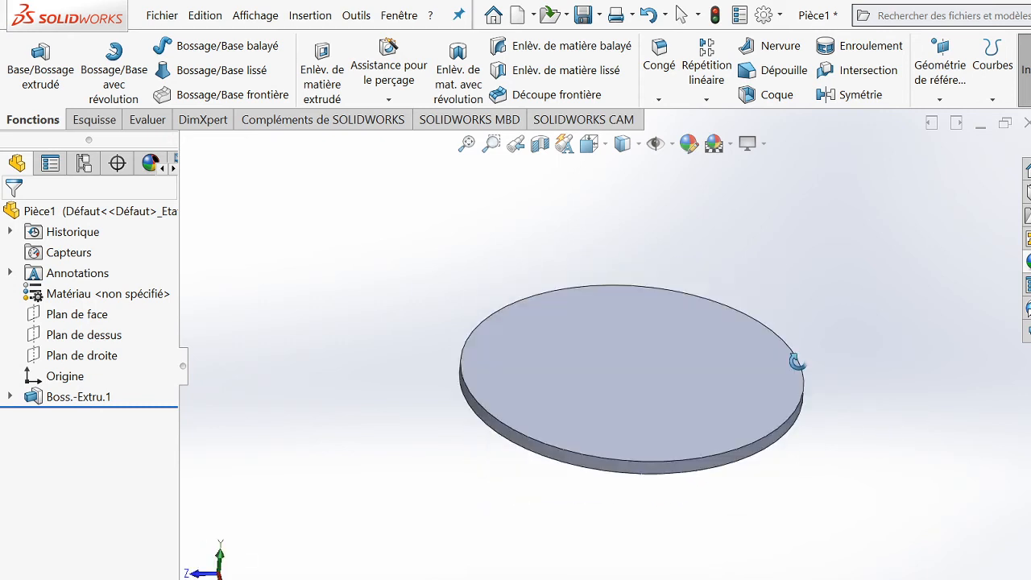
right_click(799, 364)
click(834, 377)
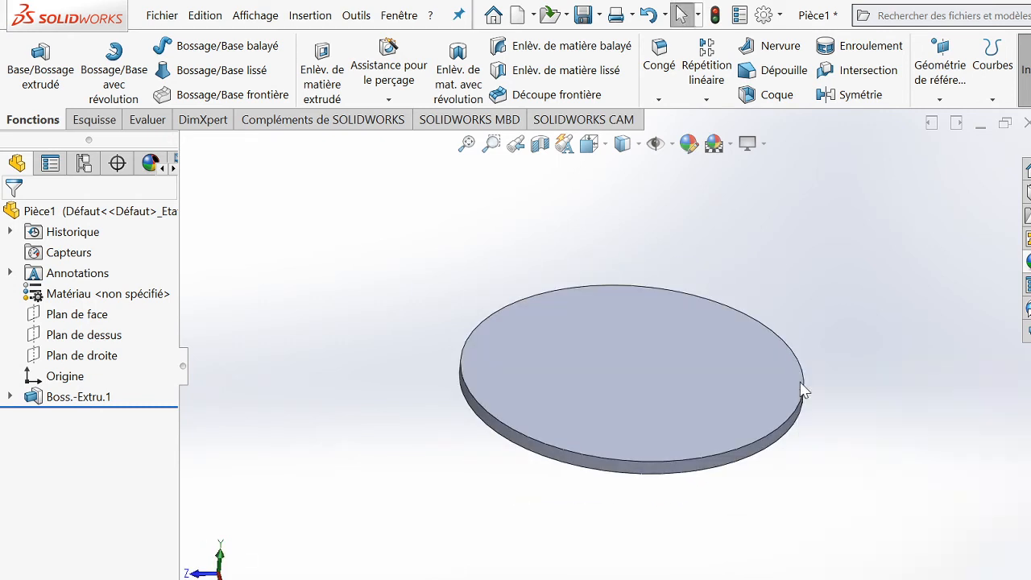
scroll(637, 356, down, 3)
scroll(591, 355, up, 3)
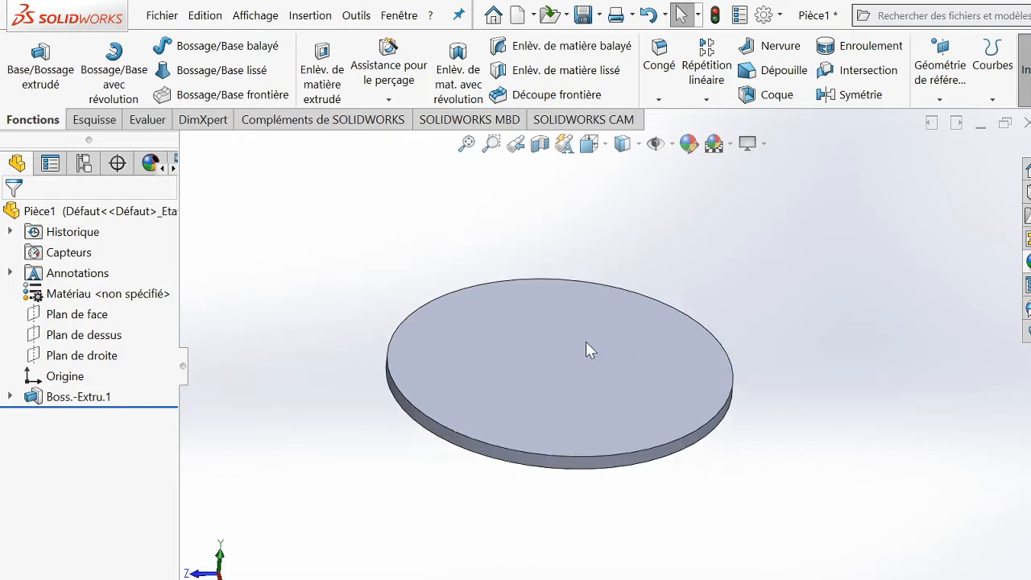
scroll(588, 343, down, 2)
scroll(583, 315, up, 3)
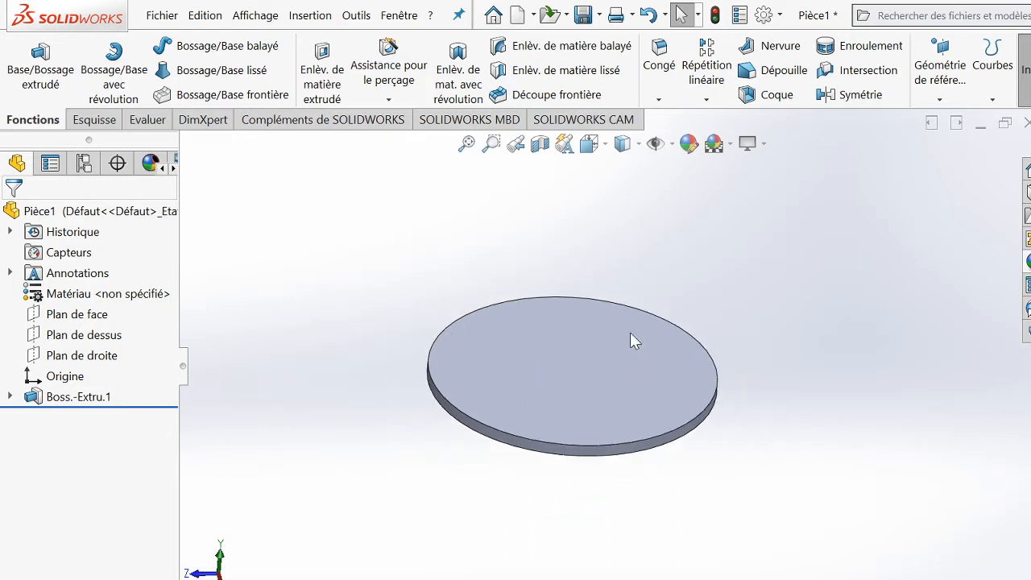
- Open a sketch on the disc's upper face and draw a centre rectangle about 79 by 69 mm centred on the origin
click(564, 380)
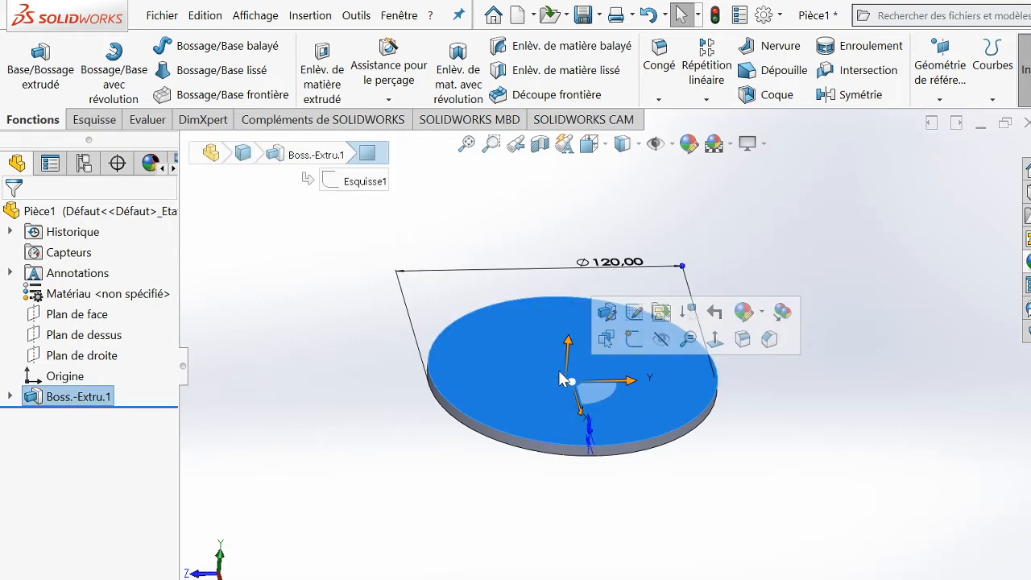
click(637, 334)
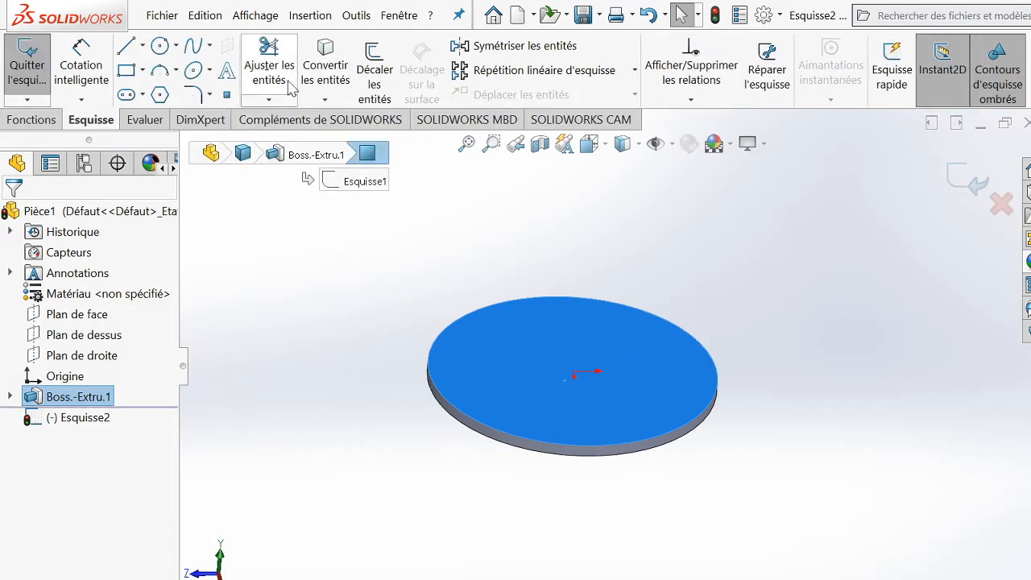
click(142, 71)
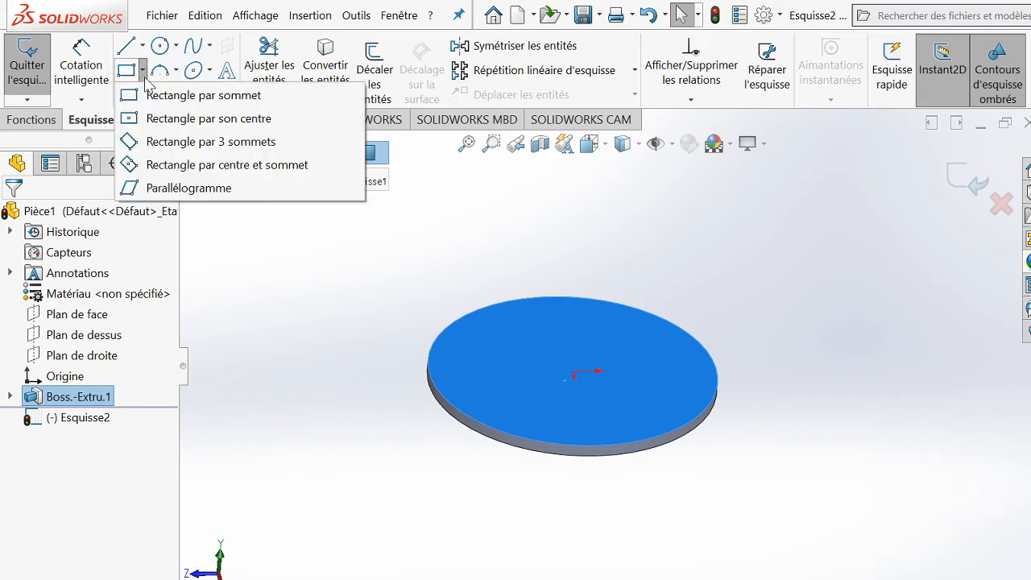
click(158, 121)
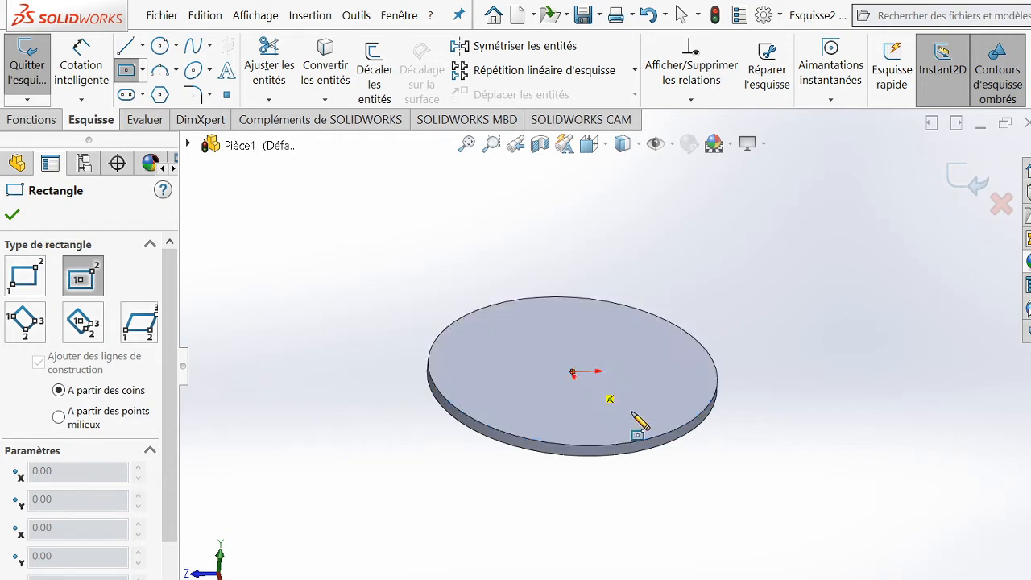
click(572, 372)
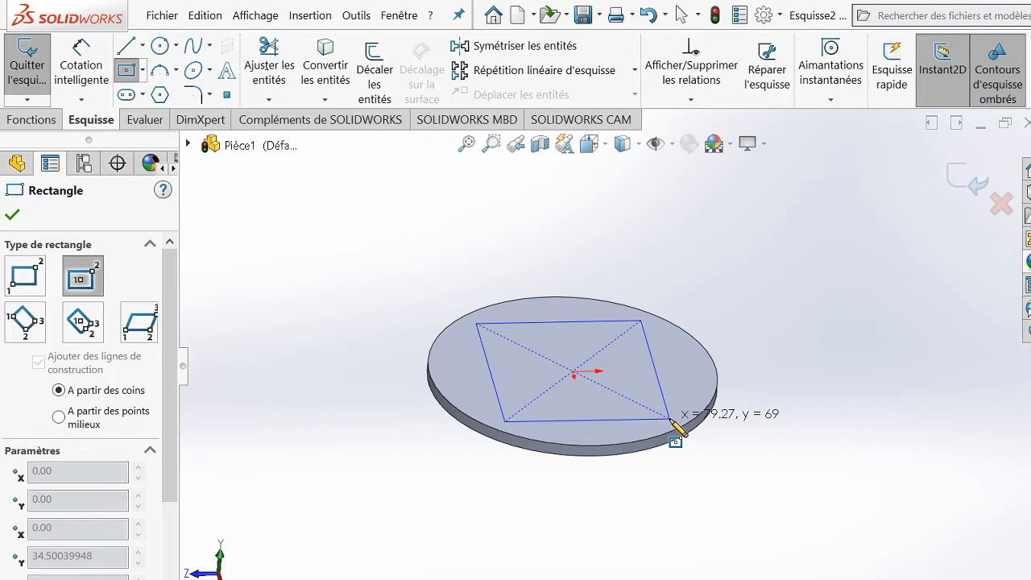
click(670, 420)
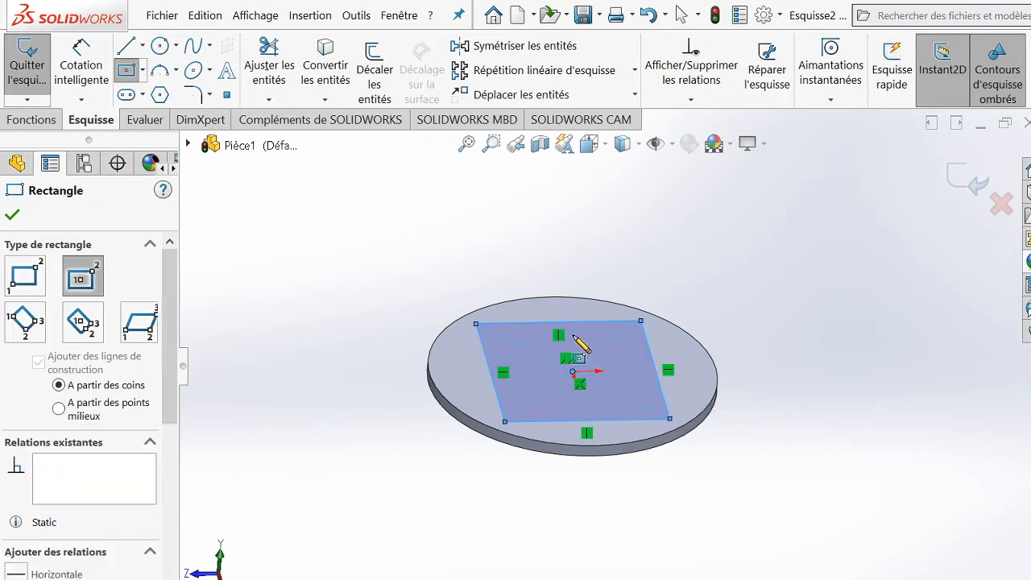
scroll(580, 344, down, 2)
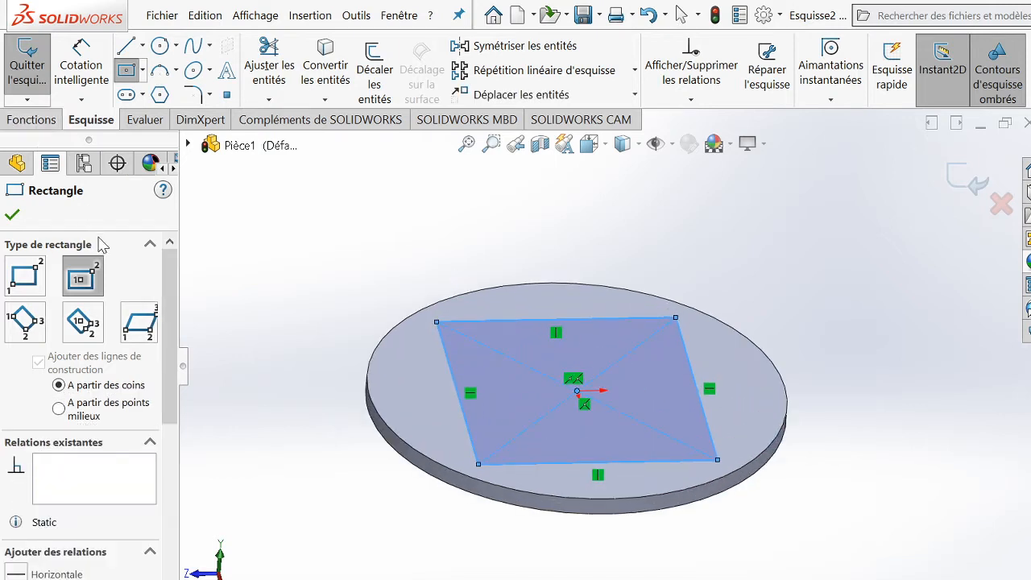
click(12, 214)
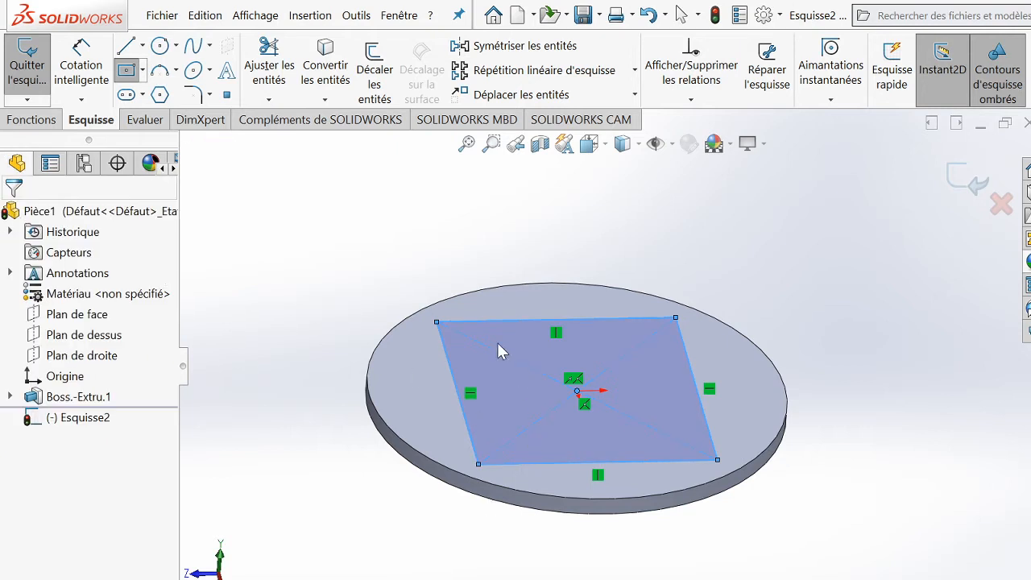
key(Escape)
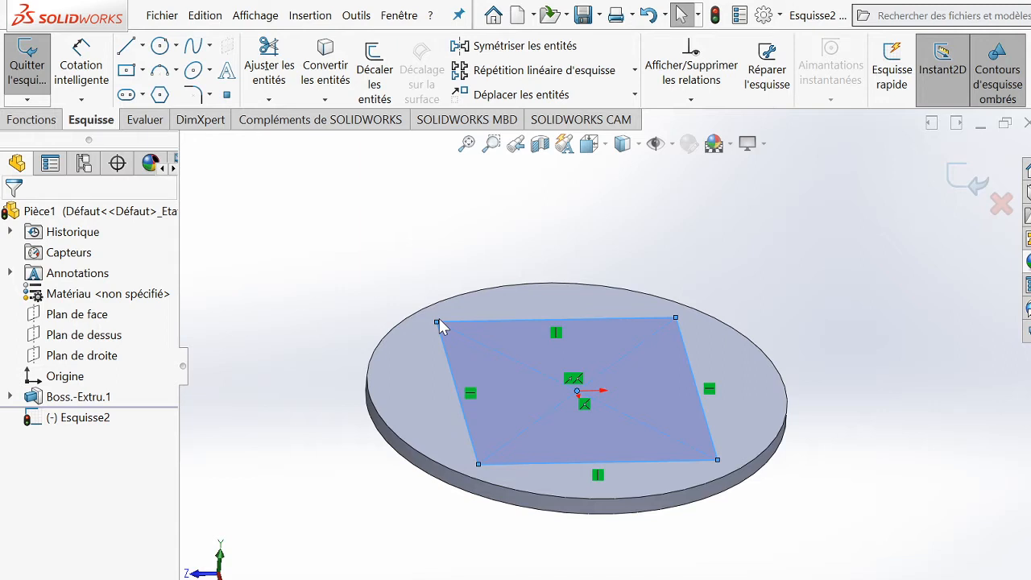
- Switch to the Assemblage1 assembly and orient the robot to a straight top view
click(790, 578)
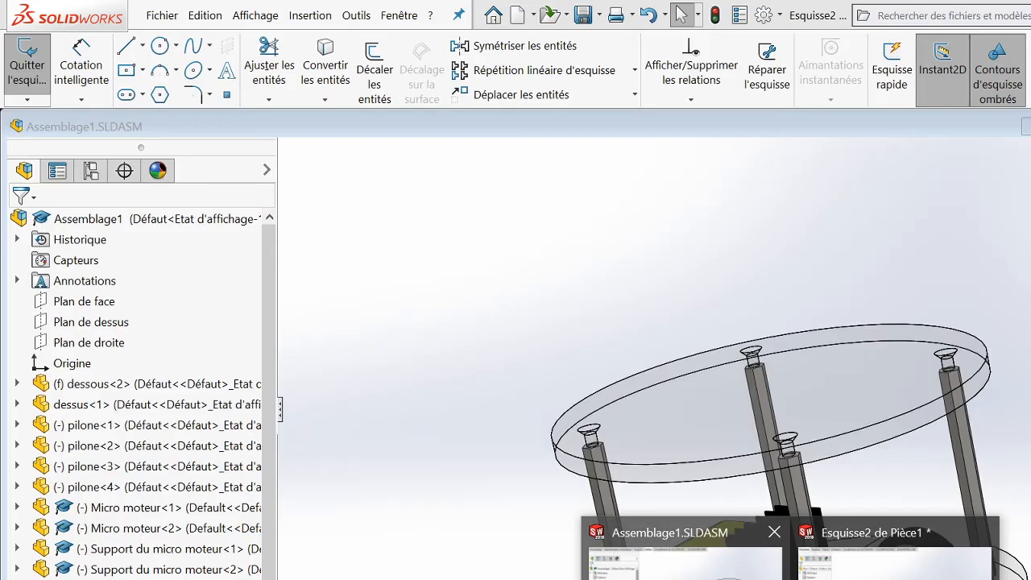
click(684, 564)
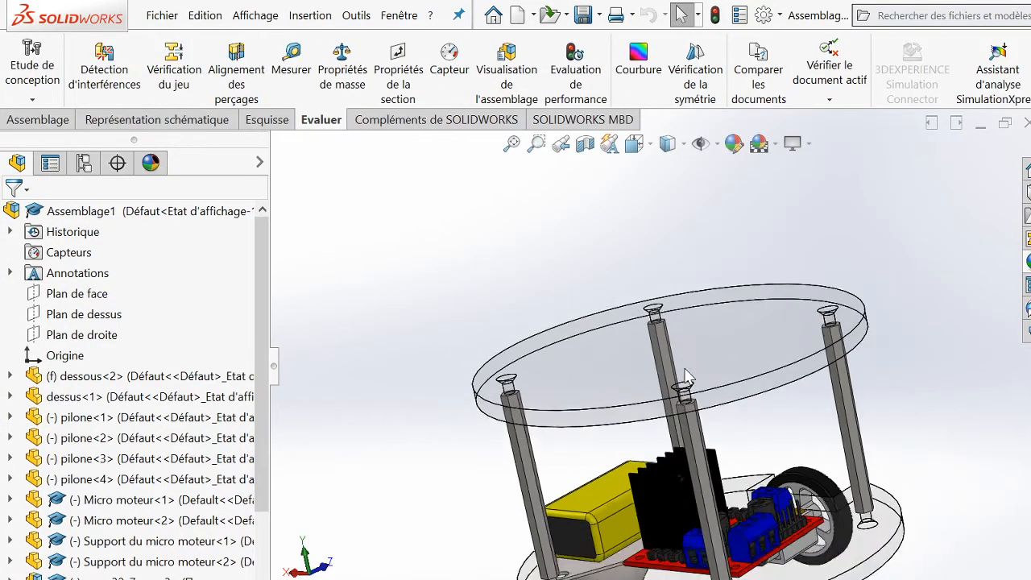
scroll(684, 376, up, 2)
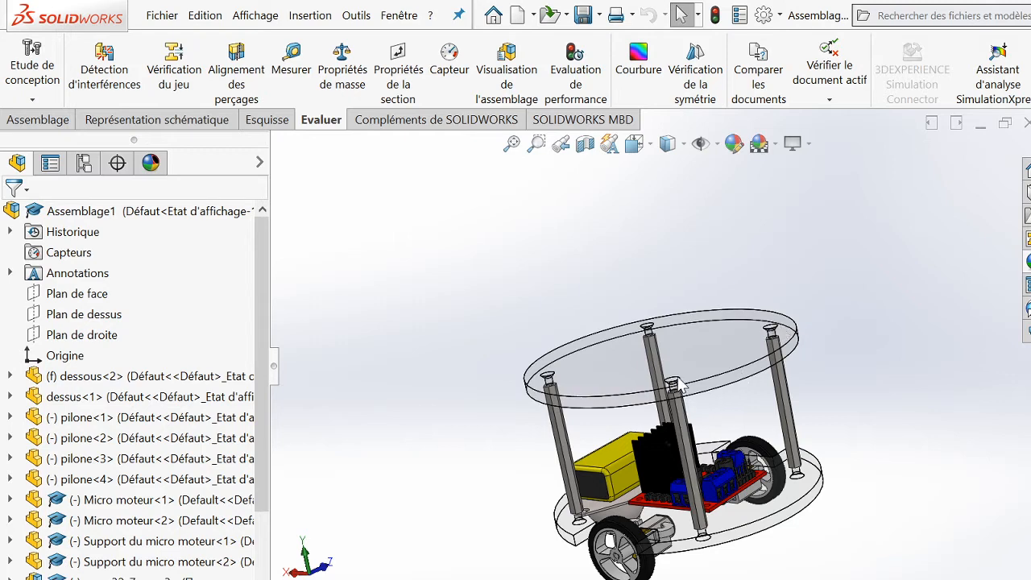
key(ctrl+5)
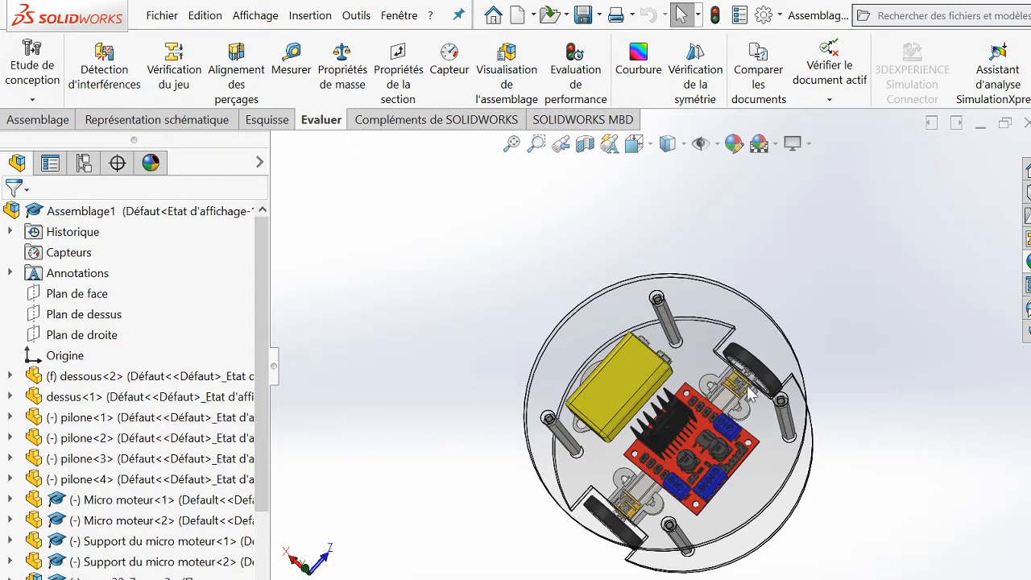
scroll(772, 397, down, 1)
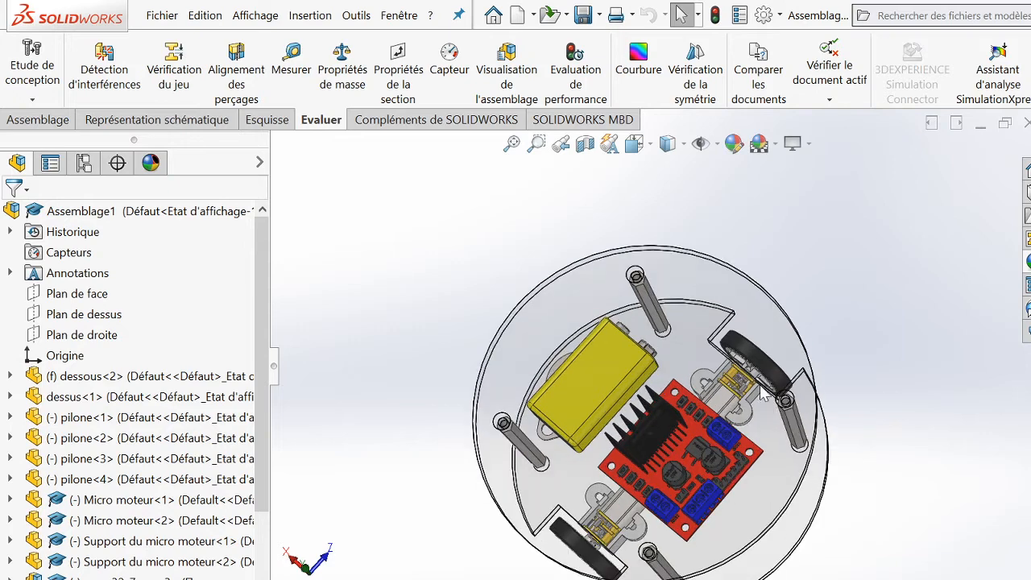
scroll(754, 375, up, 2)
key(Down)
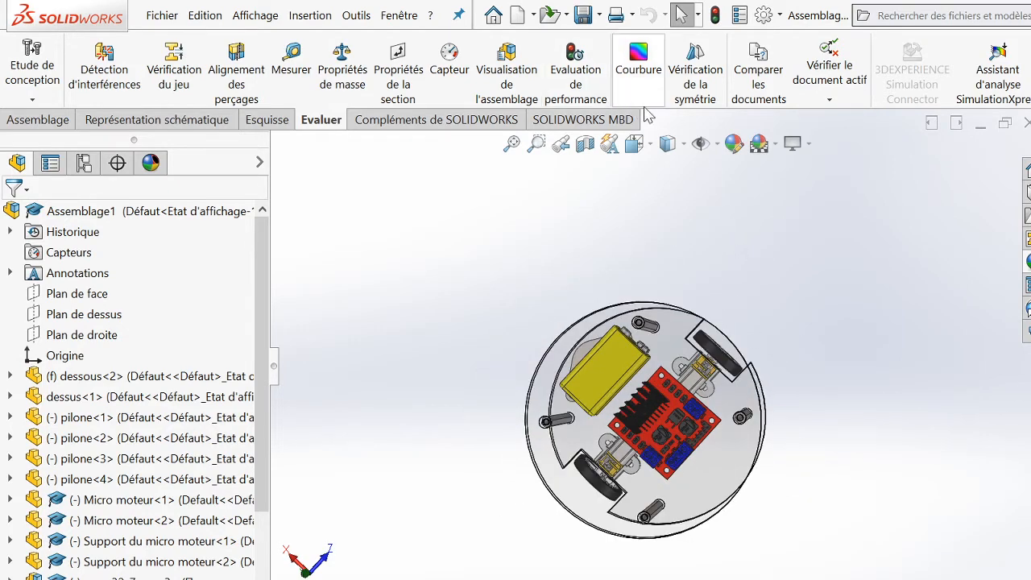
click(634, 143)
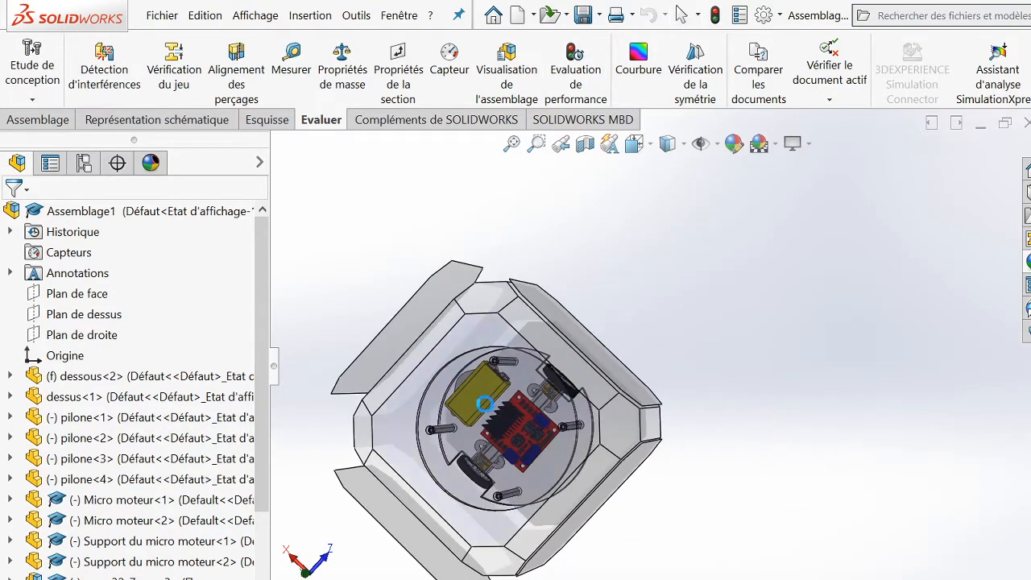
click(485, 410)
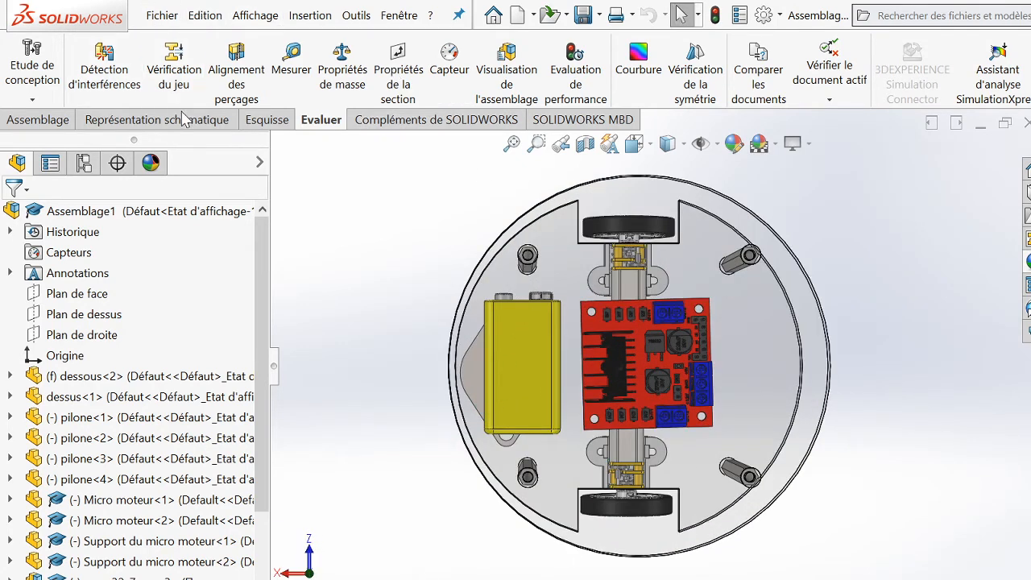
- Measure the distance between the holes of pillars pilone<4> and pilone<3>, located on either side of one wheel
click(287, 66)
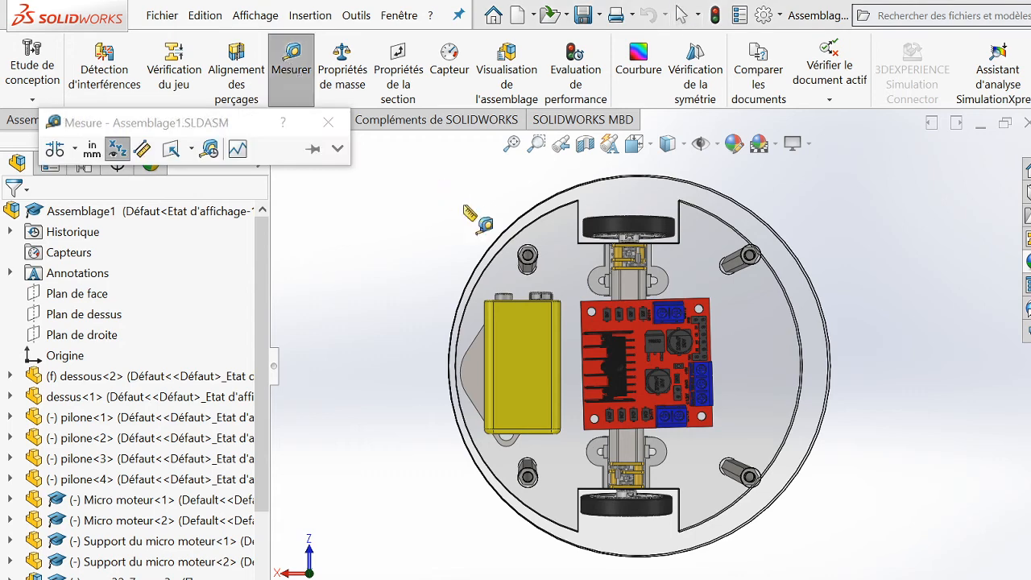
scroll(535, 264, down, 3)
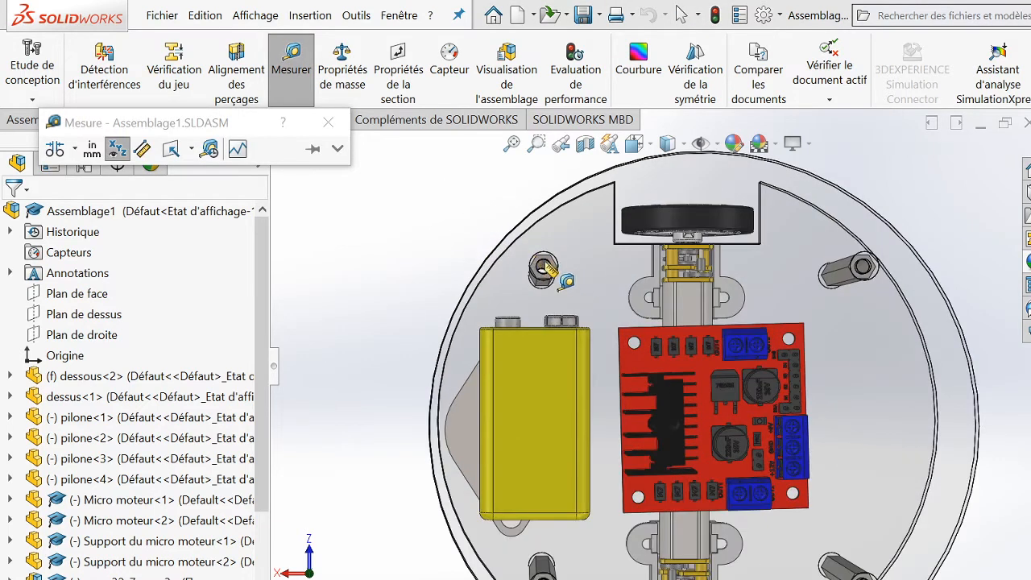
scroll(557, 271, down, 1)
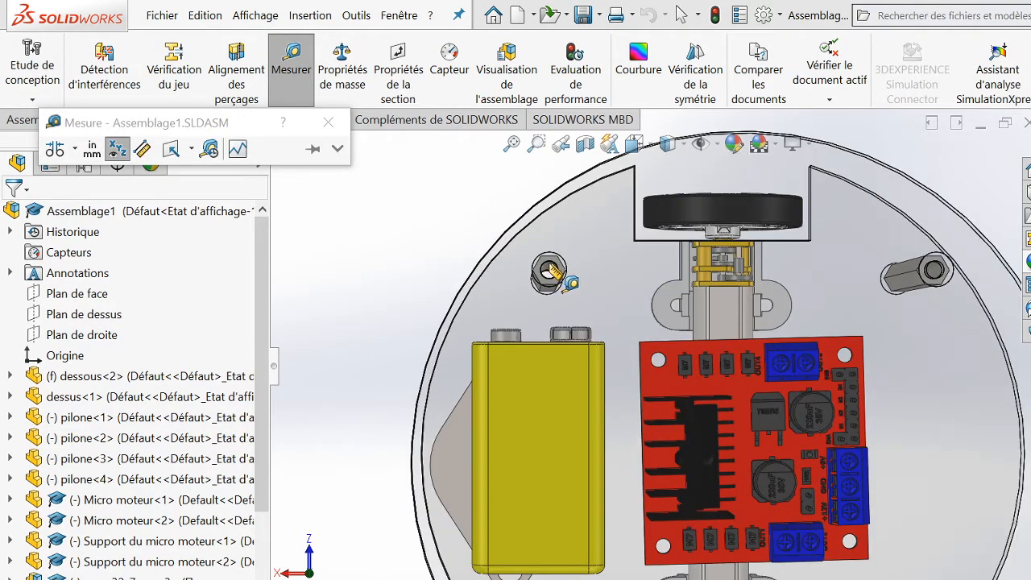
click(549, 271)
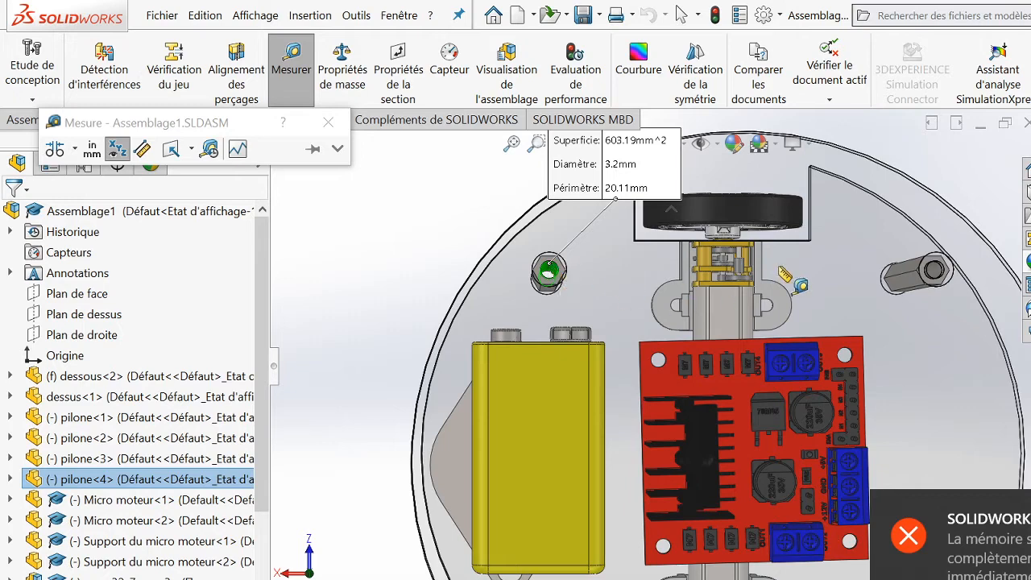
click(935, 271)
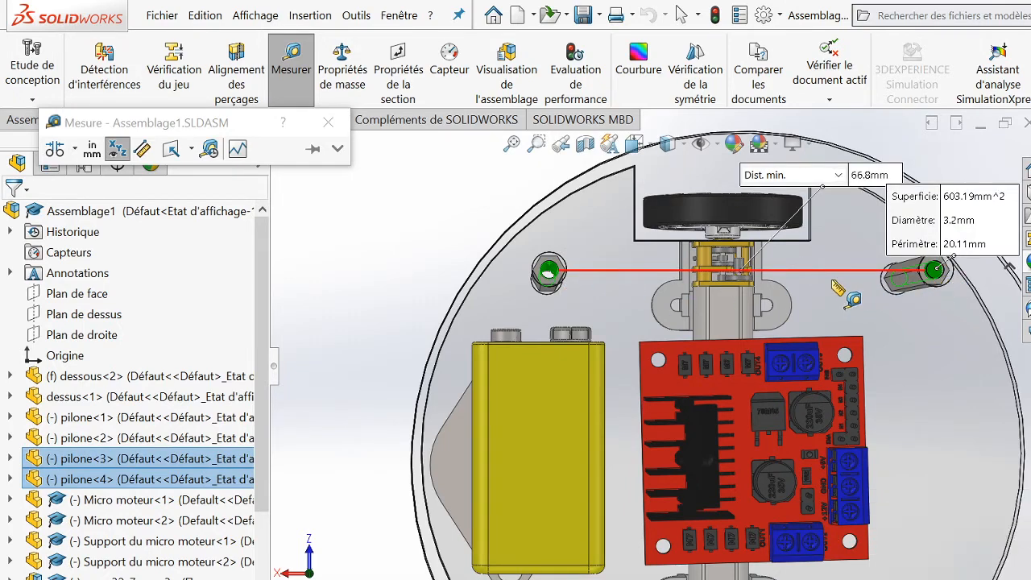
scroll(832, 280, up, 1)
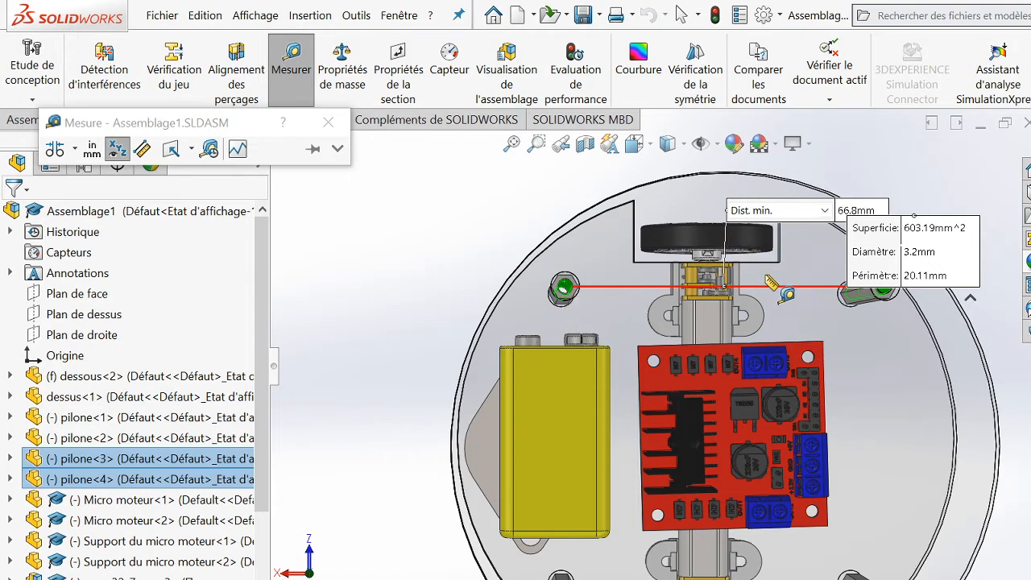
scroll(792, 369, up, 1)
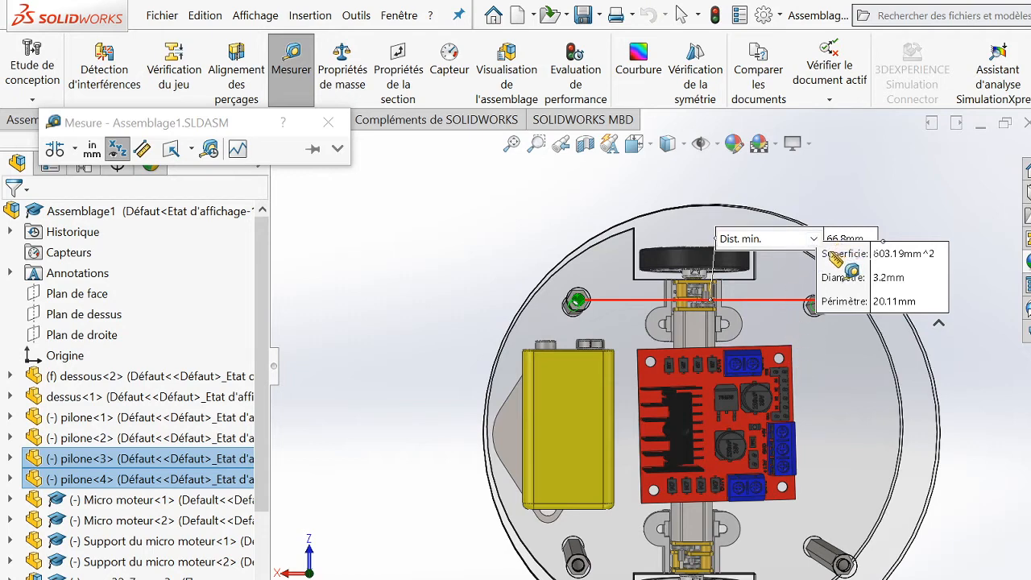
scroll(834, 258, down, 2)
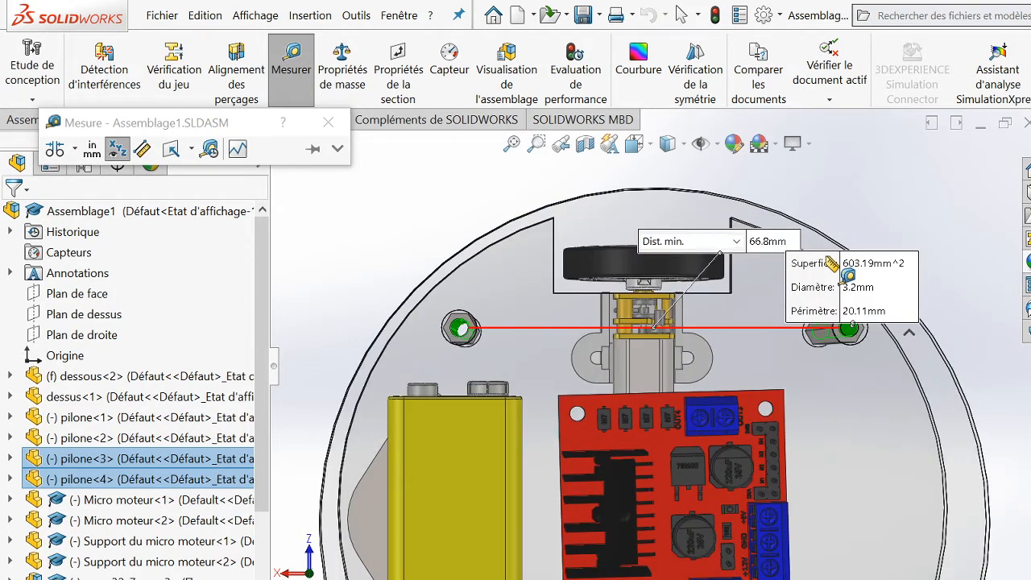
scroll(829, 262, up, 3)
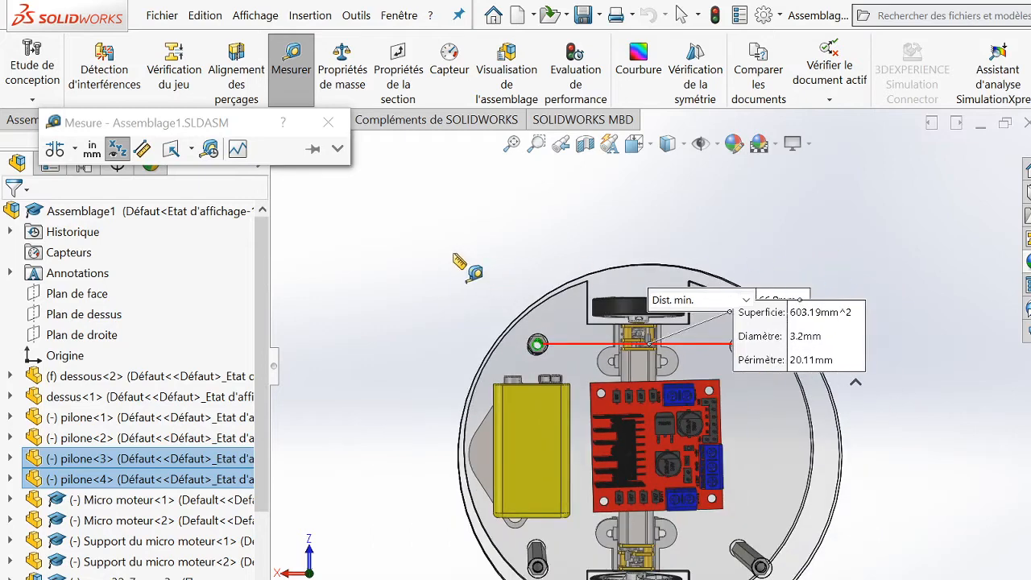
- Clear the measured selection and measure the distance between the holes of pilone<4> and pilone<2> on the battery side
click(476, 290)
scroll(544, 347, down, 2)
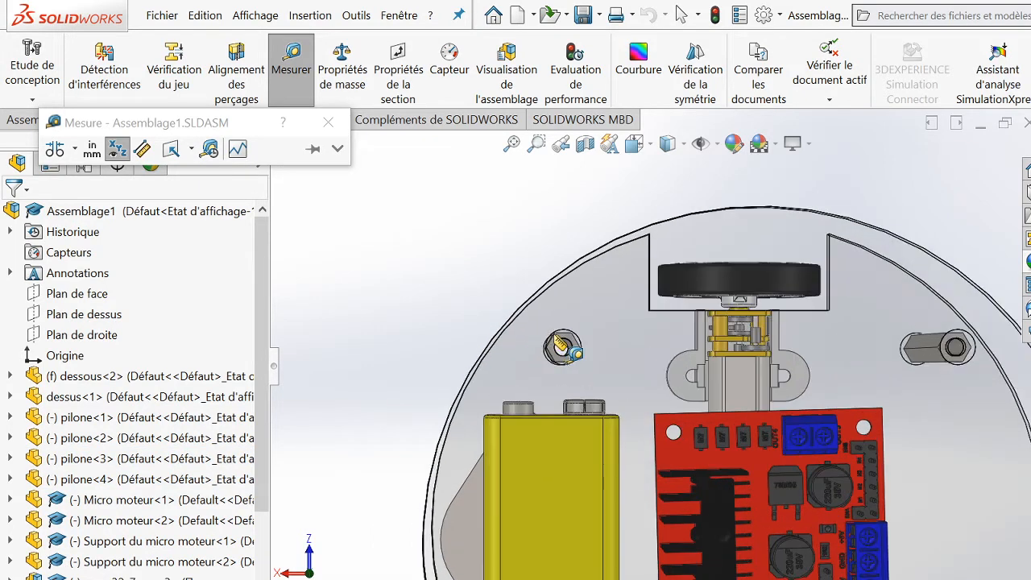
click(563, 348)
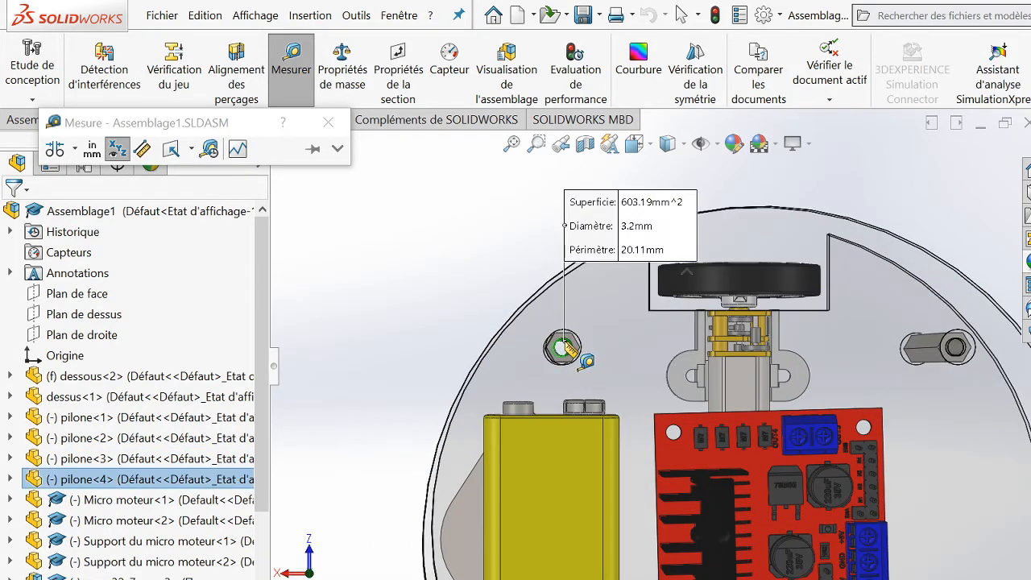
scroll(573, 351, up, 1)
scroll(573, 352, up, 3)
scroll(632, 551, down, 3)
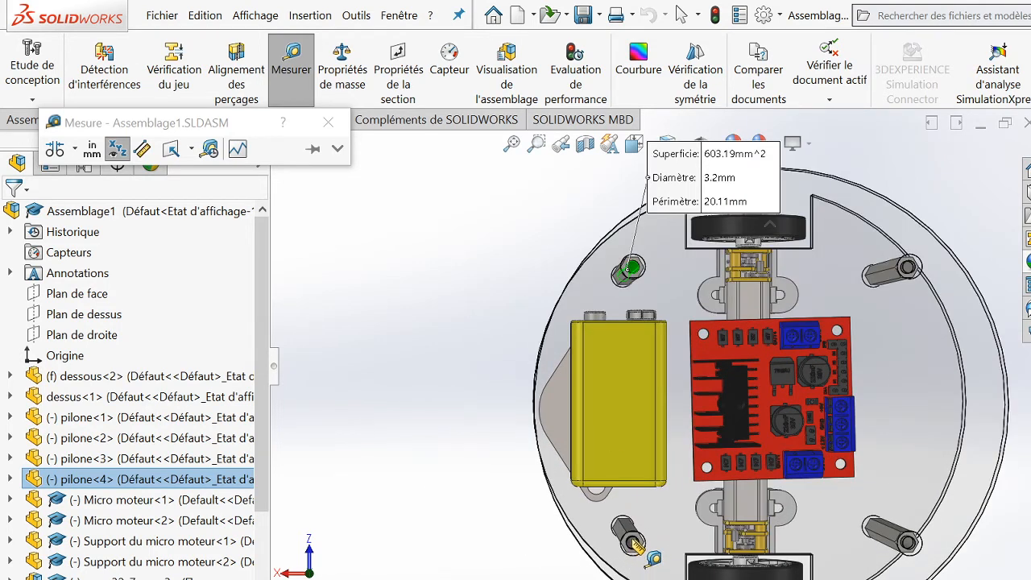
click(632, 542)
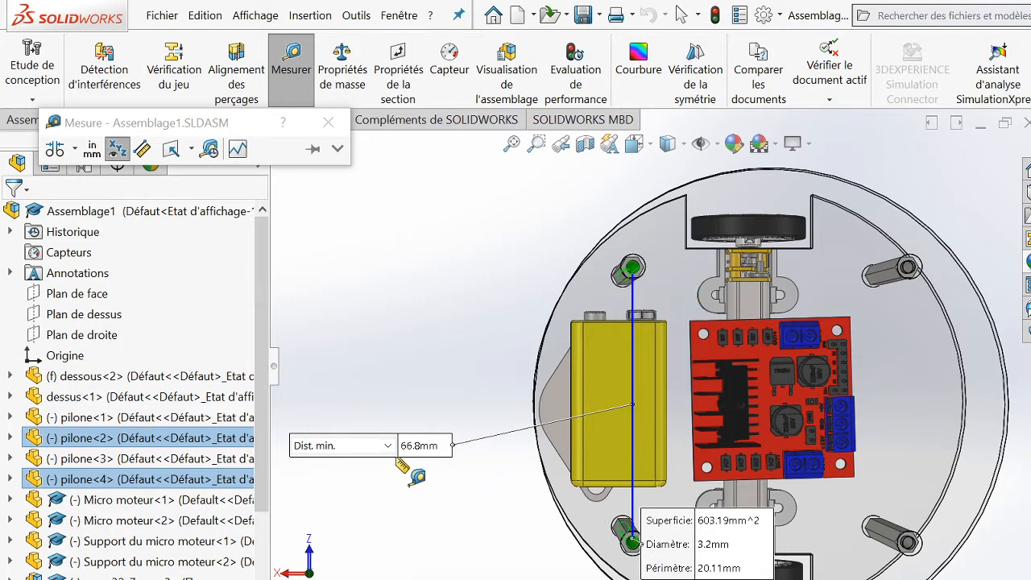
click(327, 123)
- Return to the Pièce1 sketch and dimension the centre rectangle's horizontally constrained side to 66.8 mm
click(792, 579)
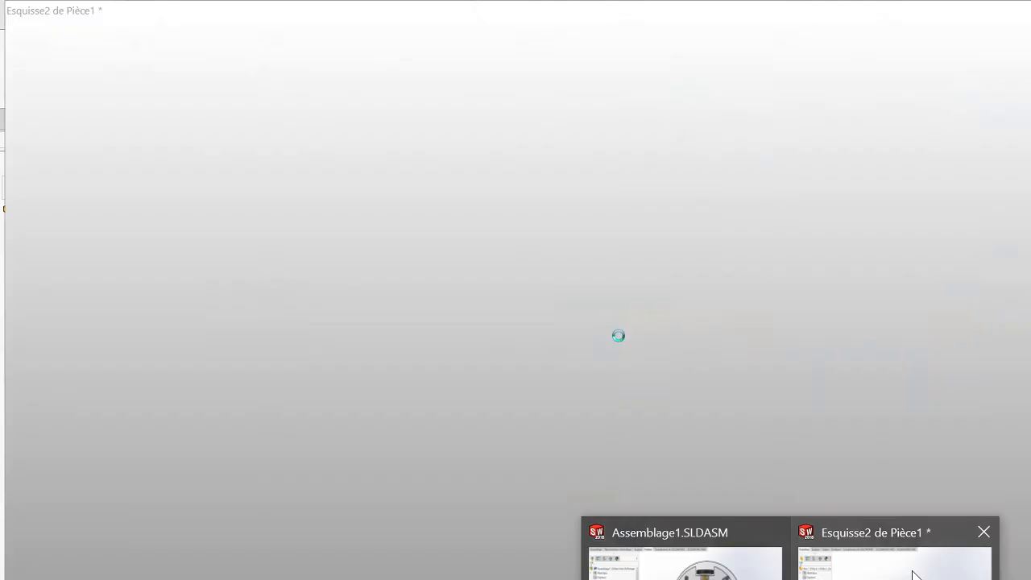
click(915, 573)
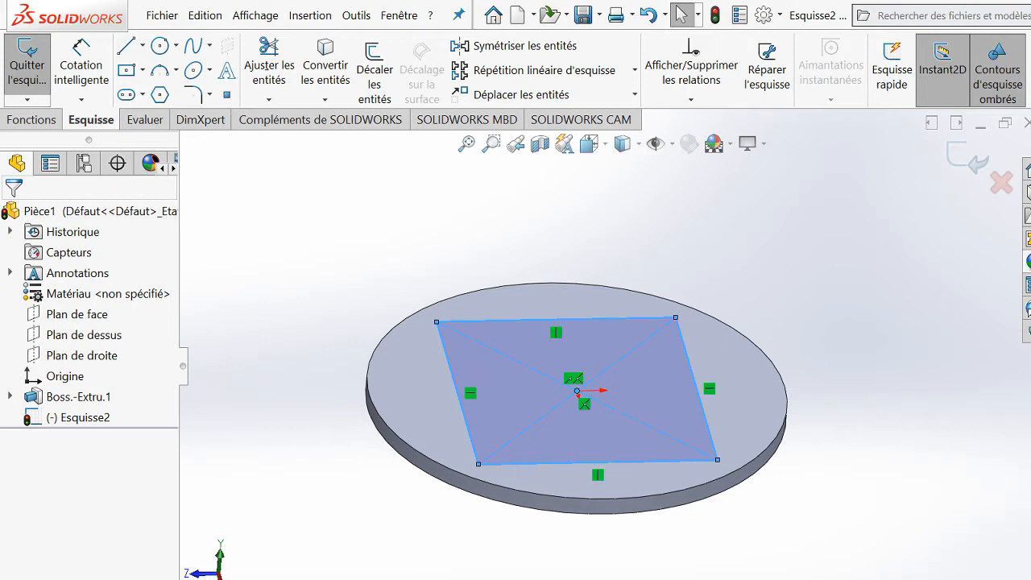
mouse_move(741, 579)
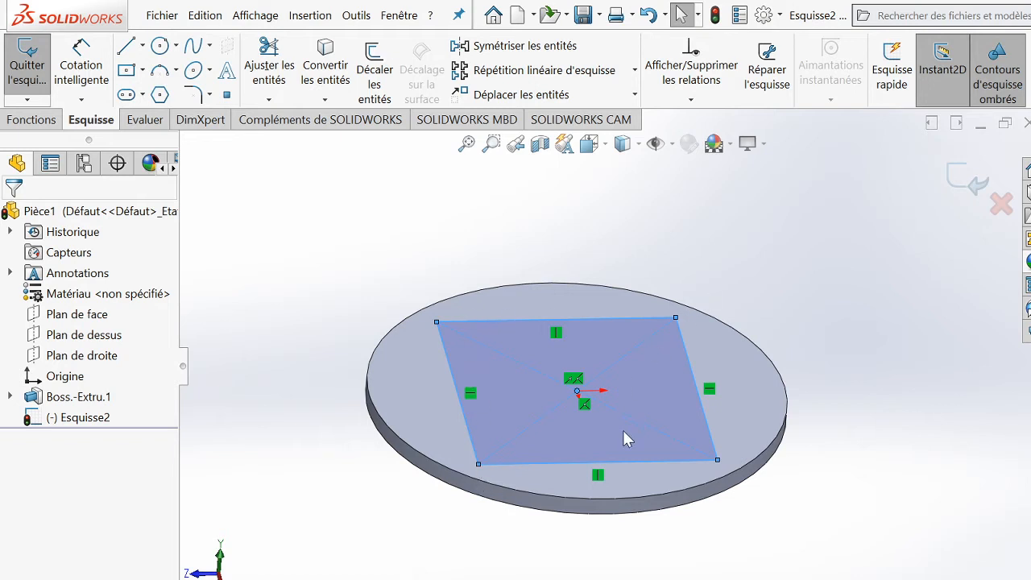
click(95, 69)
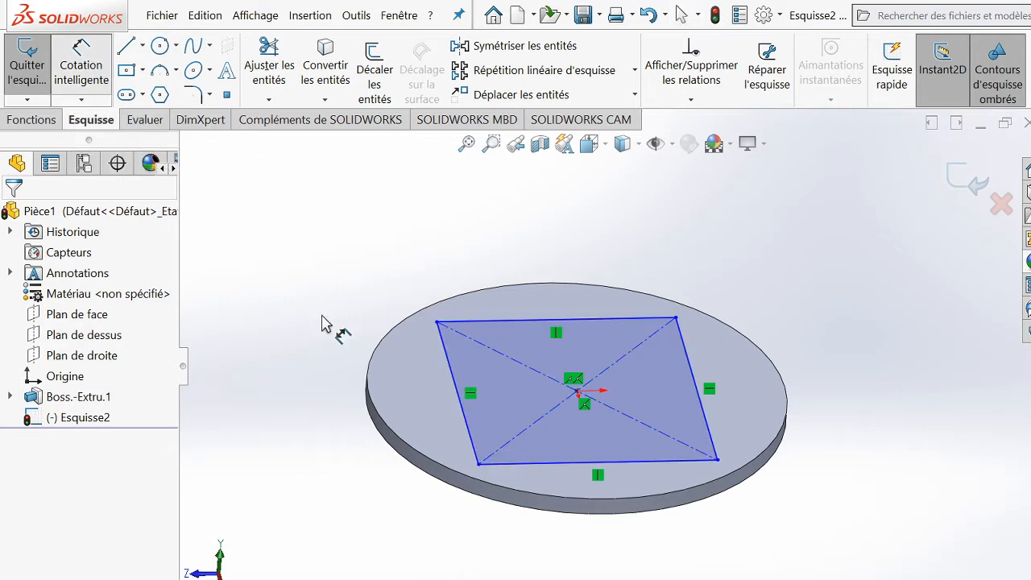
click(447, 359)
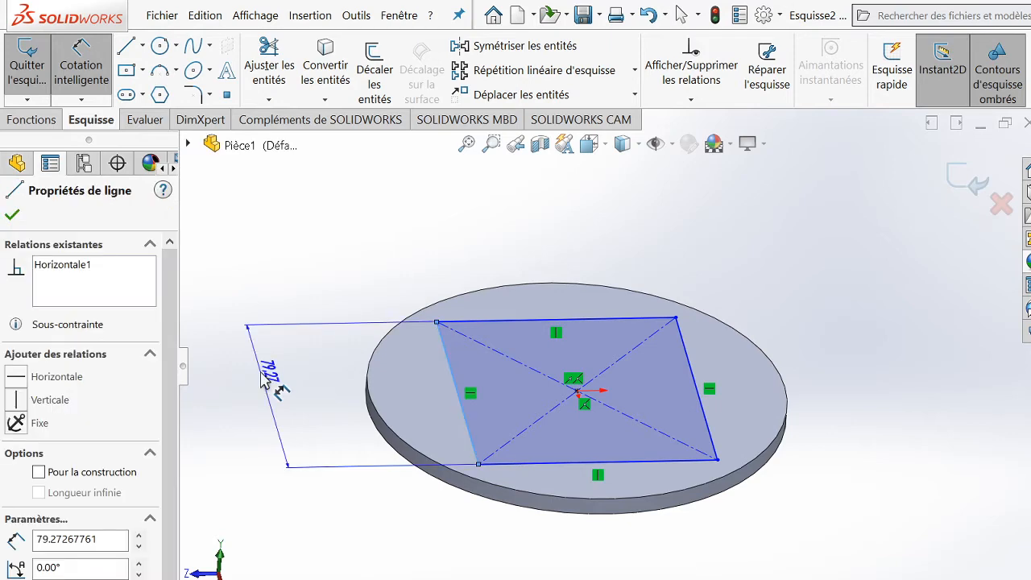
click(262, 378)
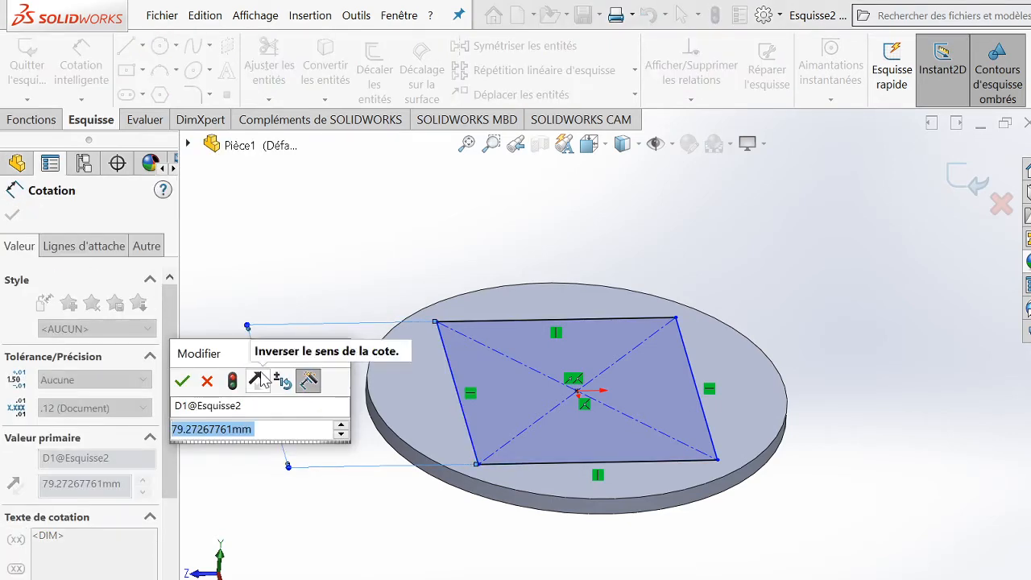
text(66.8)
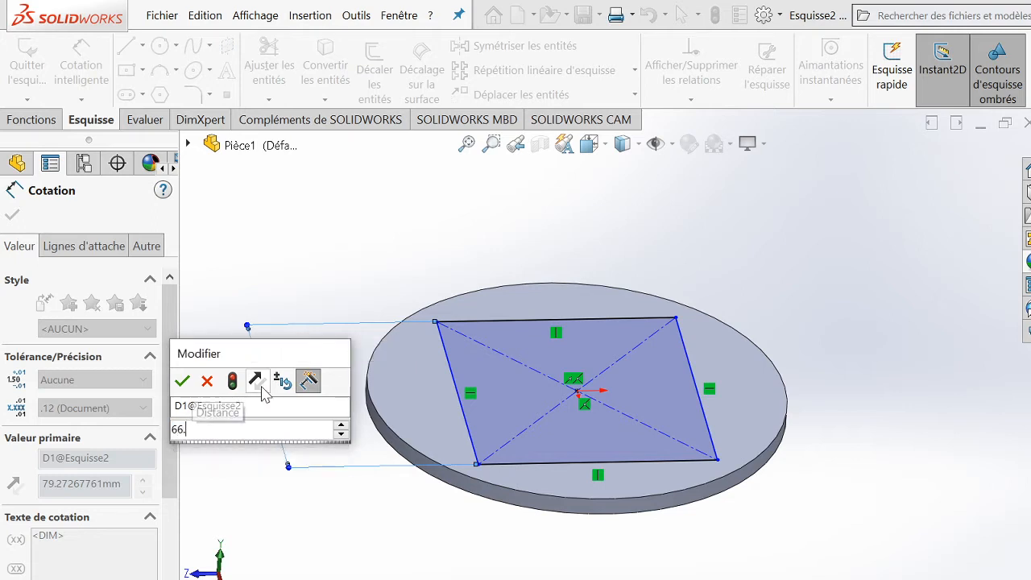
click(182, 381)
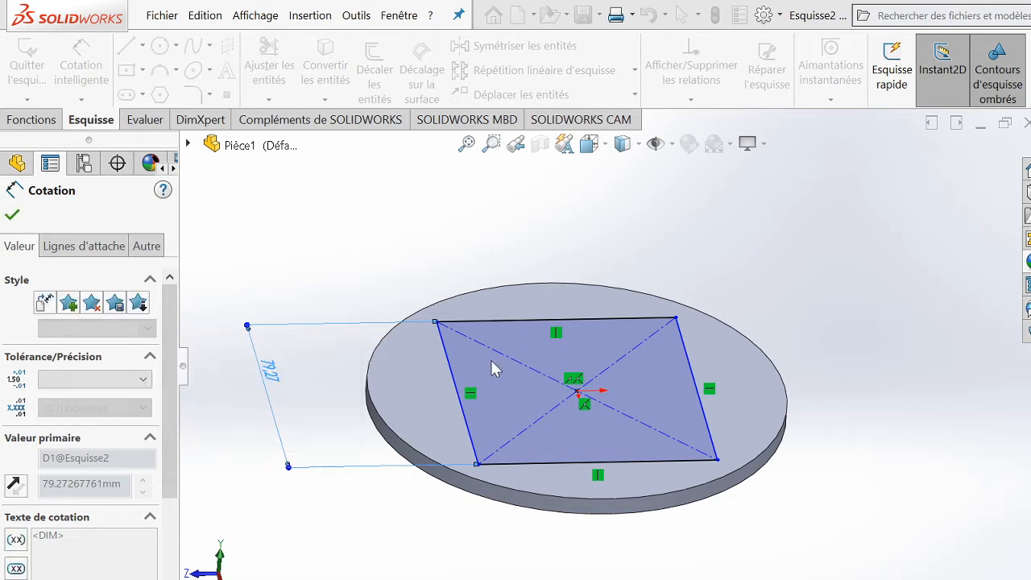
- Dimension the rectangle's adjacent, vertically constrained side to 66.8 mm
click(626, 330)
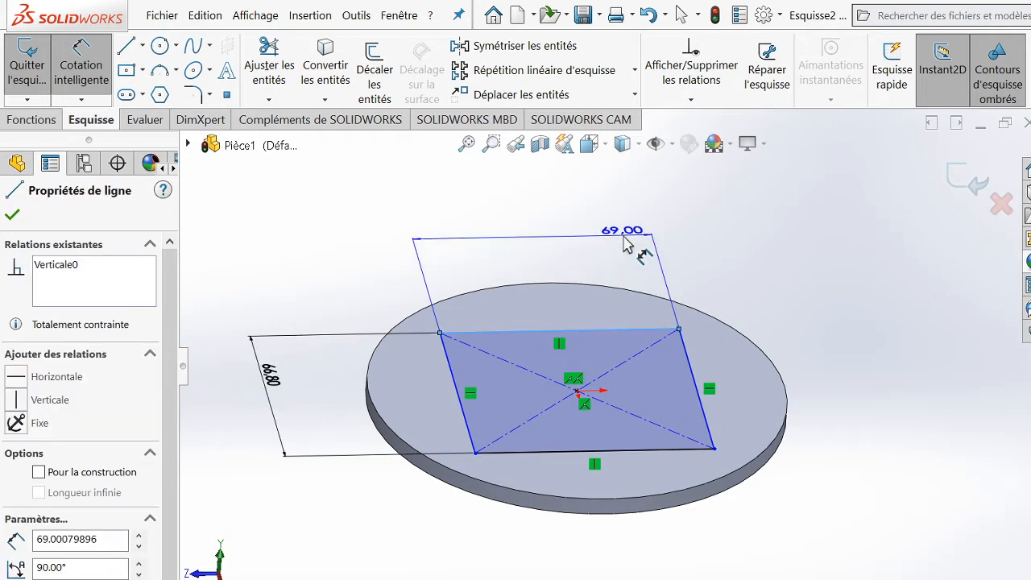
click(626, 244)
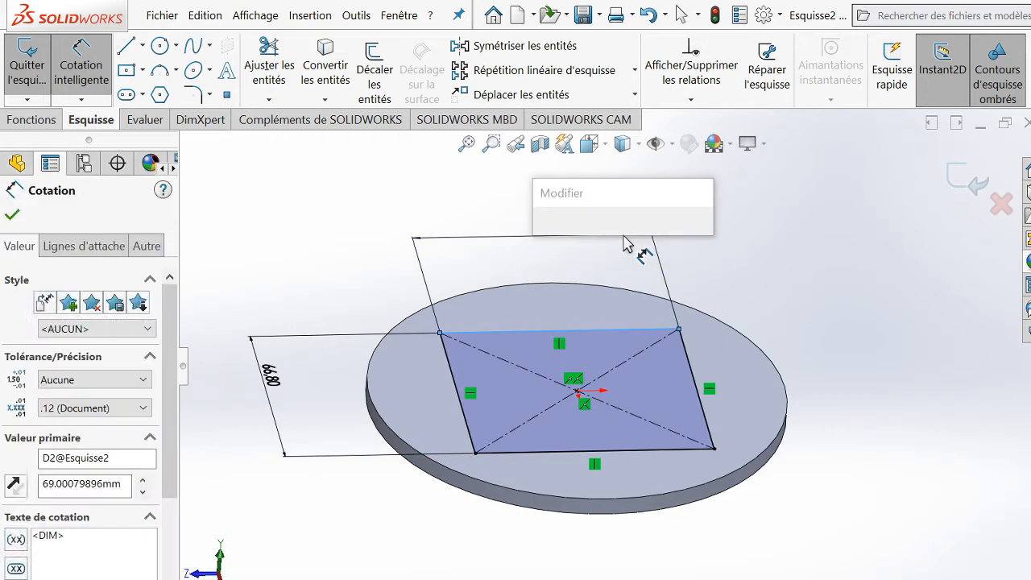
text(66)
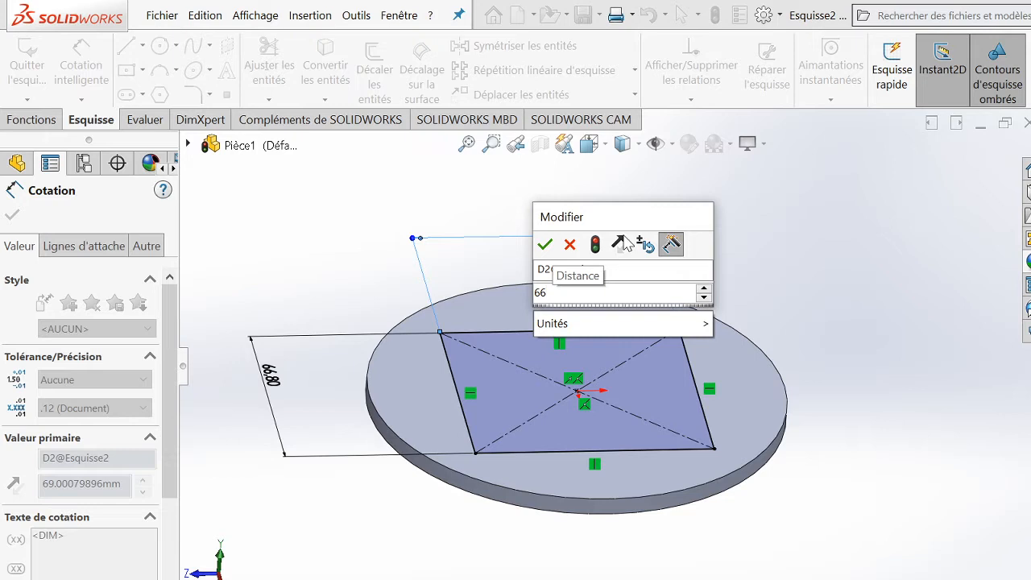
text(.8)
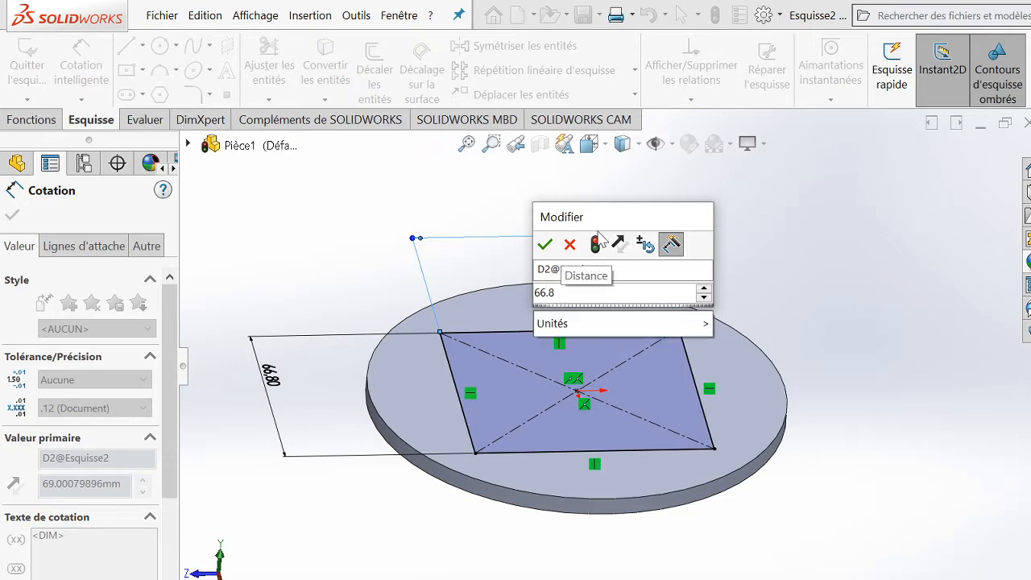
click(545, 244)
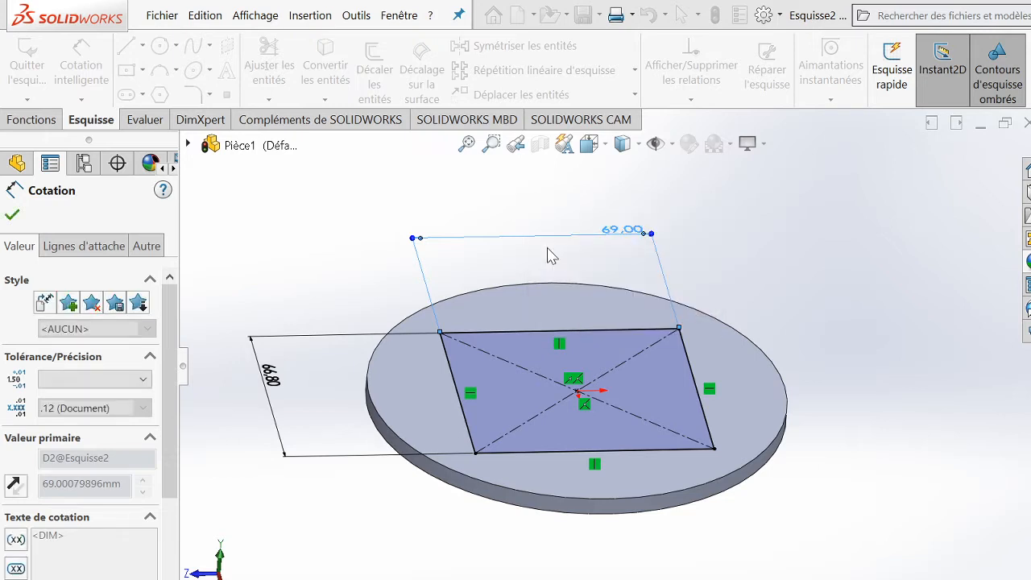
scroll(595, 364, up, 1)
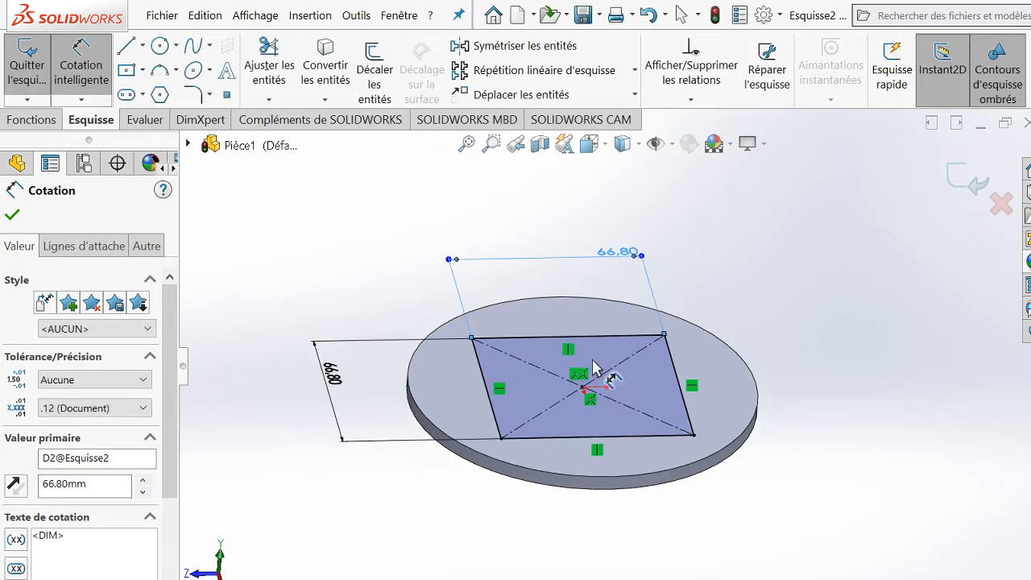
- Finish dimensioning the centred square and exit its sketch on the disc's face
key(Down)
key(Down)
key(Down)
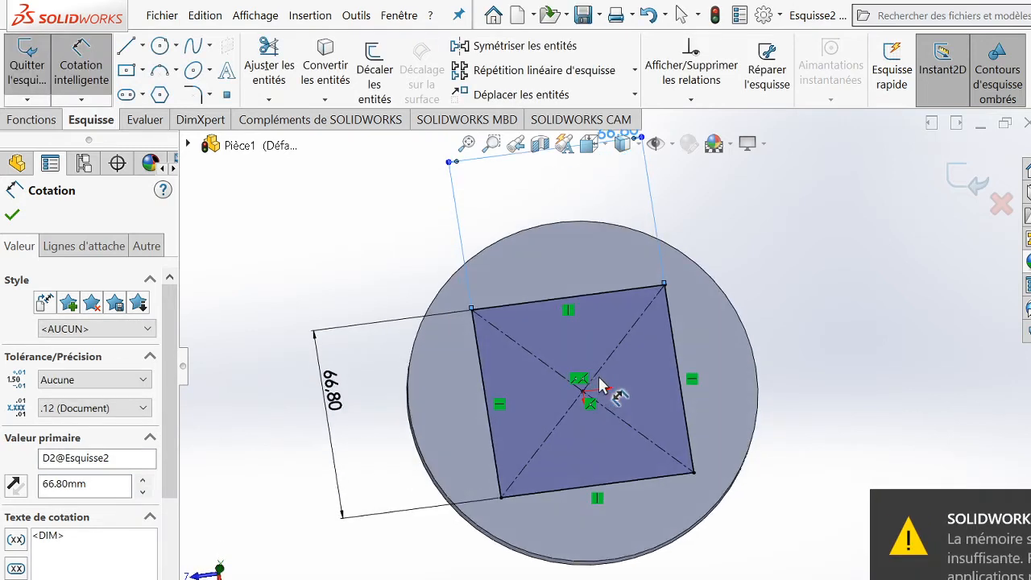
scroll(658, 348, up, 2)
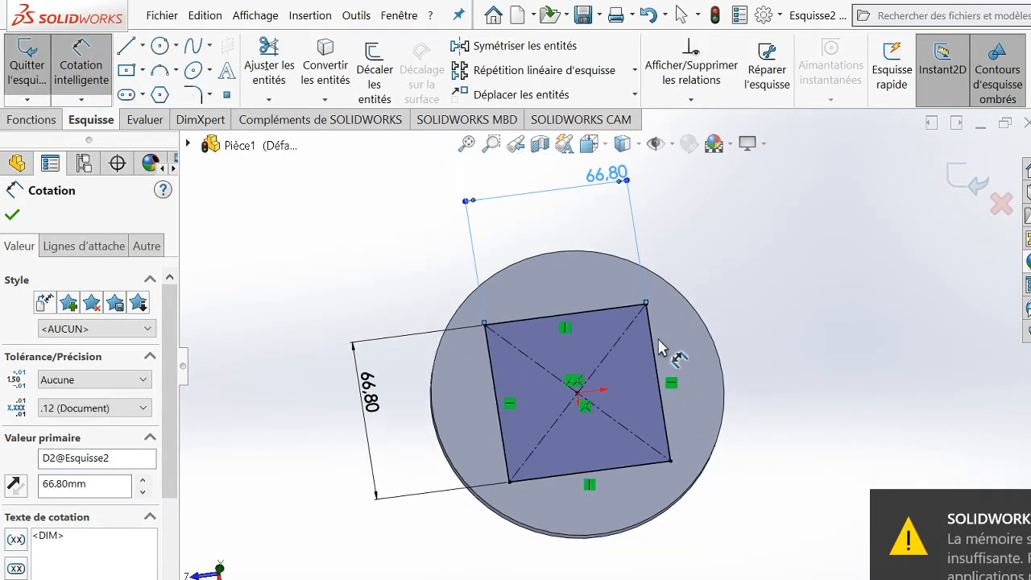
scroll(659, 348, up, 1)
scroll(642, 350, down, 1)
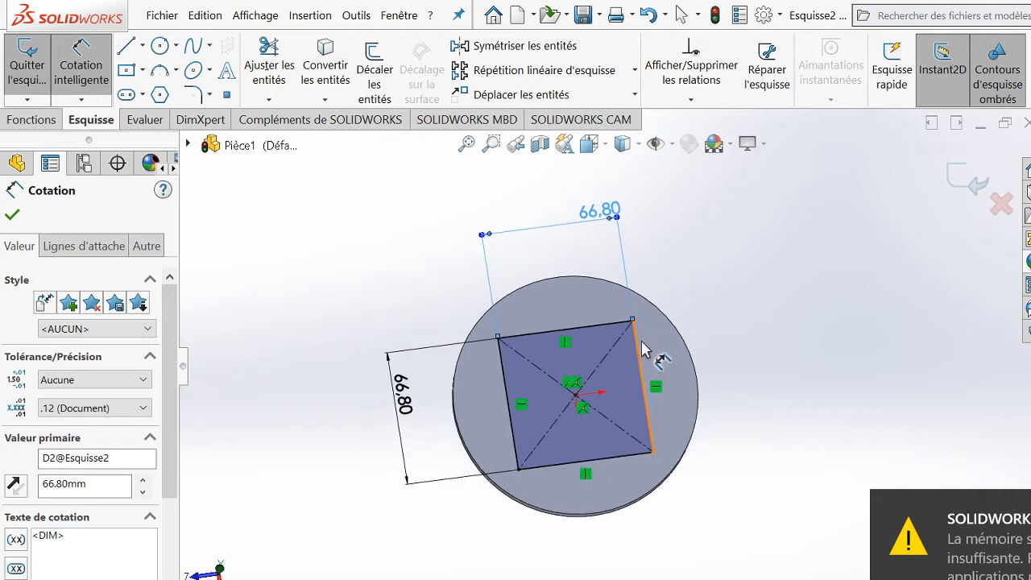
scroll(642, 342, down, 1)
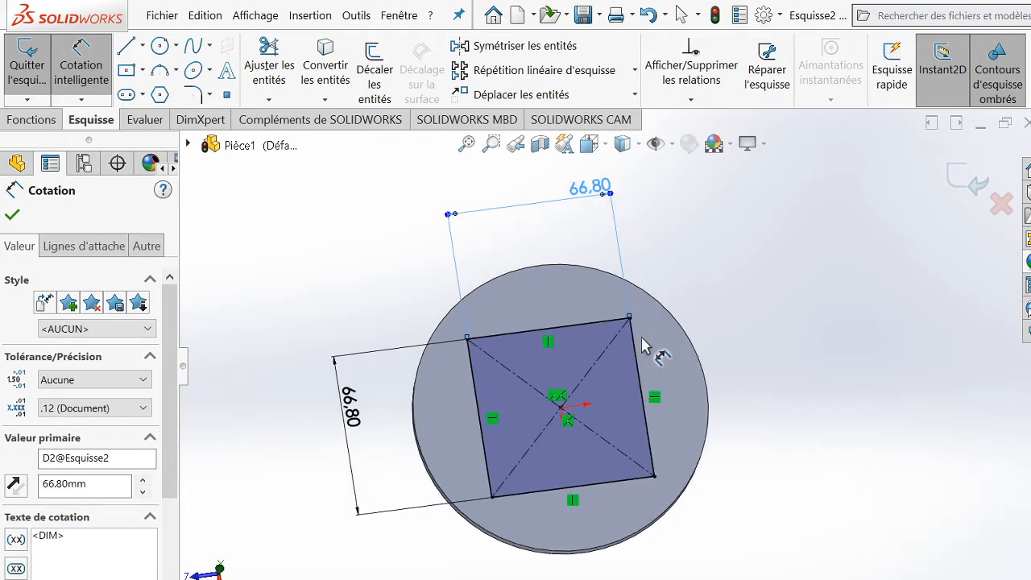
scroll(643, 337, up, 1)
right_click(740, 329)
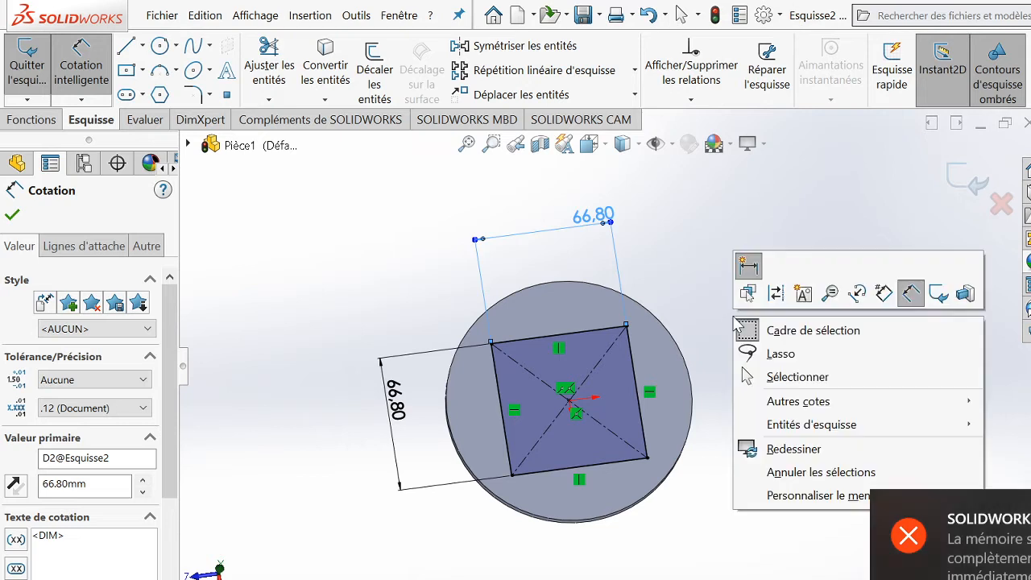
click(700, 294)
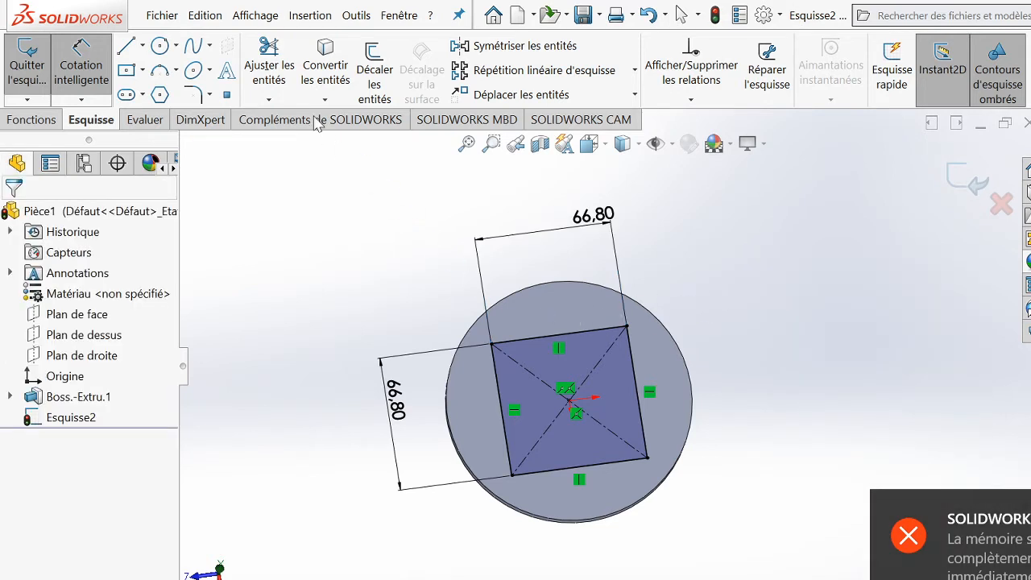
click(24, 121)
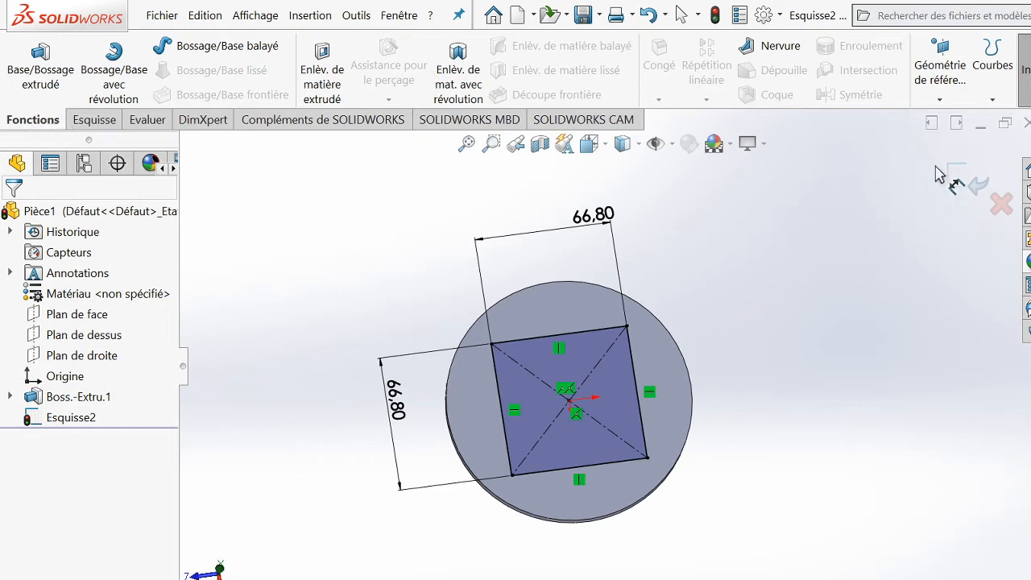
click(966, 181)
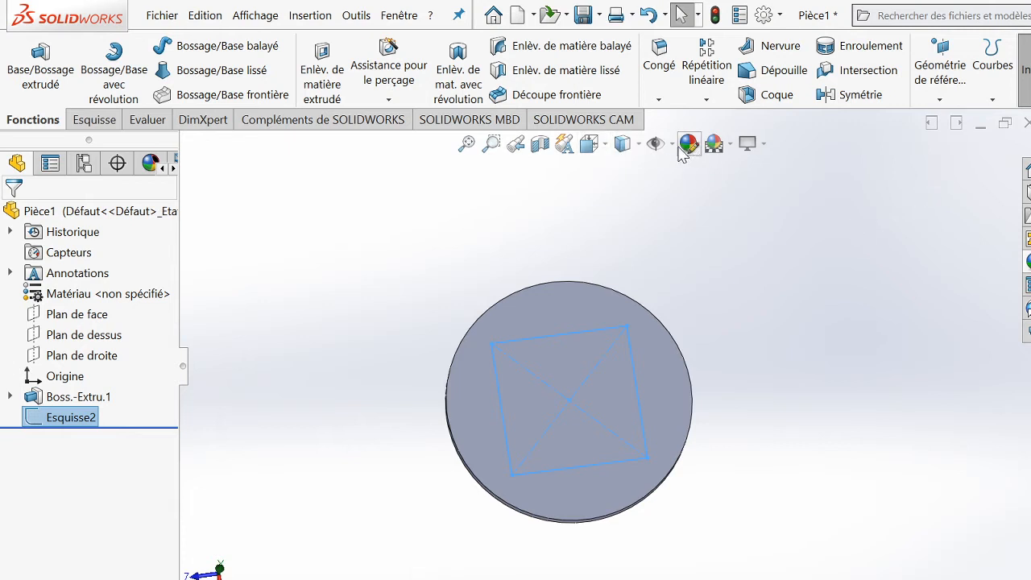
- Start the Hole Wizard and, using a 3D sketch for positions, place a hole at each of the square's four corners
click(588, 143)
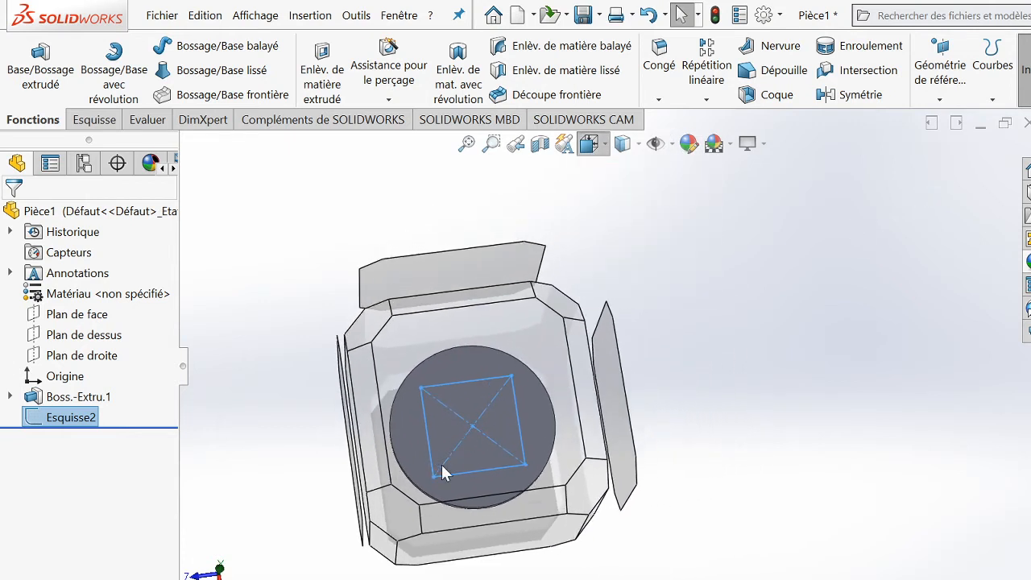
click(454, 450)
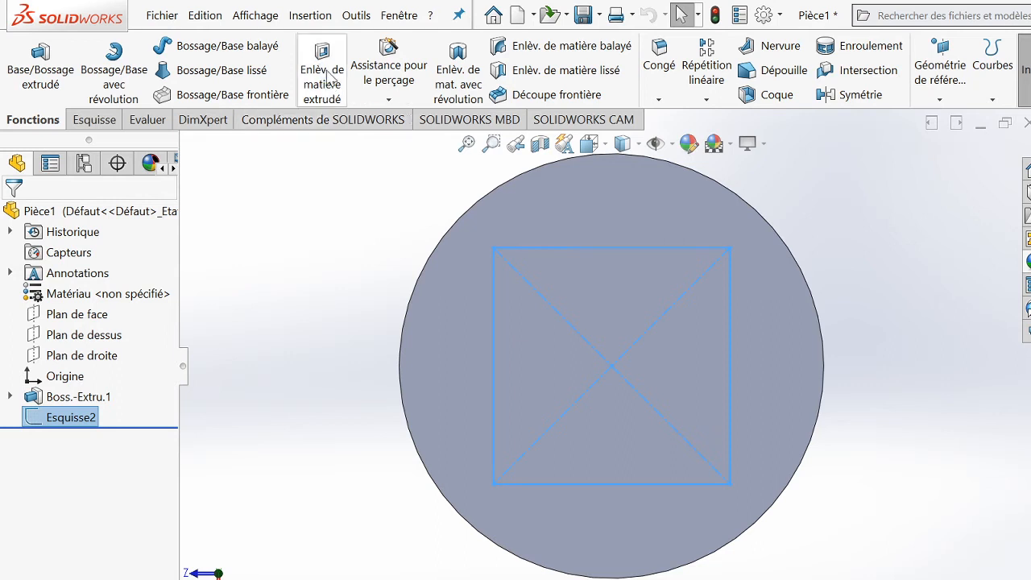
click(400, 66)
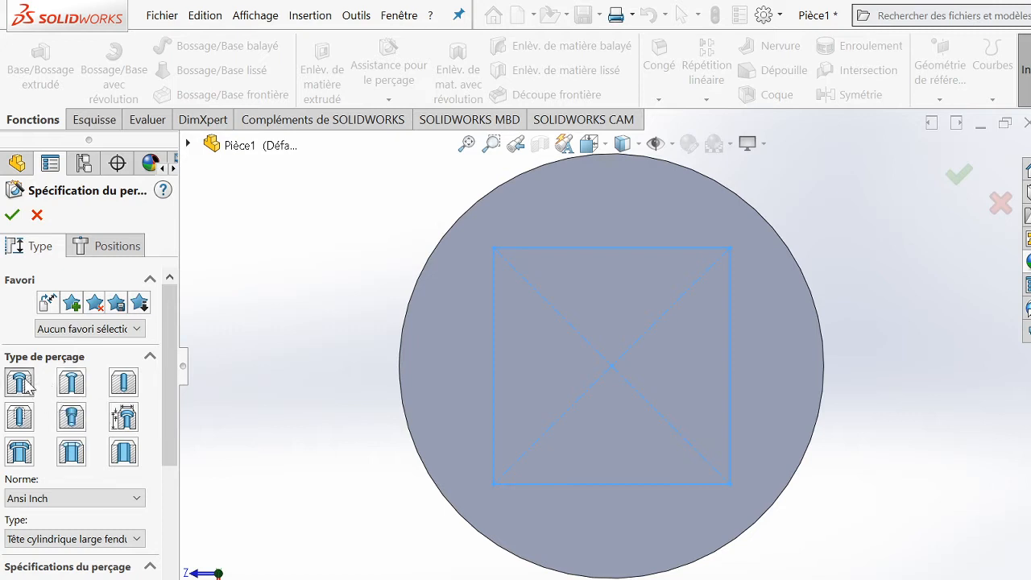
click(112, 245)
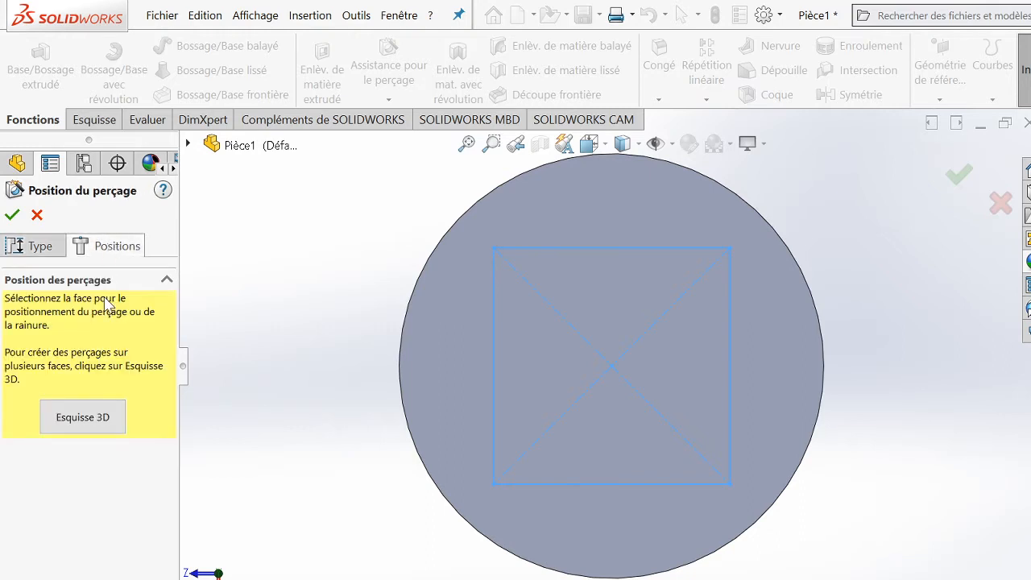
click(101, 415)
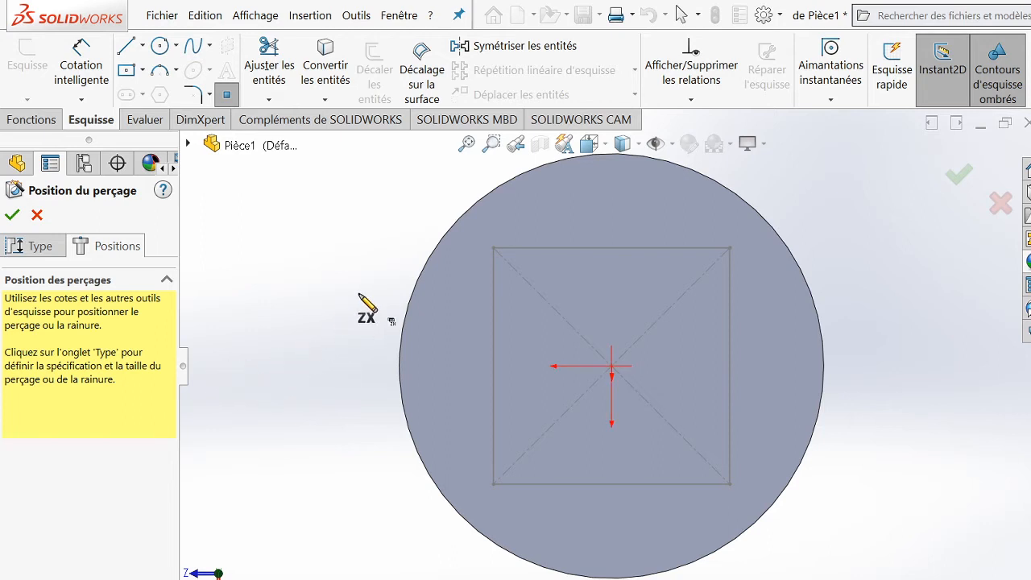
click(493, 248)
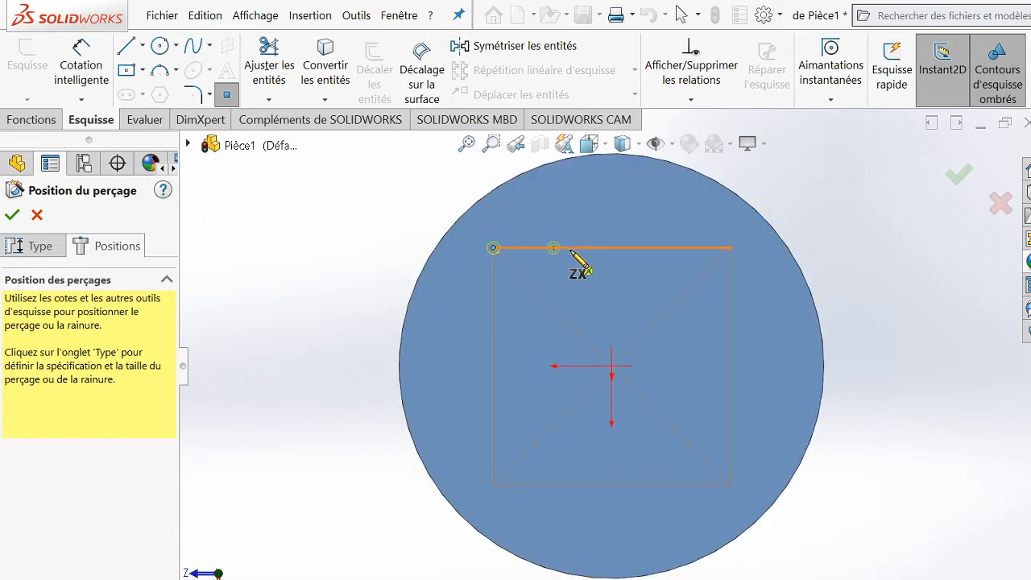
click(728, 248)
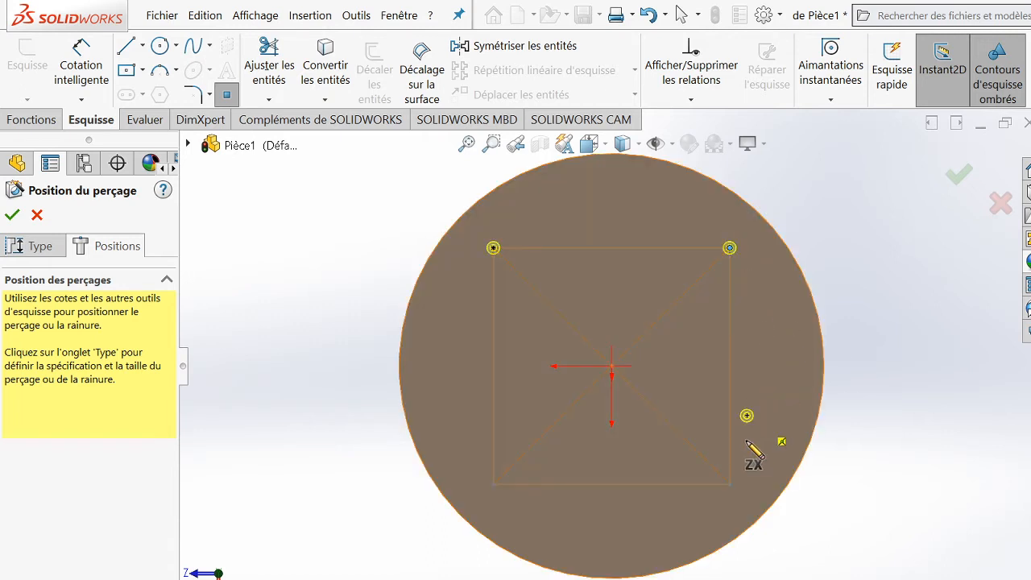
click(728, 484)
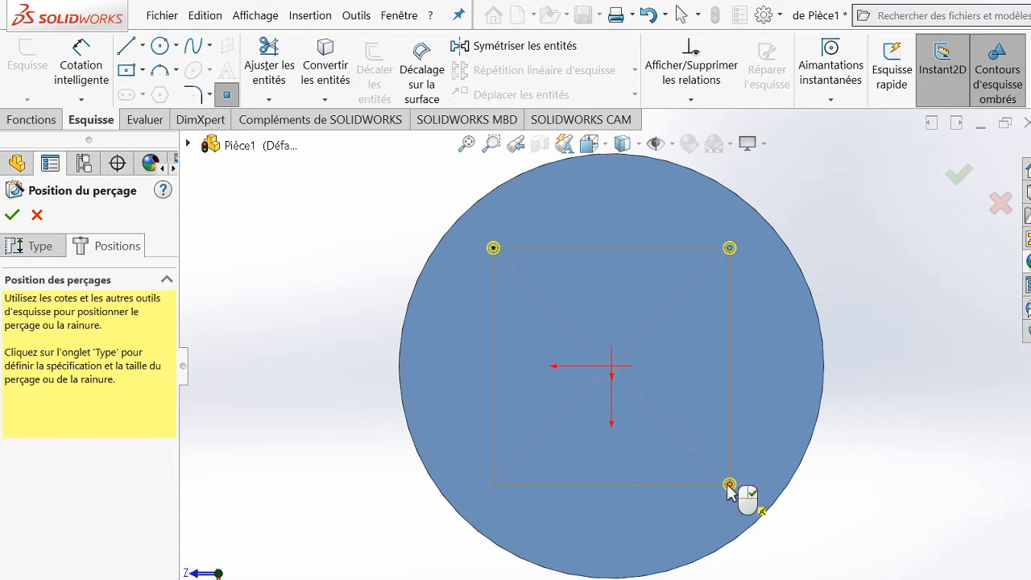
click(494, 484)
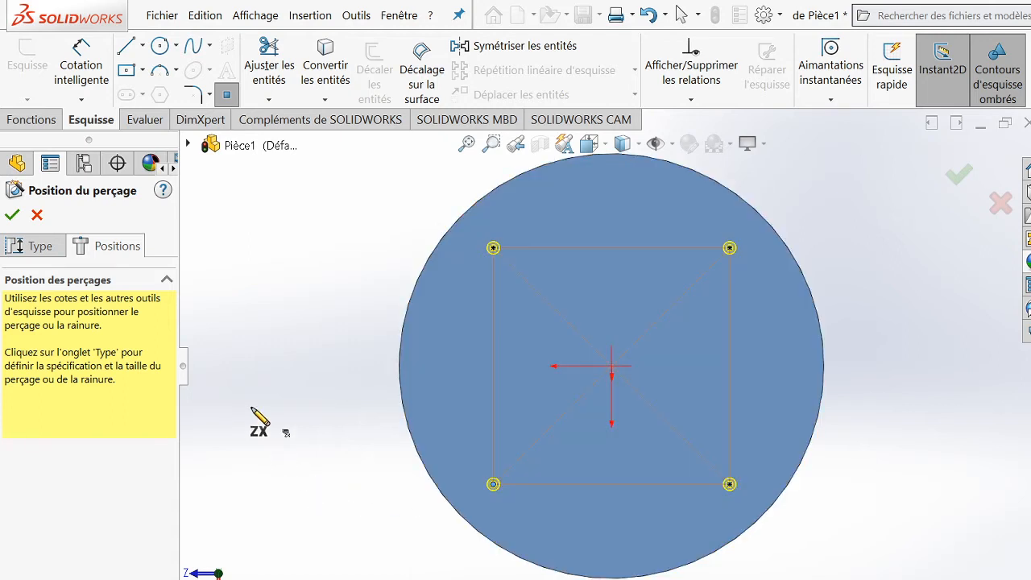
- Specify the four counterbored holes with the BSI standard and size M3
click(47, 253)
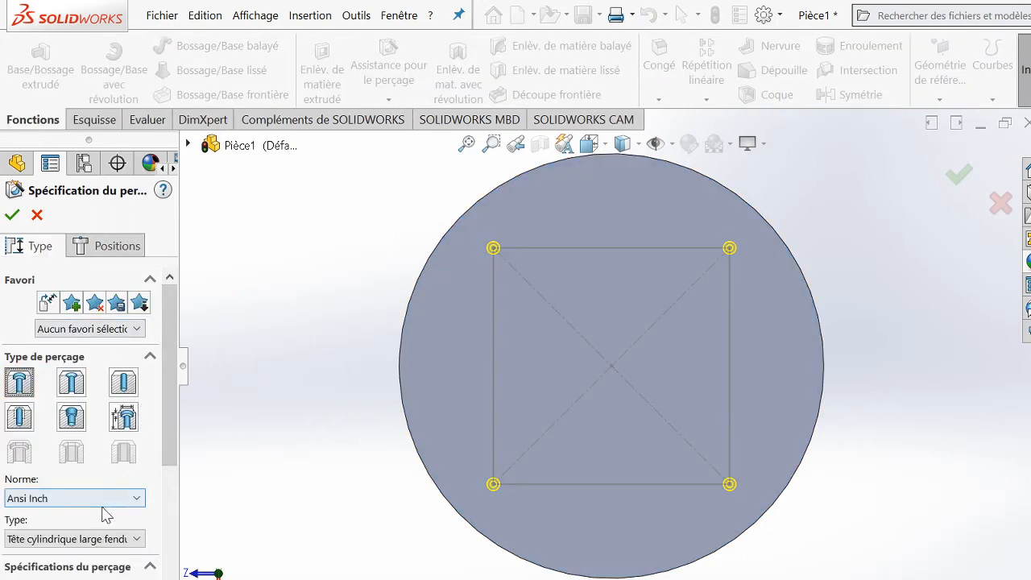
scroll(102, 507, down, 2)
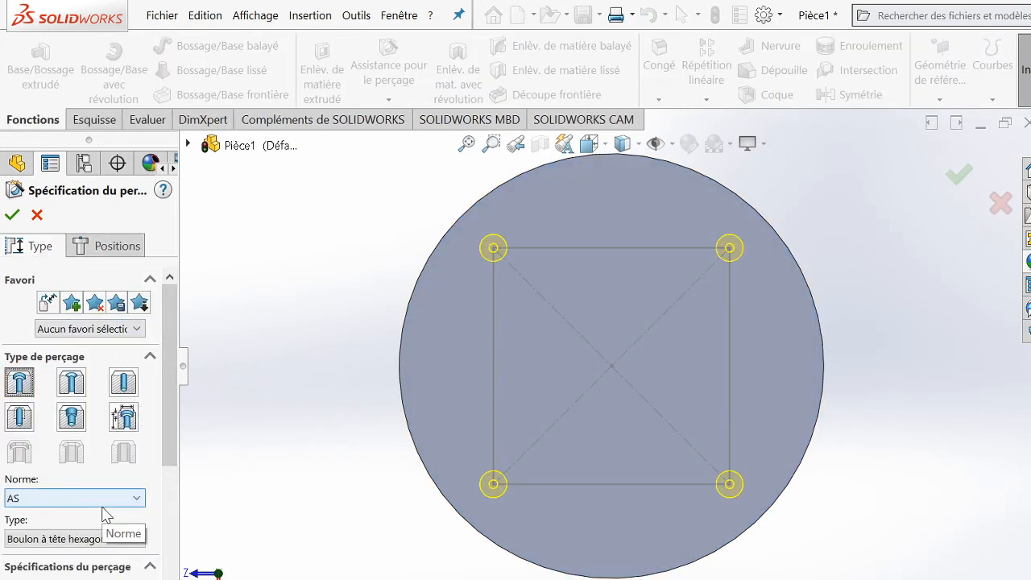
scroll(105, 516, down, 1)
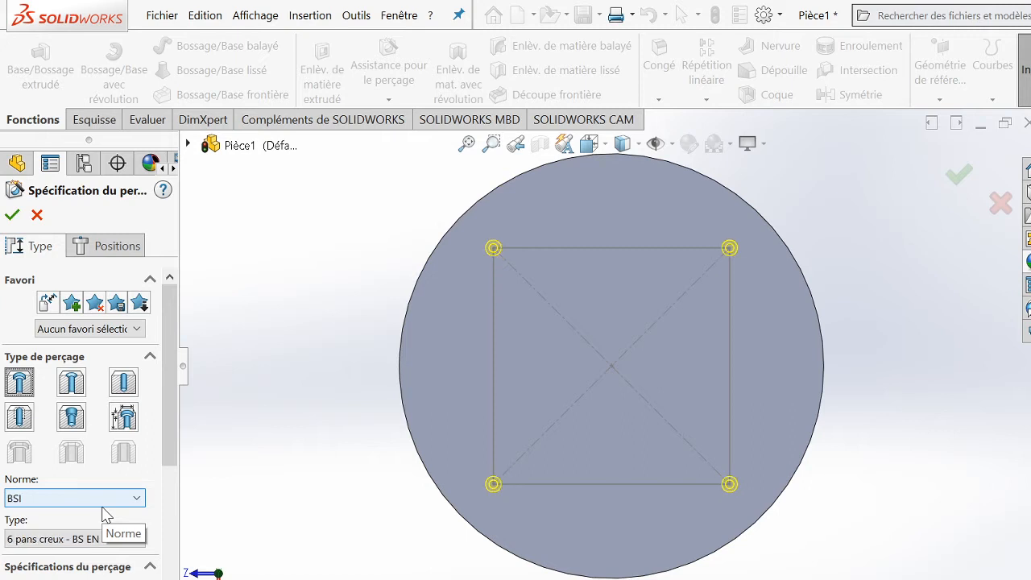
scroll(176, 454, down, 2)
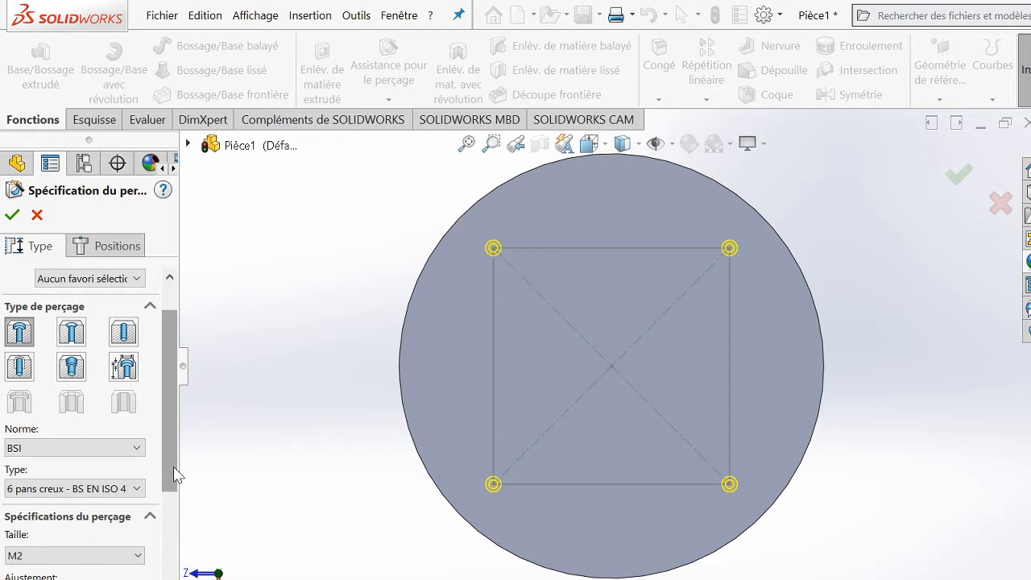
click(141, 555)
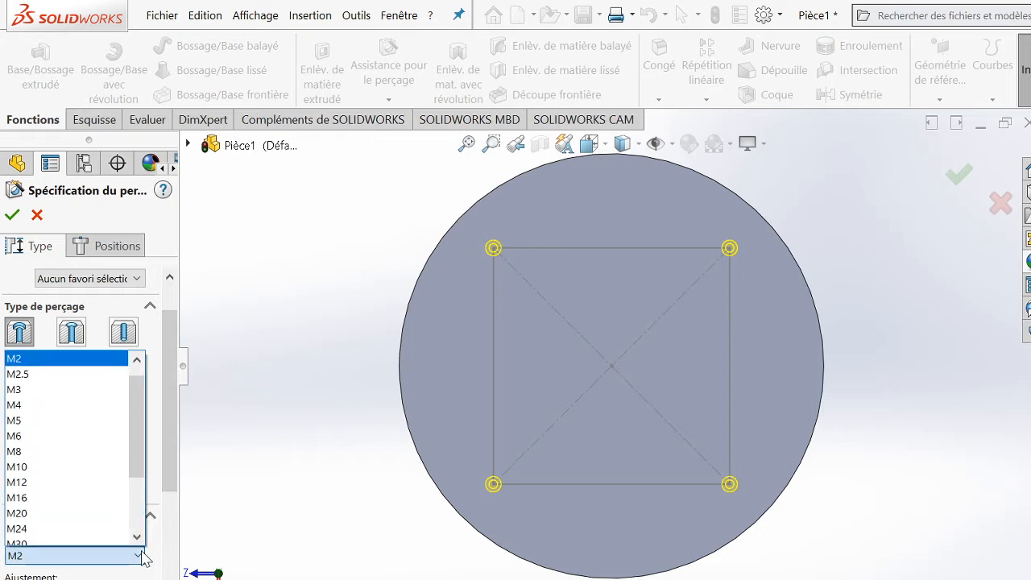
click(83, 391)
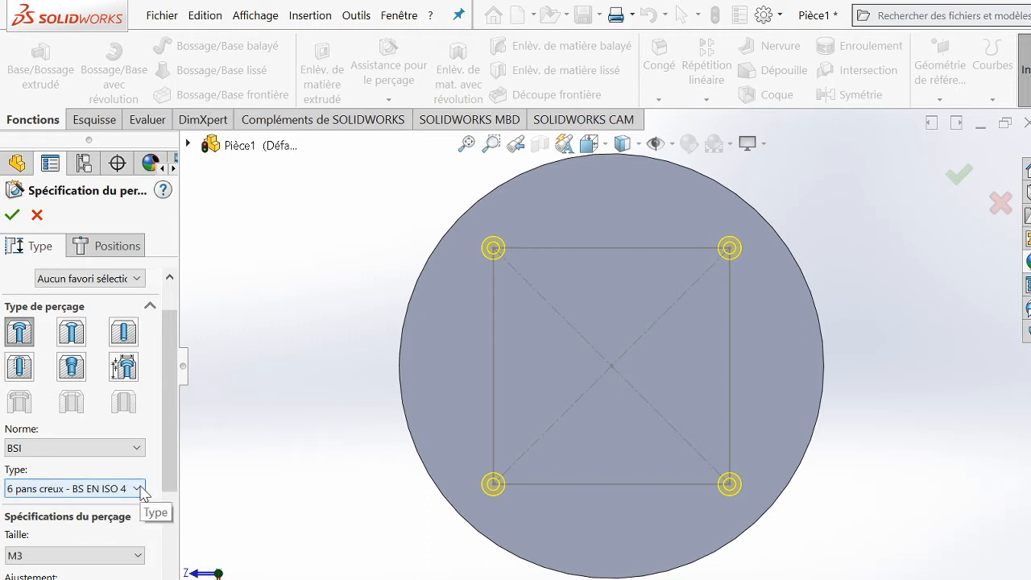
- Set the end condition of the four M3 holes to "Jusqu'à la surface"
scroll(122, 546, down, 2)
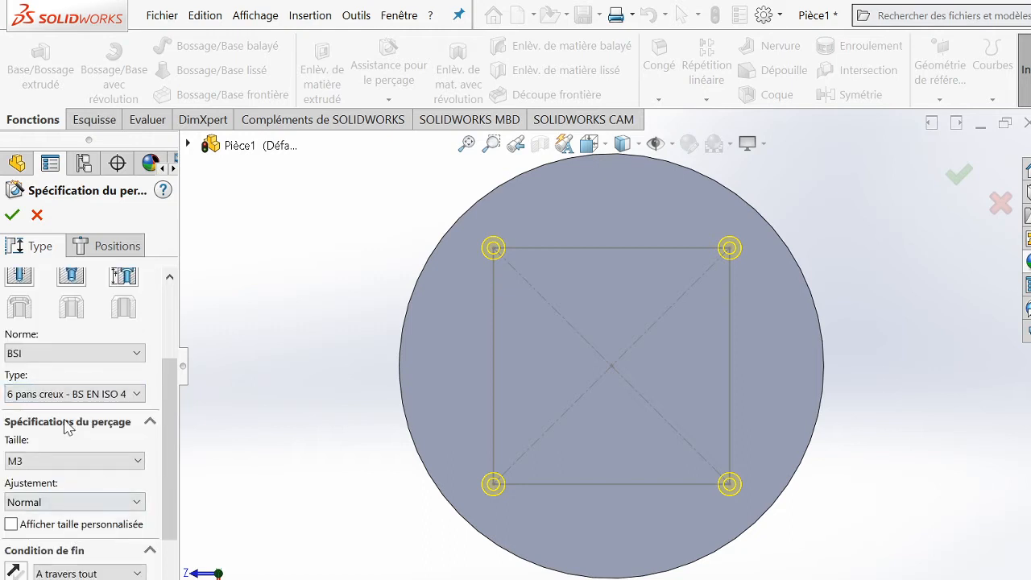
scroll(84, 487, down, 4)
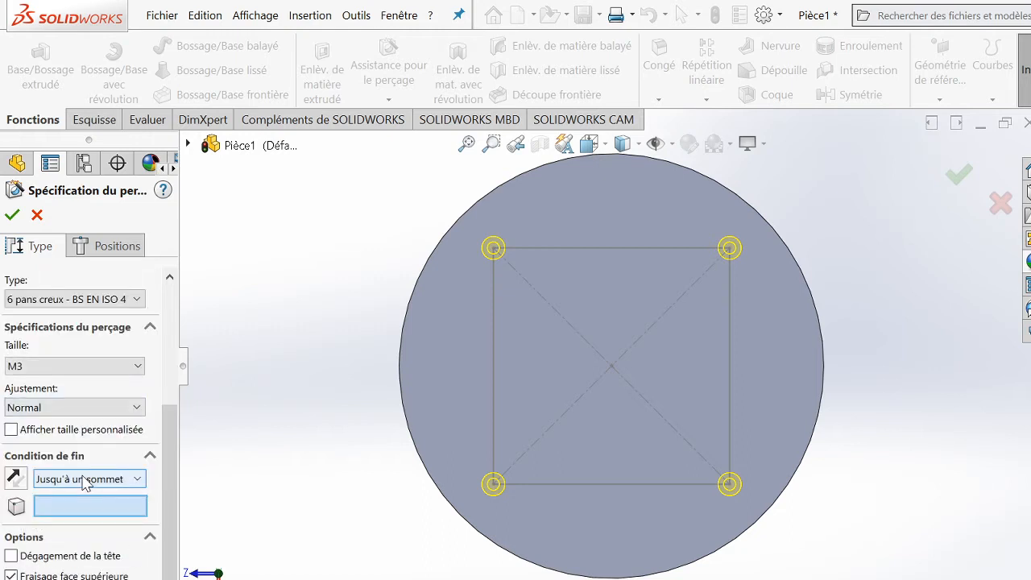
scroll(84, 480, down, 1)
scroll(85, 481, up, 1)
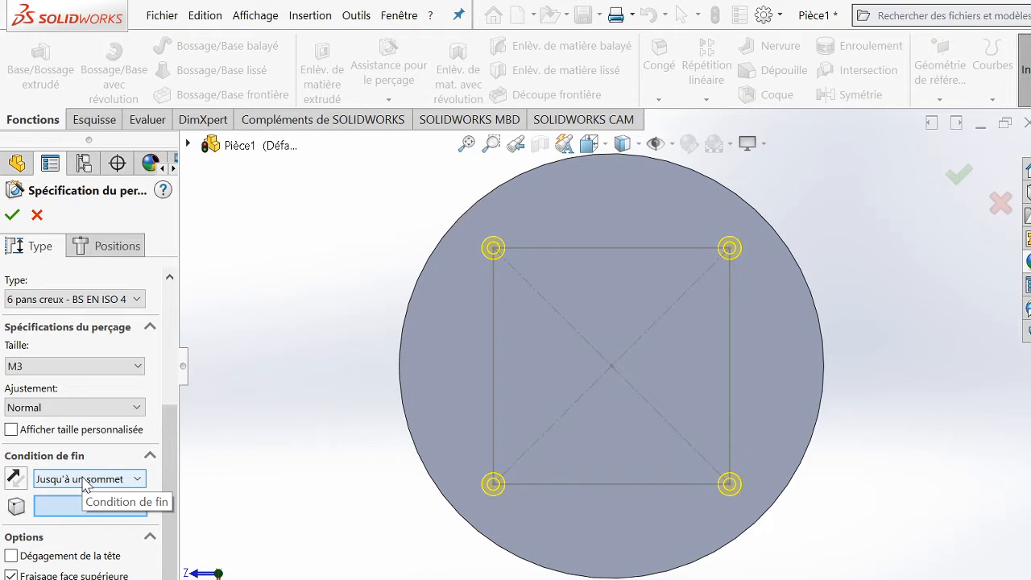
scroll(85, 481, down, 1)
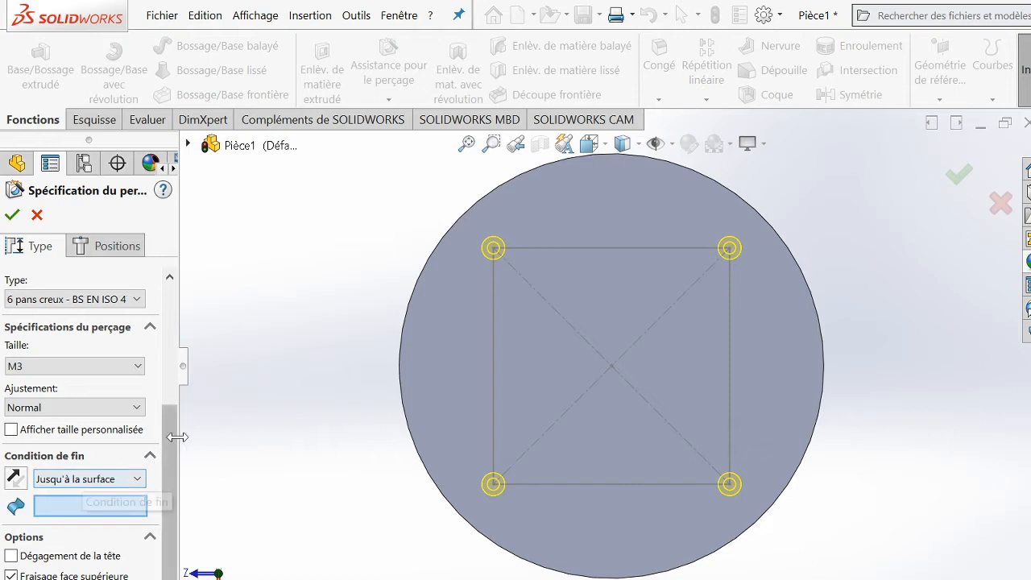
scroll(169, 483, down, 1)
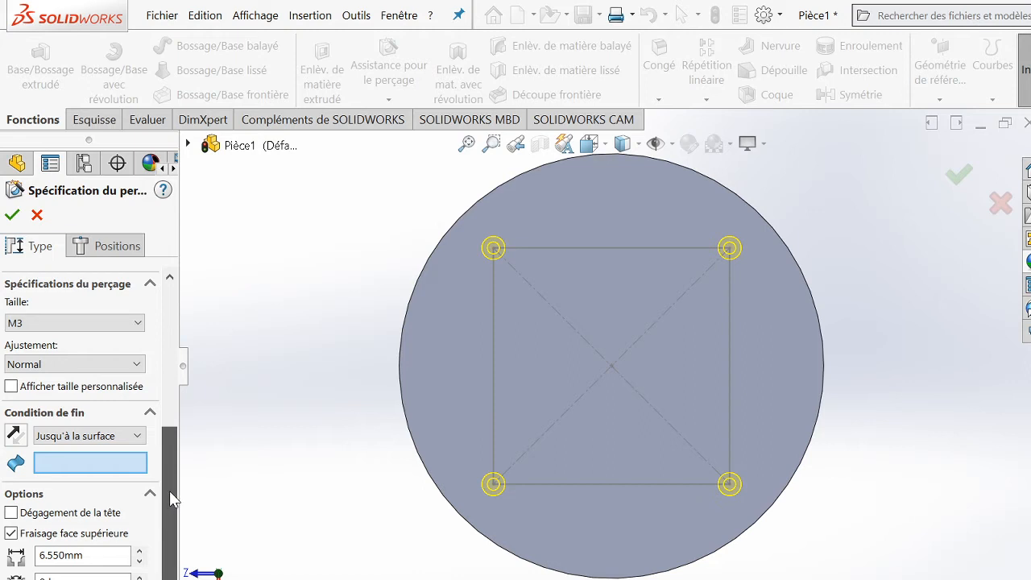
scroll(170, 402, up, 2)
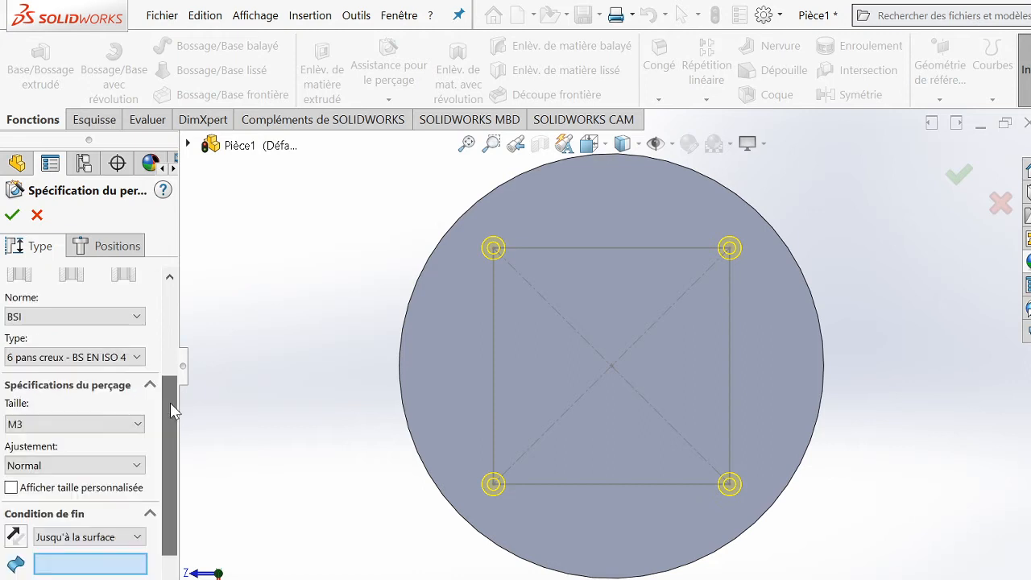
- Try to complete the holes, picking the disc's front face as the end surface
click(13, 215)
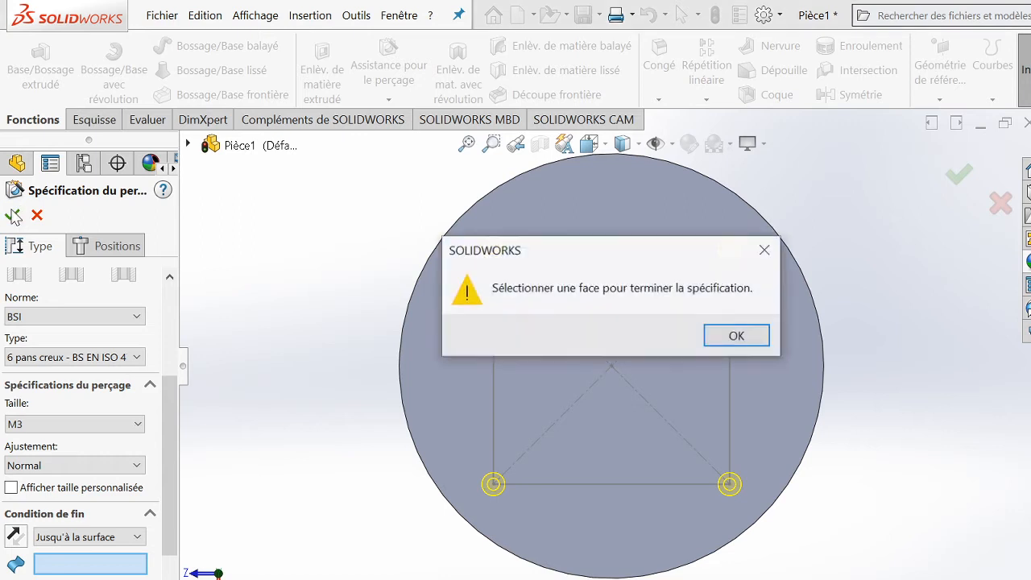
click(736, 336)
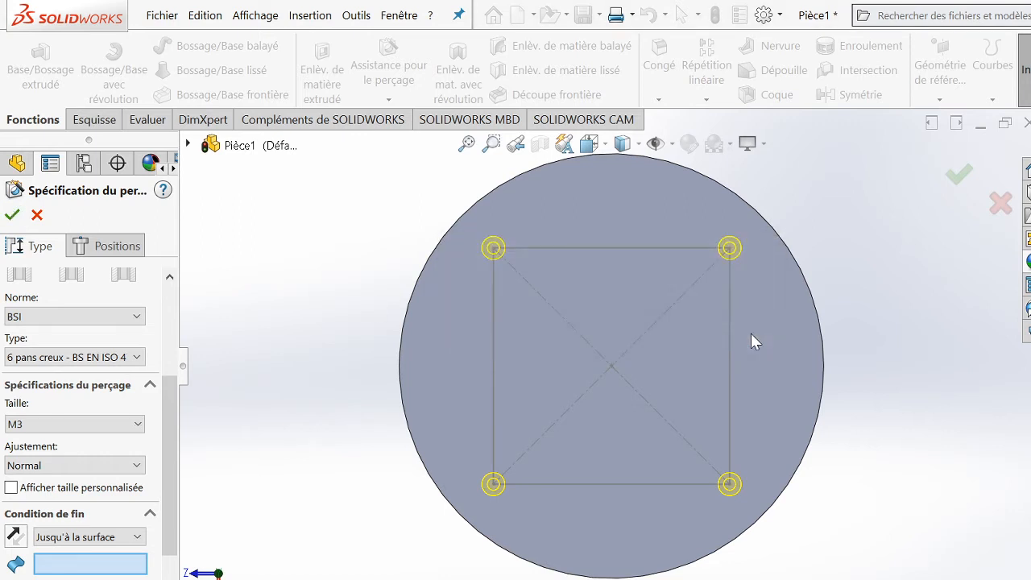
click(13, 215)
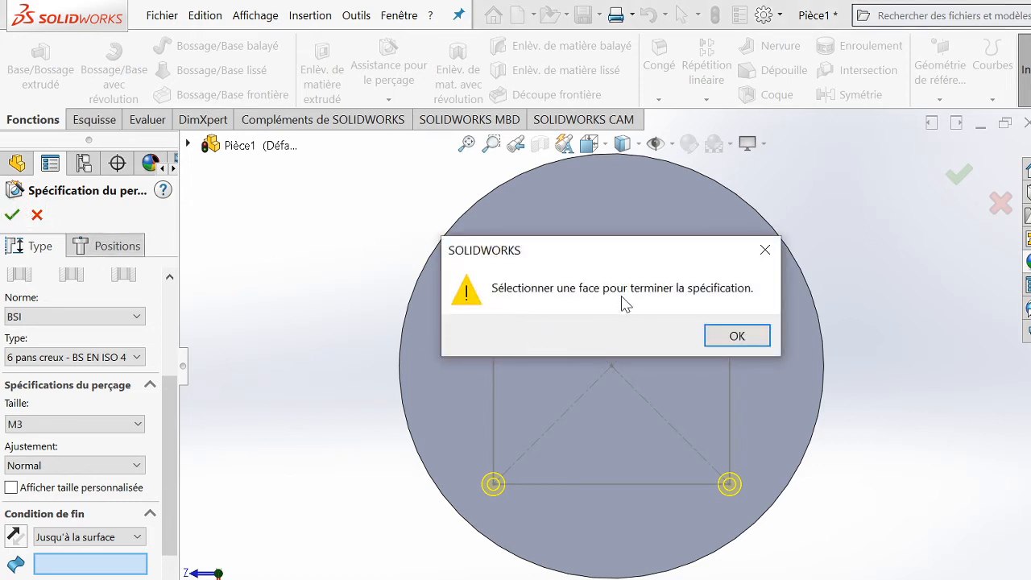
click(734, 337)
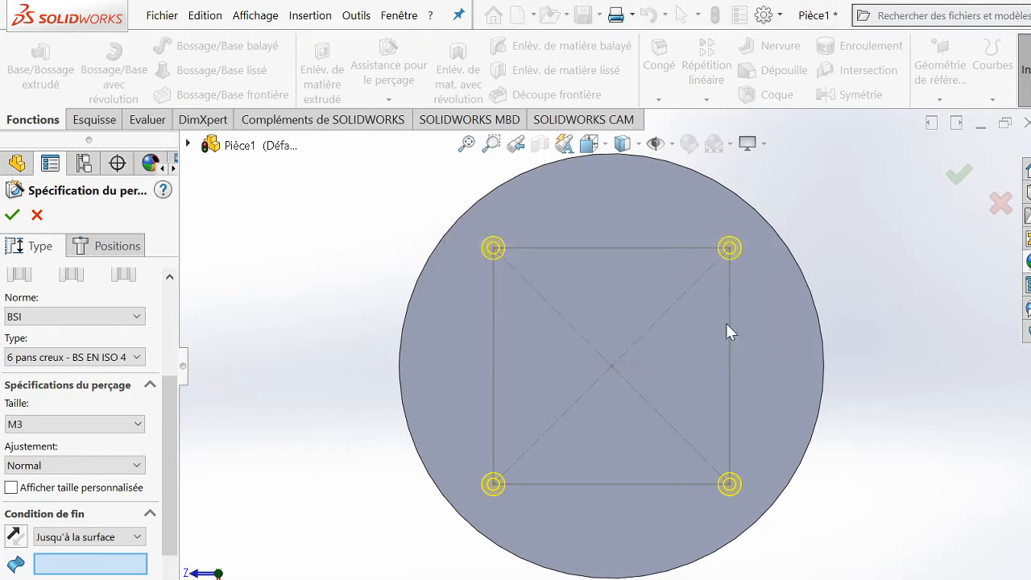
click(642, 212)
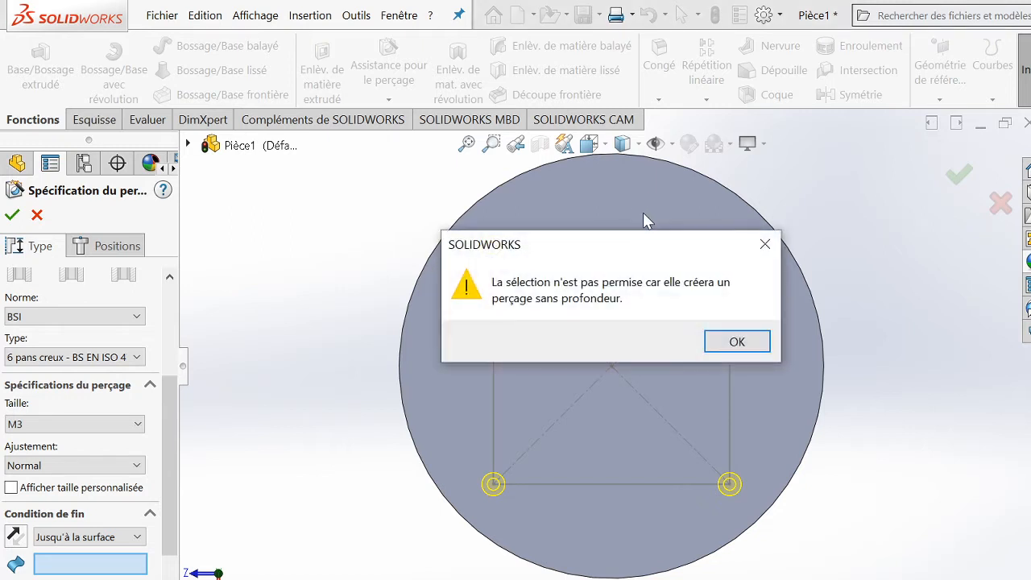
click(716, 344)
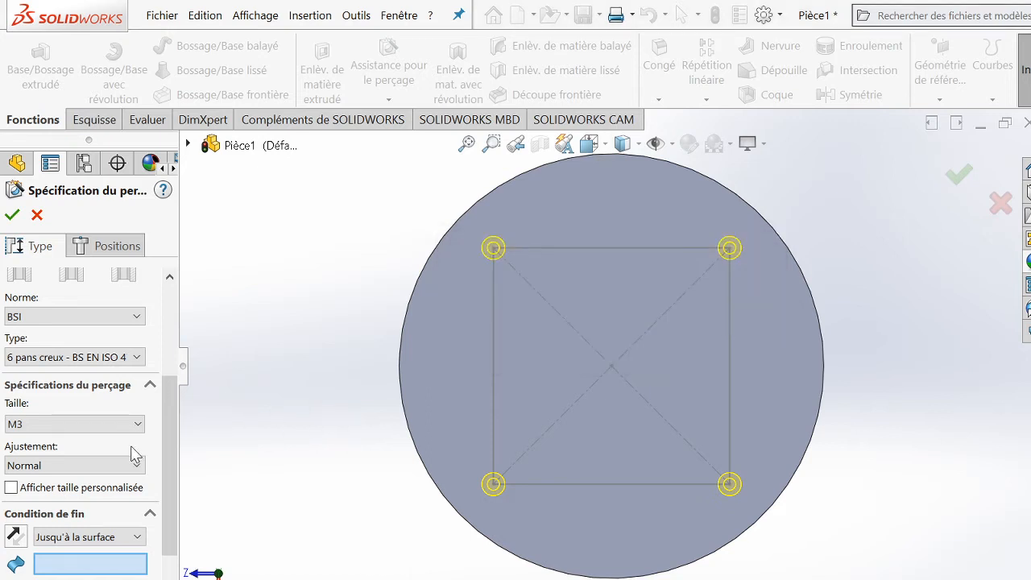
- Set the four M3 holes' end condition to "Borgne", increase the blind depth and complete the holes
scroll(133, 455, down, 2)
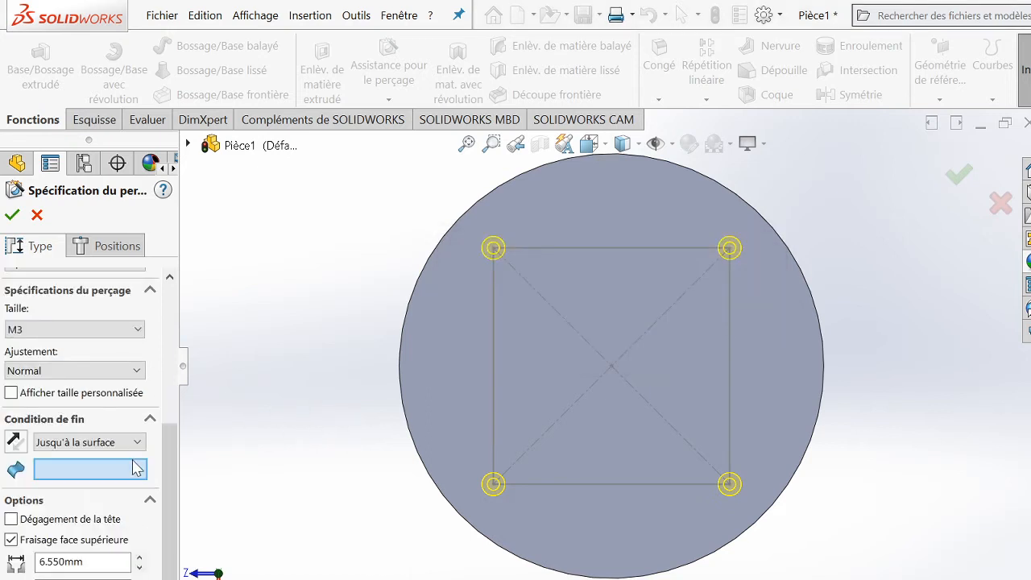
click(137, 442)
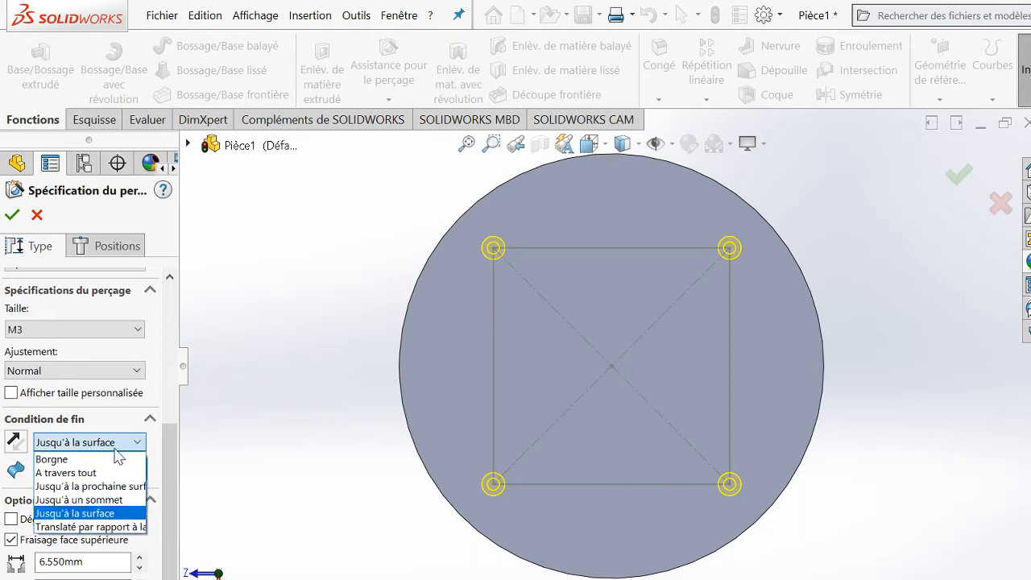
click(121, 459)
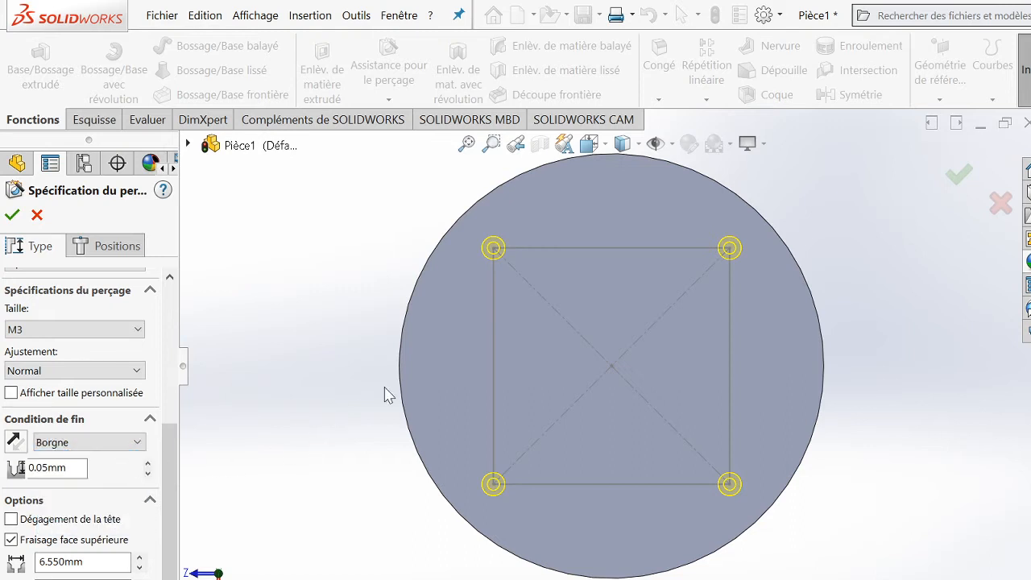
click(147, 465)
right_click(443, 356)
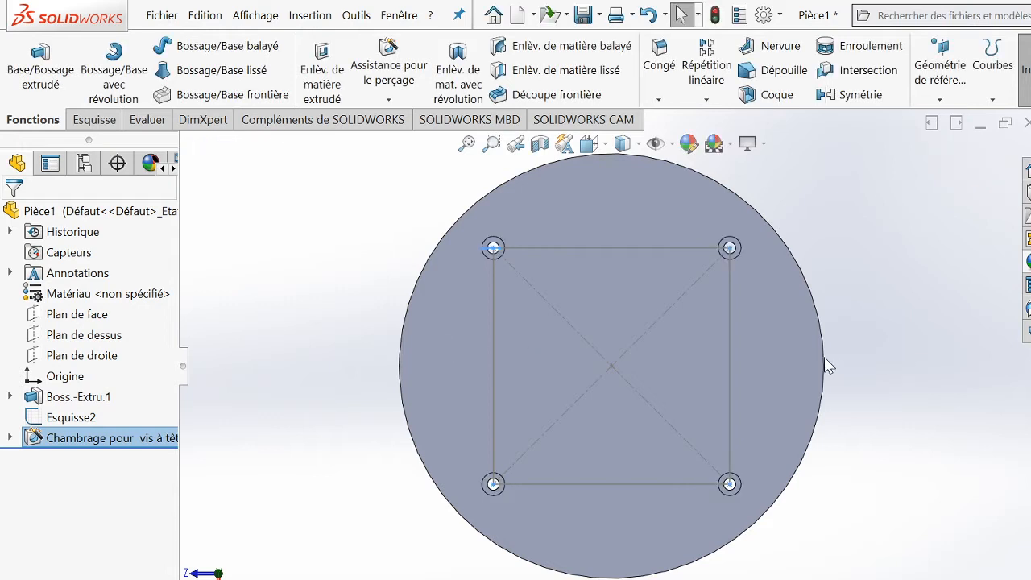
- Examine the four counterbored holes and the disc's edge from an oblique angle
right_click(864, 384)
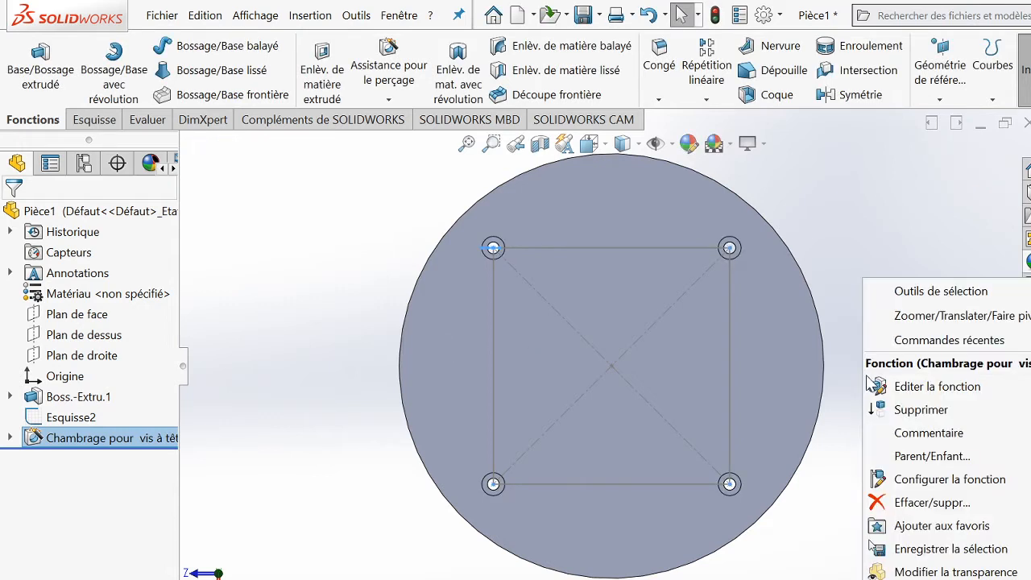
click(862, 321)
right_click(872, 320)
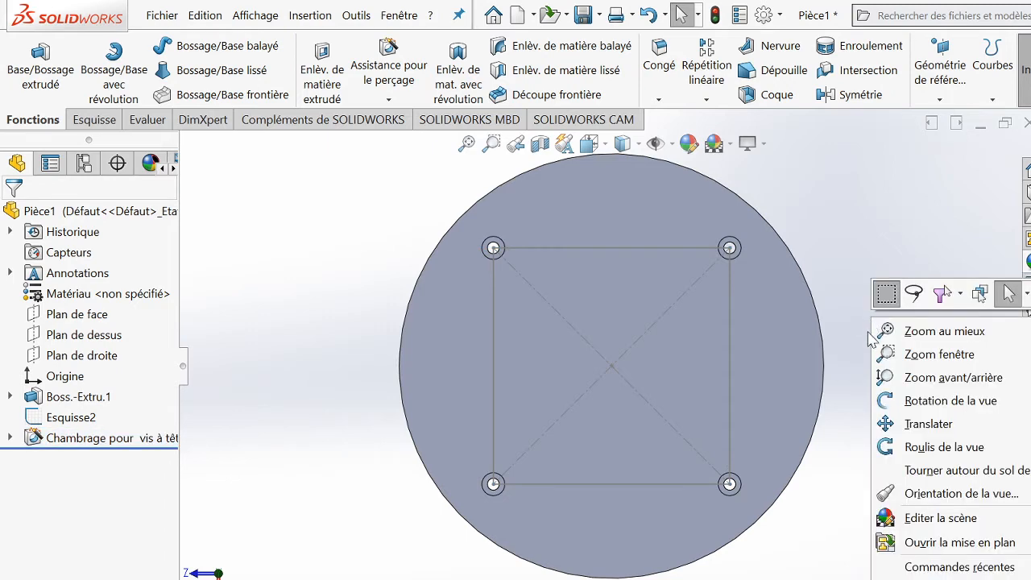
click(884, 400)
drag(870, 324, 870, 351)
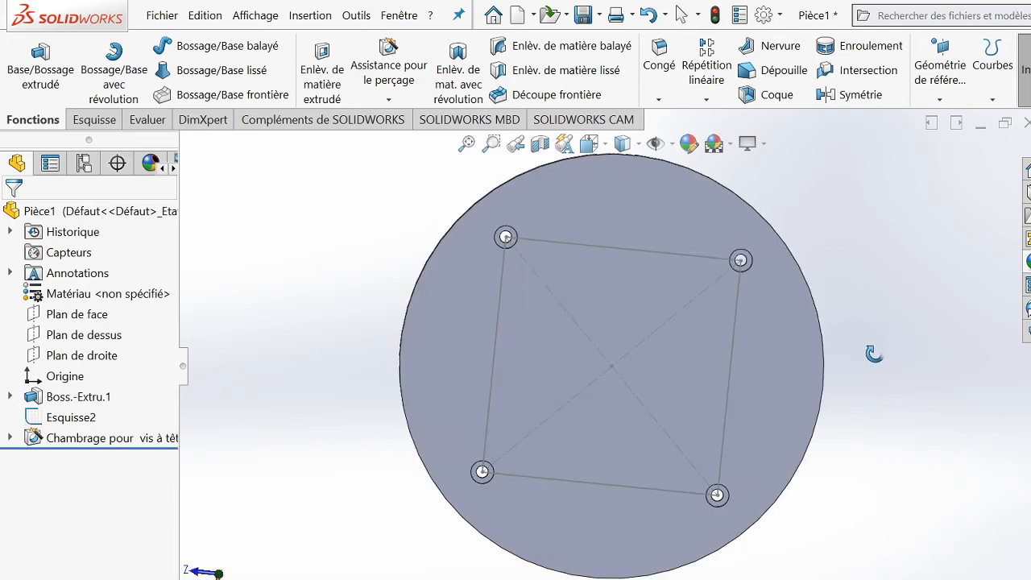
scroll(729, 267, down, 5)
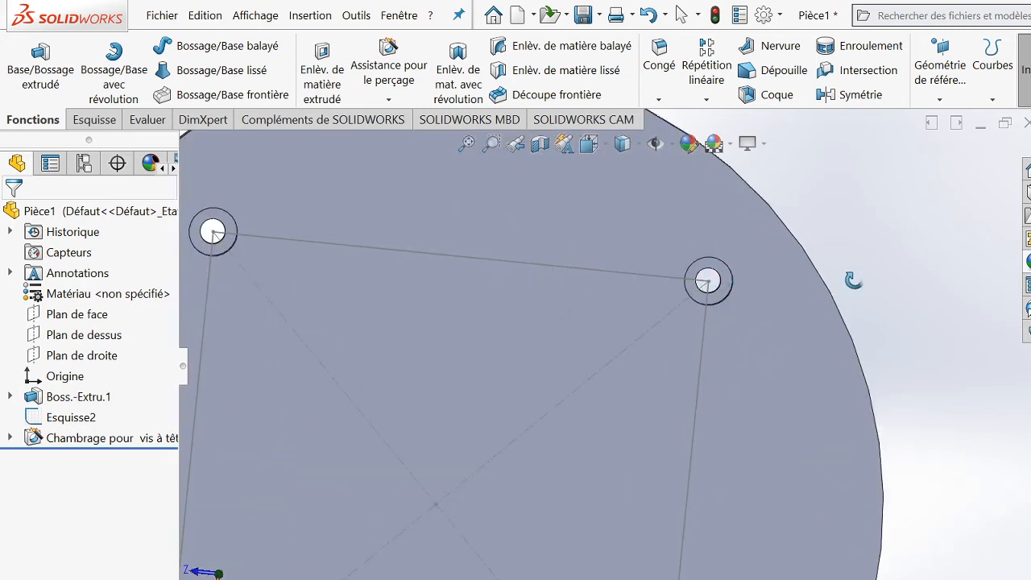
drag(851, 281, 779, 284)
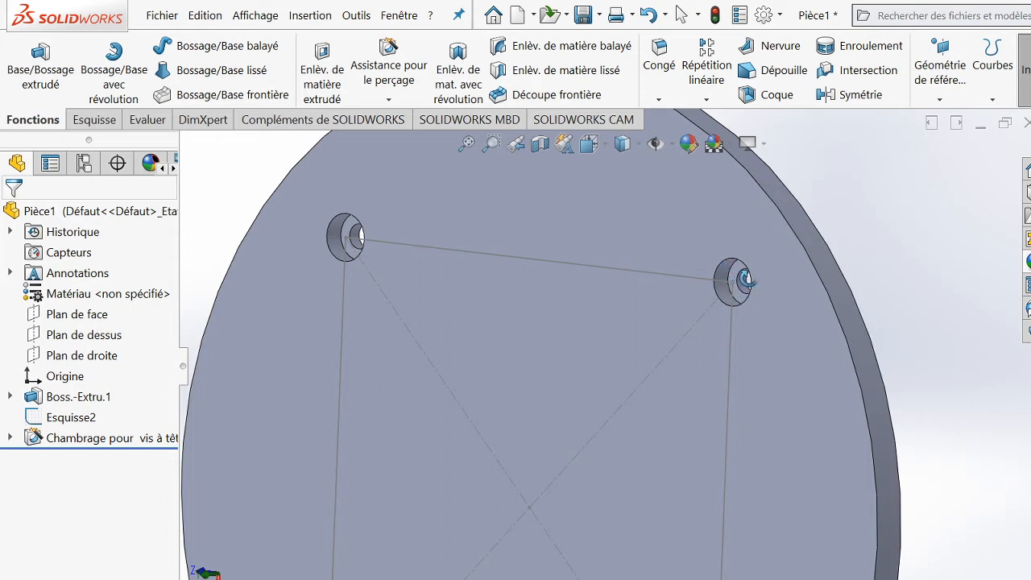
scroll(744, 279, up, 3)
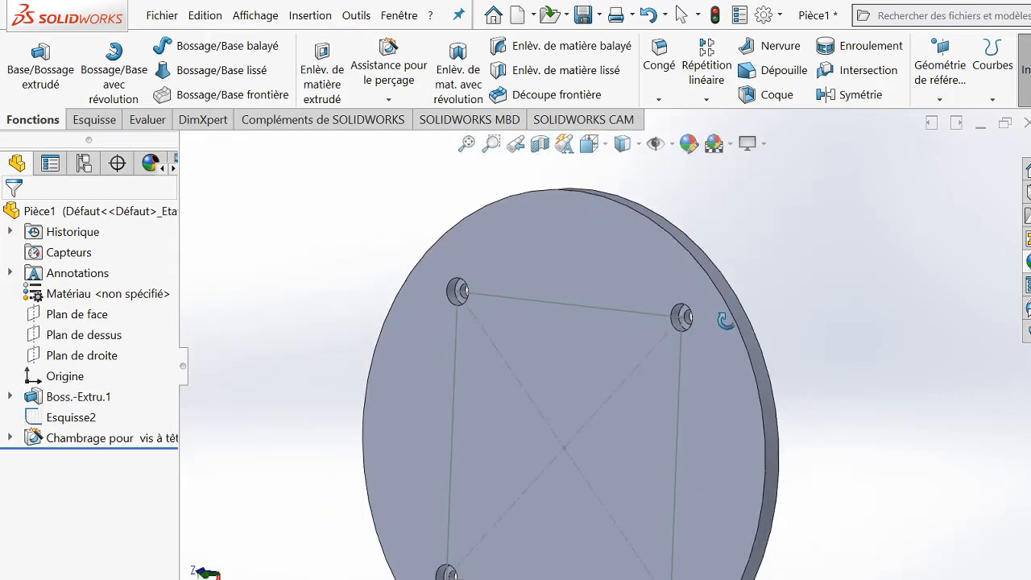
scroll(725, 322, up, 2)
right_click(771, 399)
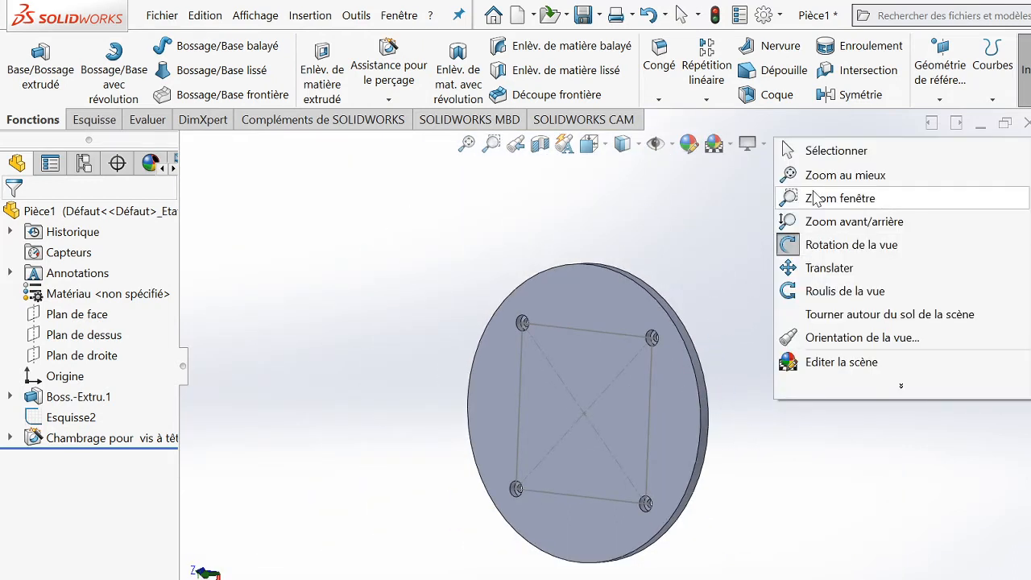
click(822, 154)
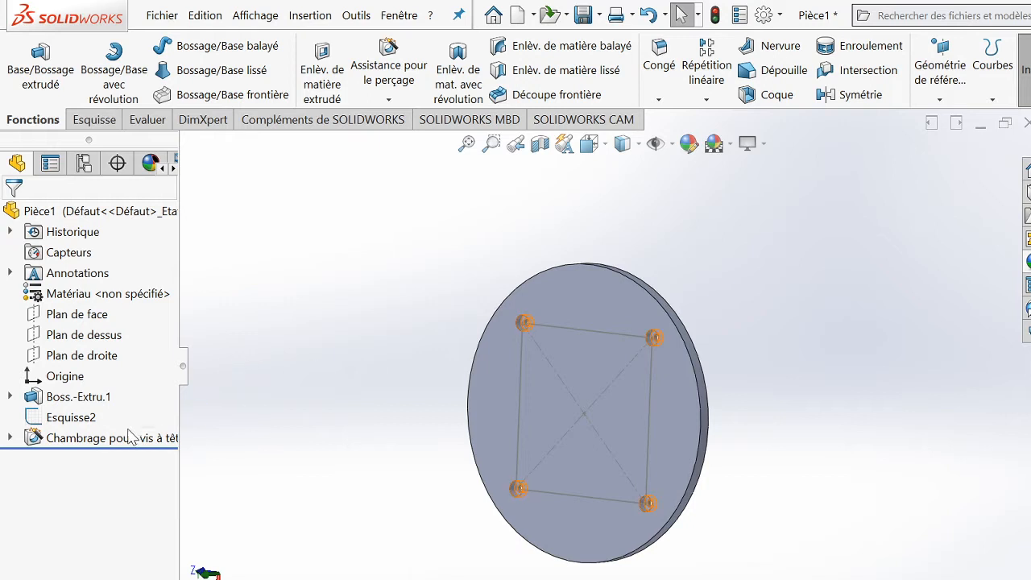
- Hide the square layout sketch Esquisse2 so that only the drilled disc is displayed
right_click(82, 424)
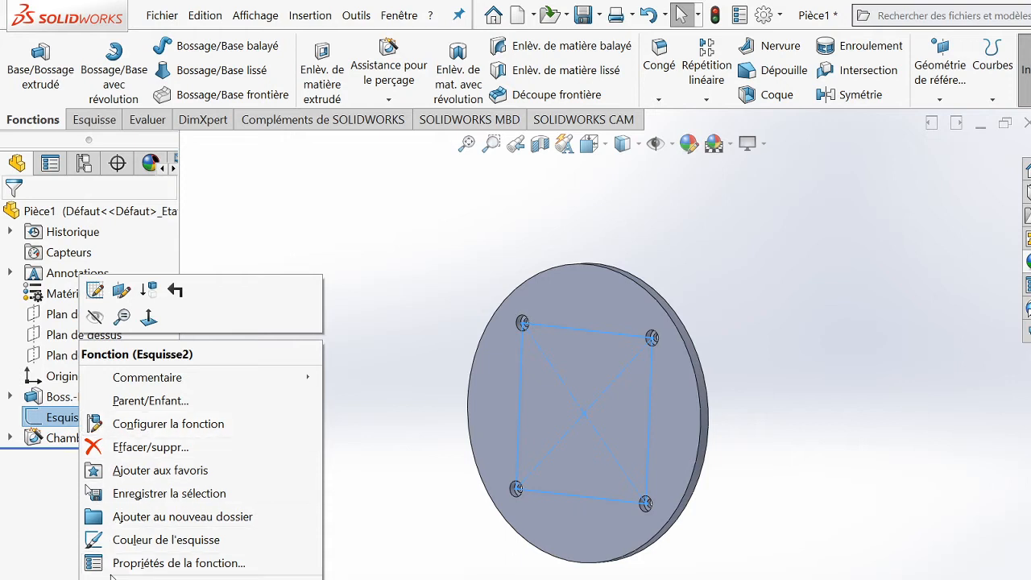
click(95, 319)
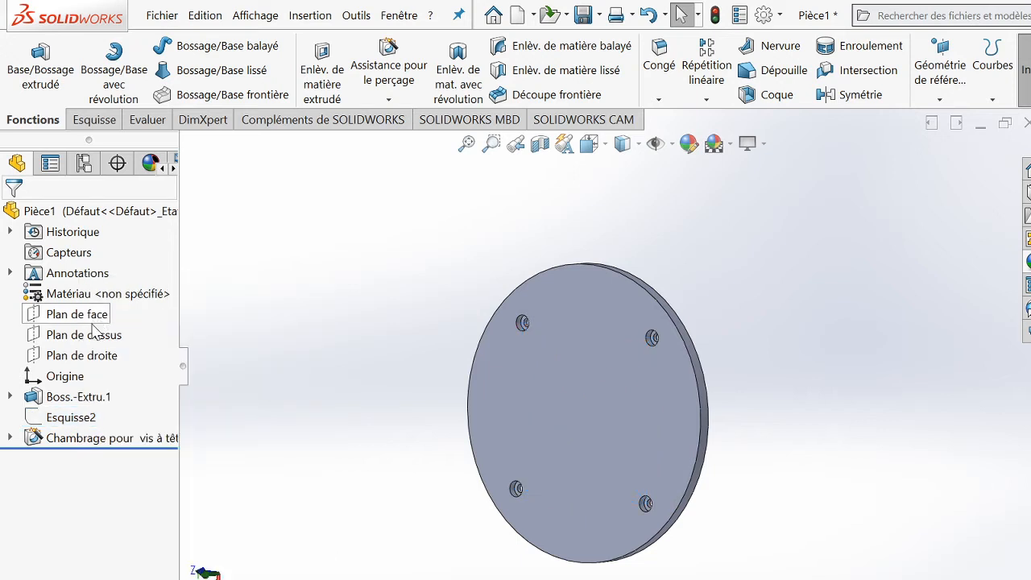
click(89, 420)
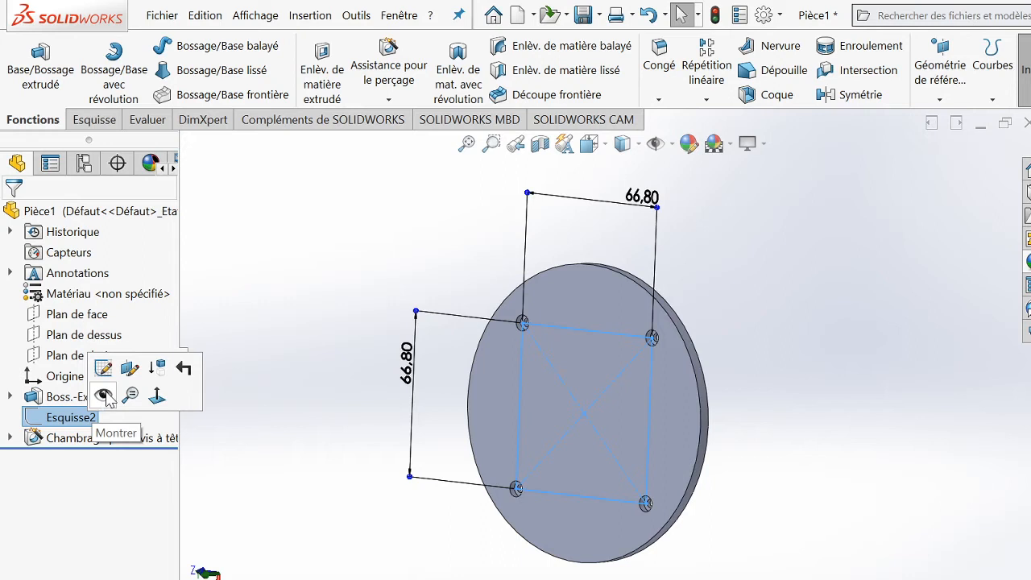
click(103, 395)
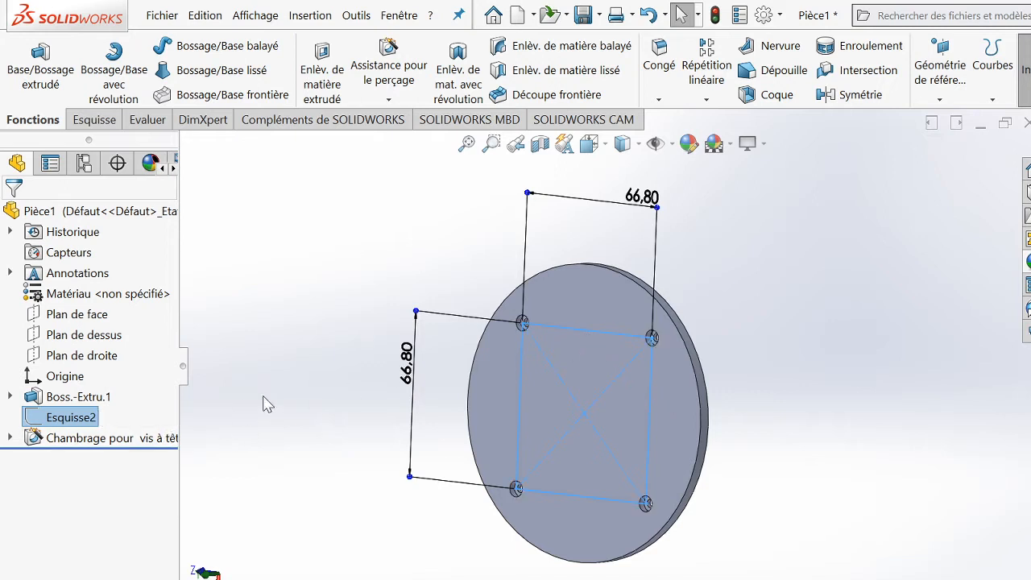
click(334, 379)
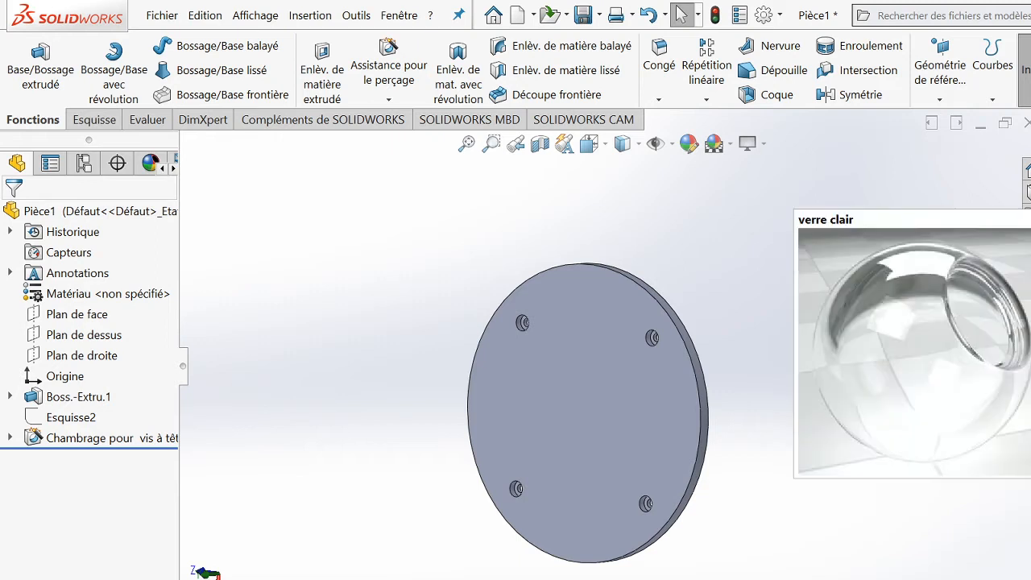
- Apply the "verre clair" appearance to the whole body of the drilled disc
drag(1030, 439, 599, 405)
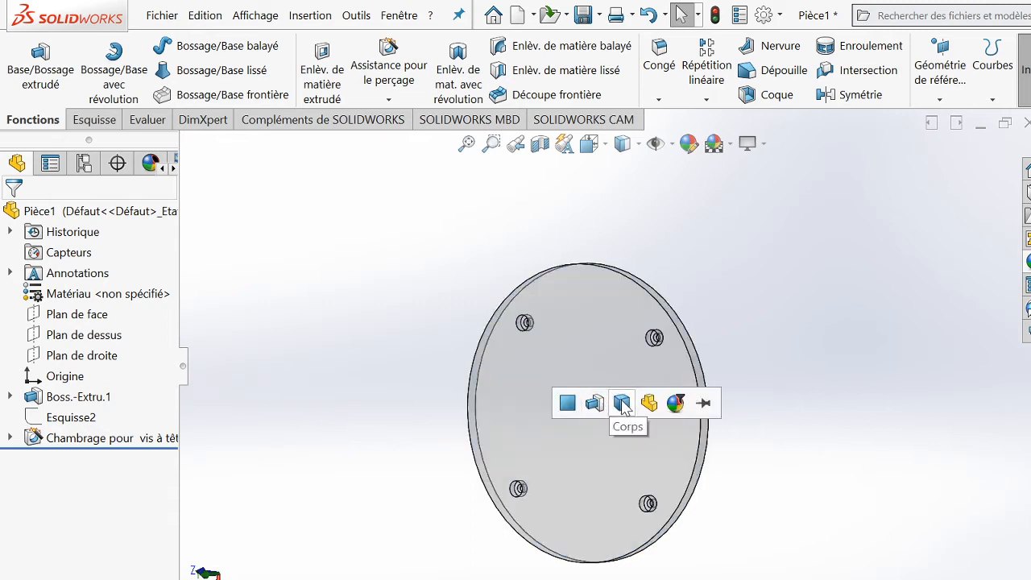
click(622, 404)
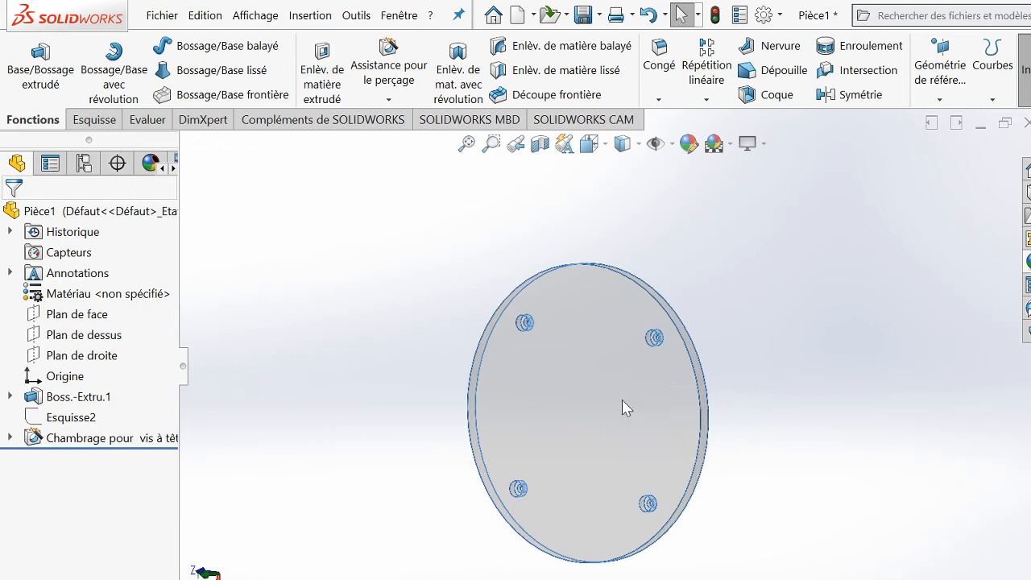
right_click(779, 401)
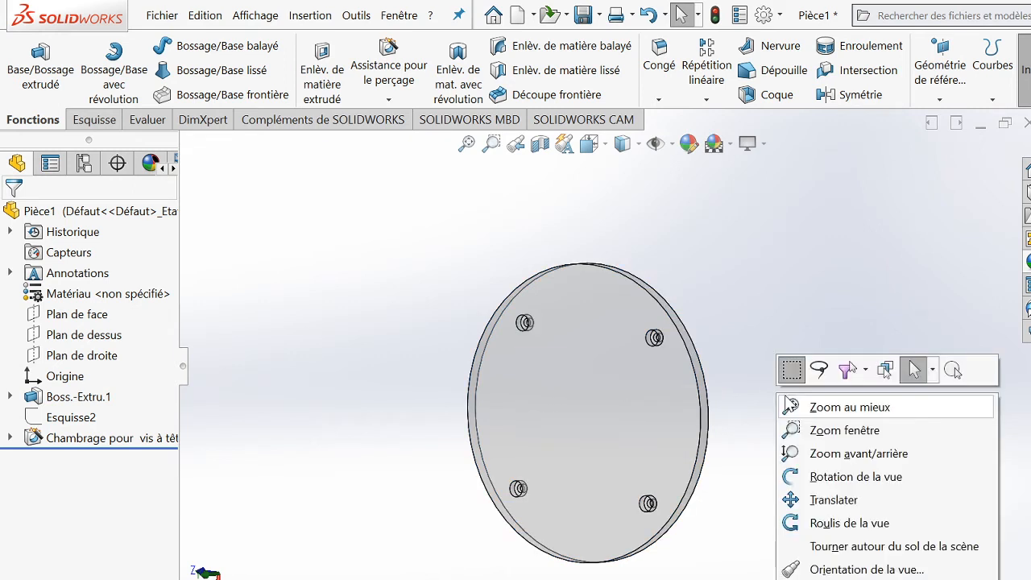
click(838, 476)
drag(738, 360, 595, 389)
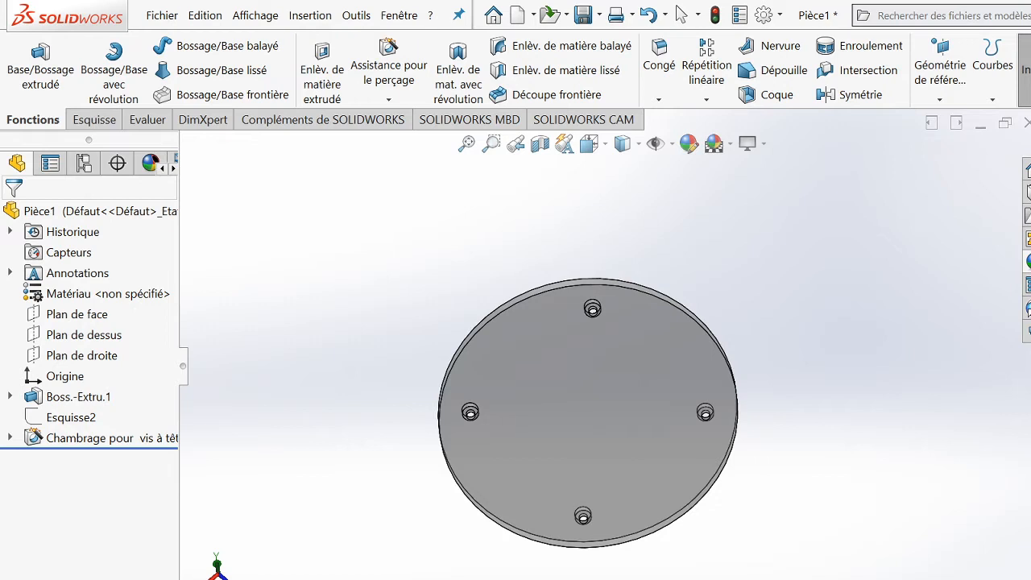
click(628, 415)
drag(813, 308, 721, 455)
middle_drag(721, 455, 632, 514)
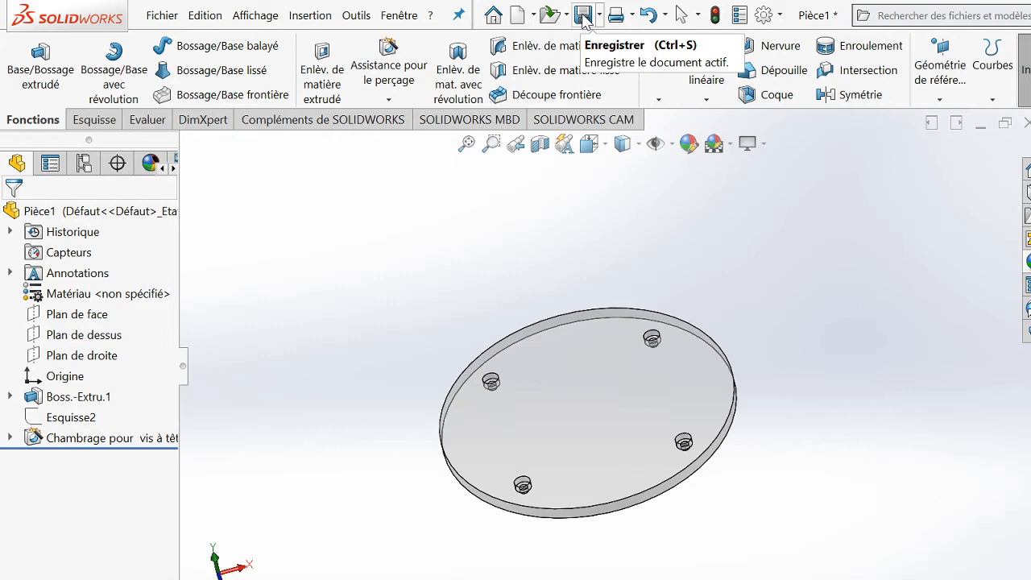
- Save the part as Pièce1.SLDPRT in a new desktop folder named "Nouveau dossier"
click(583, 16)
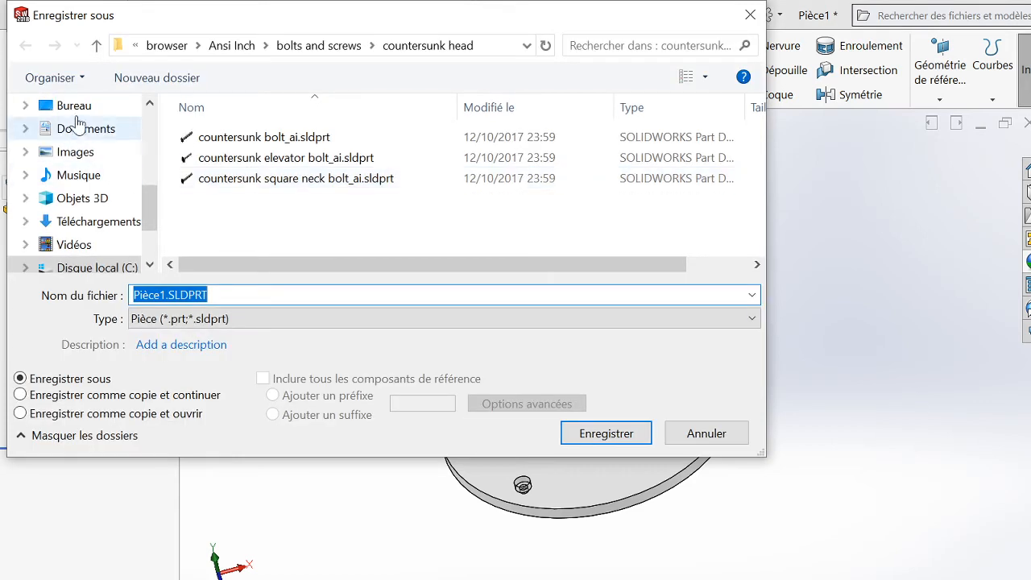
click(73, 107)
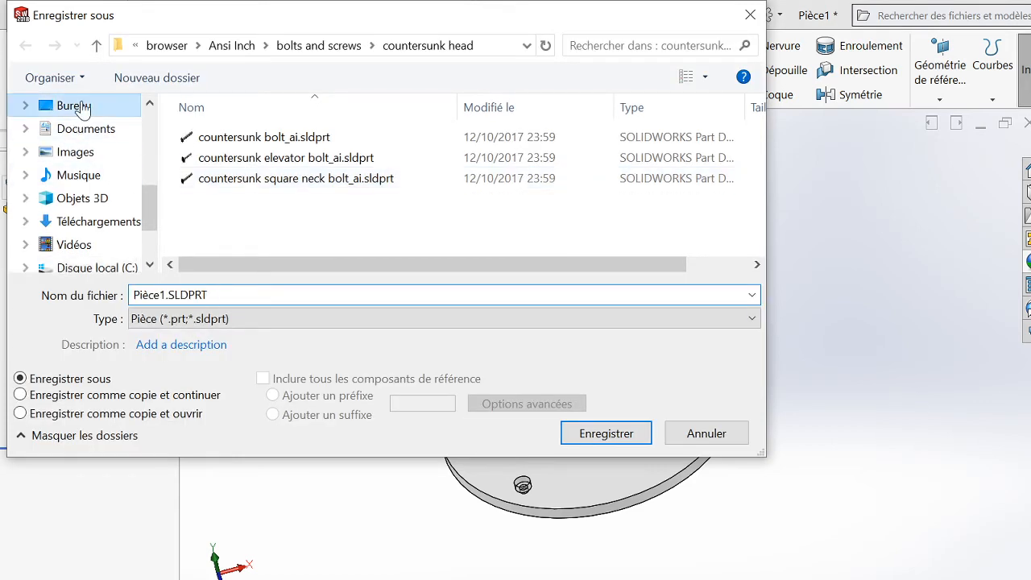
right_click(310, 251)
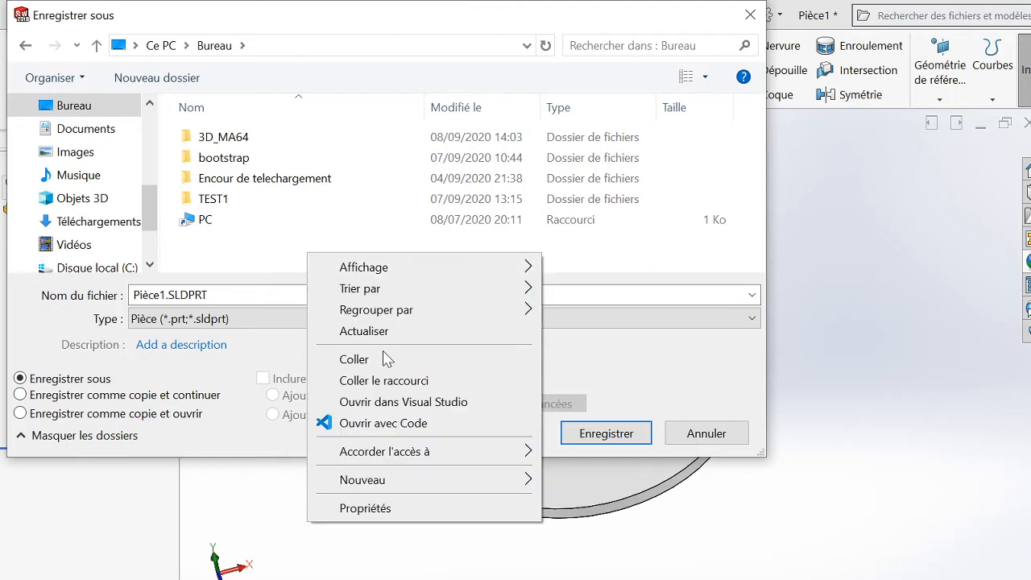
mouse_move(520, 484)
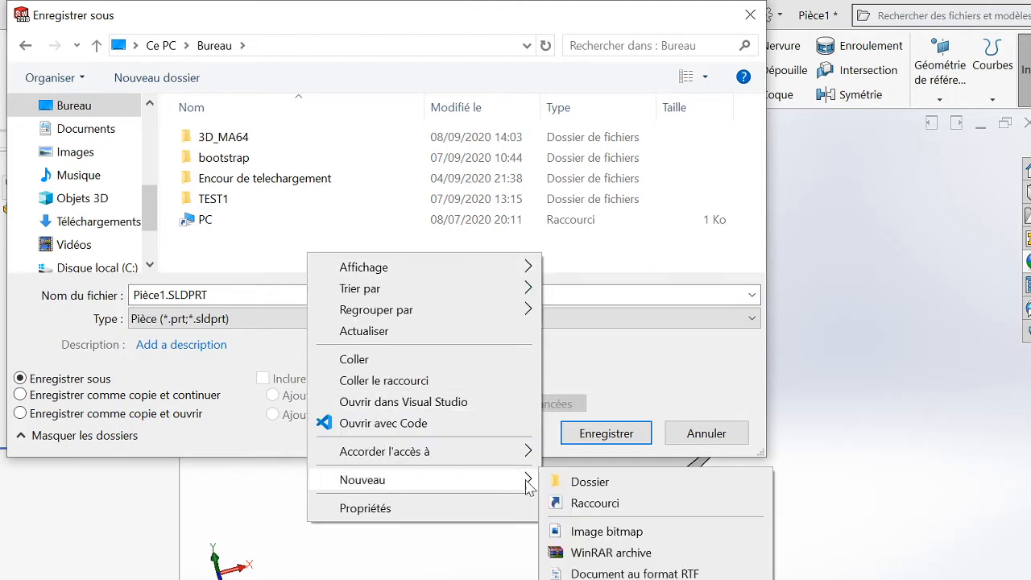
click(574, 483)
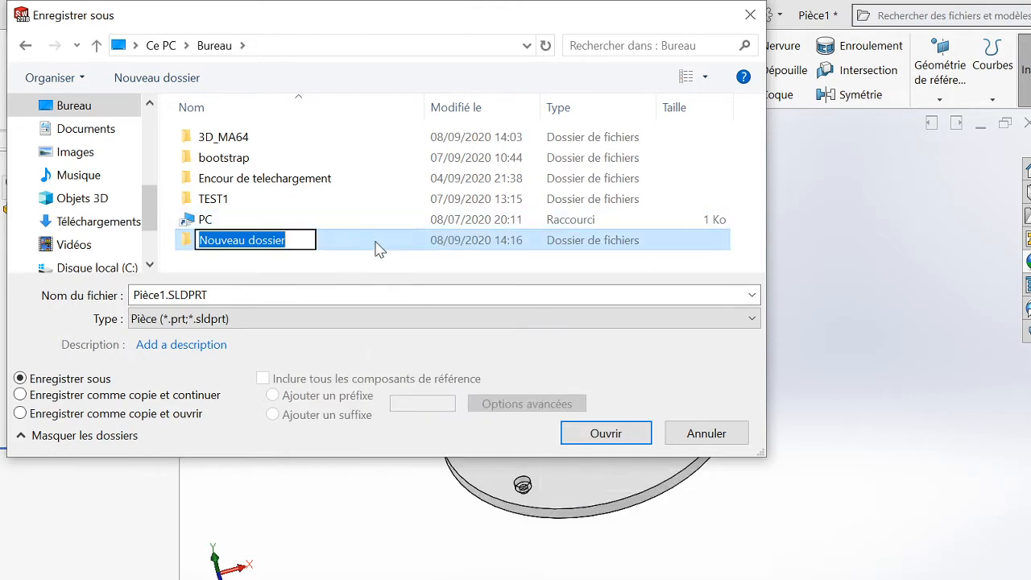
double_click(375, 242)
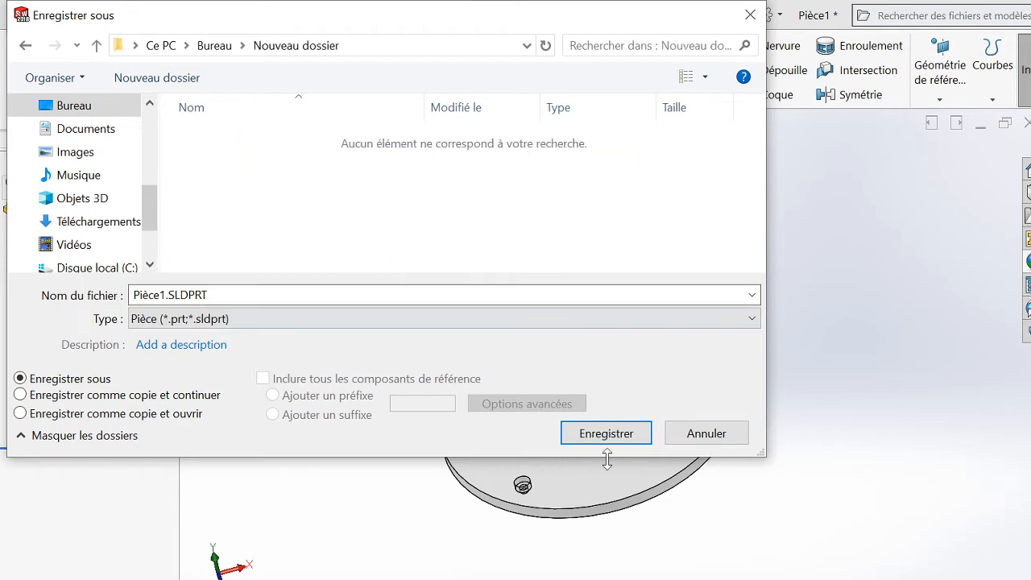
click(605, 433)
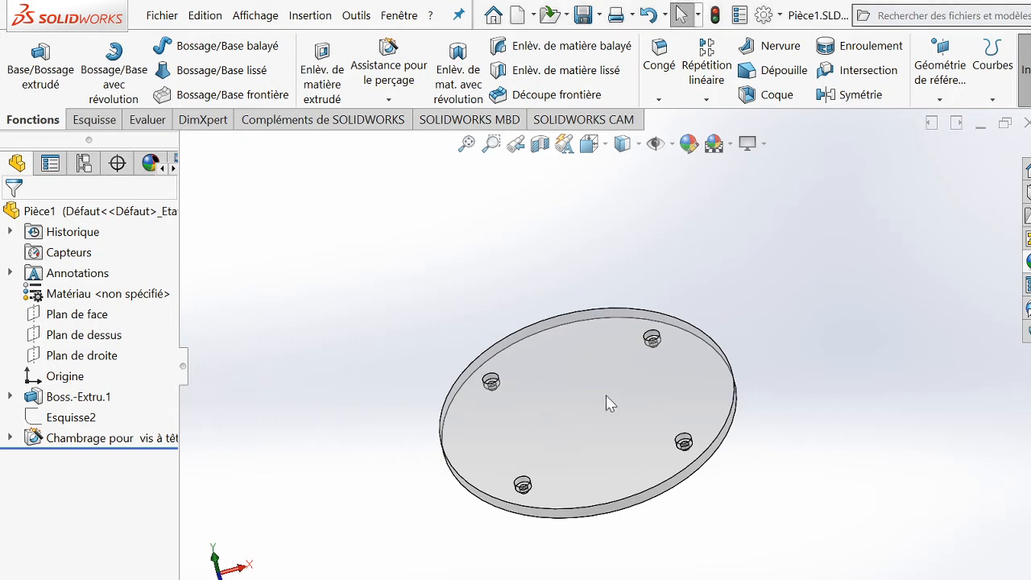
- Create a new part document and start a sketch on its "Plan de dessus"
click(516, 15)
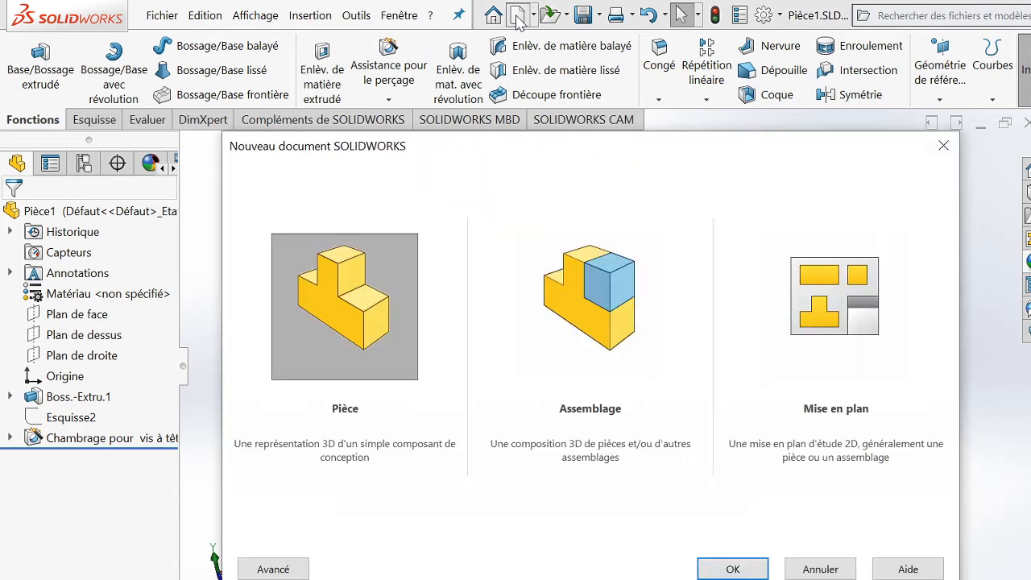
click(748, 570)
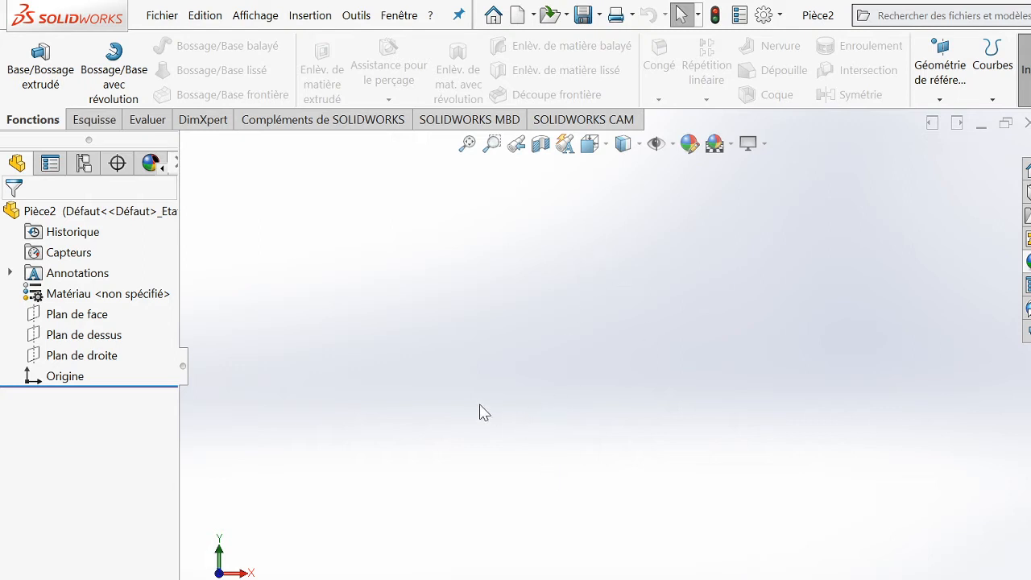
click(98, 338)
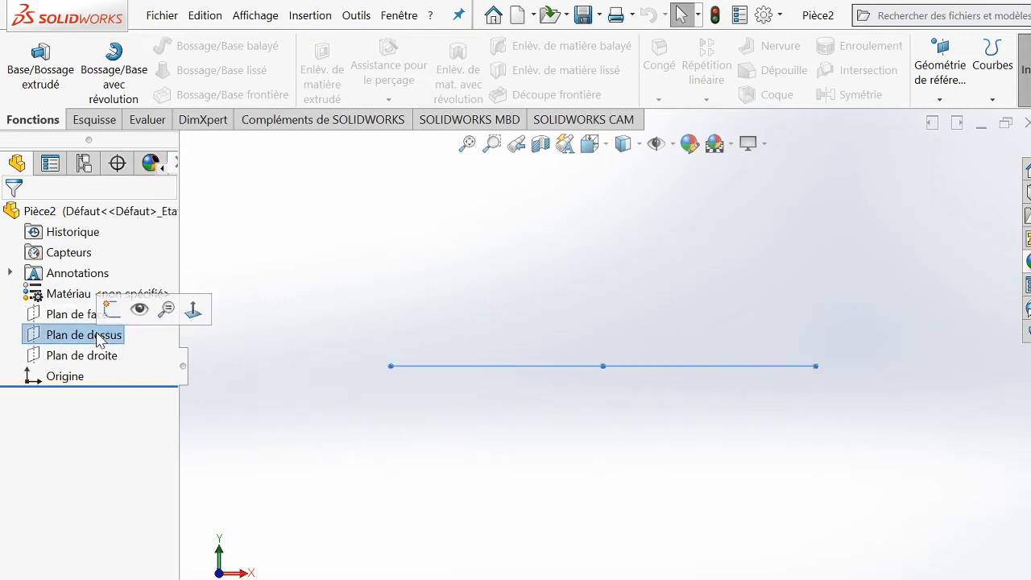
click(109, 307)
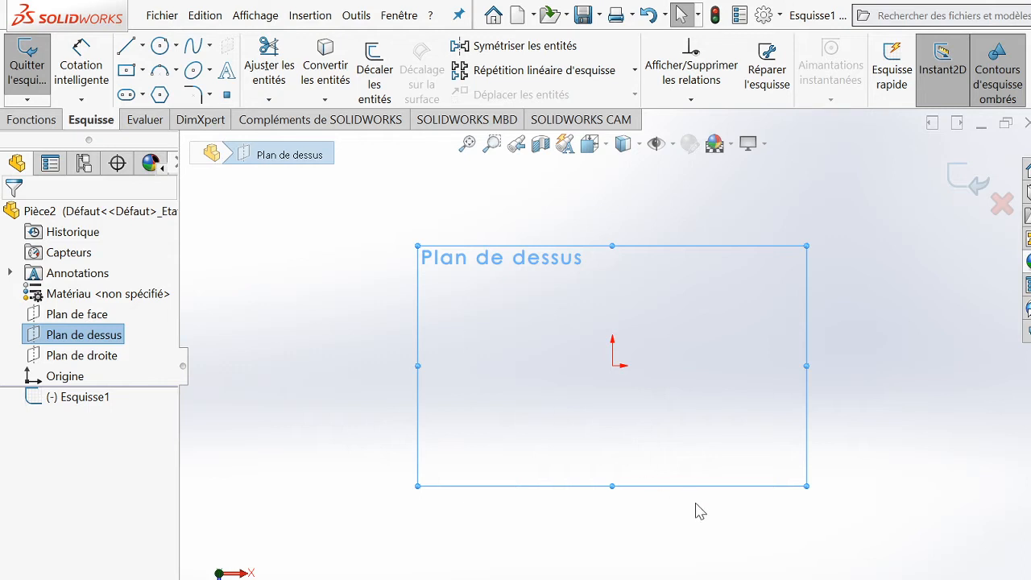
- Switch to the Assemblage1 assembly and examine how the two plates, pillars and wheels are arranged
mouse_move(789, 579)
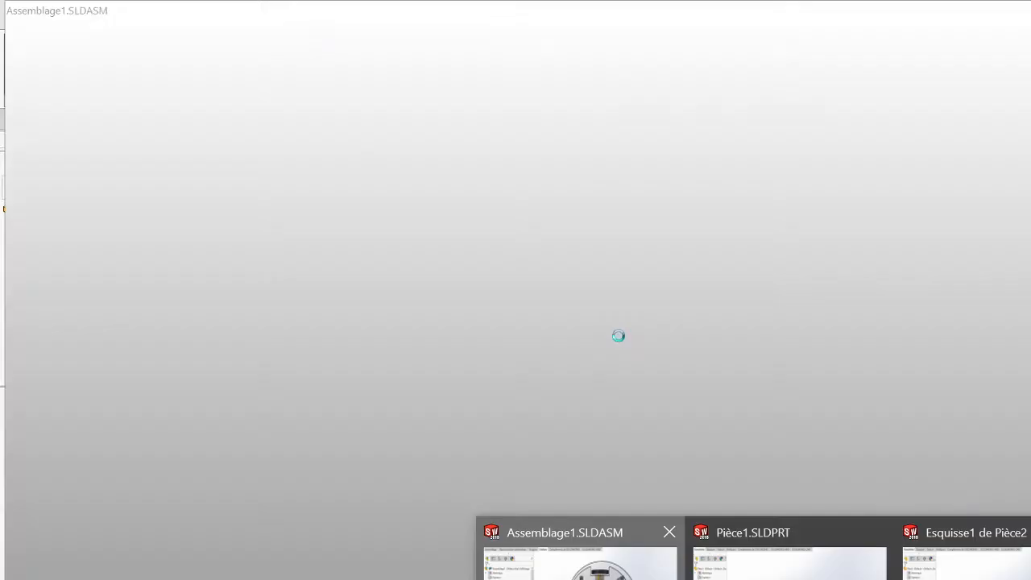
click(656, 578)
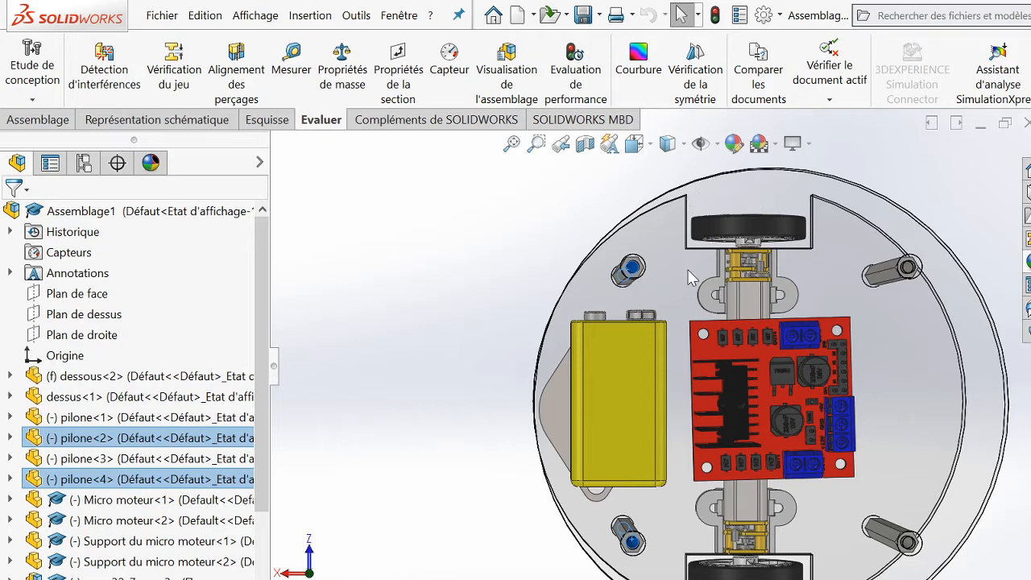
middle_drag(688, 277, 766, 570)
scroll(765, 558, up, 4)
scroll(765, 553, down, 2)
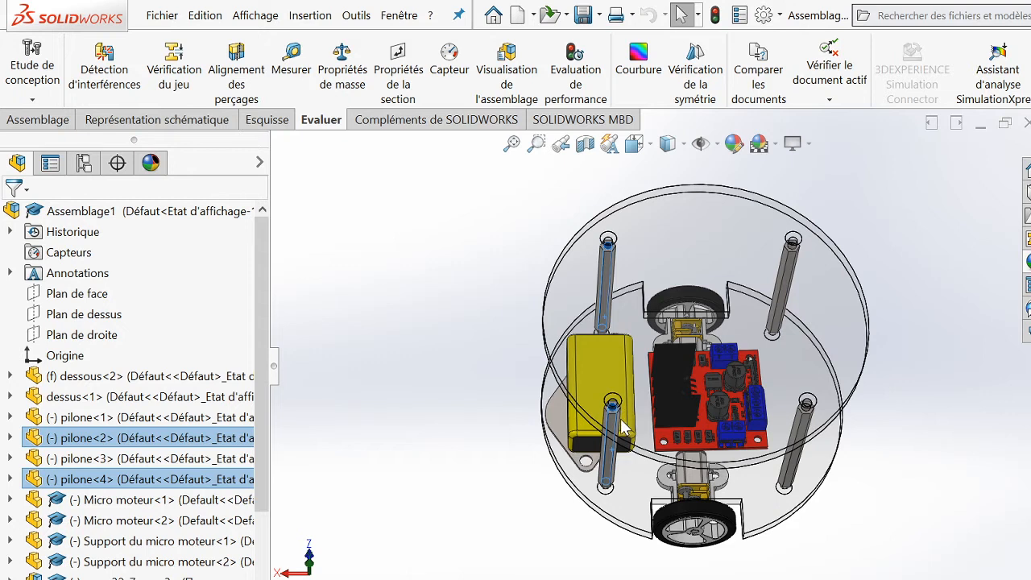
scroll(612, 243, down, 1)
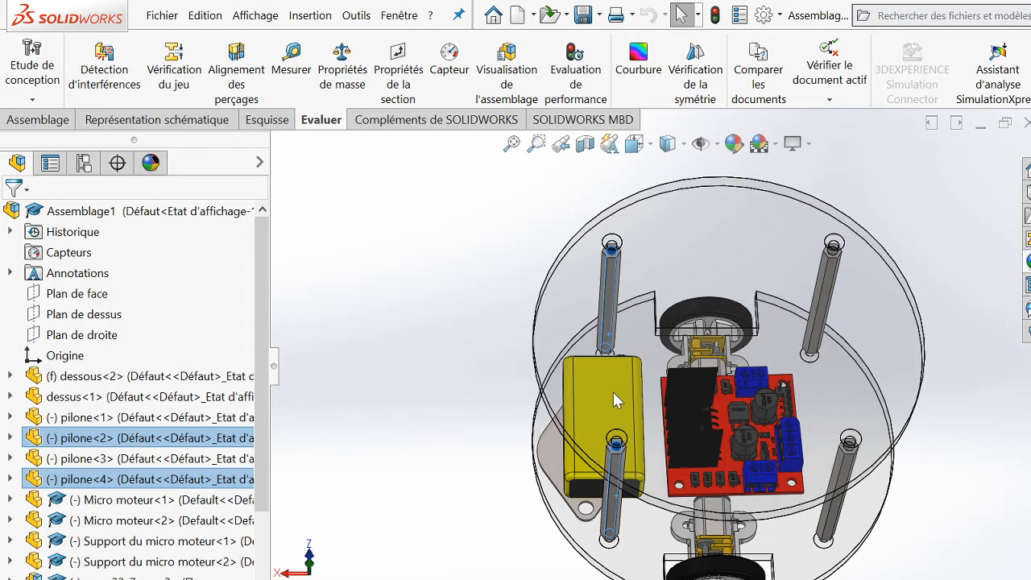
- Switch to the Pièce1 document and try to save it under the new name Pièce2.SLDPRT
mouse_move(790, 579)
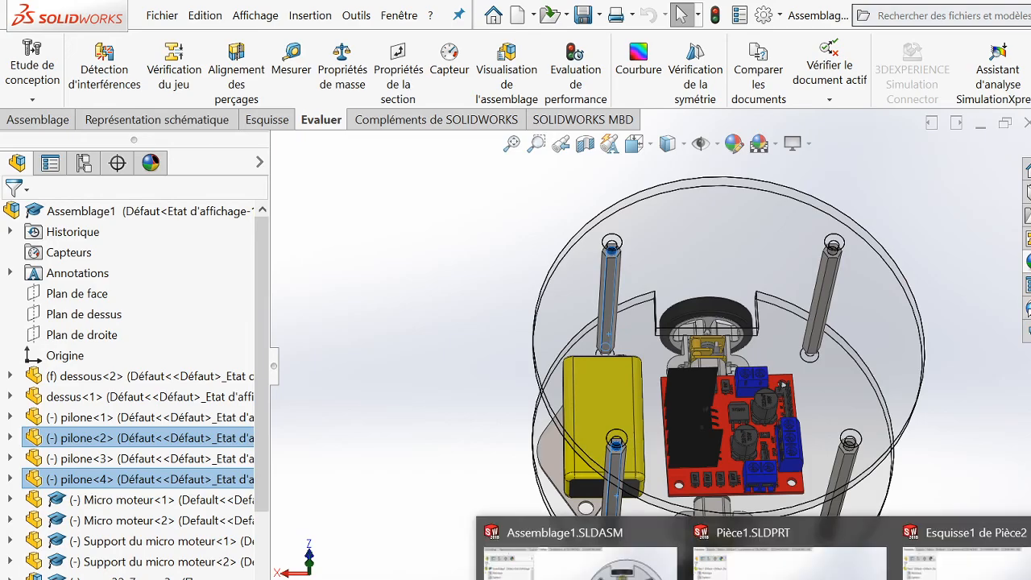
click(789, 555)
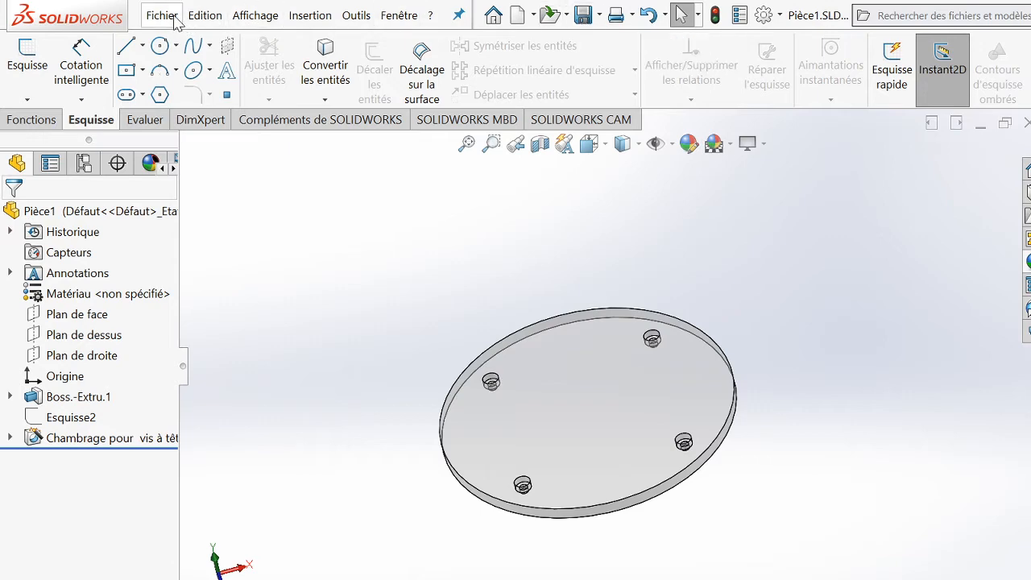
click(172, 17)
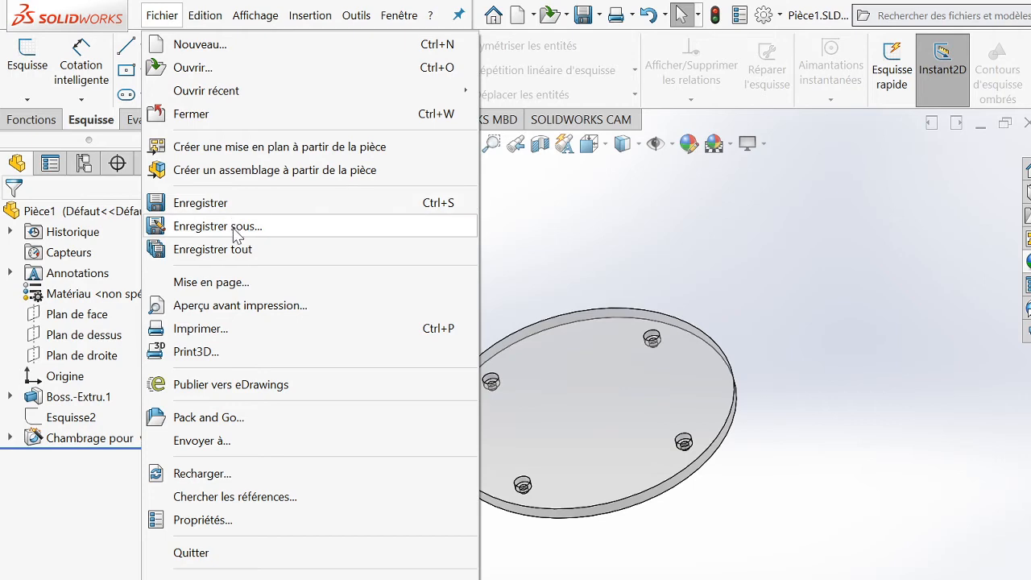
click(234, 228)
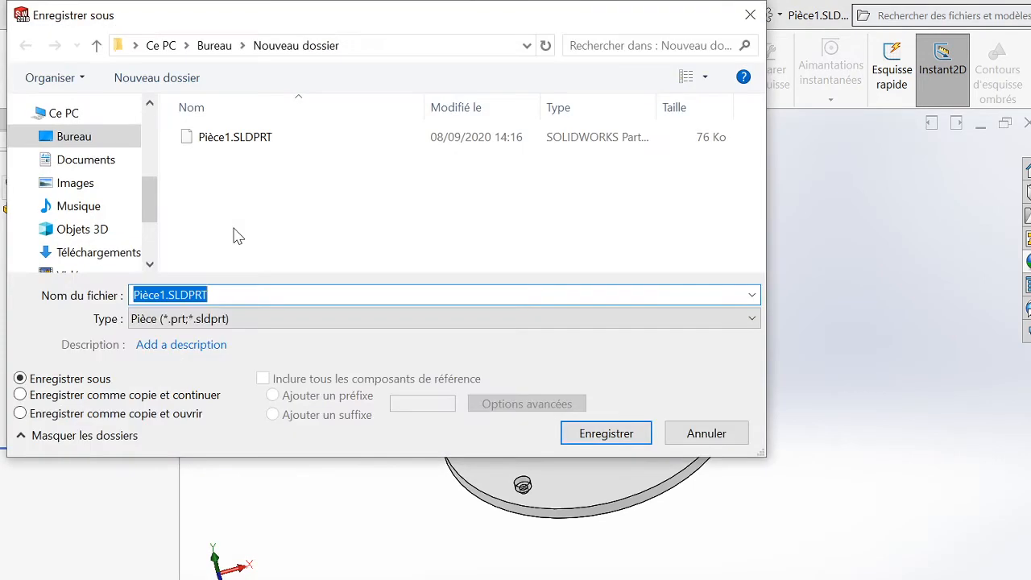
key(Home)
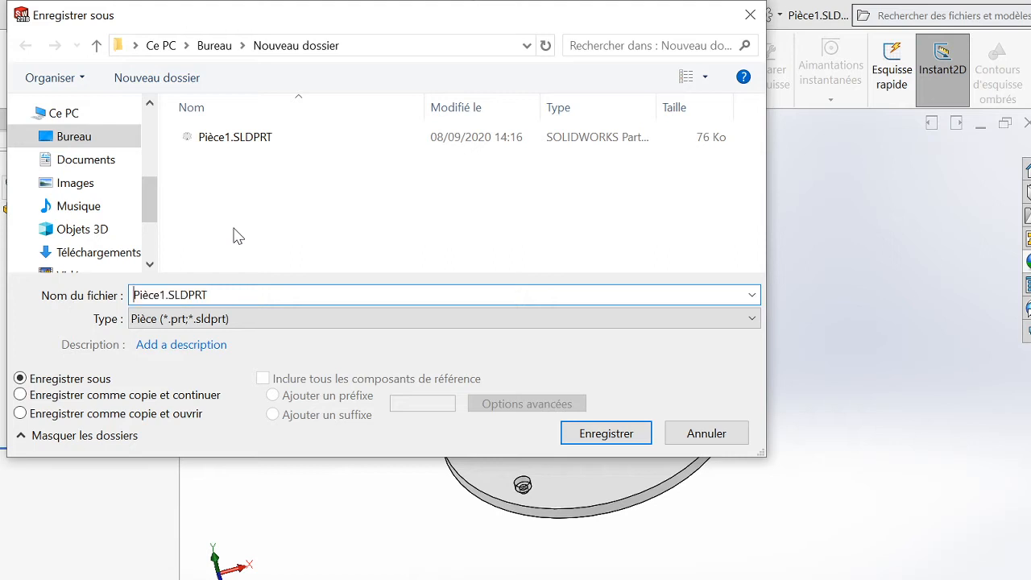
key(Right)
key(Right)
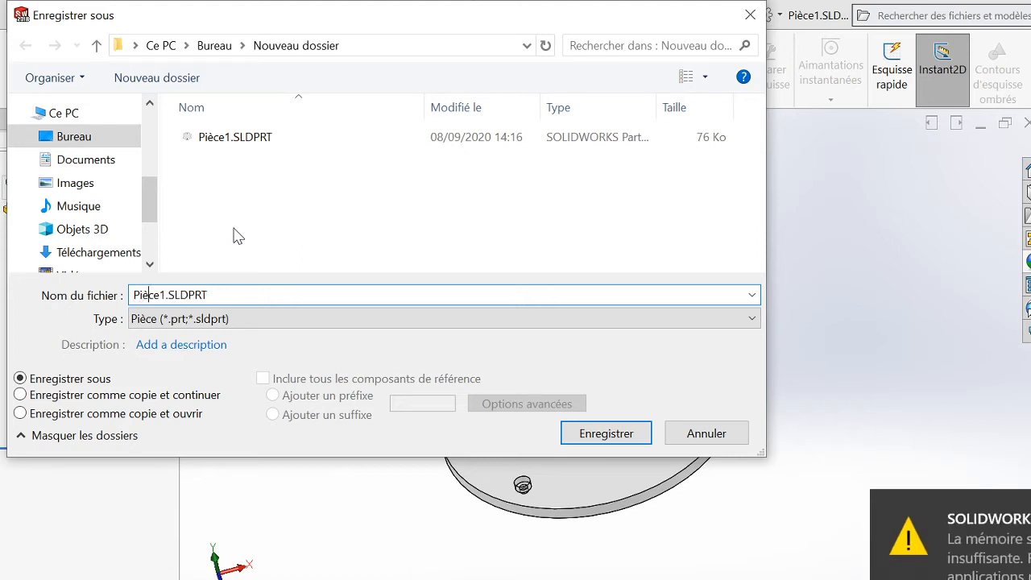
key(BackSpace)
text(2)
key(Return)
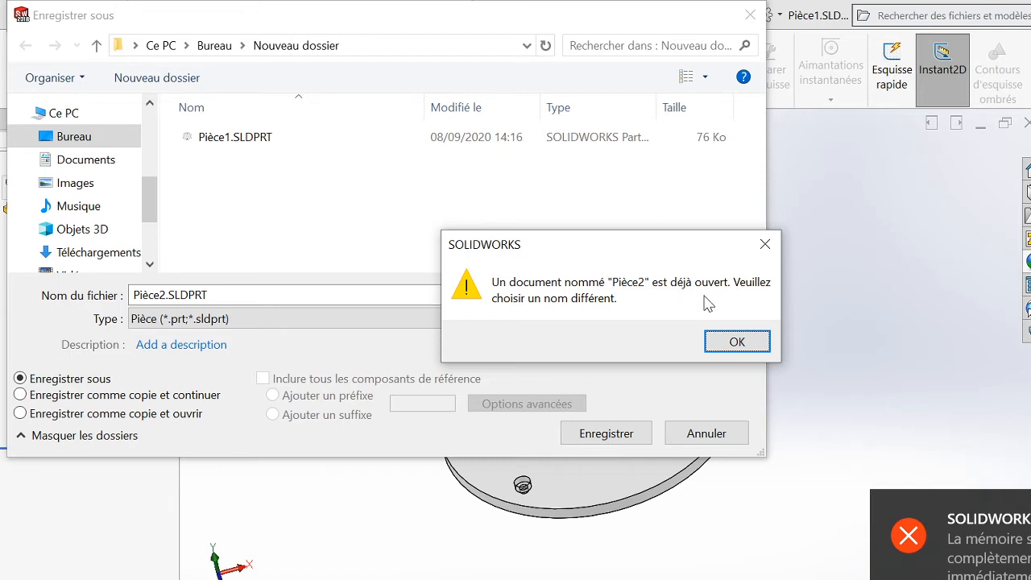
click(740, 340)
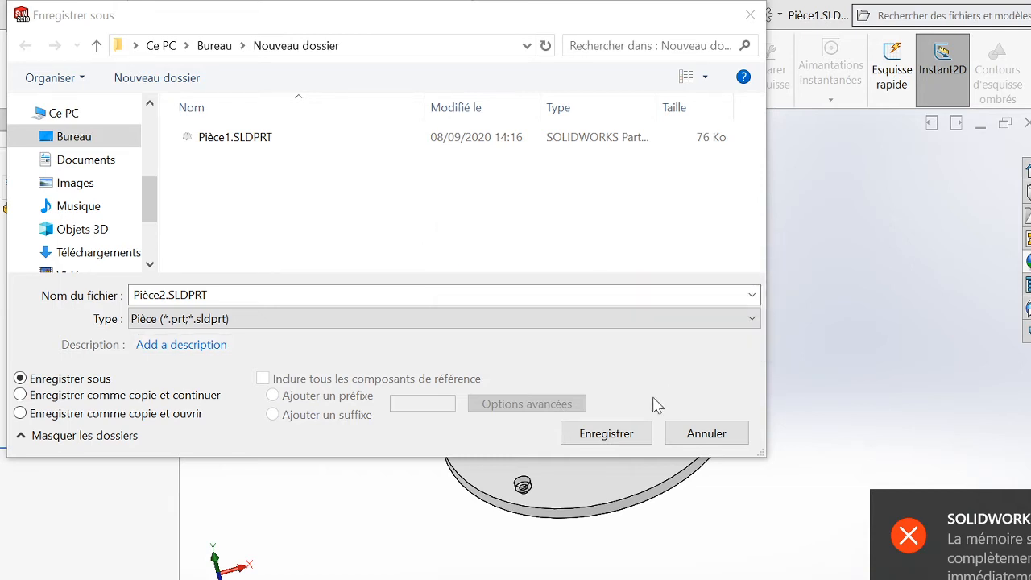
click(622, 434)
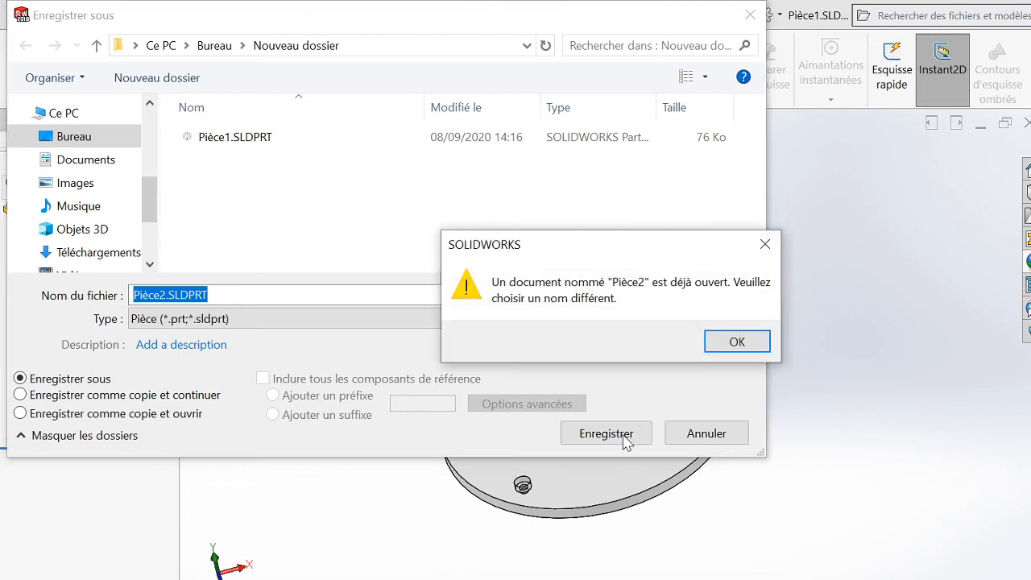
click(732, 343)
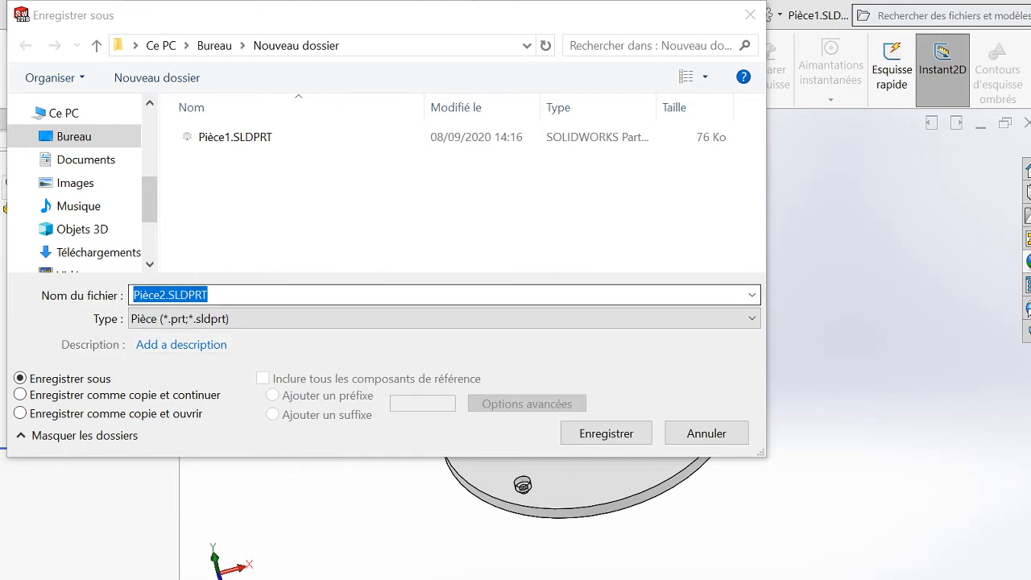
- Save the drilled disc as Pièce21.SLDPRT in the "Nouveau dossier" folder
click(166, 295)
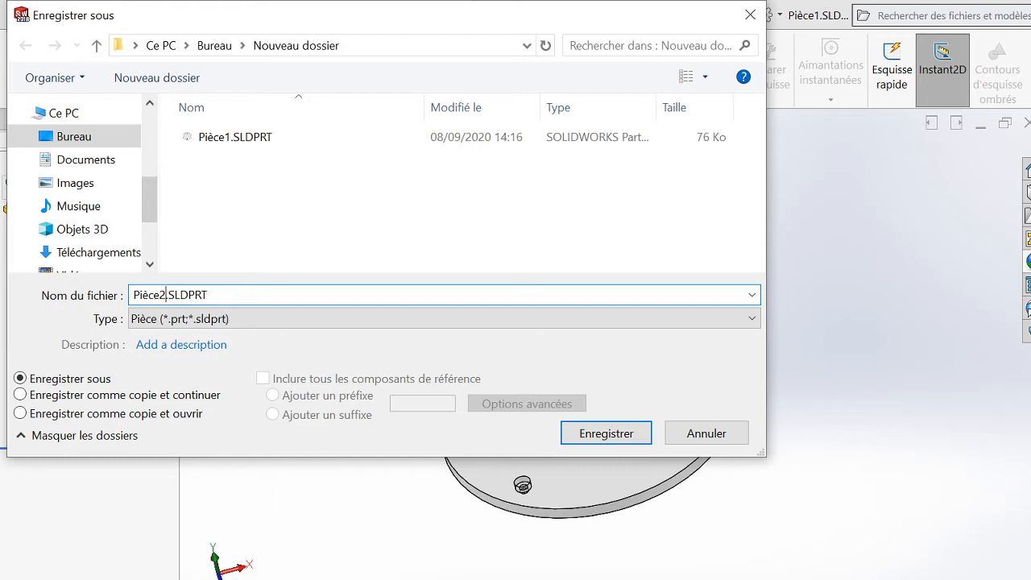
text(1)
click(632, 439)
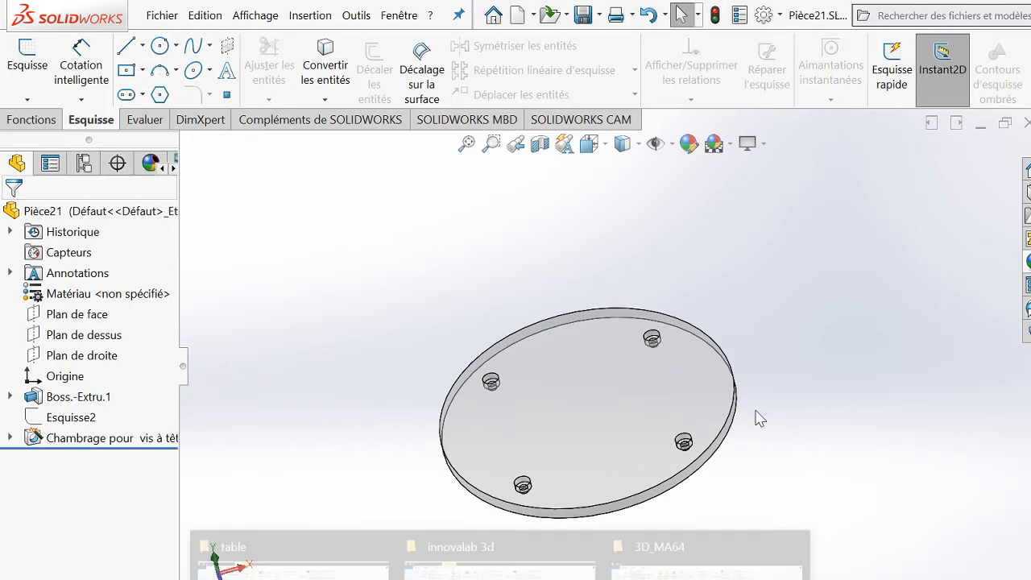
- Move the "Nouveau dossier" folder to a free area of the desktop and open it to check the saved parts
click(500, 579)
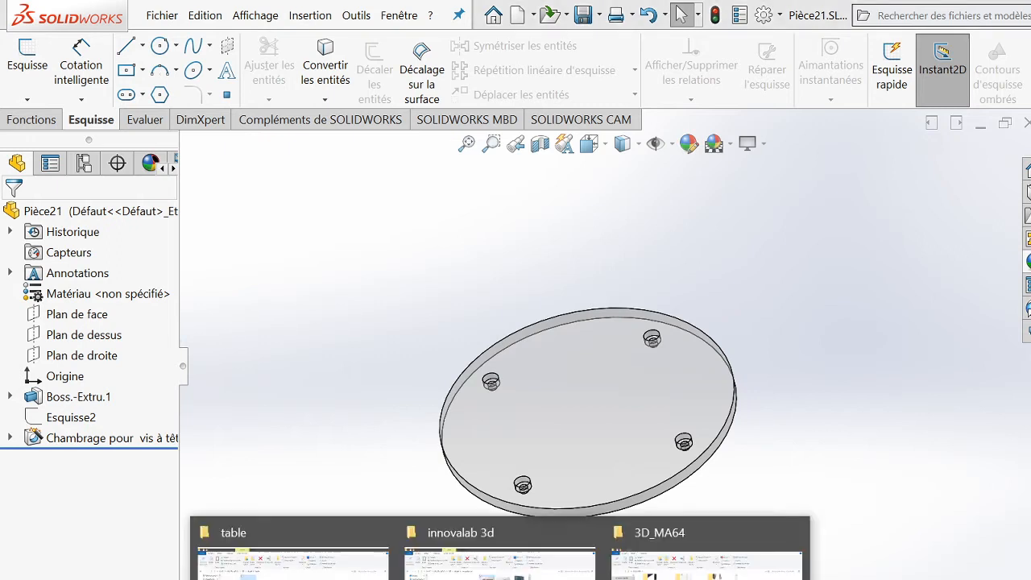
click(706, 555)
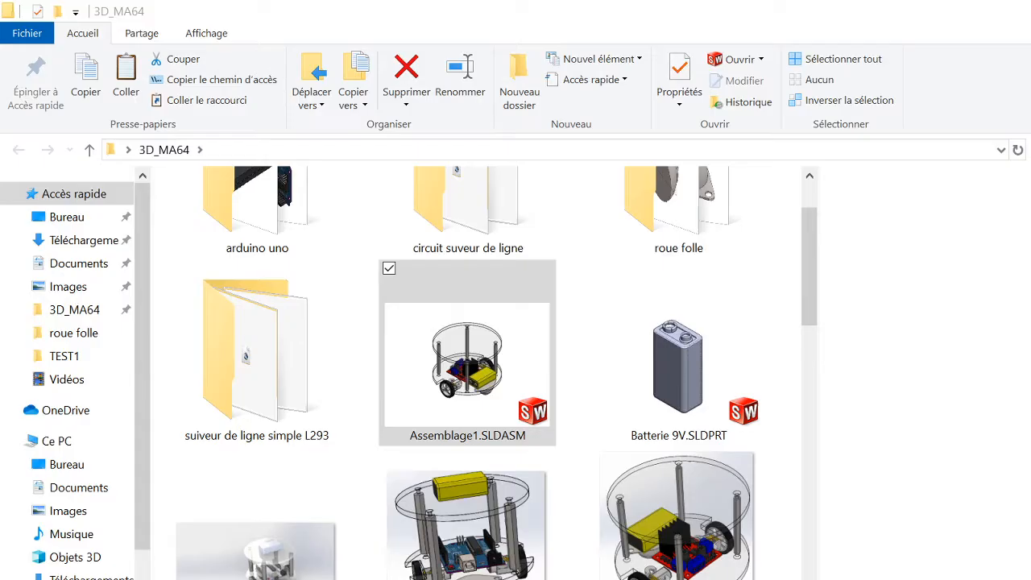
key(super+d)
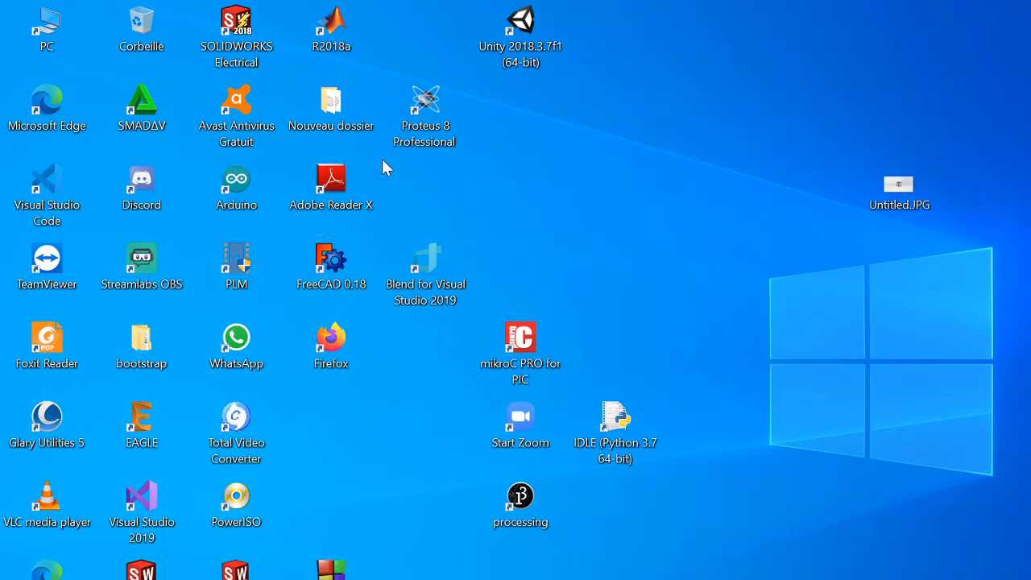
drag(331, 103, 852, 94)
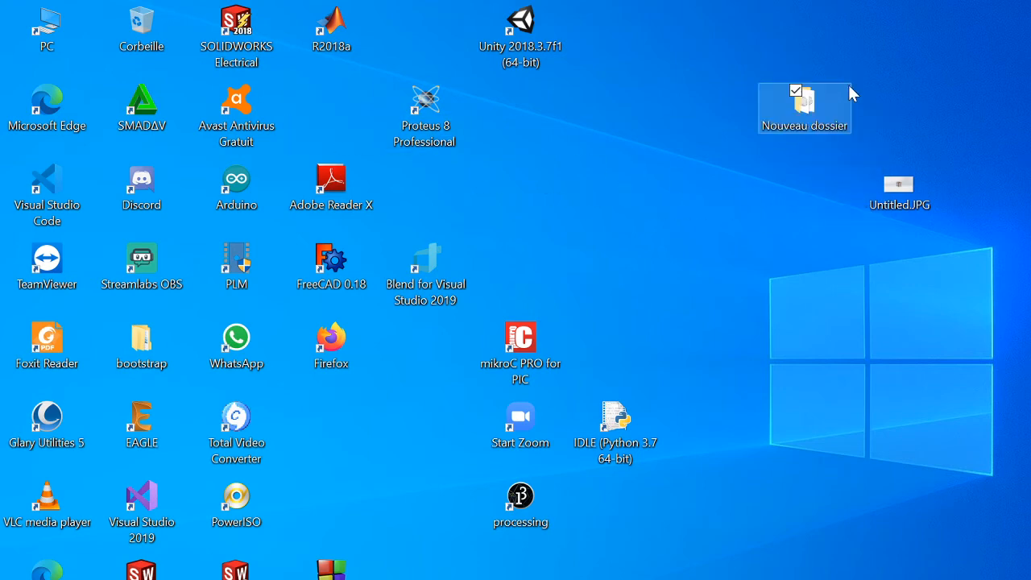
double_click(803, 113)
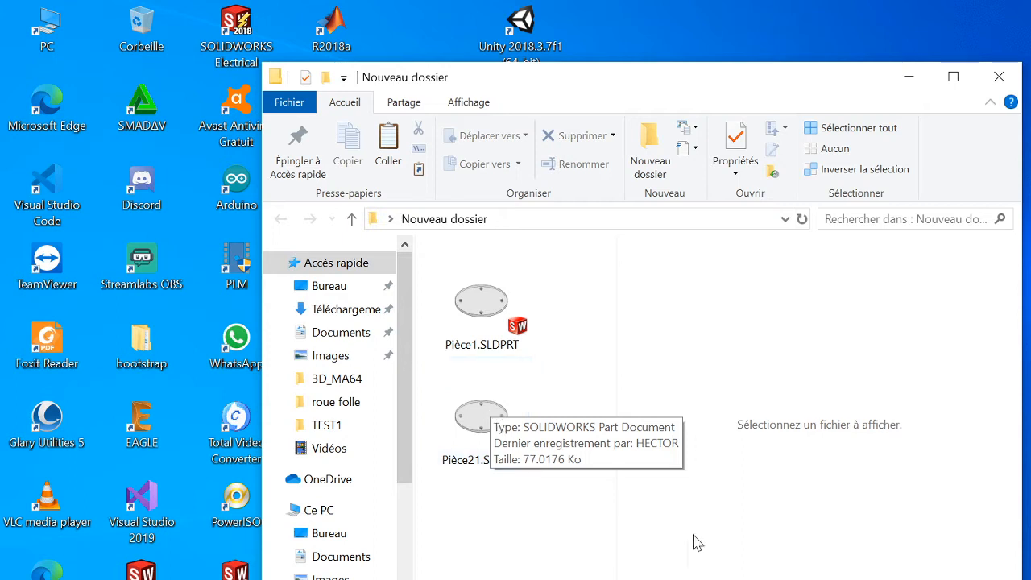
- Return to the Assemblage1 assembly in SOLIDWORKS and measure the tire of the front wheel
click(790, 579)
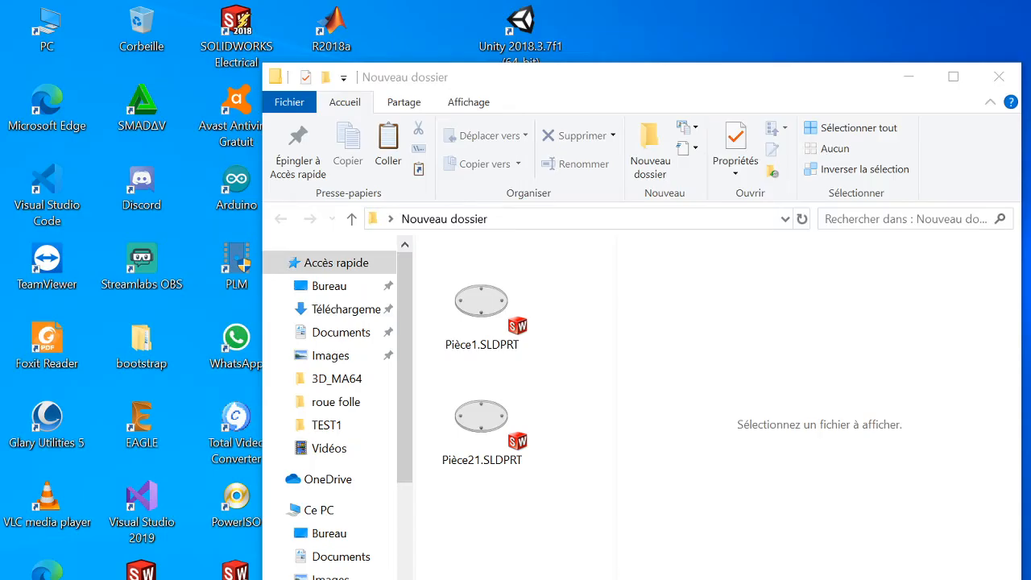
click(580, 564)
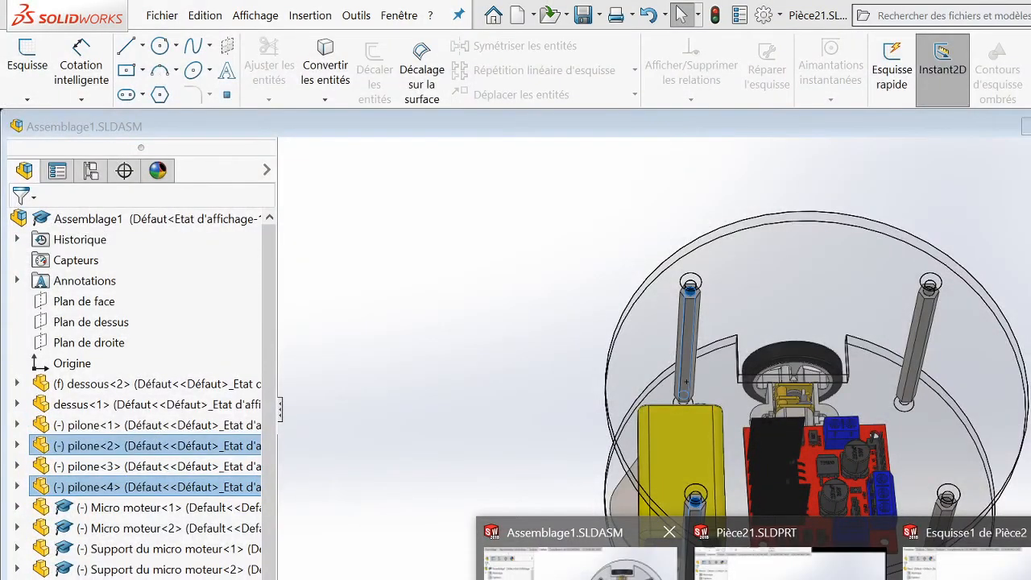
click(580, 564)
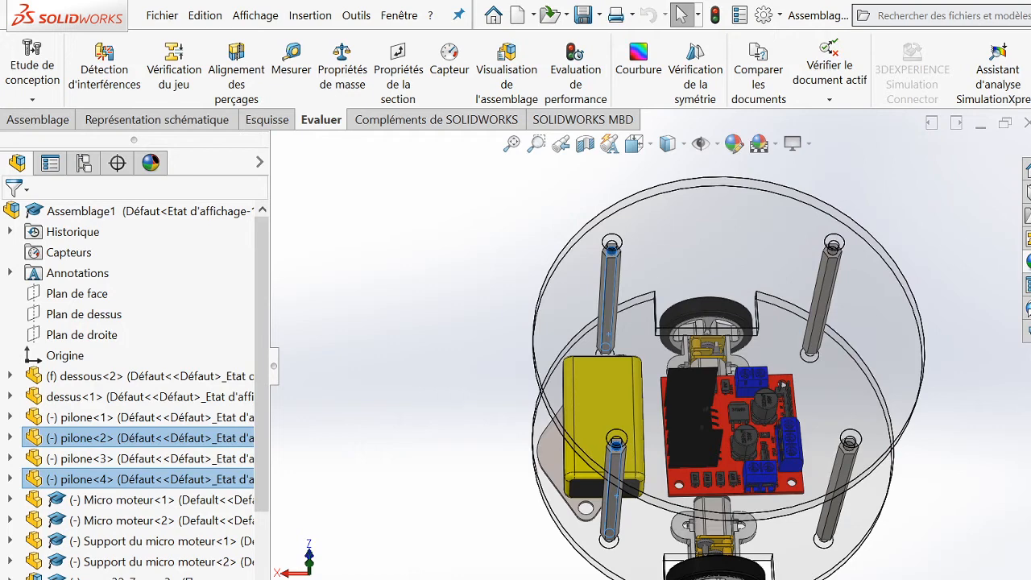
scroll(761, 568, down, 2)
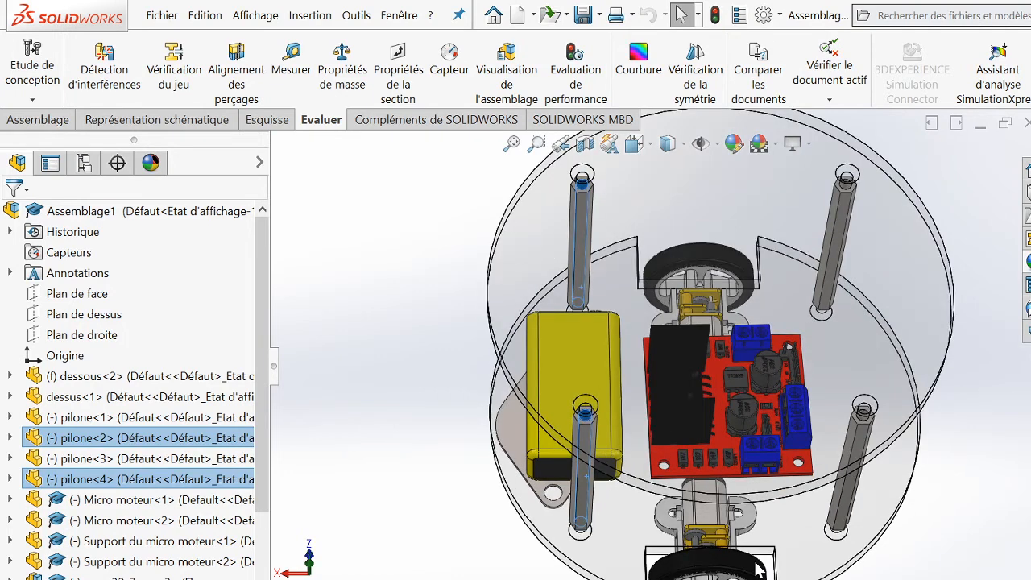
scroll(757, 569, down, 2)
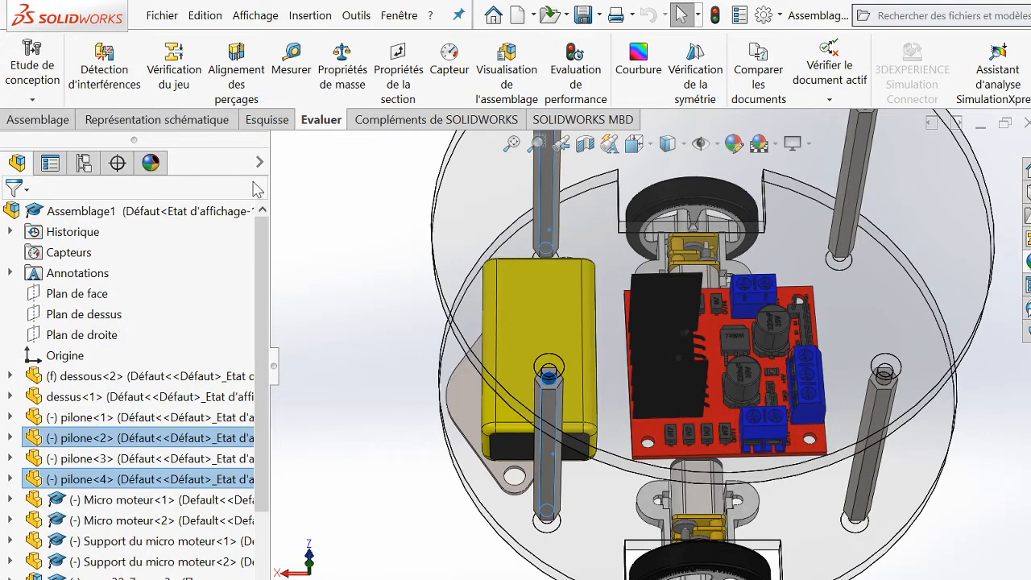
click(292, 58)
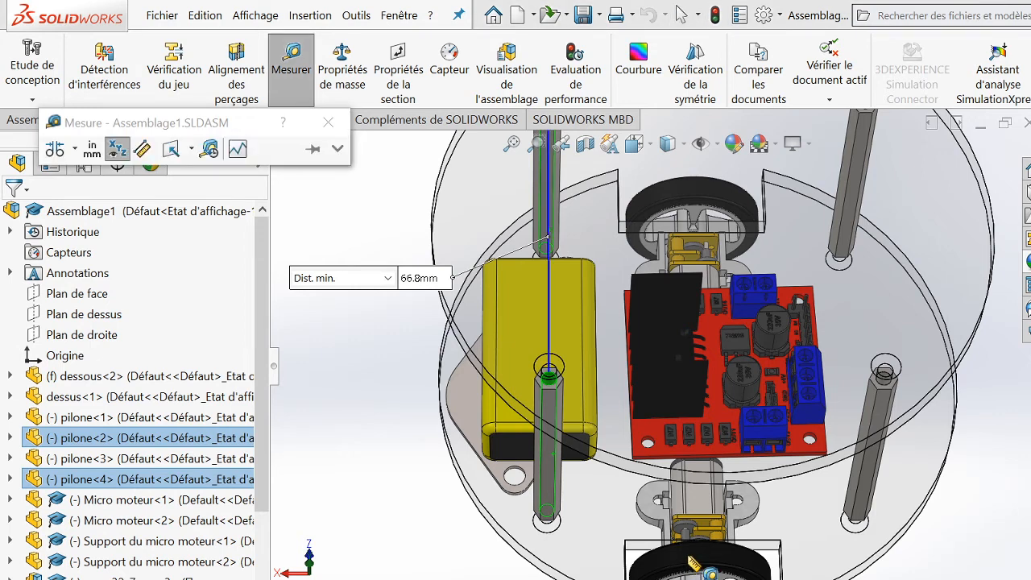
click(691, 559)
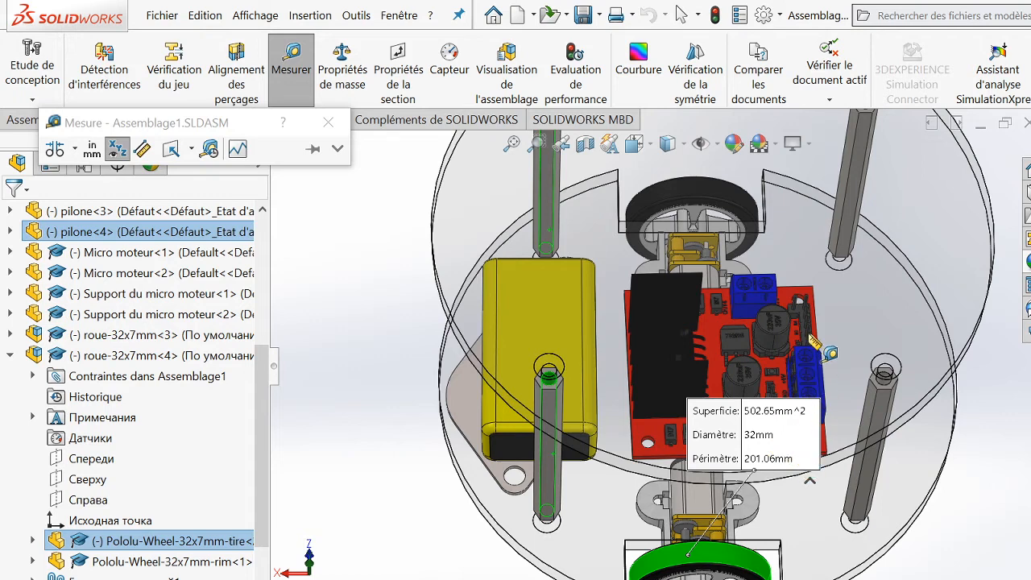
click(328, 123)
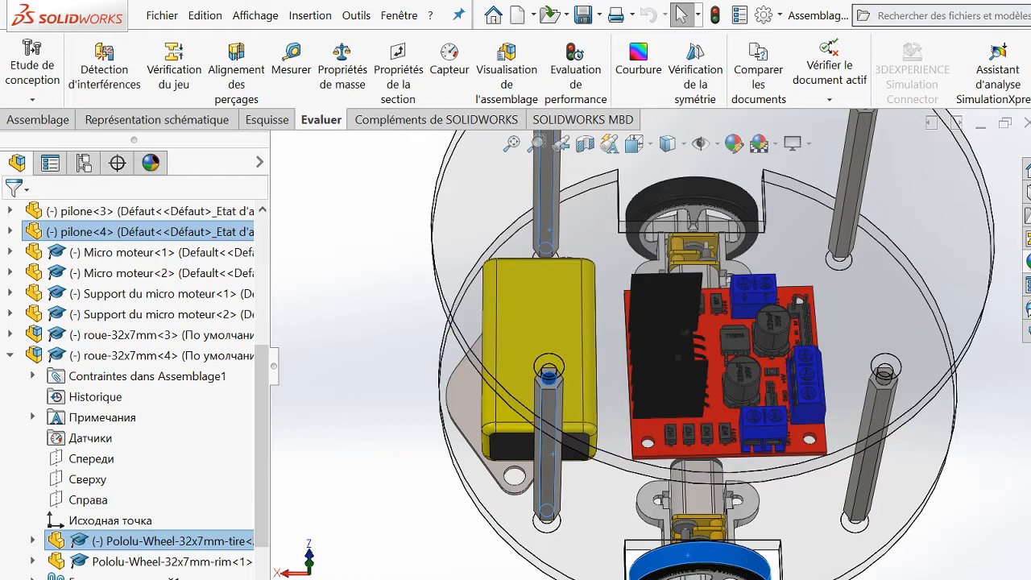
- Switch to the Pièce21 document, start a sketch on the disc's flat face and view that face head-on
click(789, 564)
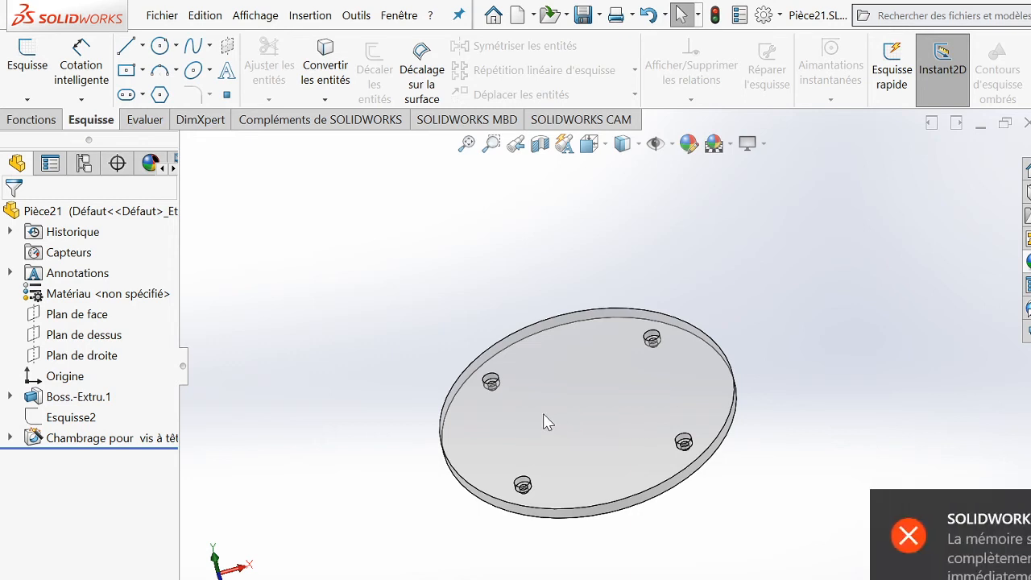
click(564, 417)
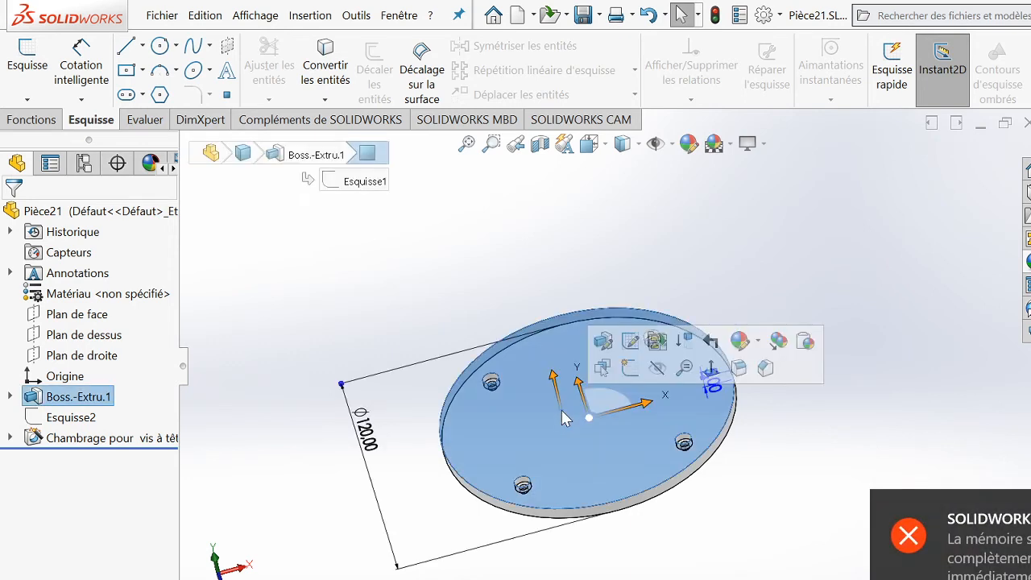
click(627, 372)
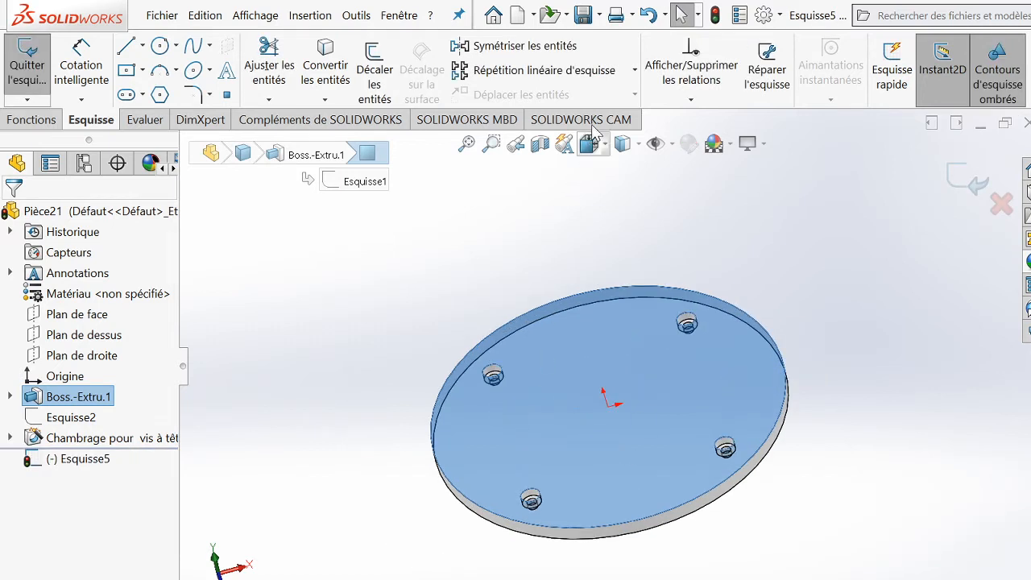
click(604, 148)
click(492, 361)
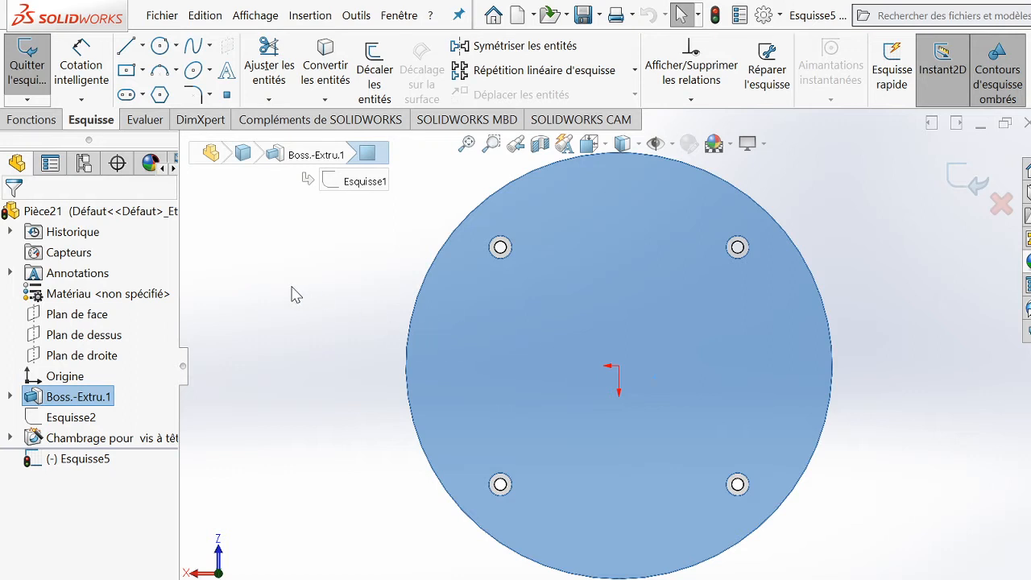
- Draw a vertical construction line through the disc's centre, extending beyond its upper and lower edges
scroll(558, 300, up, 2)
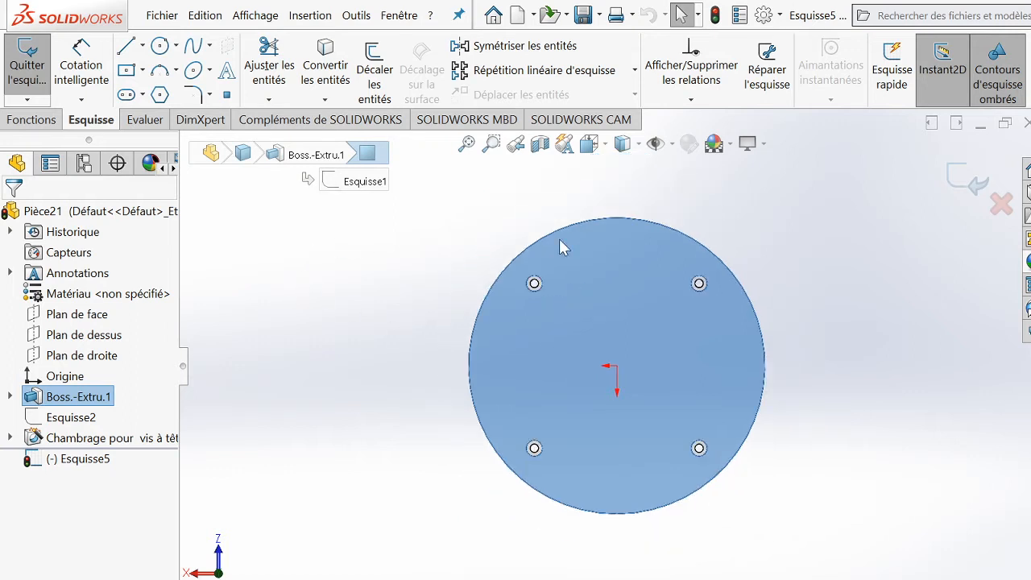
click(143, 46)
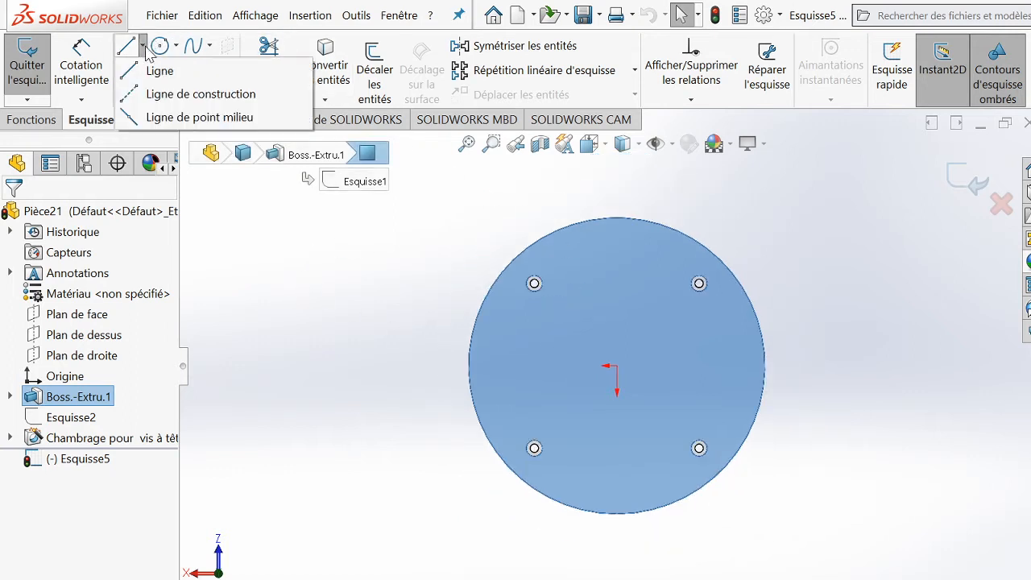
click(169, 95)
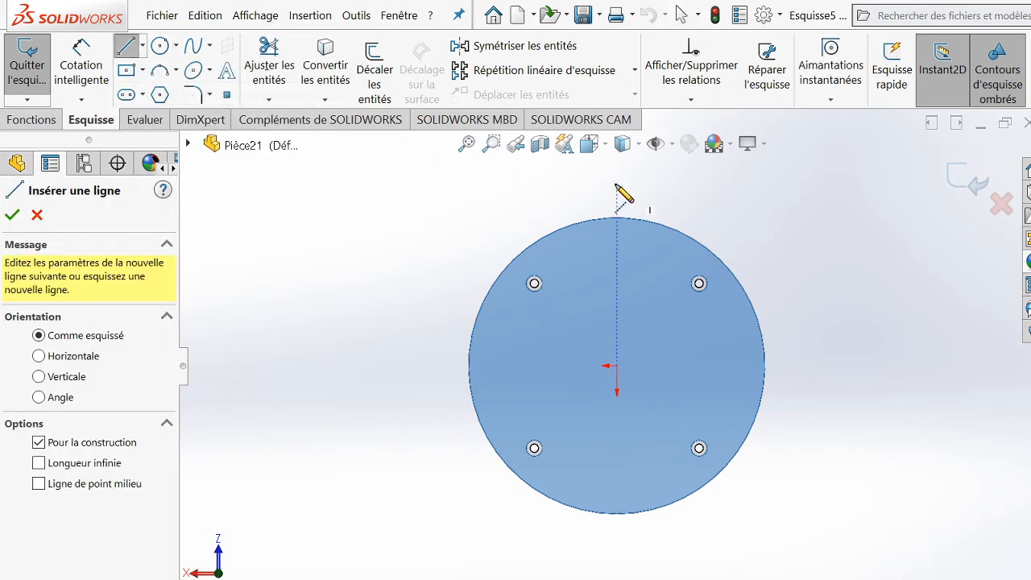
click(616, 185)
click(617, 574)
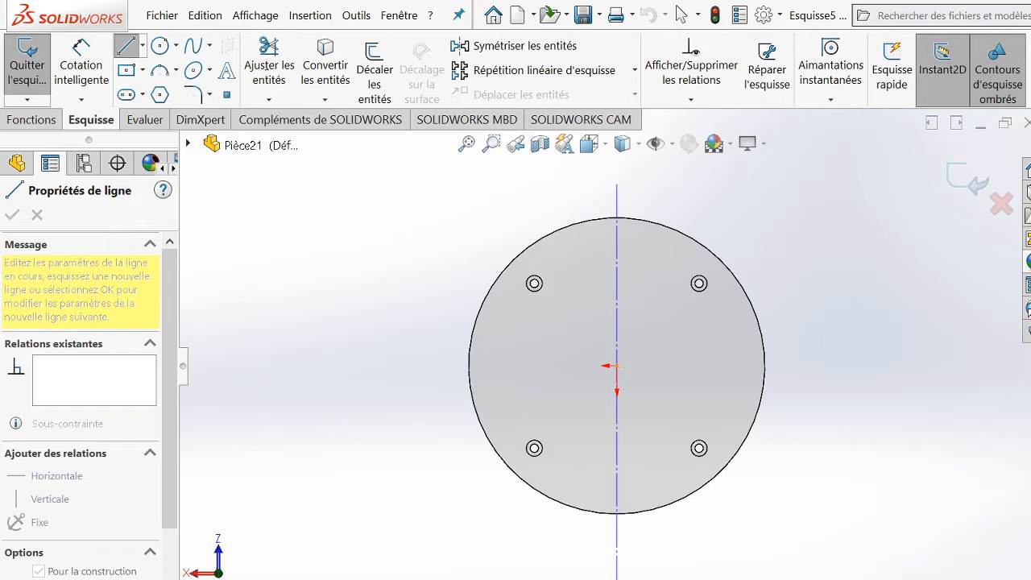
right_click(617, 387)
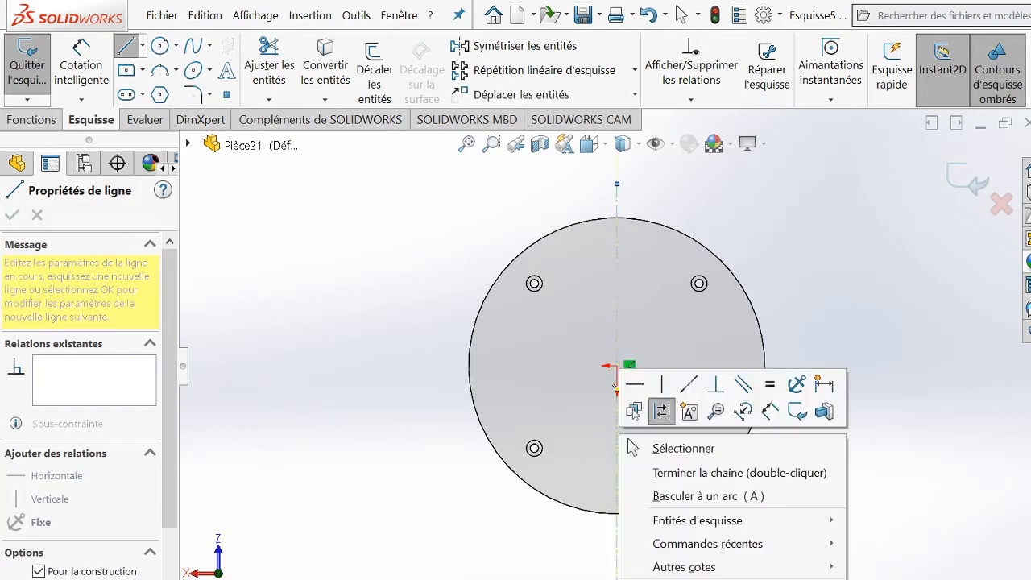
click(632, 446)
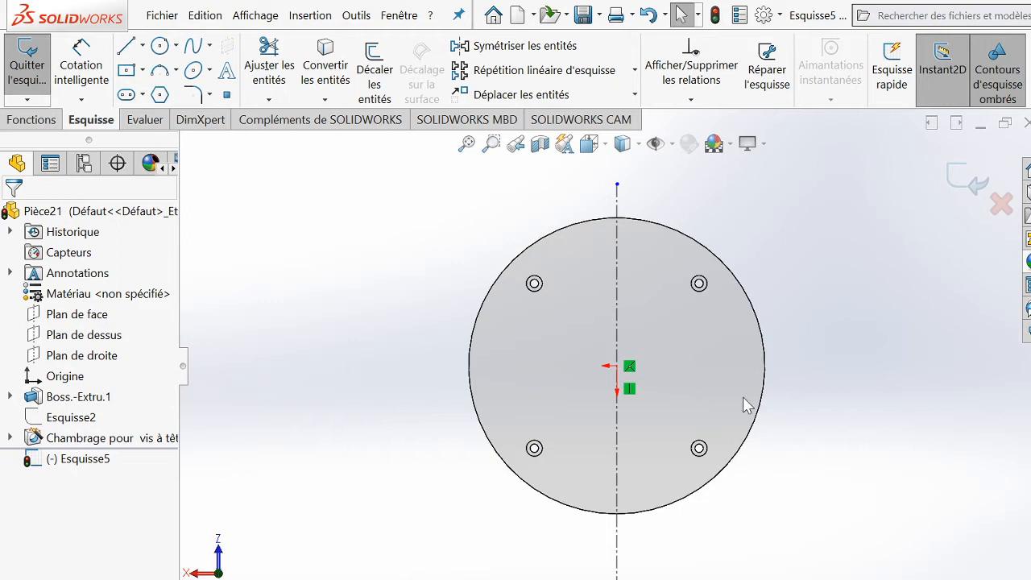
- Sketch a corner rectangle about 21 mm wide and 34.5 mm high straddling the disc's left edge
click(142, 72)
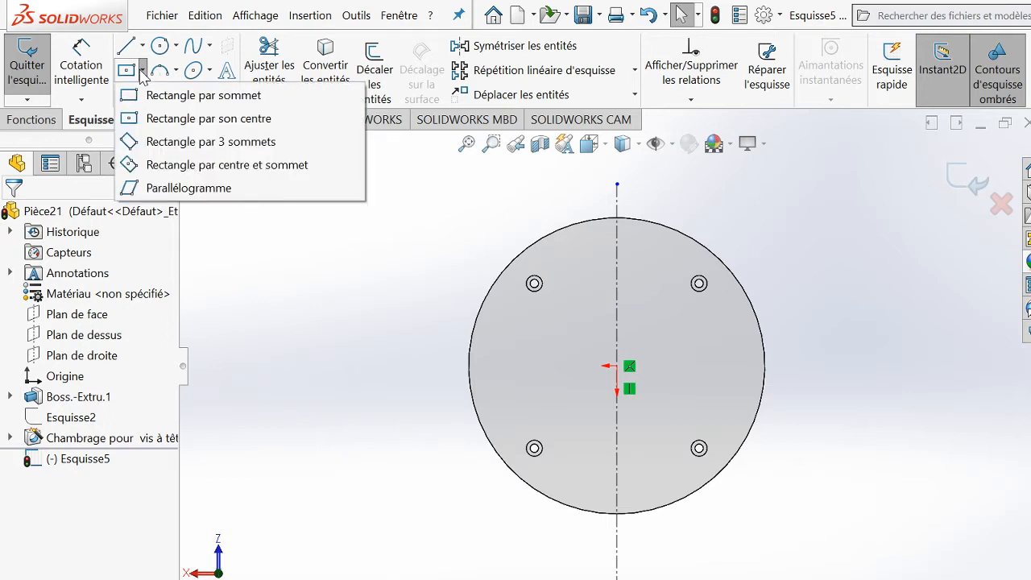
click(177, 100)
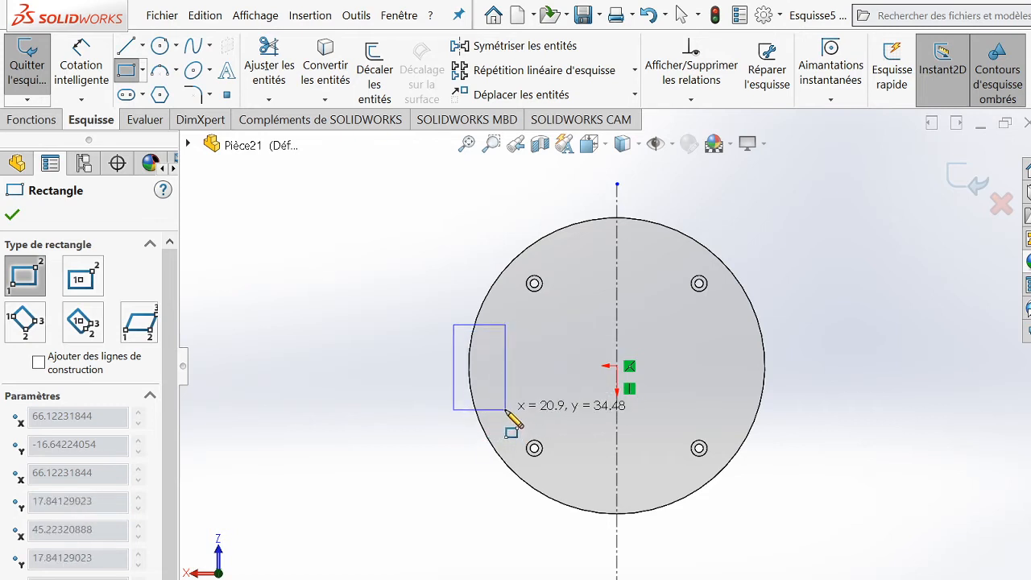
click(505, 409)
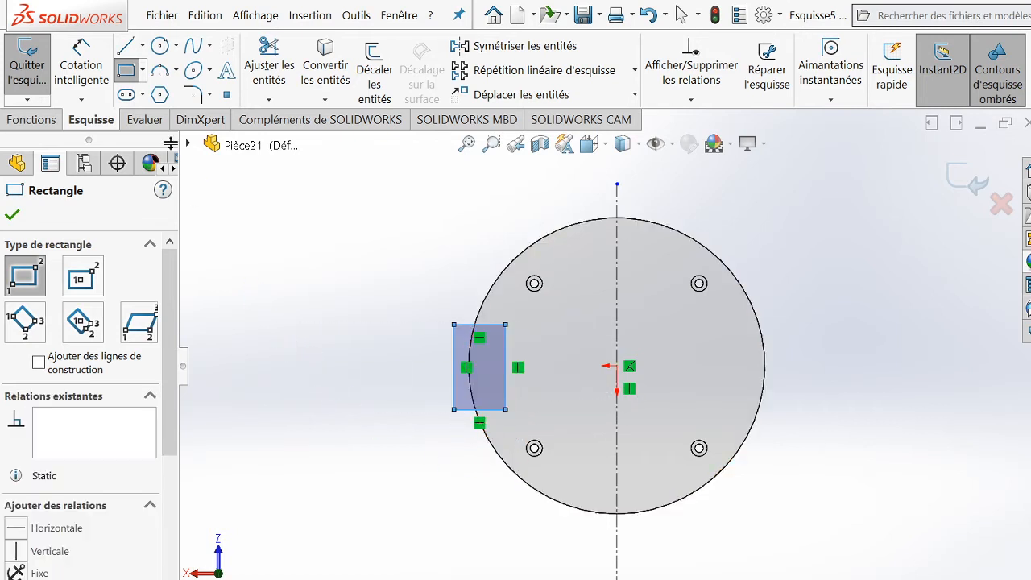
- Dimension the rectangle's outer vertical side and set its height to 32 mm
click(92, 66)
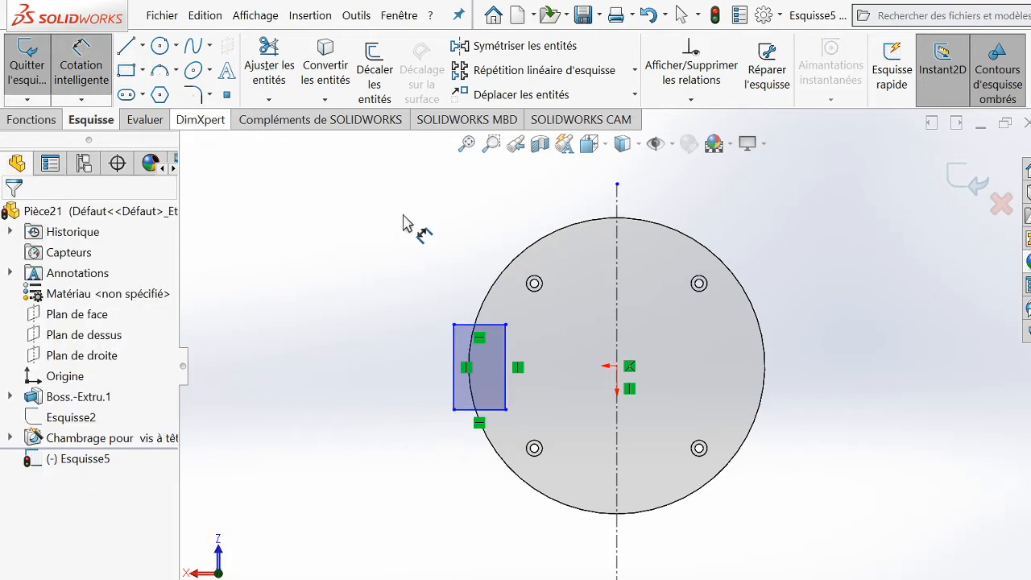
click(454, 366)
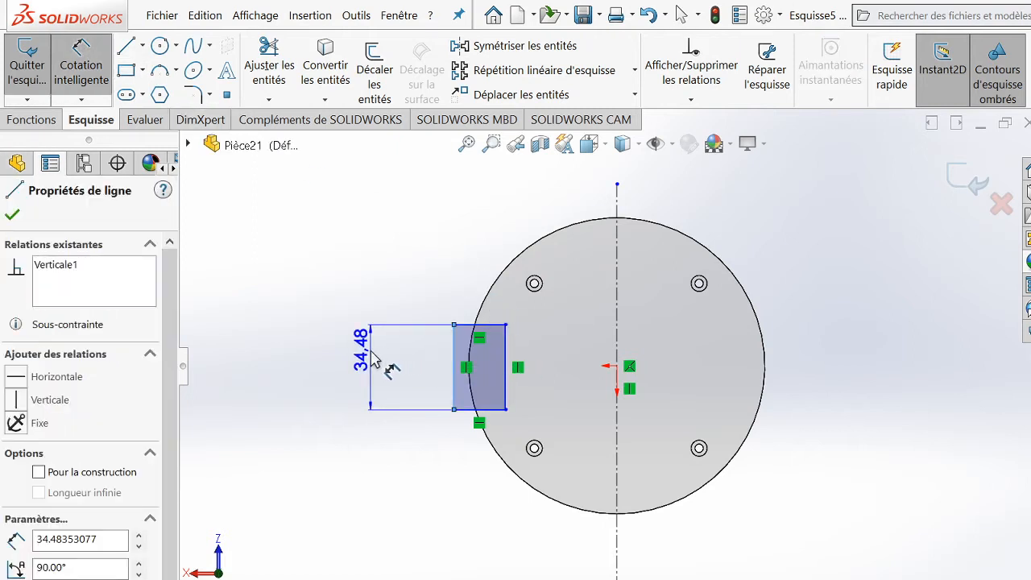
click(372, 358)
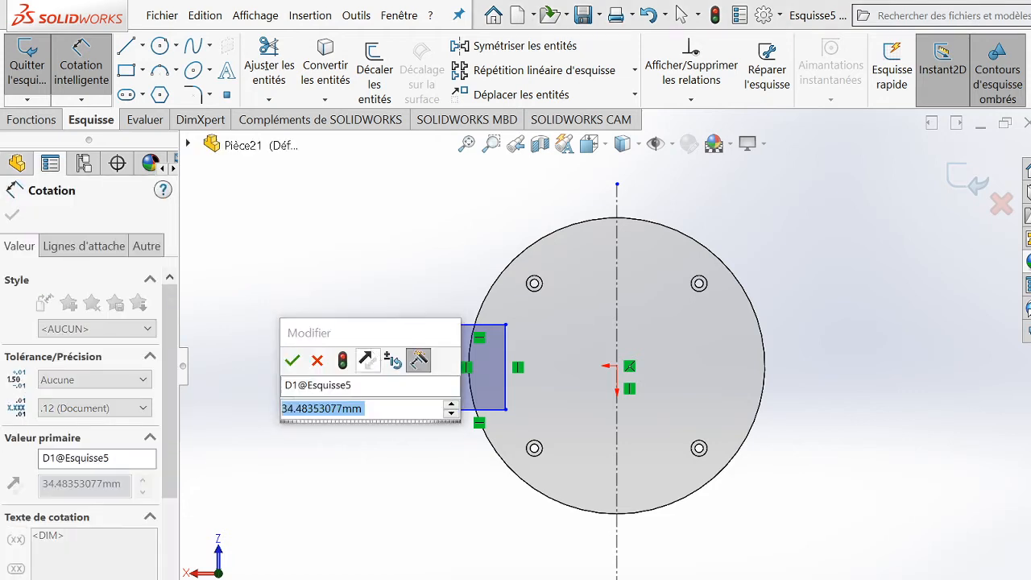
text(32)
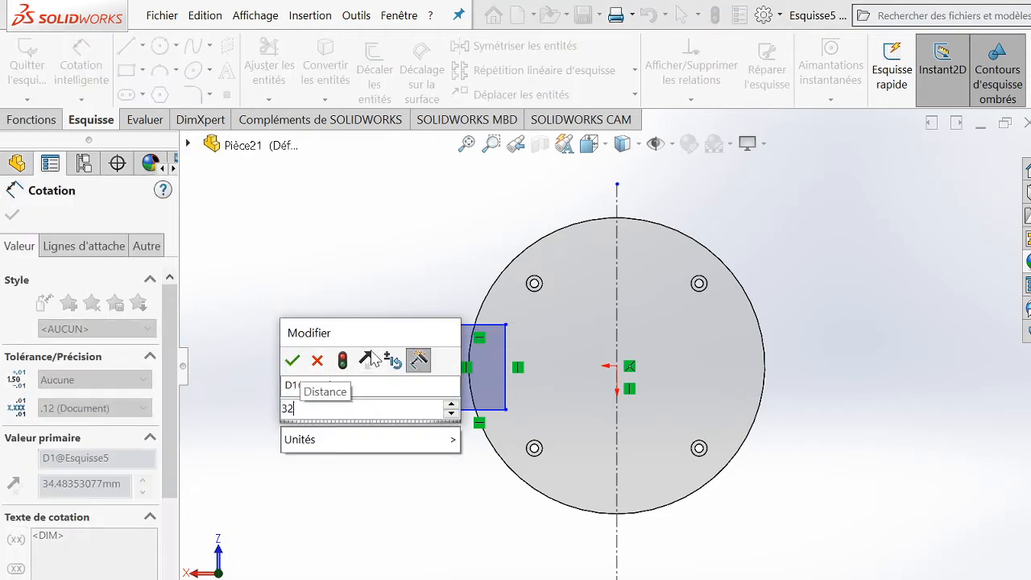
key(Return)
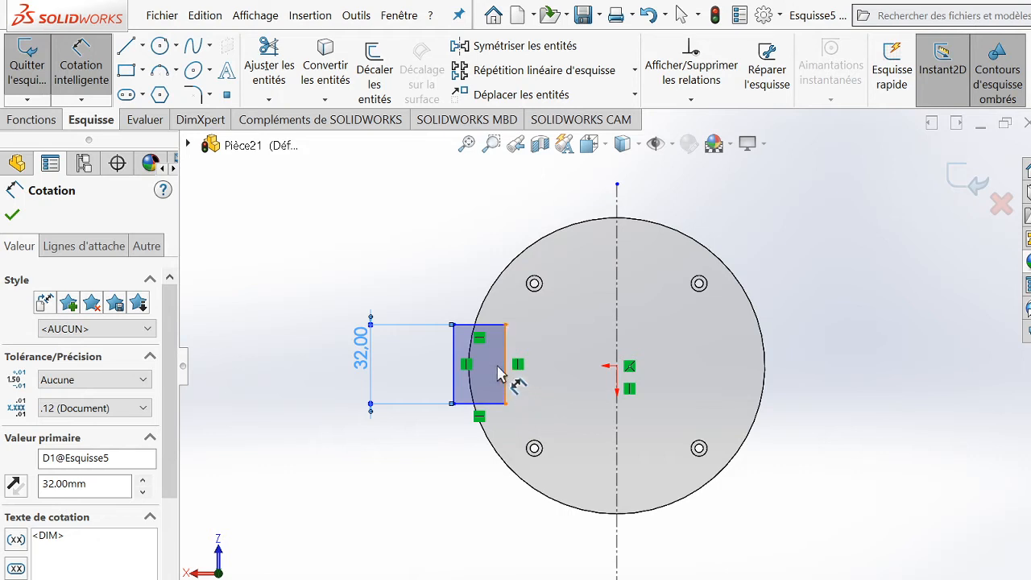
- Dimension the horizontal distance from the rectangle's inner vertical side to the disc's centre, keeping the drawn value
scroll(499, 374, down, 1)
scroll(507, 375, down, 2)
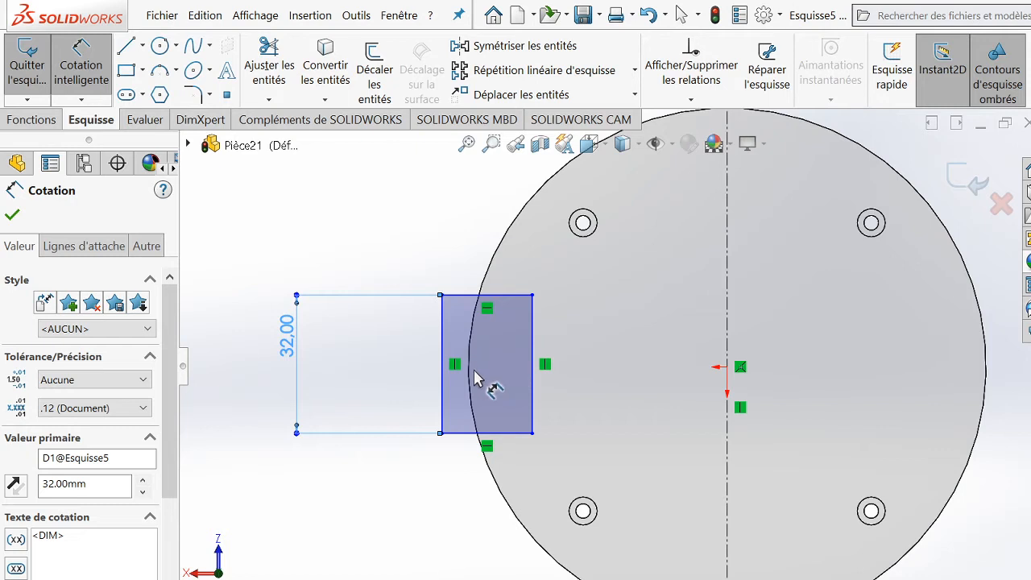
click(534, 375)
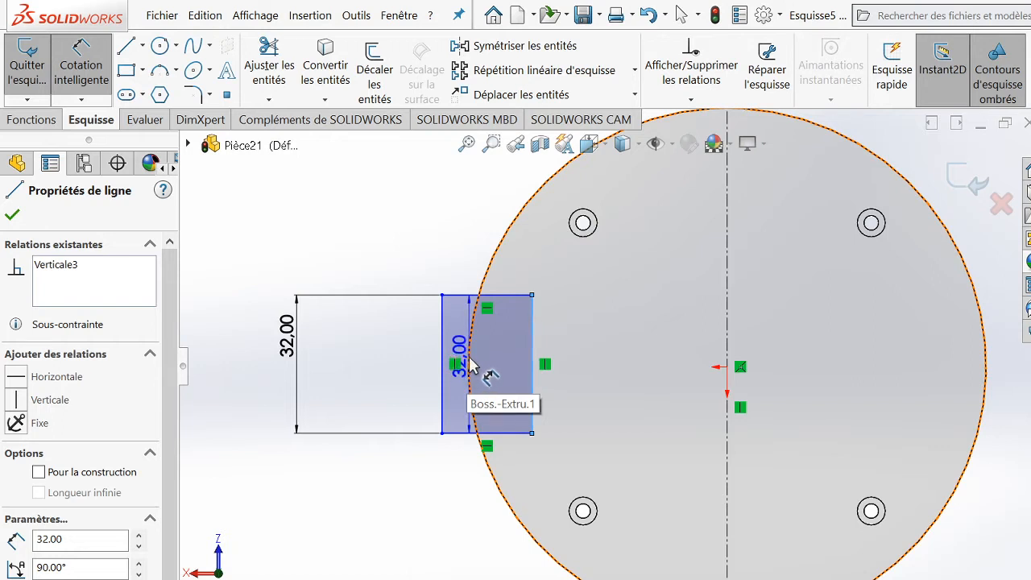
click(473, 371)
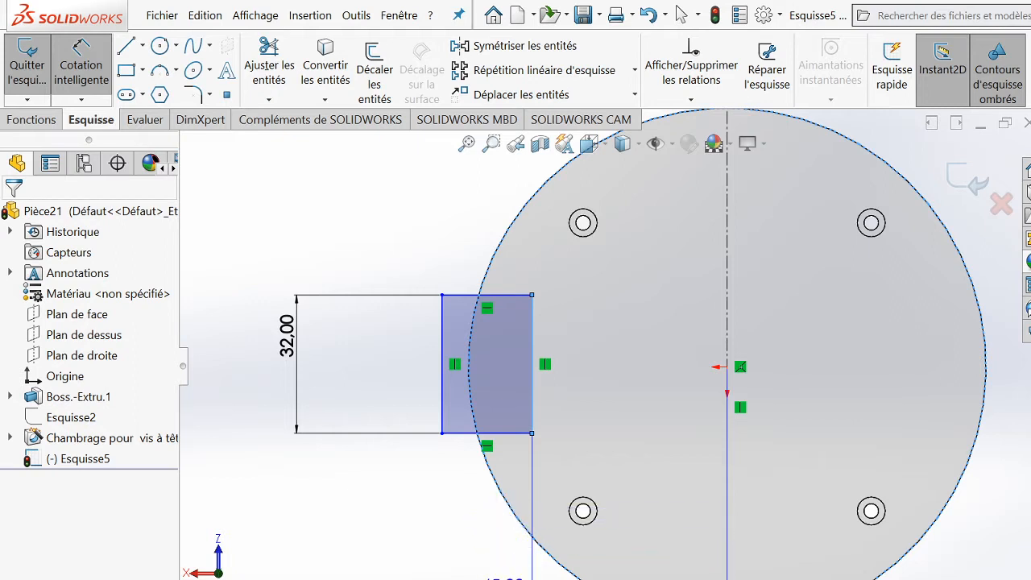
click(504, 578)
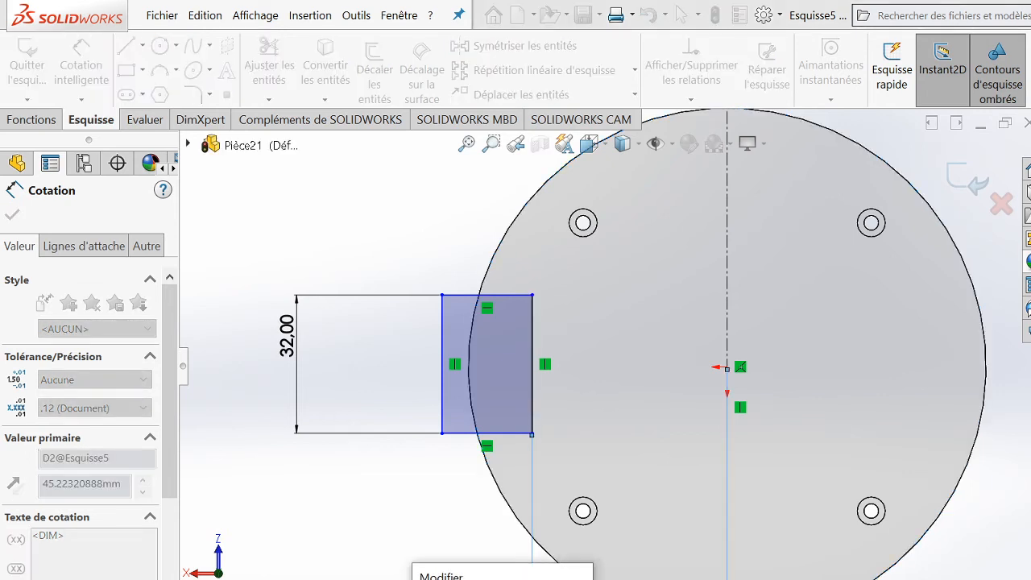
key(Return)
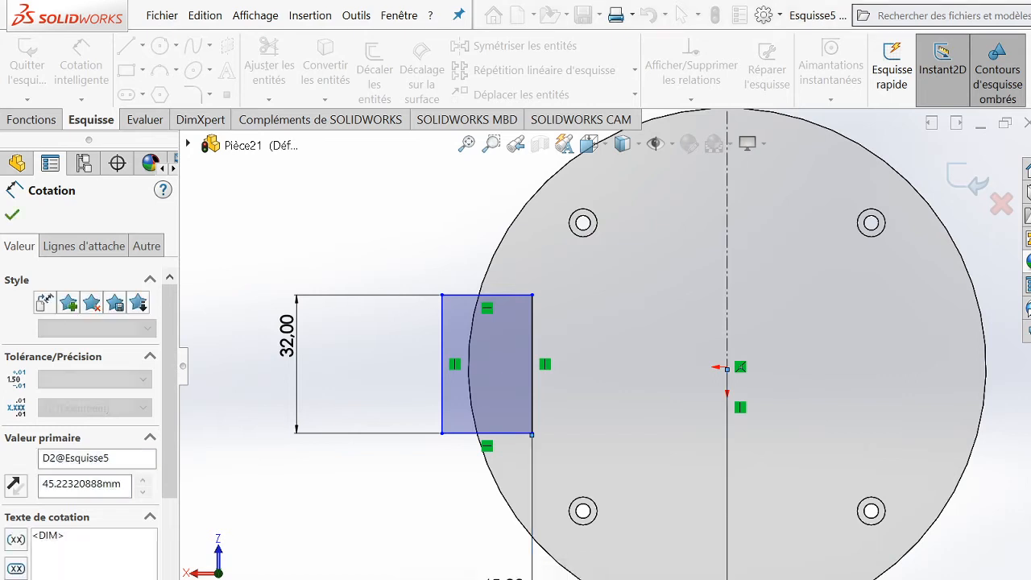
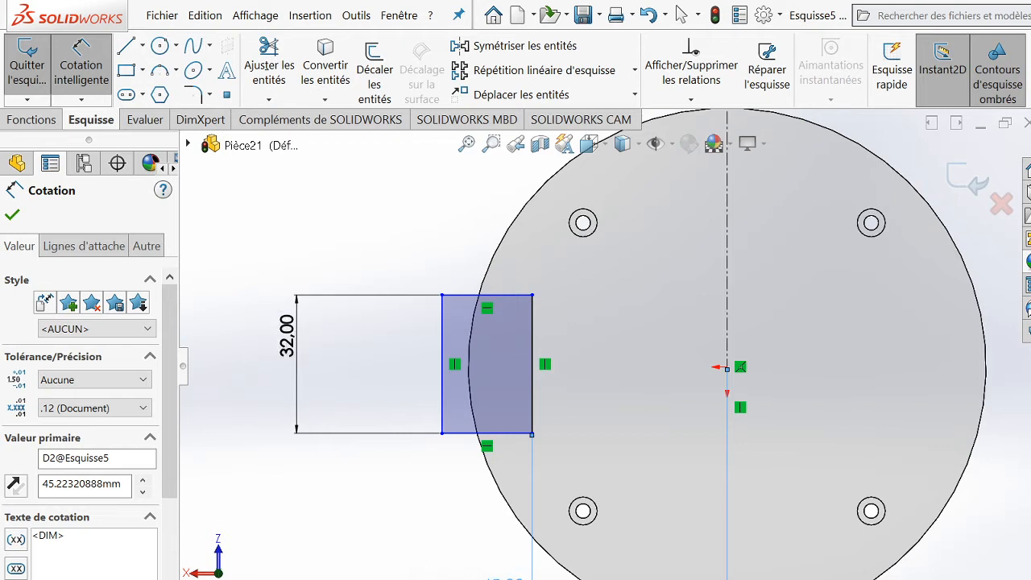
- Set the rectangle's height dimension to 34 mm
double_click(302, 358)
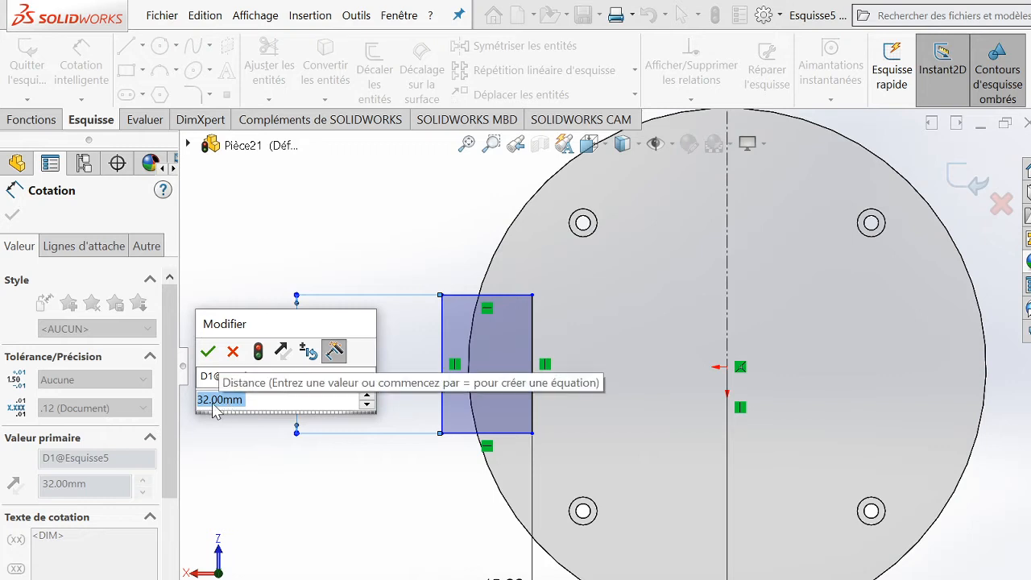
click(208, 400)
right_click(208, 401)
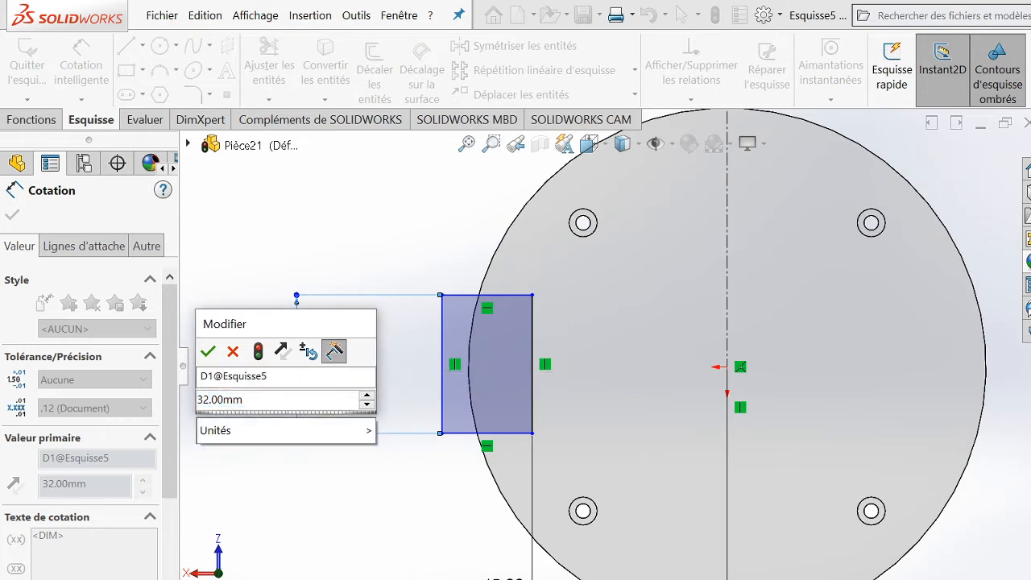
key(BackSpace)
key(BackSpace)
text(34)
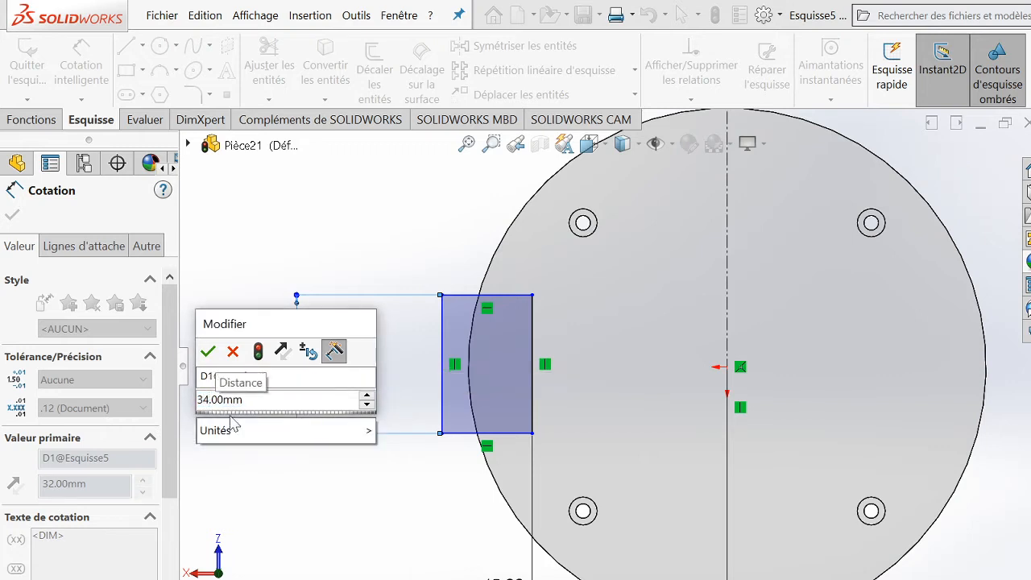
click(211, 352)
click(211, 352)
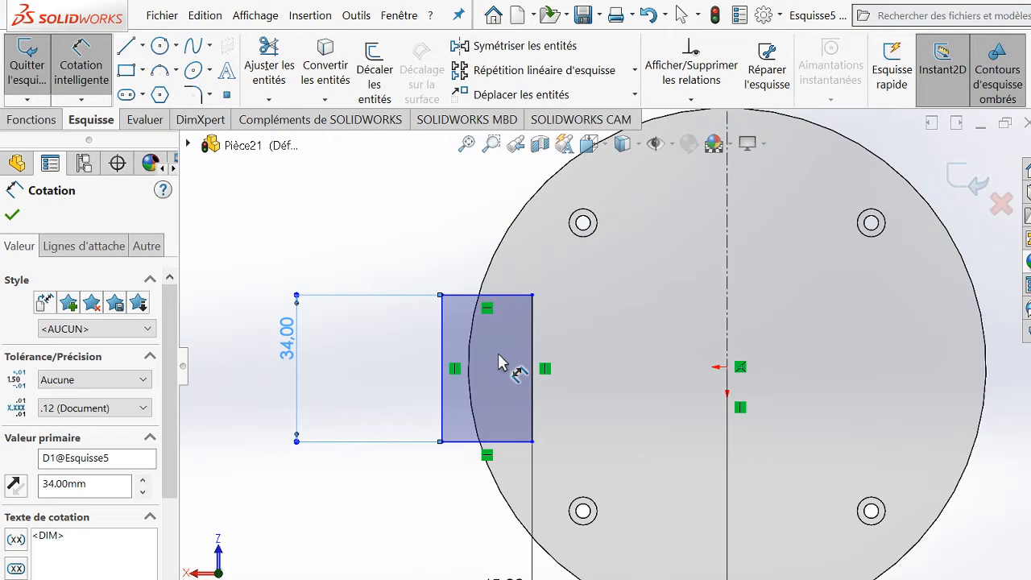
- Finish dimensioning and shift the rectangle slightly upward along the disc's edge by its upper side
scroll(499, 363, down, 5)
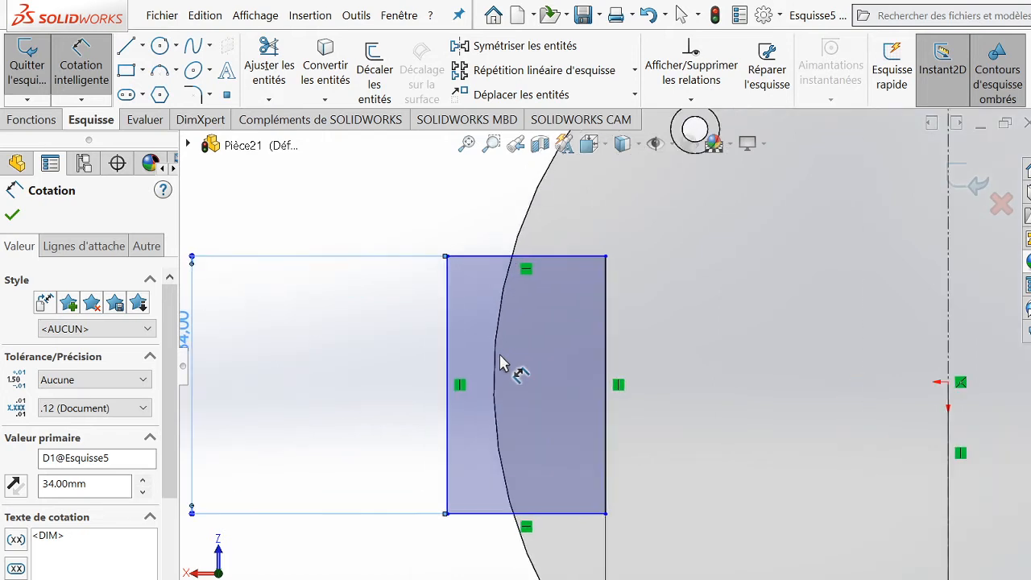
scroll(499, 362, up, 6)
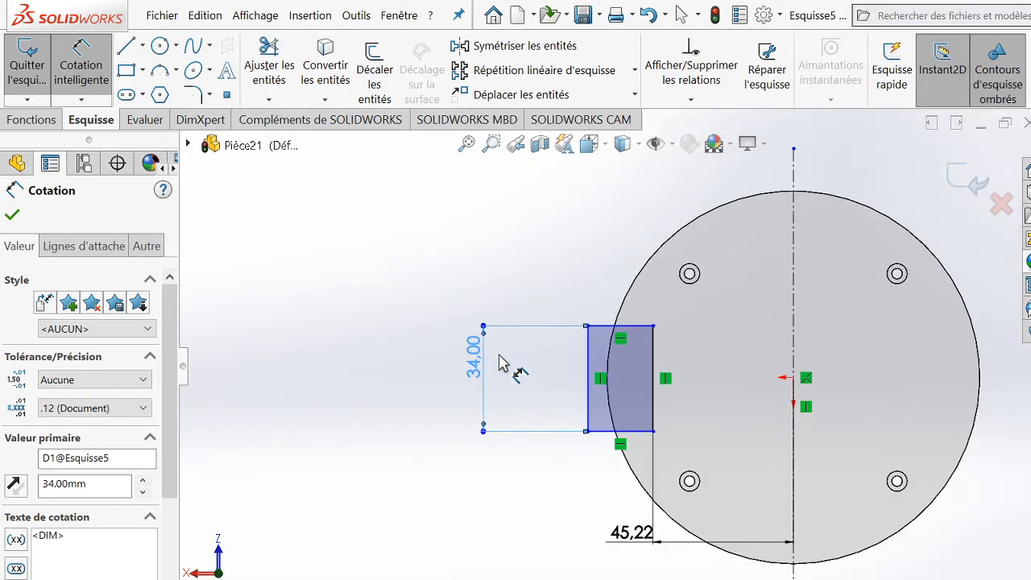
scroll(648, 376, up, 2)
scroll(644, 372, down, 1)
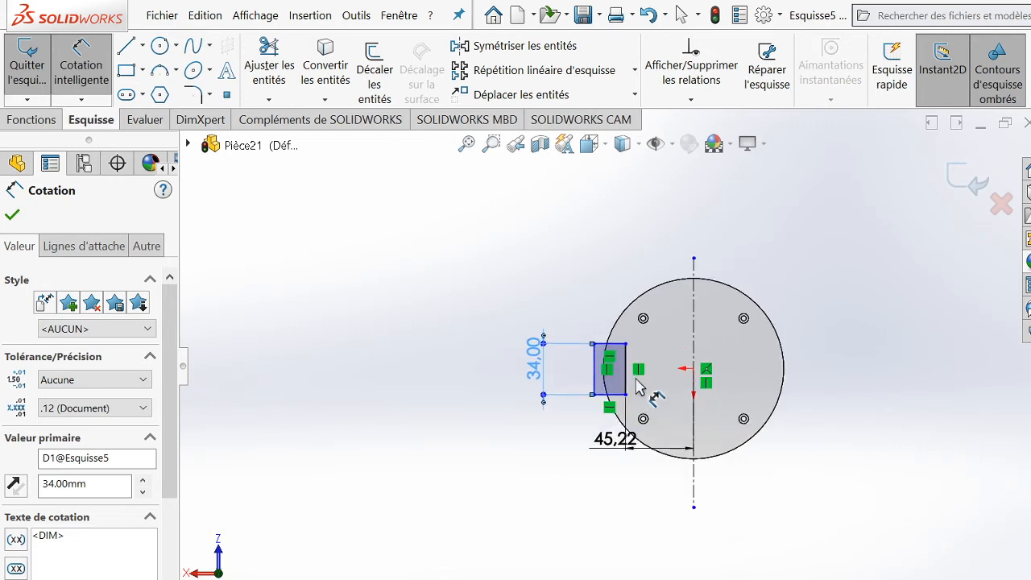
right_click(472, 260)
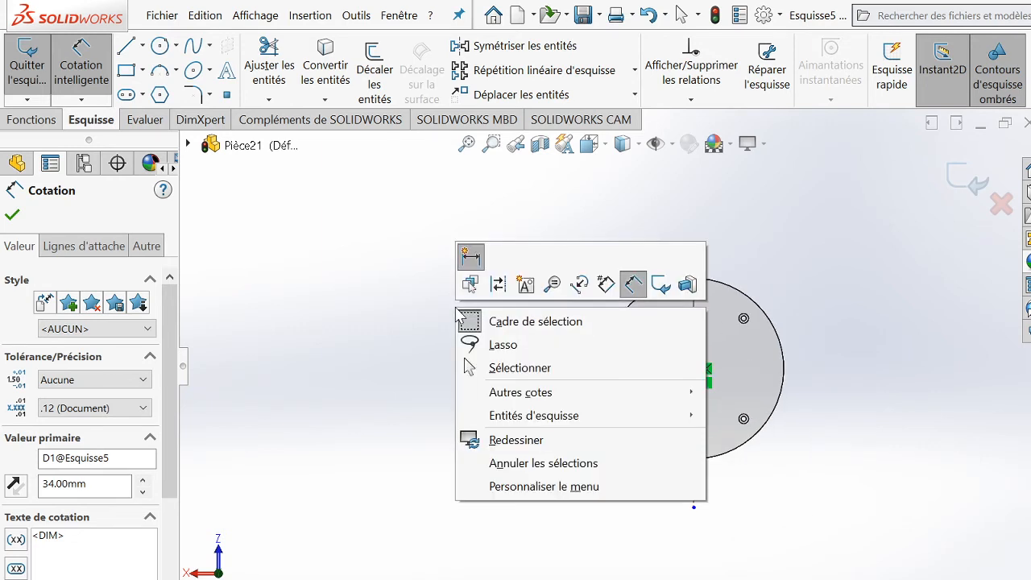
click(364, 282)
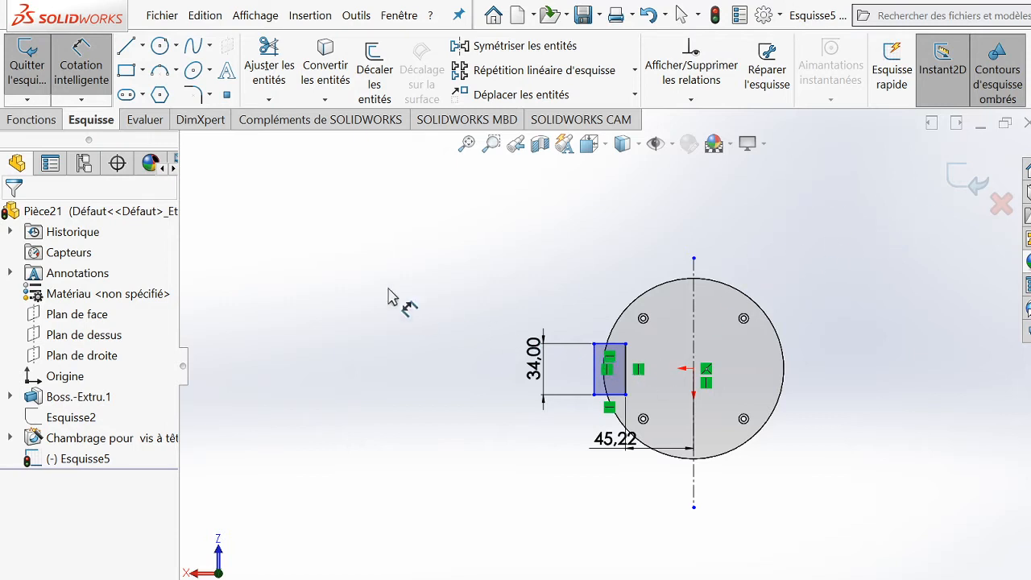
key(Escape)
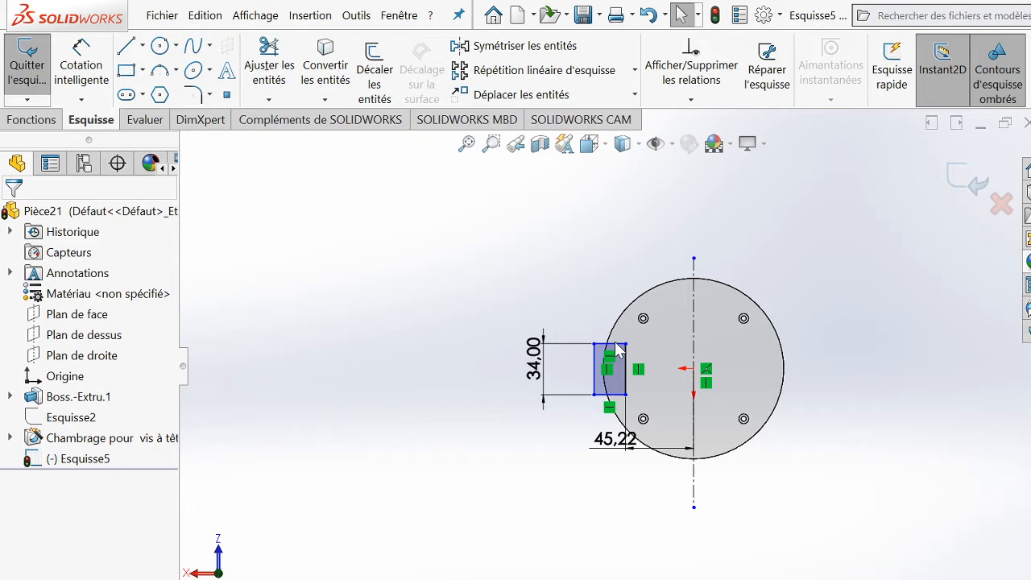
mouse_move(618, 348)
mouse_down()
mouse_move(618, 329)
mouse_move(618, 372)
mouse_move(632, 341)
mouse_up()
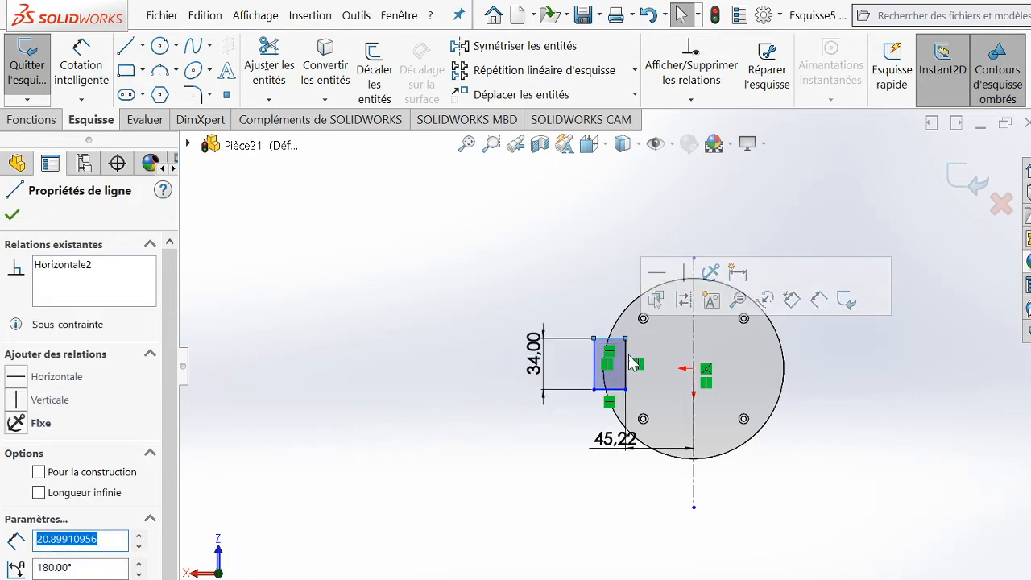
- Dimension the vertical distance from the rectangle's upper side to the origin and set it to 17 mm
scroll(628, 357, down, 3)
scroll(626, 357, down, 1)
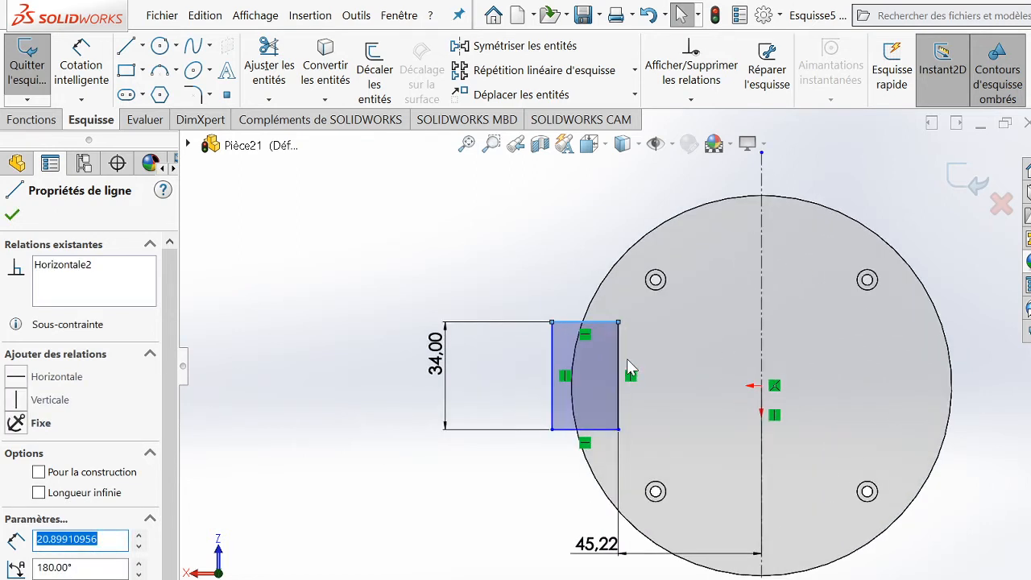
scroll(627, 358, down, 1)
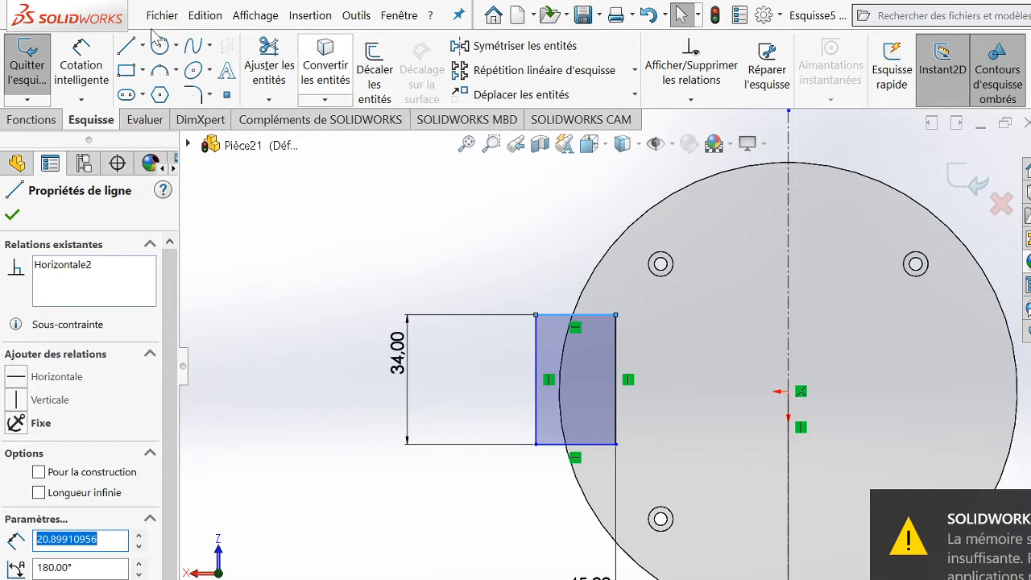
click(82, 68)
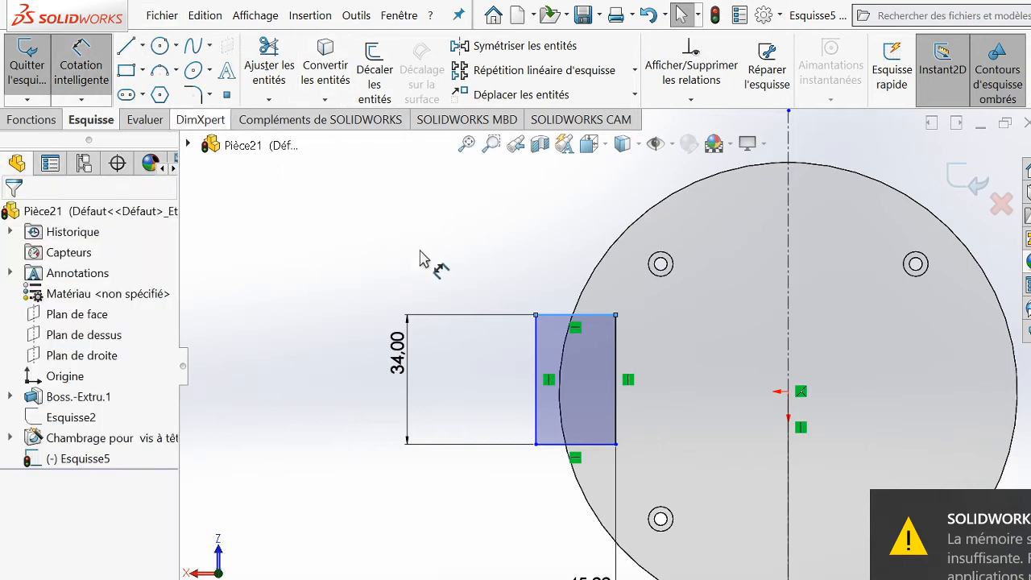
click(552, 315)
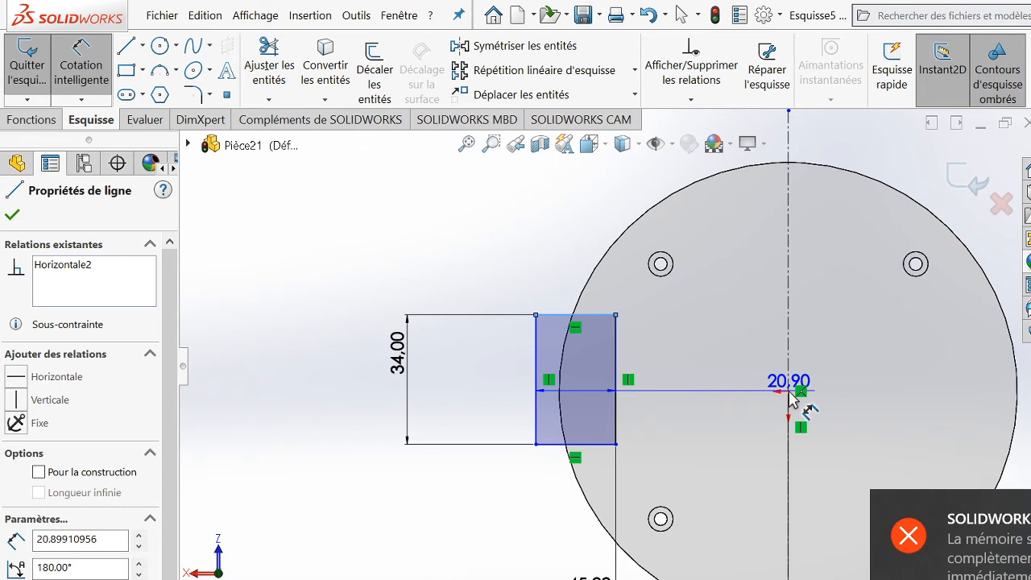
scroll(793, 400, down, 3)
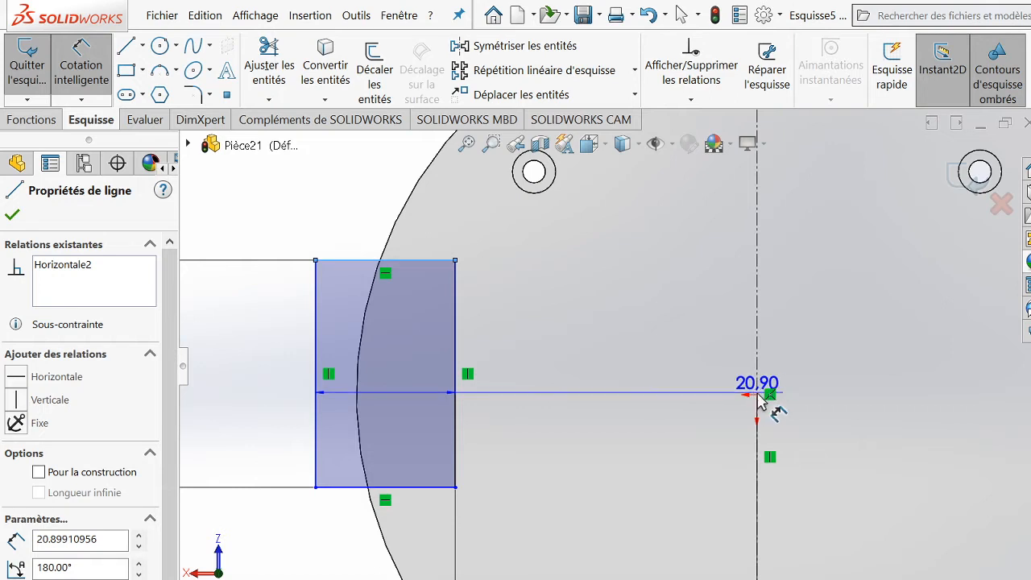
click(758, 395)
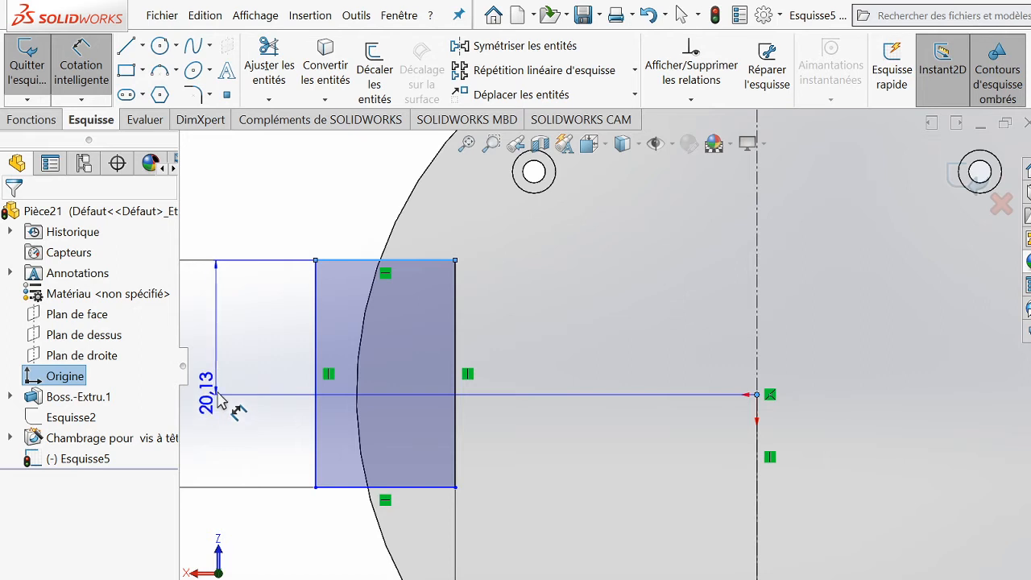
scroll(218, 396, up, 4)
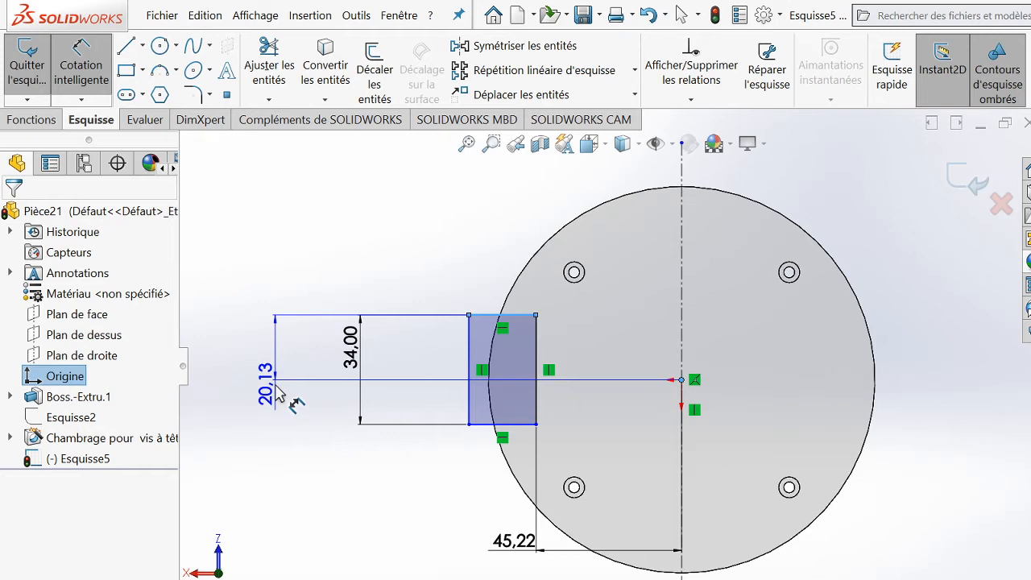
click(276, 392)
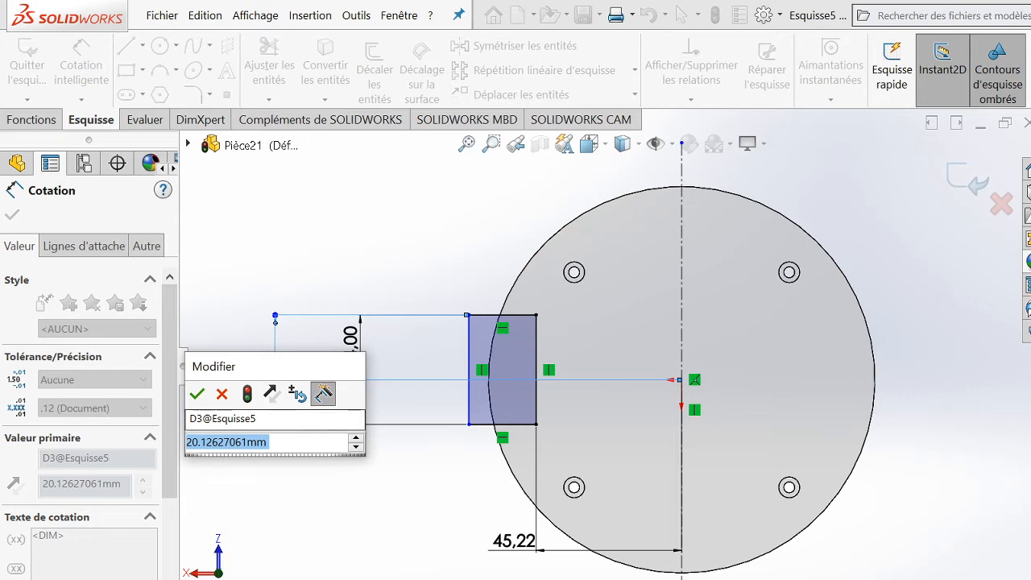
text(17)
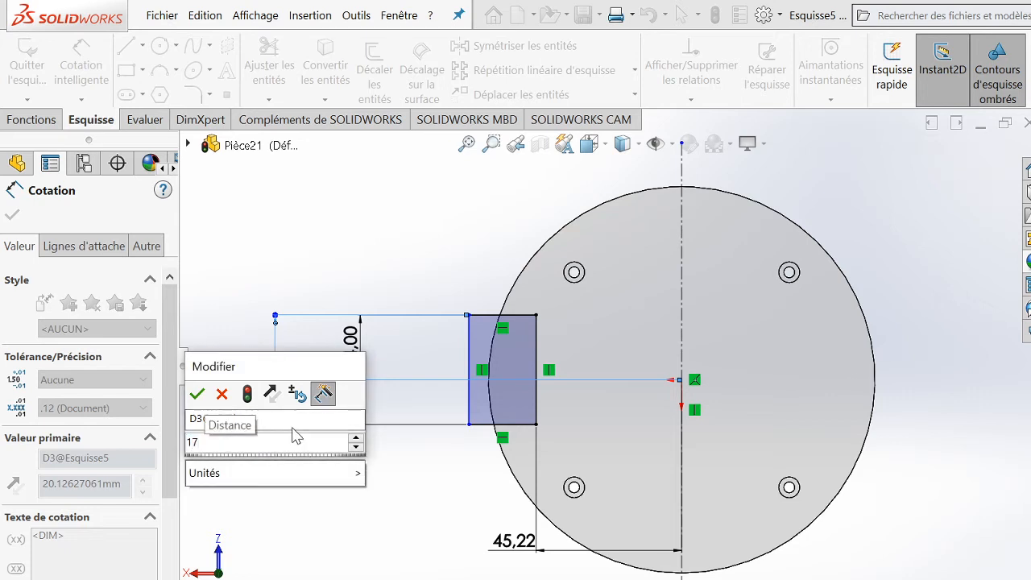
key(Return)
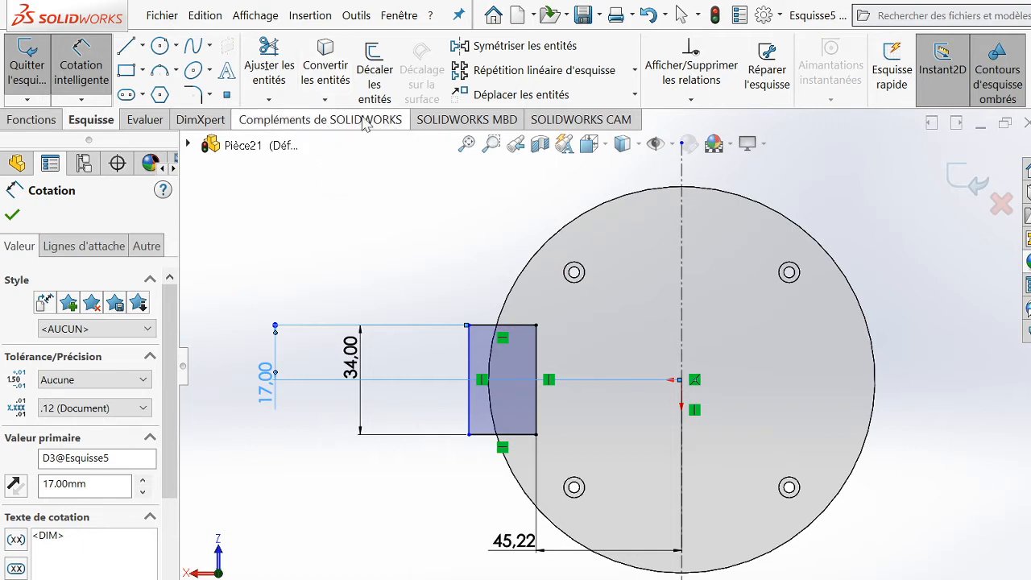
- Mirror the rectangle's four sides about the vertical centreline, keeping the original, to create the opposite wheel cutout
click(518, 48)
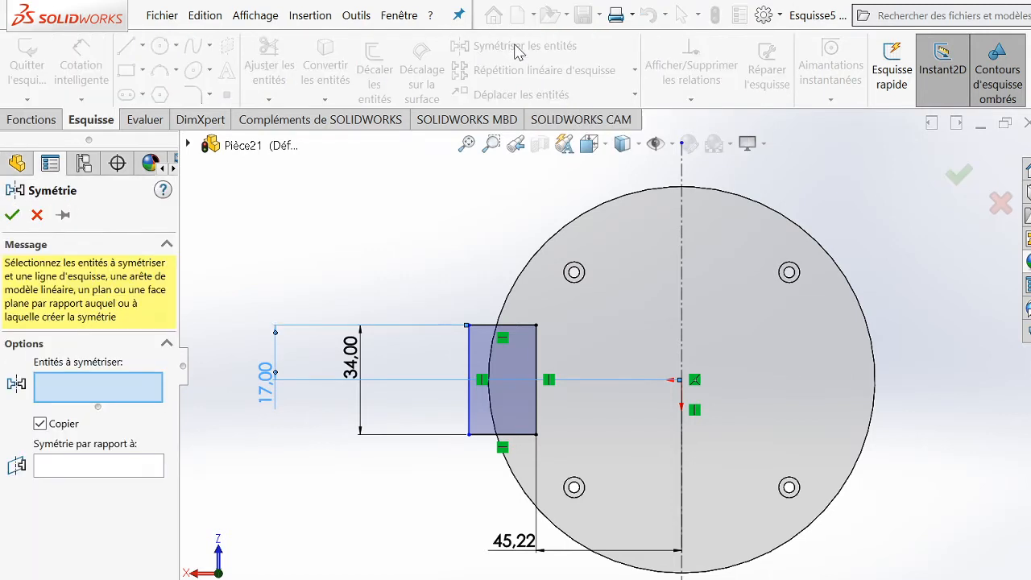
click(478, 326)
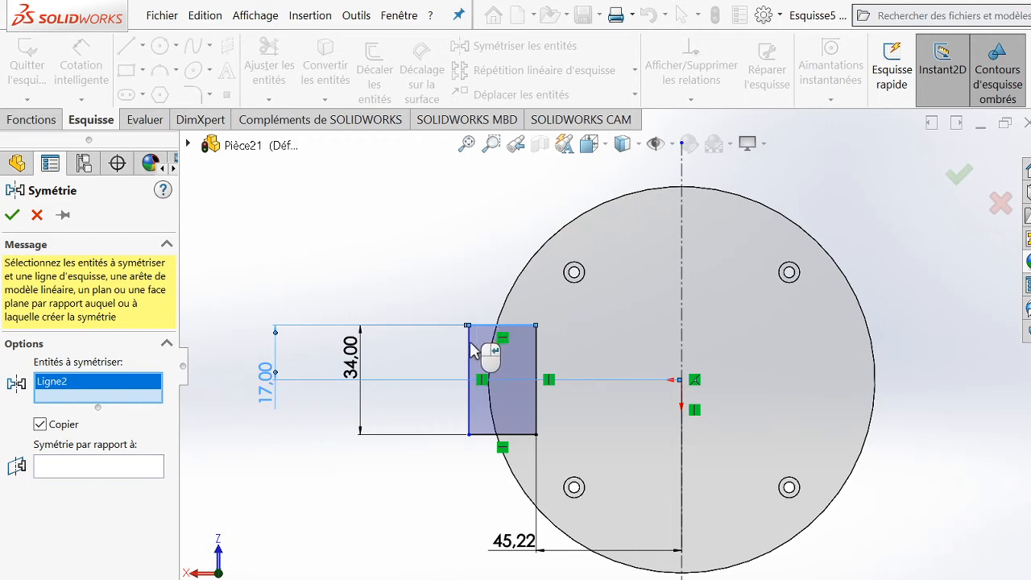
click(470, 367)
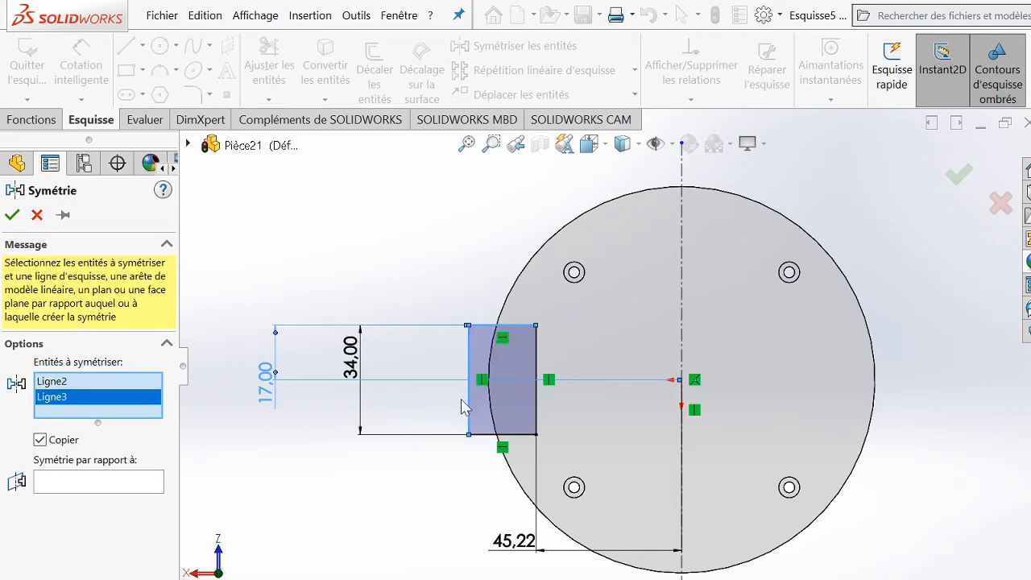
click(487, 435)
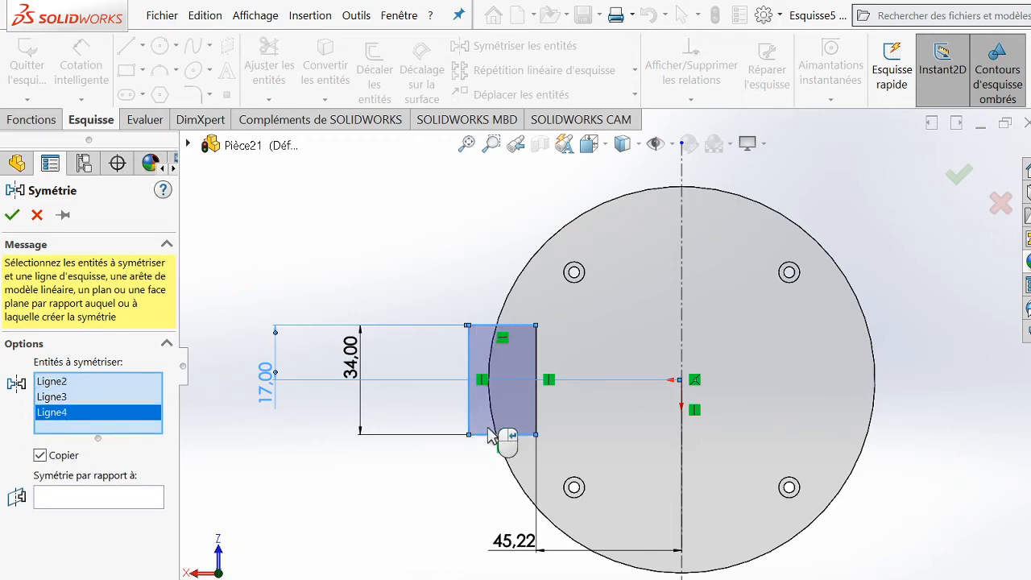
click(537, 415)
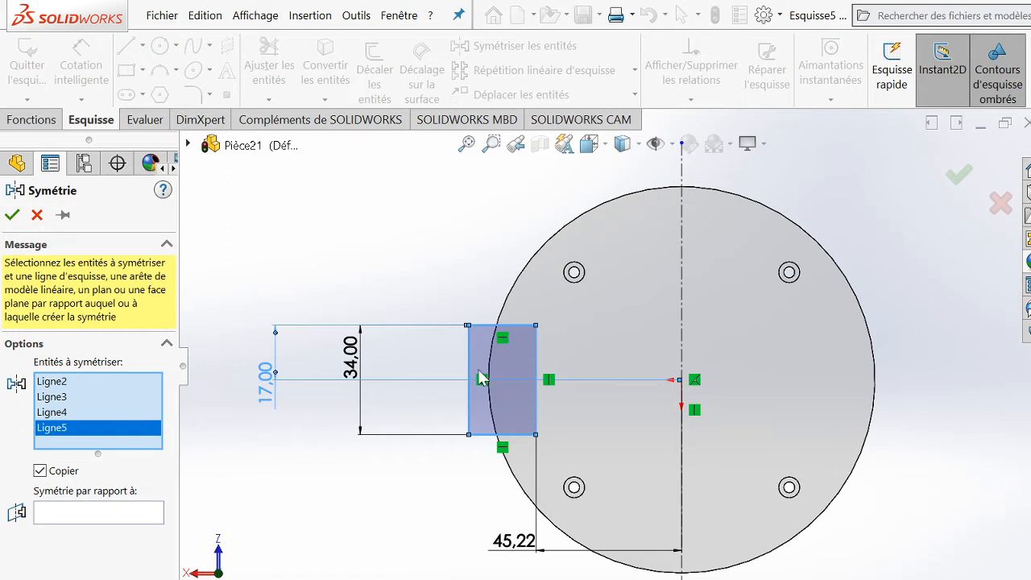
click(142, 519)
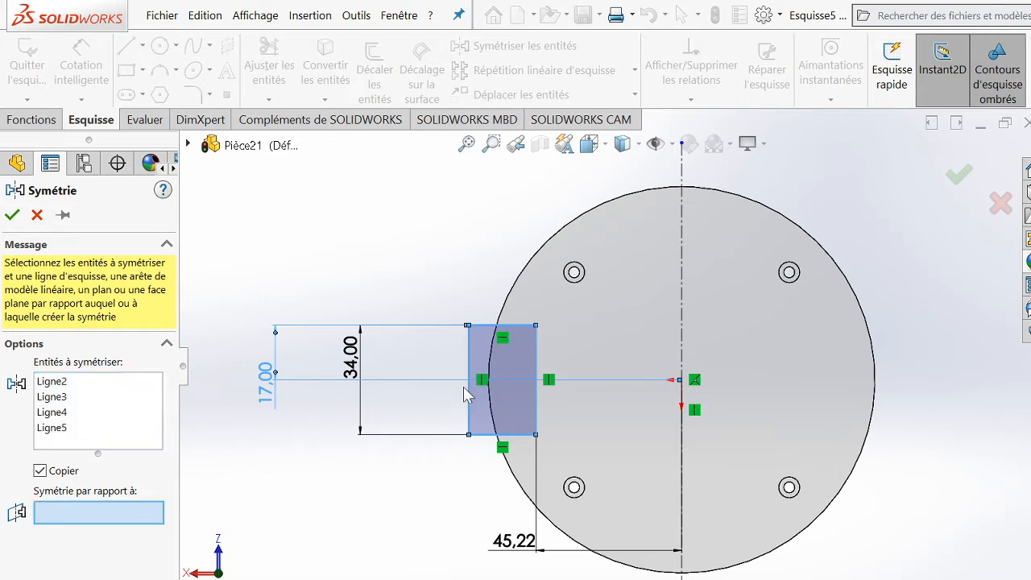
click(684, 299)
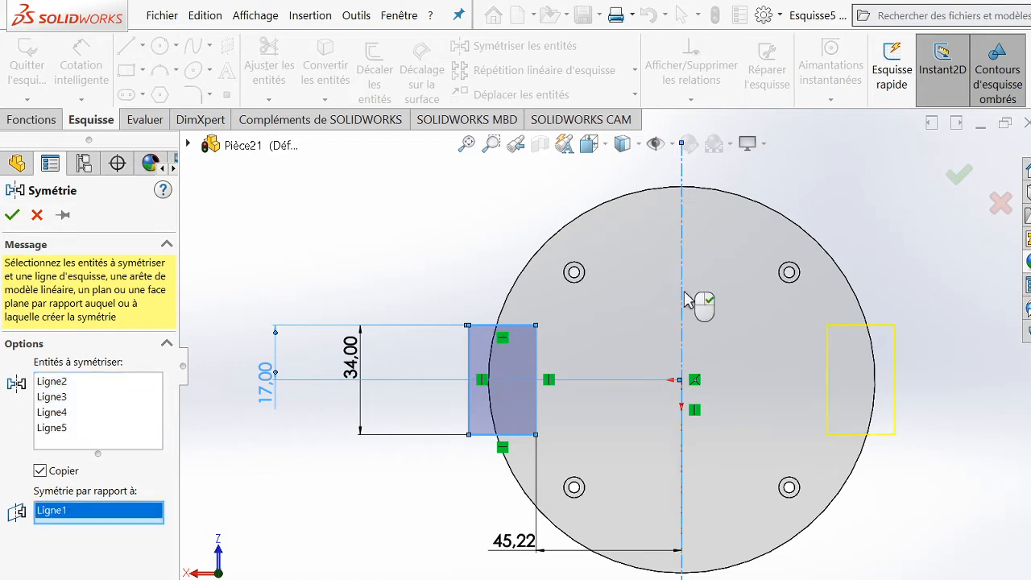
click(12, 215)
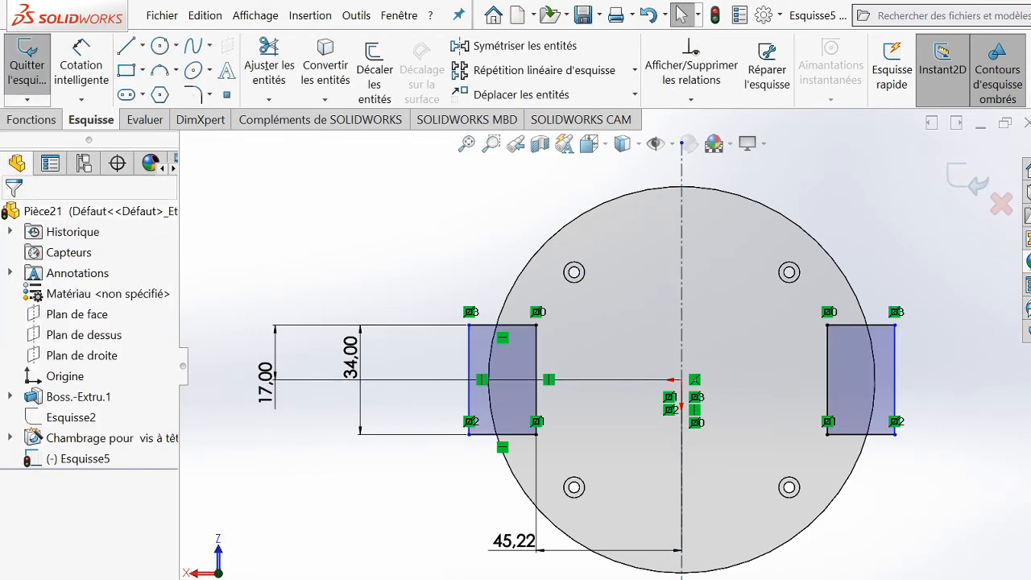
- Switch to the Assemblage1 assembly and examine from its underside how the wheels sit in the lower plate's cutouts
click(789, 579)
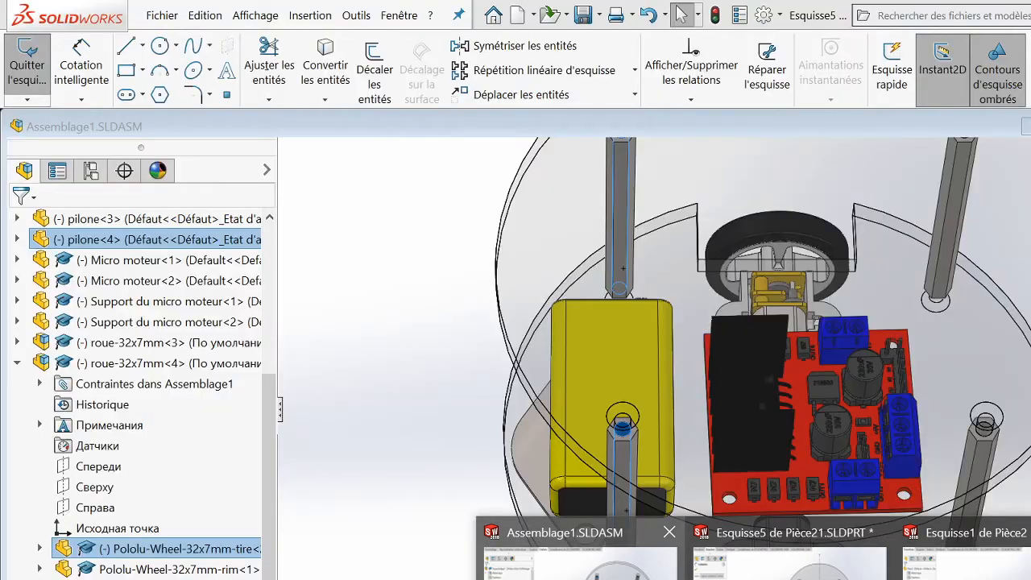
click(580, 564)
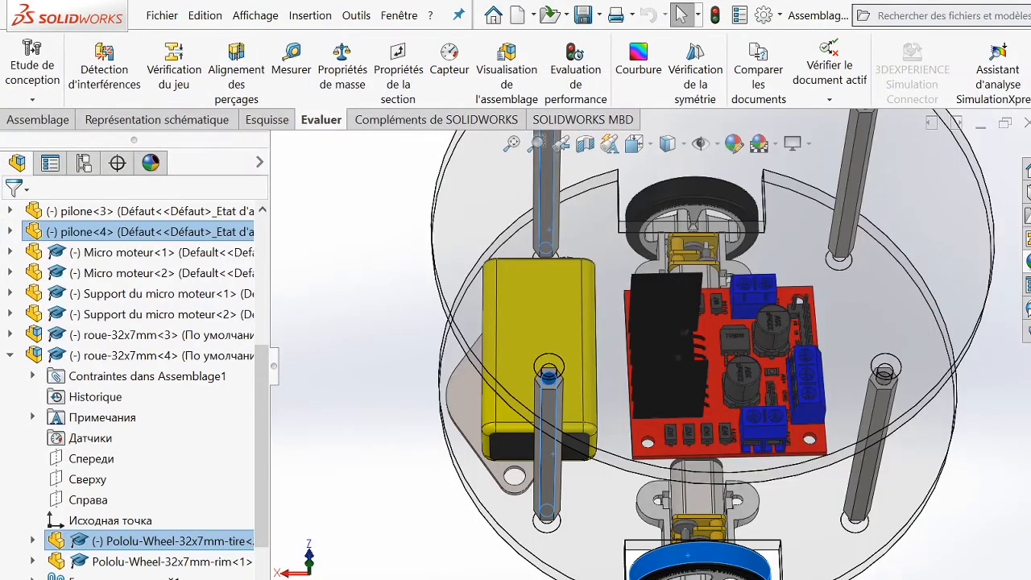
scroll(693, 559, up, 3)
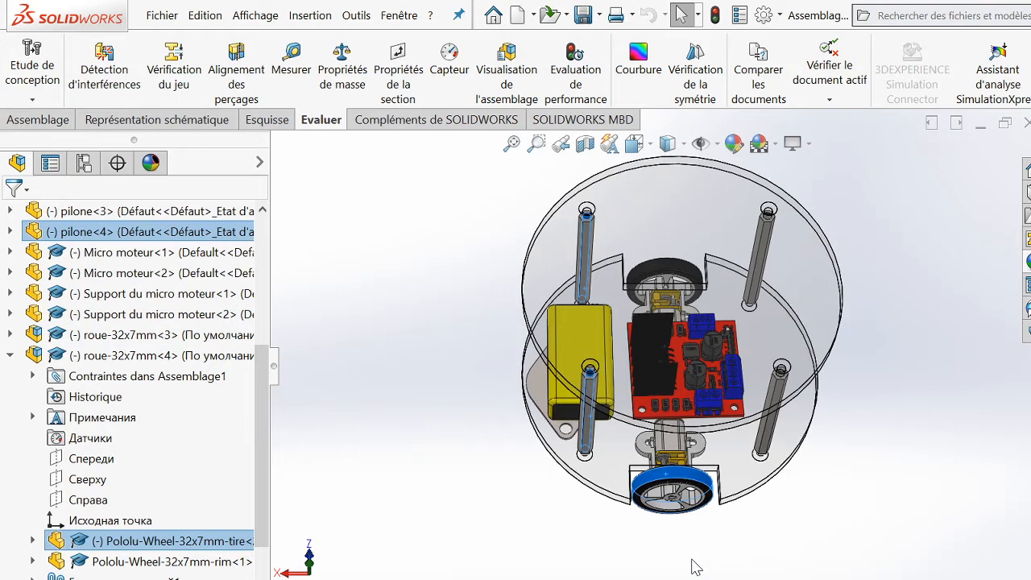
right_click(583, 550)
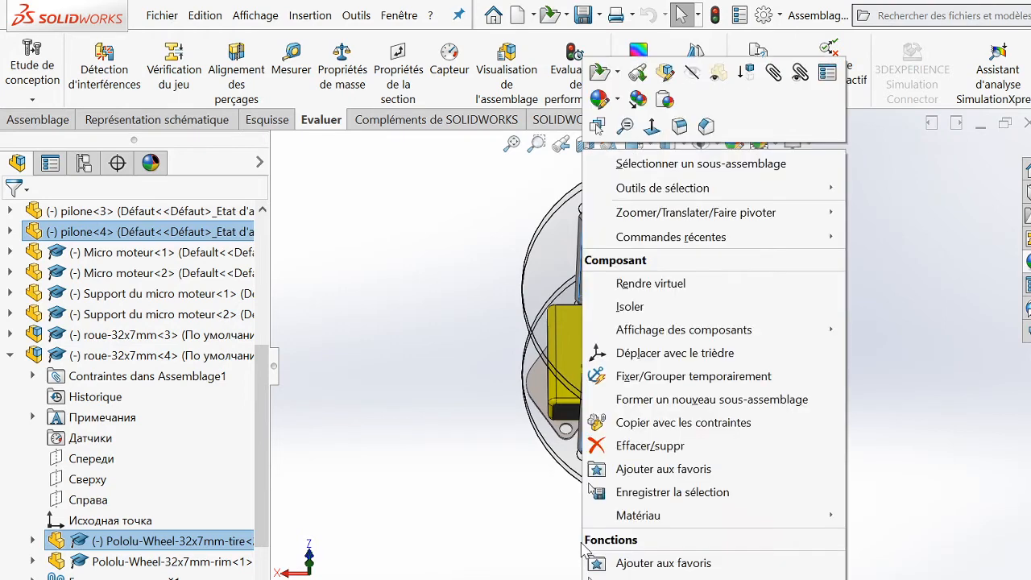
click(518, 533)
right_click(518, 534)
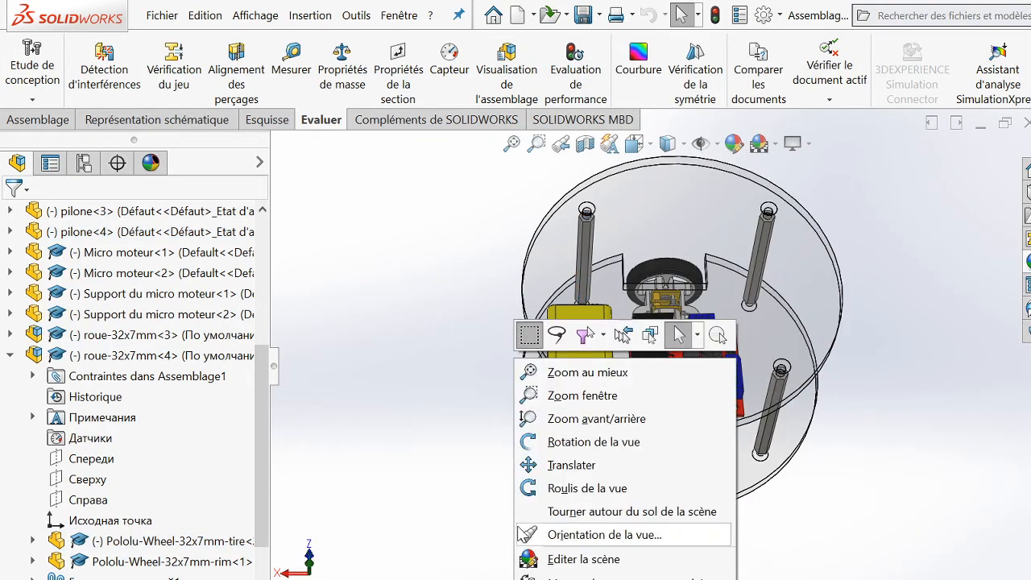
click(549, 443)
drag(420, 496, 691, 338)
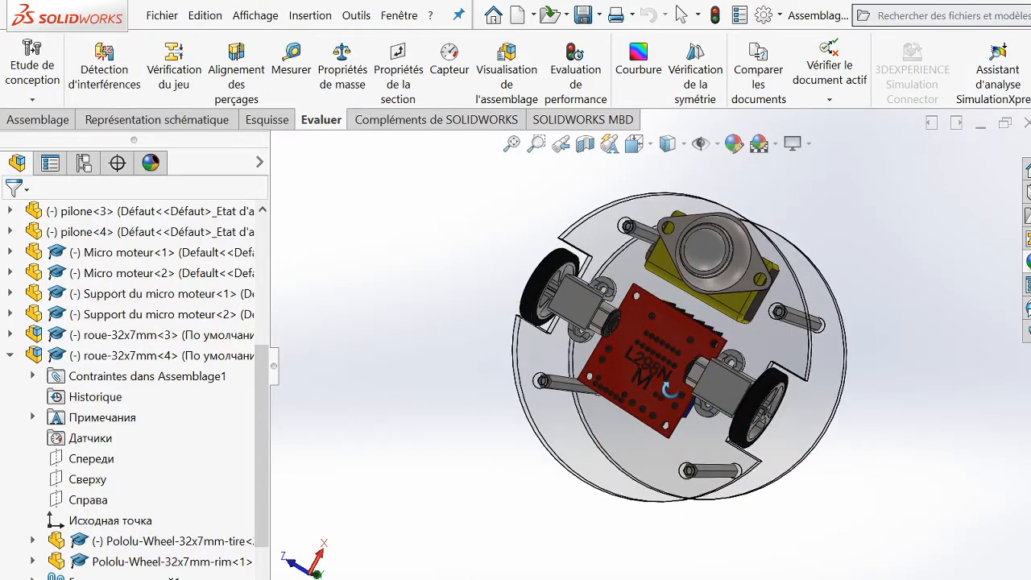
drag(671, 404, 692, 449)
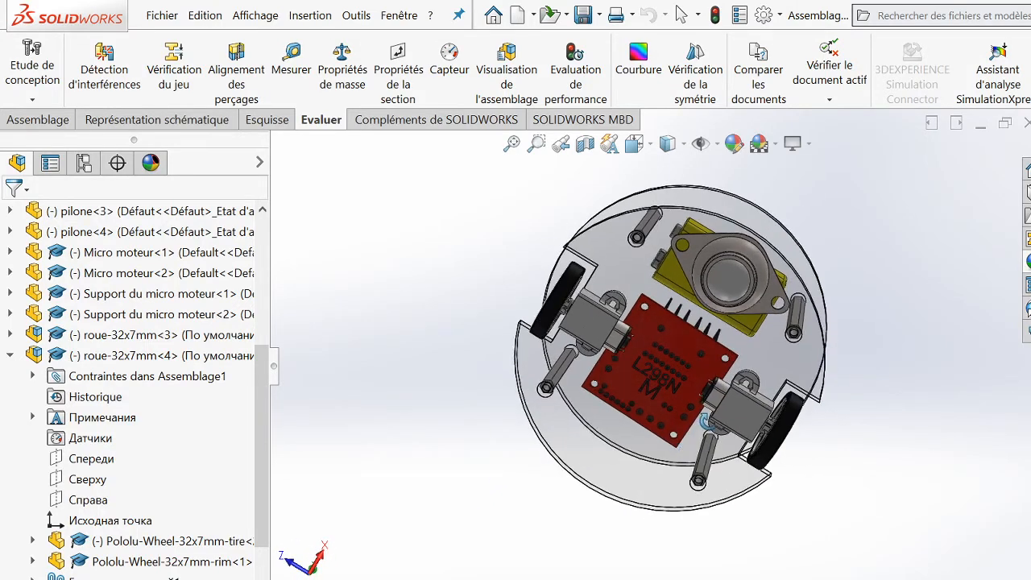
right_click(777, 408)
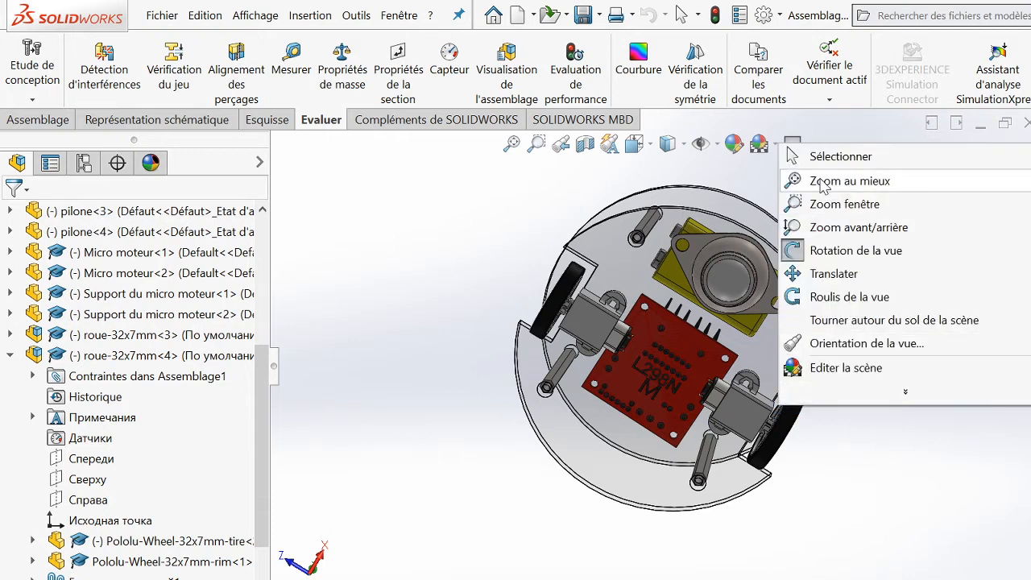
click(835, 161)
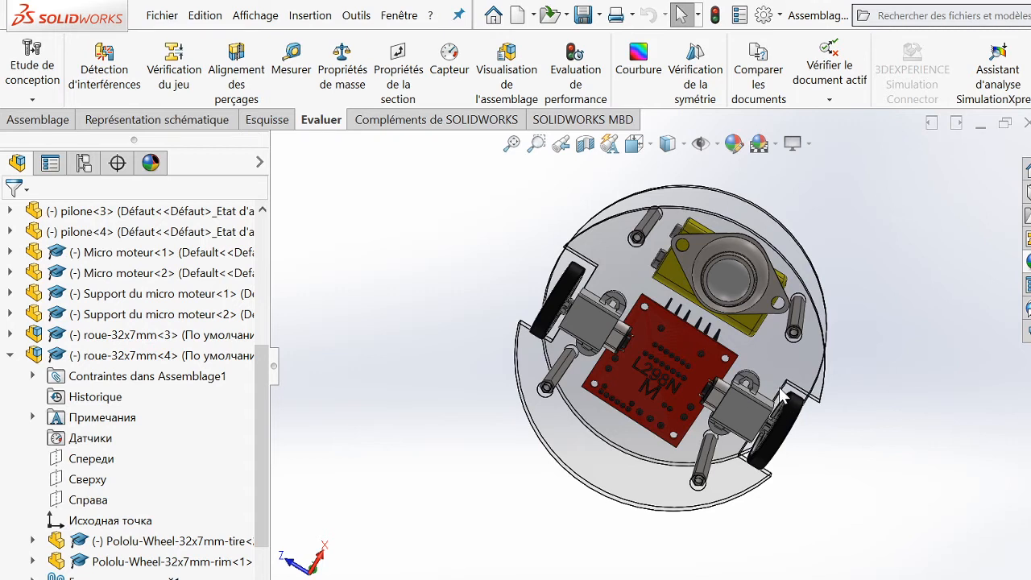
- Examine the assembly's wheels, motors and lower plate cutouts from an oblique angle
right_click(856, 456)
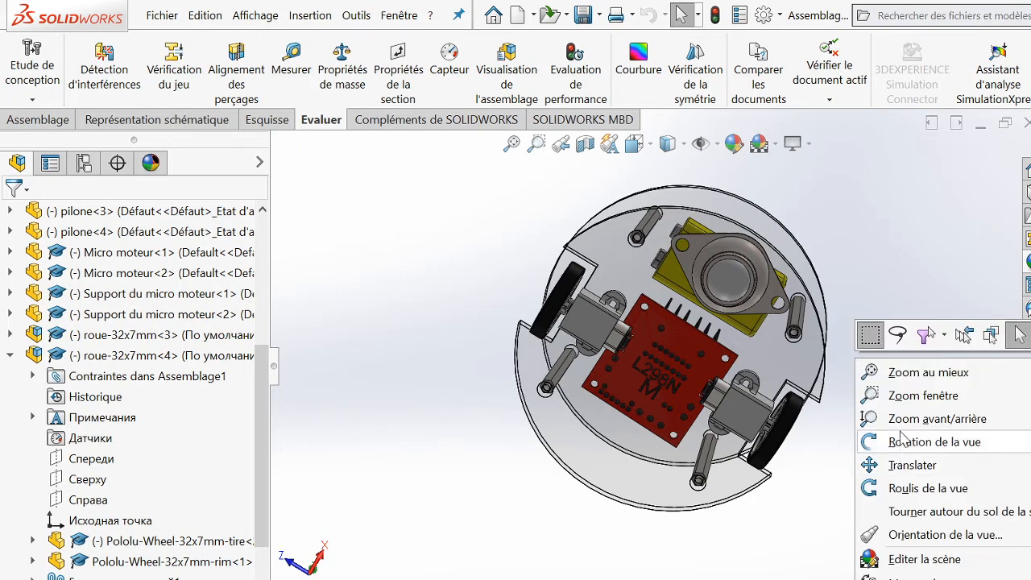
click(885, 440)
drag(888, 442, 853, 461)
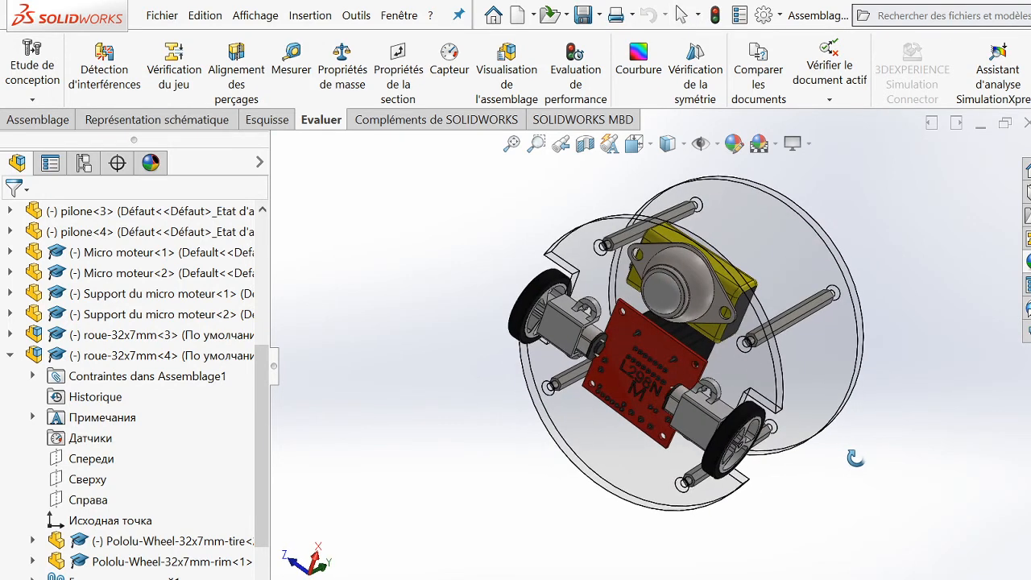
right_click(855, 460)
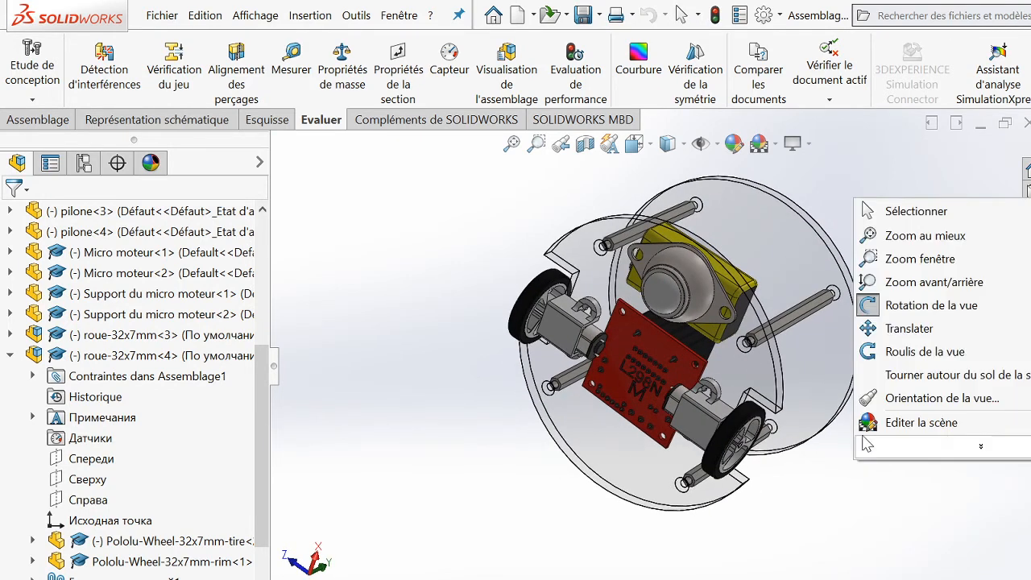
click(888, 211)
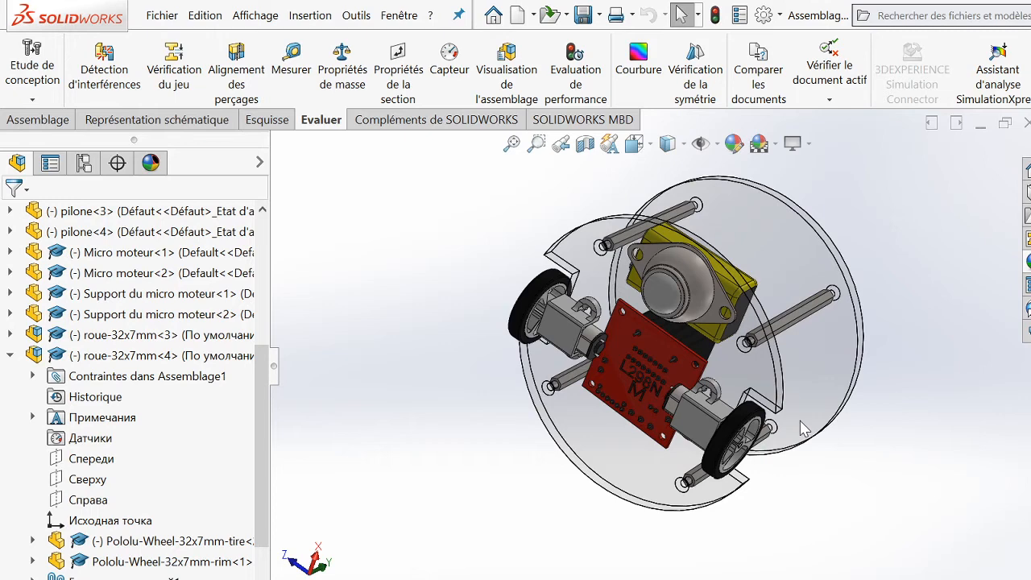
scroll(632, 367, up, 5)
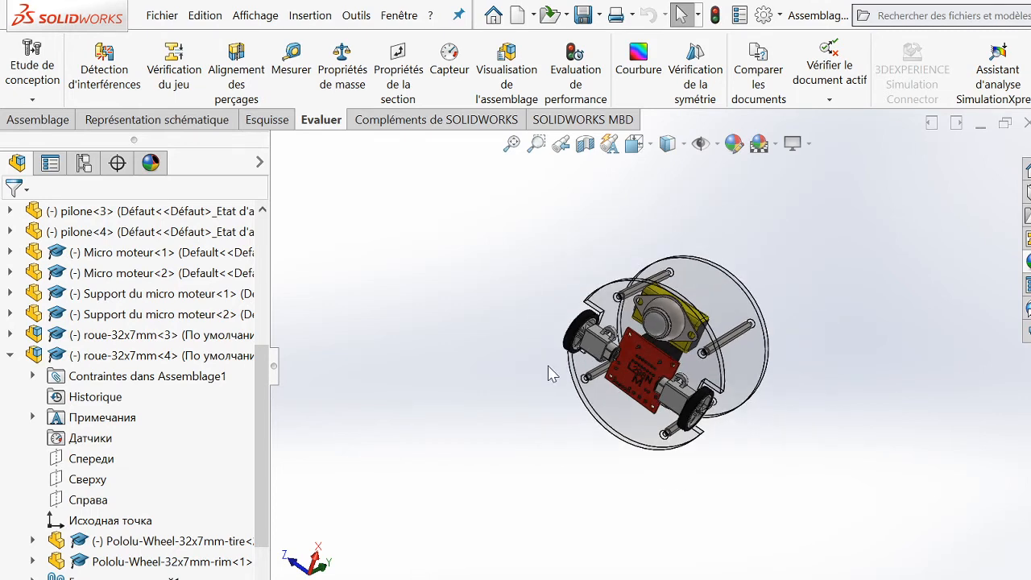
scroll(573, 338, down, 3)
right_click(892, 440)
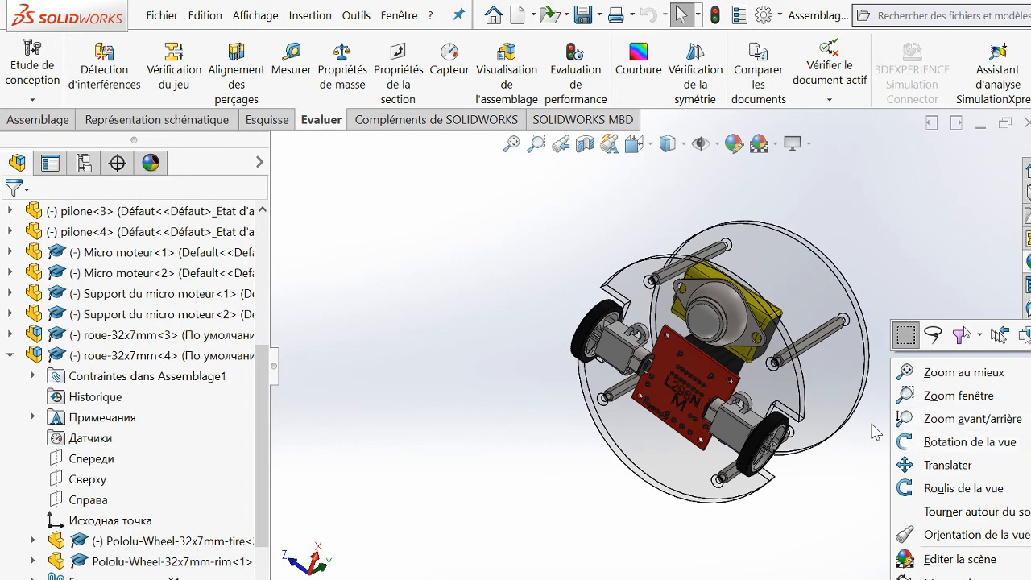
click(822, 487)
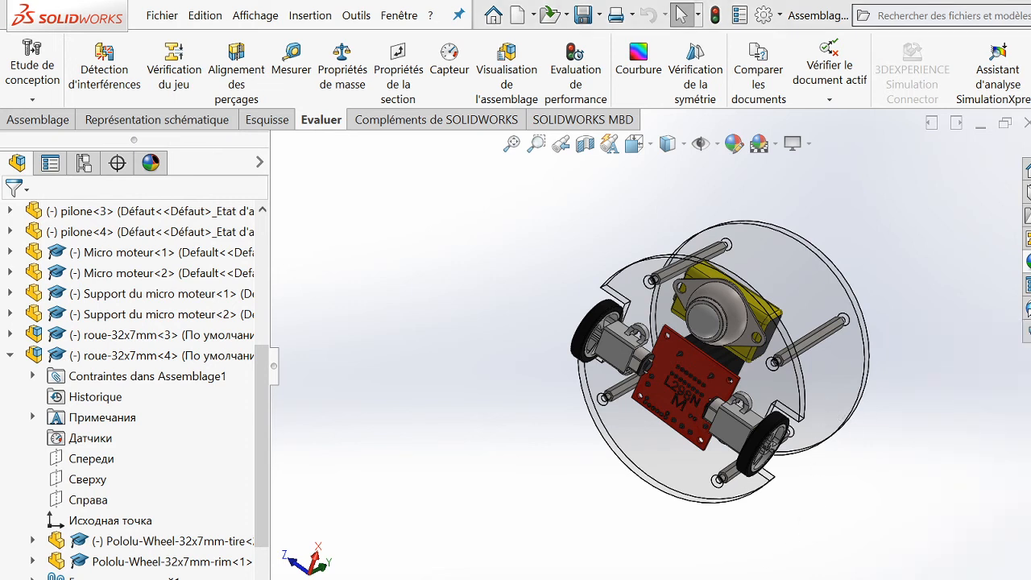
- Switch back to the Pièce21 sketch, start a blind 5 mm extruded cut from both rectangles and check its direction from the side
click(789, 564)
click(791, 565)
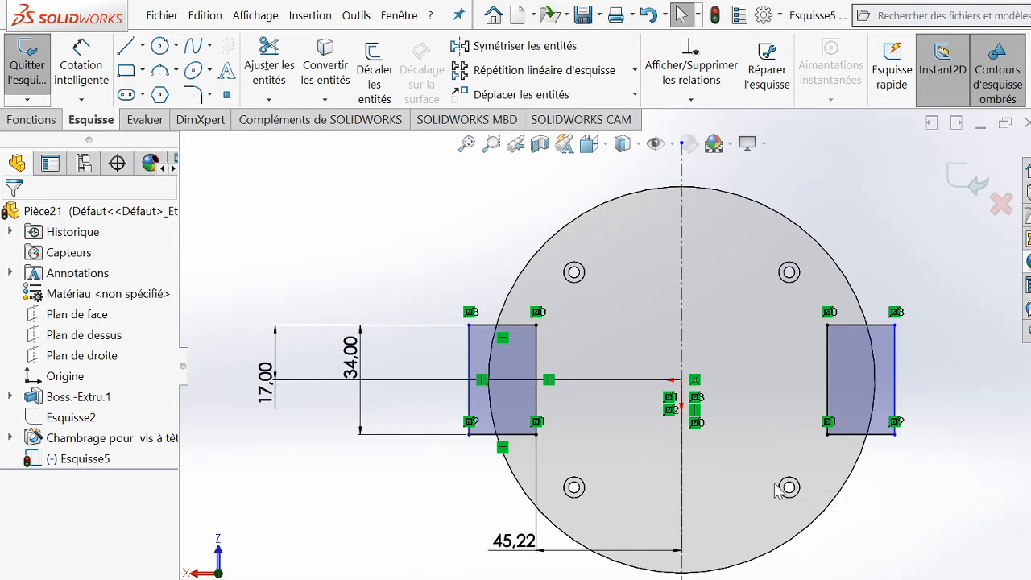
scroll(682, 313, down, 1)
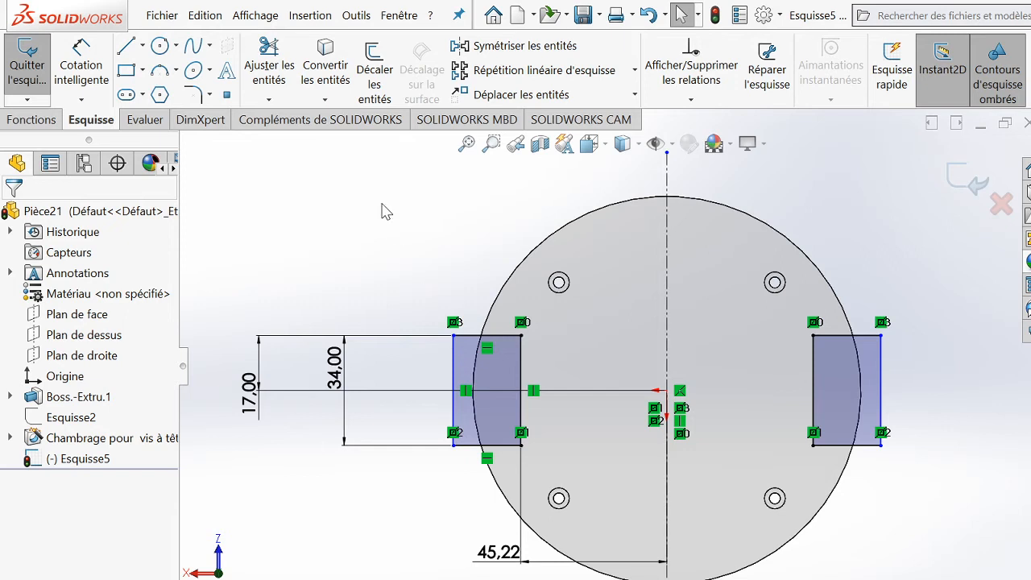
click(32, 121)
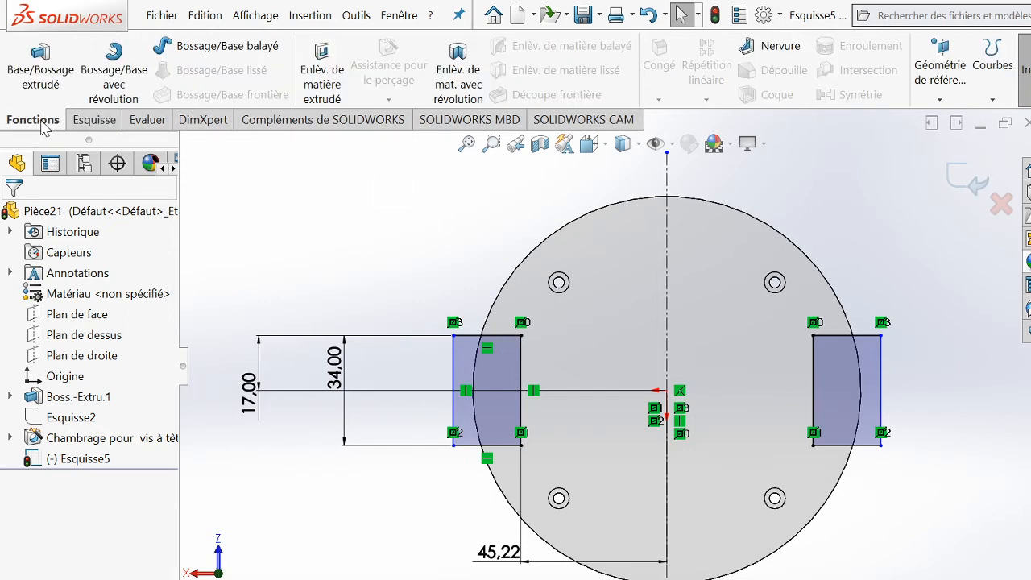
click(322, 84)
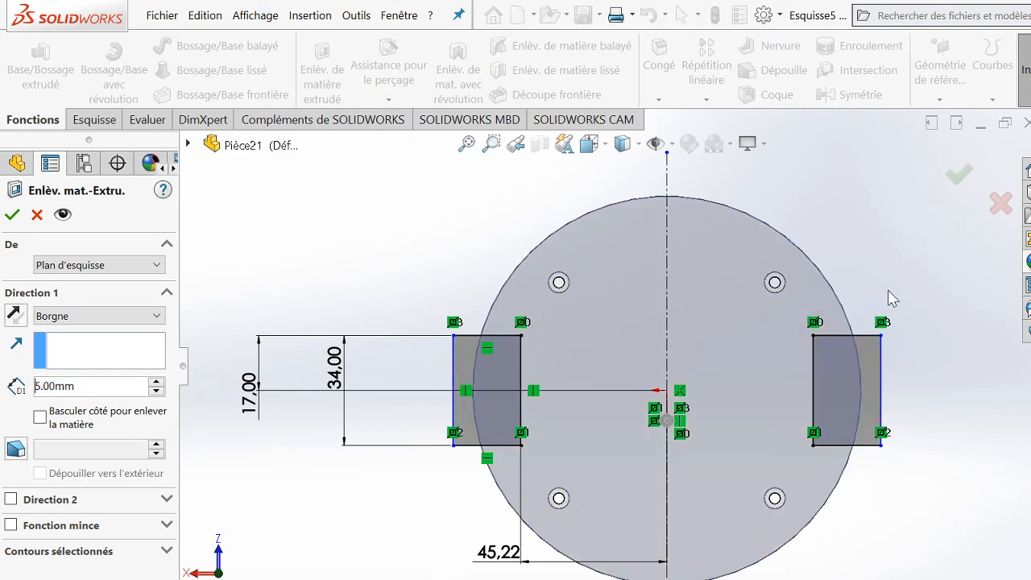
key(Left)
key(Left)
key(Left)
key(Left)
key(Left)
key(Left)
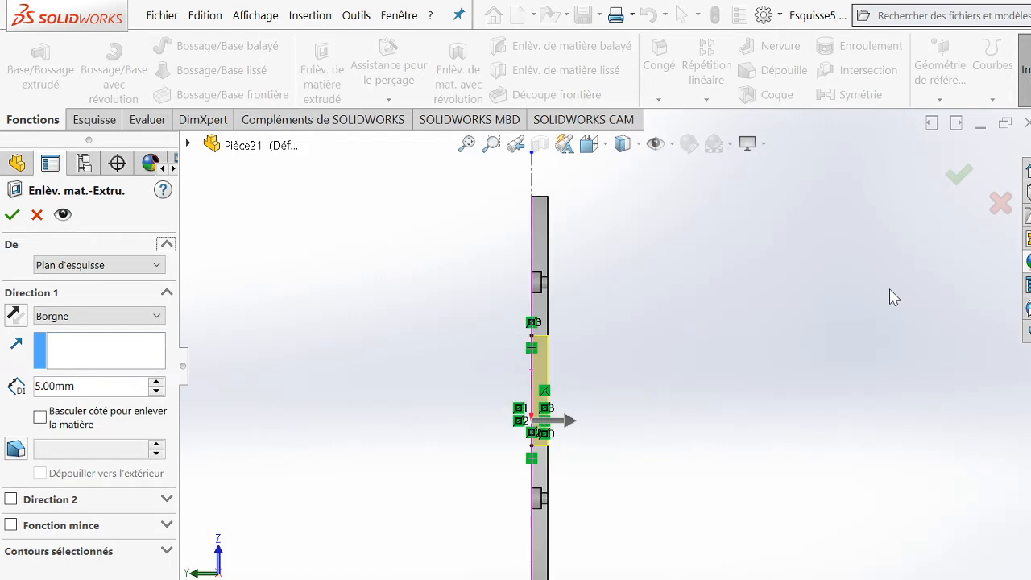
- Examine the cut preview of the two side rectangles on the disc from several angles
key(Right)
key(Right)
key(Right)
key(Right)
key(Right)
key(Right)
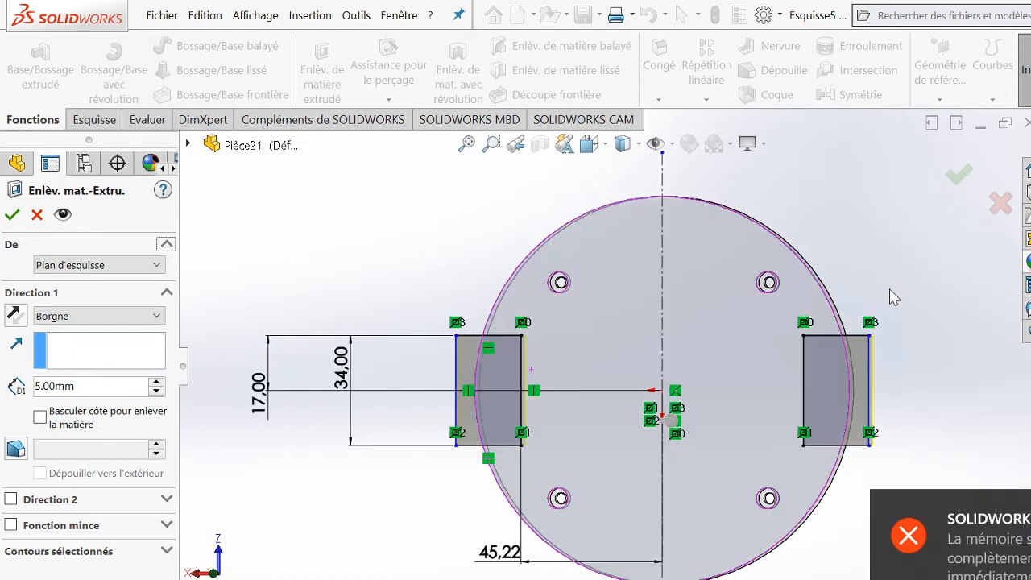
key(Right)
key(Right)
key(Right)
key(Right)
key(Left)
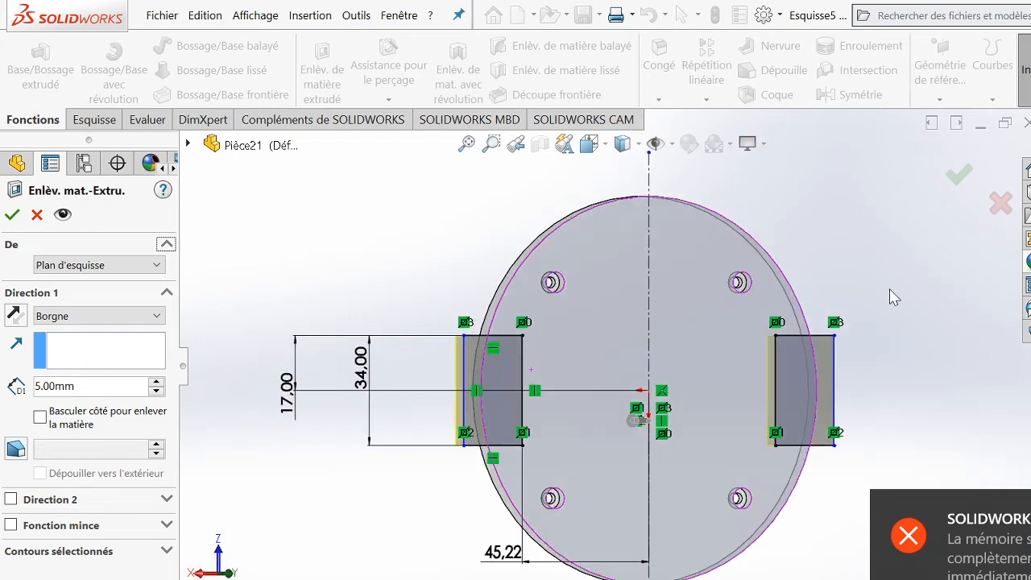
key(Left)
key(Left)
key(Left)
key(Left)
key(Right)
key(Right)
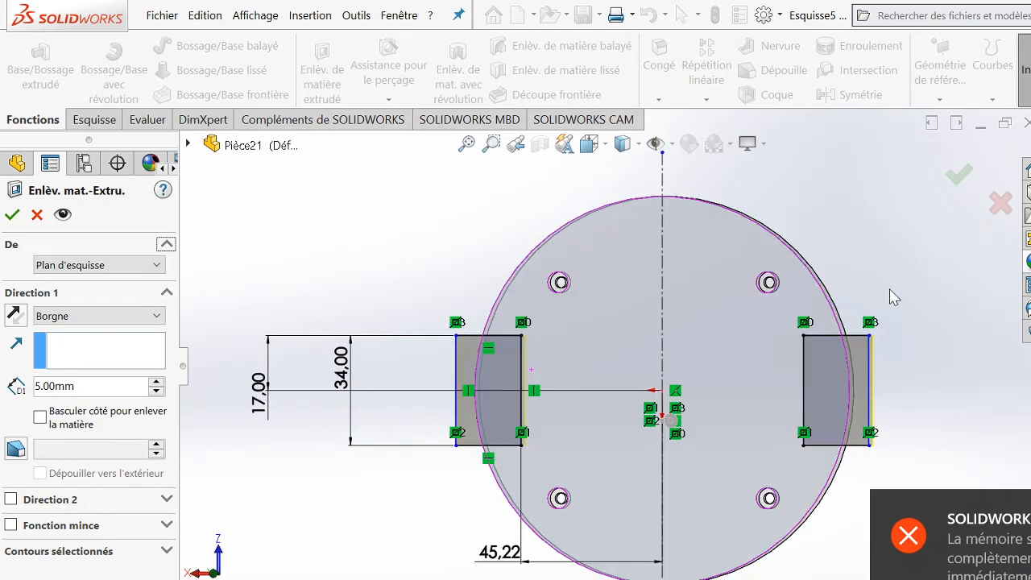
key(Up)
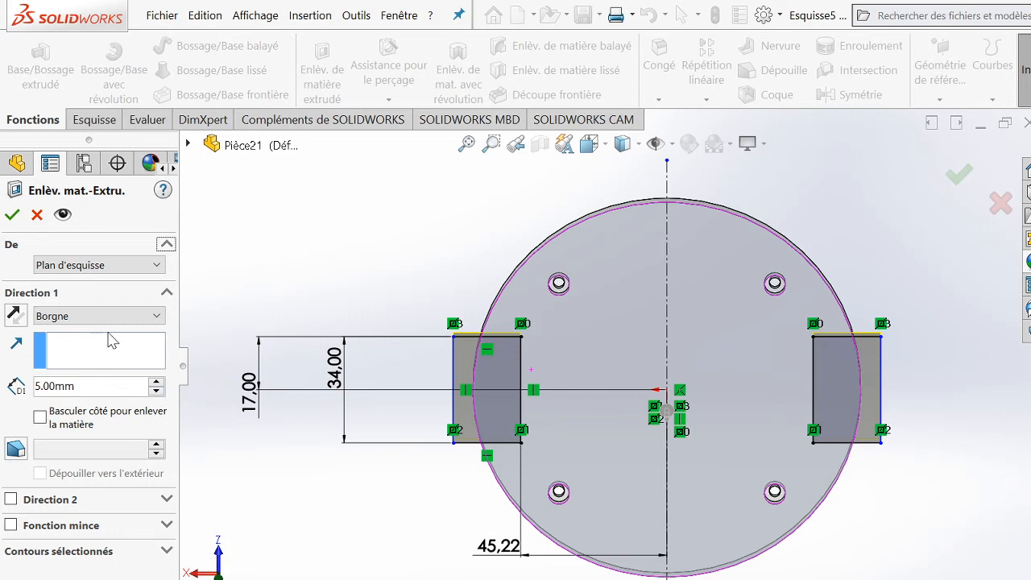
- Cut the two side rectangles through all of the disc (A travers tout) and clear the selection
click(149, 319)
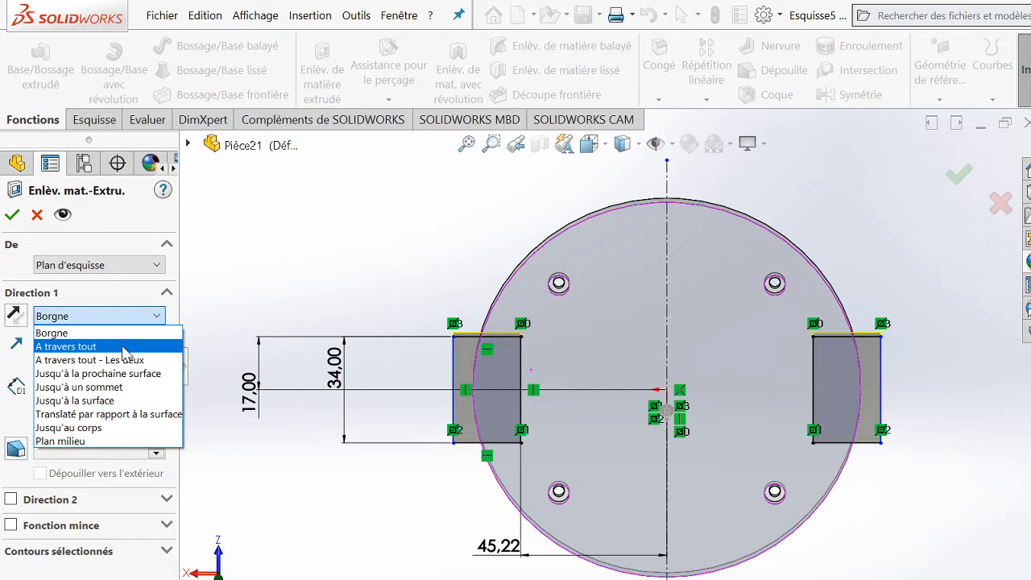
click(66, 346)
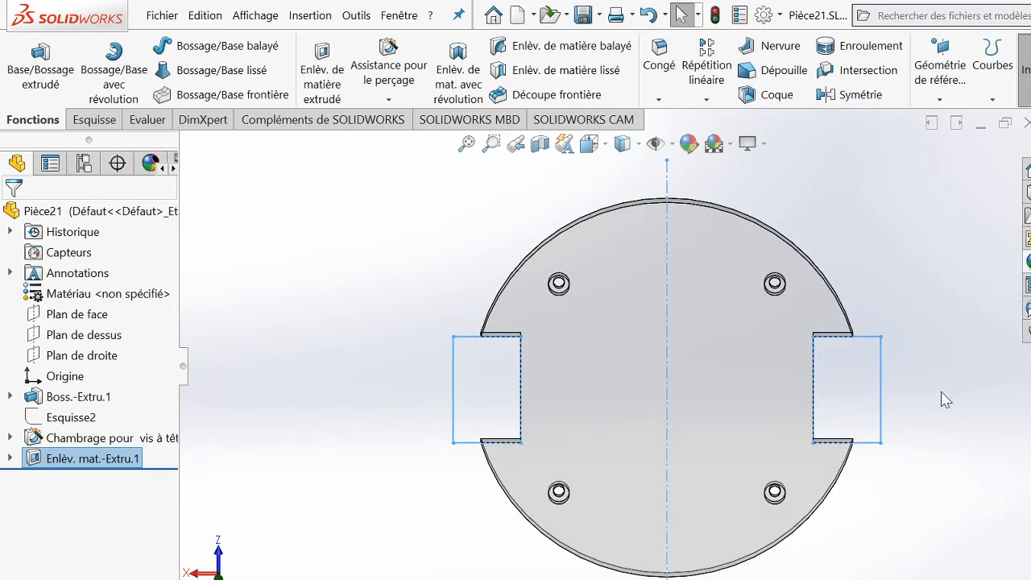
scroll(916, 376, up, 4)
right_click(797, 429)
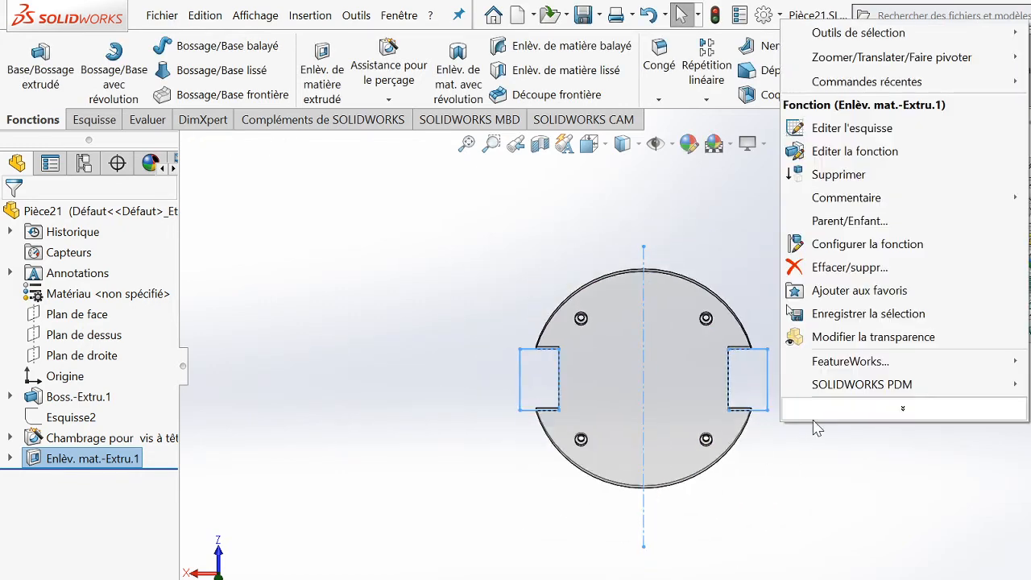
click(703, 174)
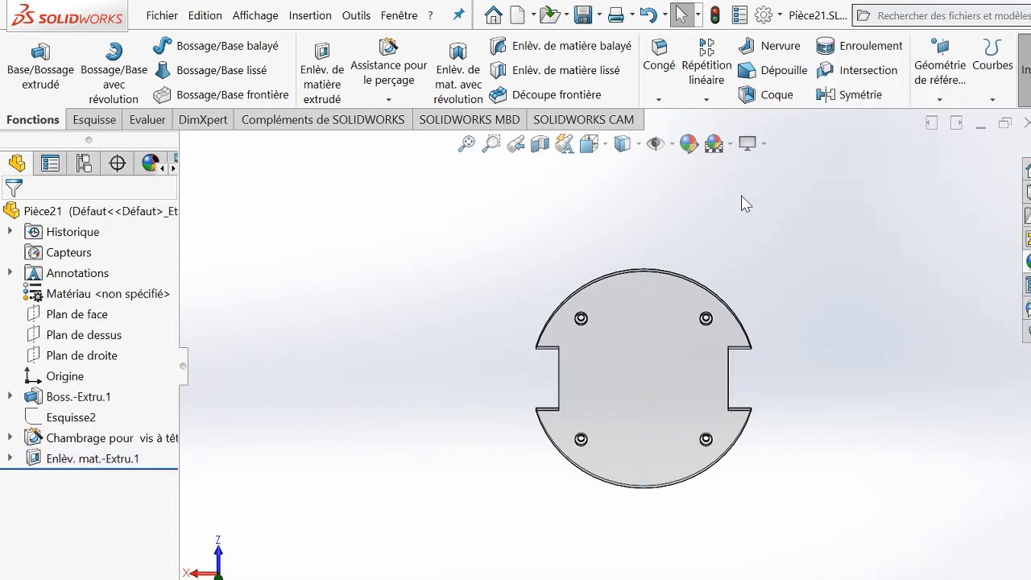
- Save the notched disc part
right_click(800, 239)
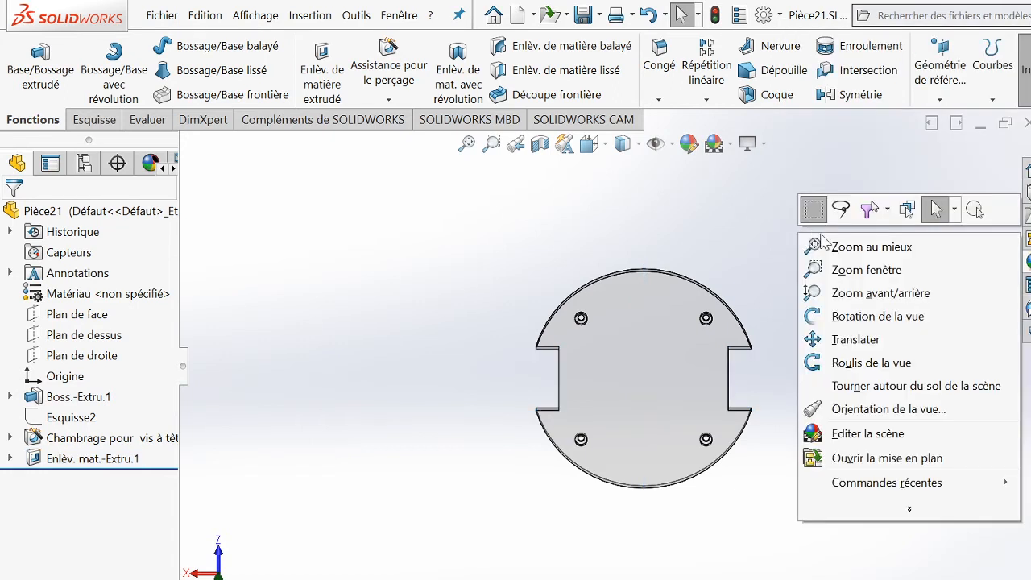
click(847, 317)
drag(835, 282, 516, 428)
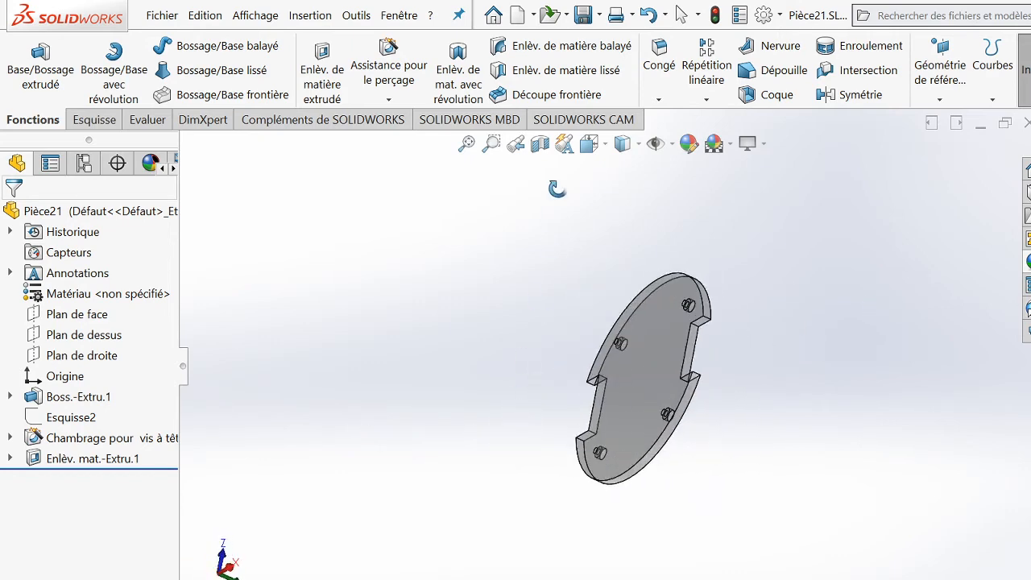
click(583, 14)
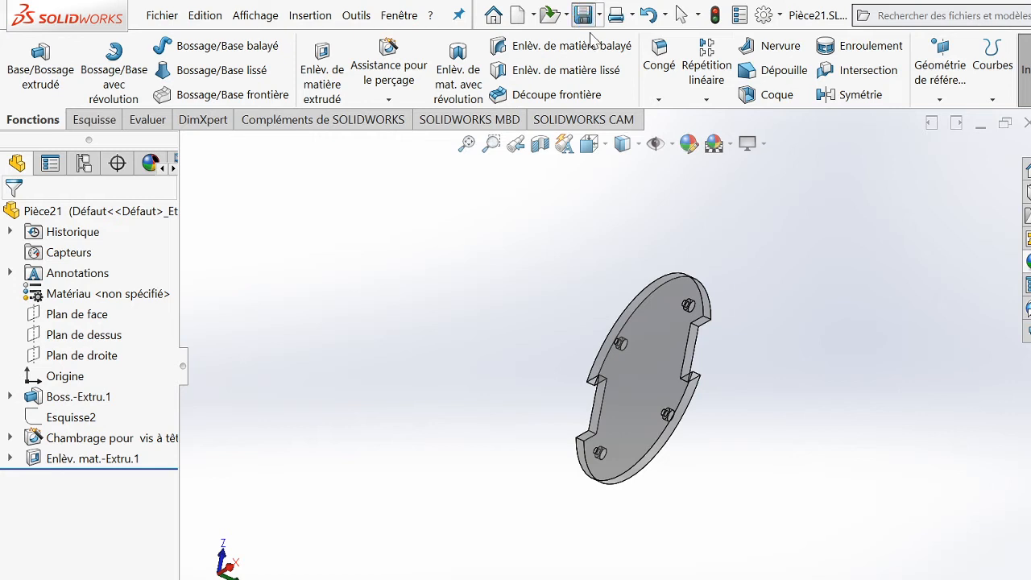
scroll(683, 347, down, 2)
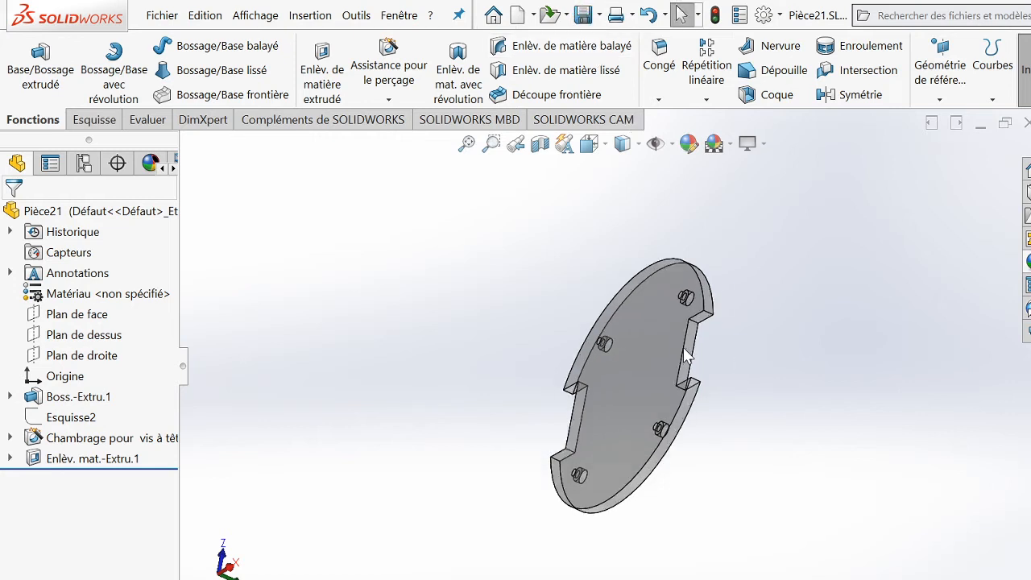
scroll(683, 347, up, 3)
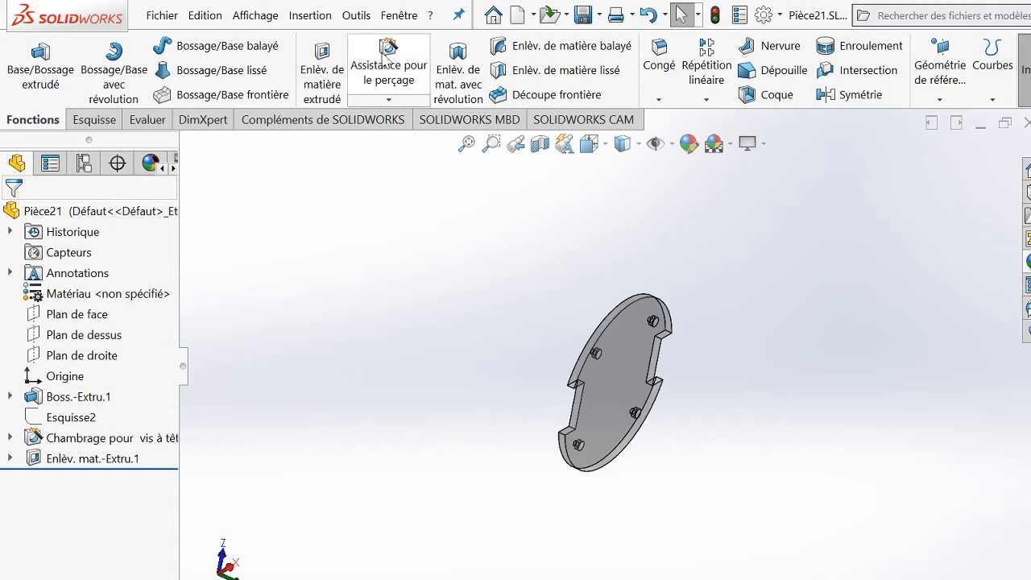
- Create a new part document and start a sketch on the top plane (Plan de dessus)
click(520, 18)
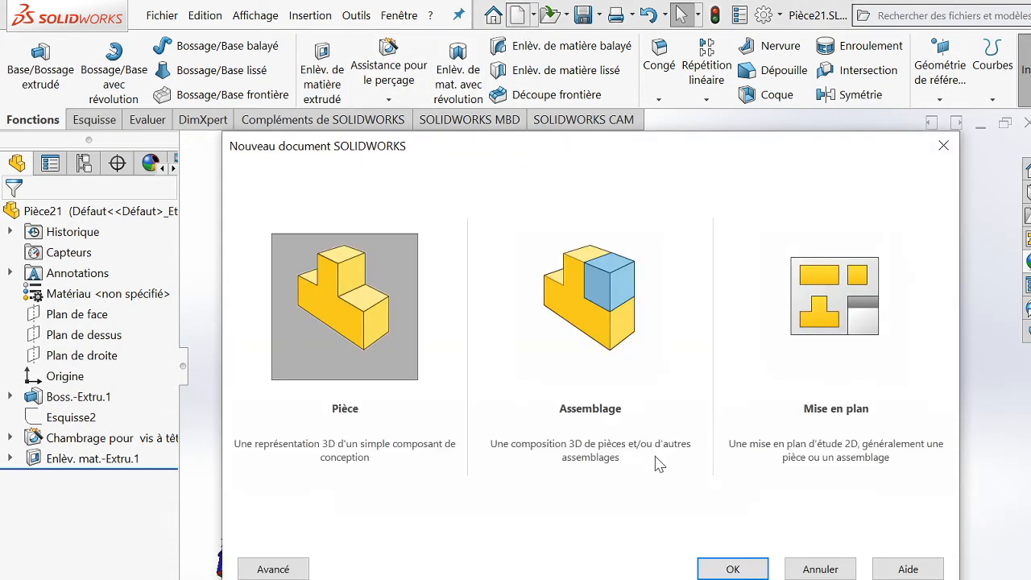
click(731, 569)
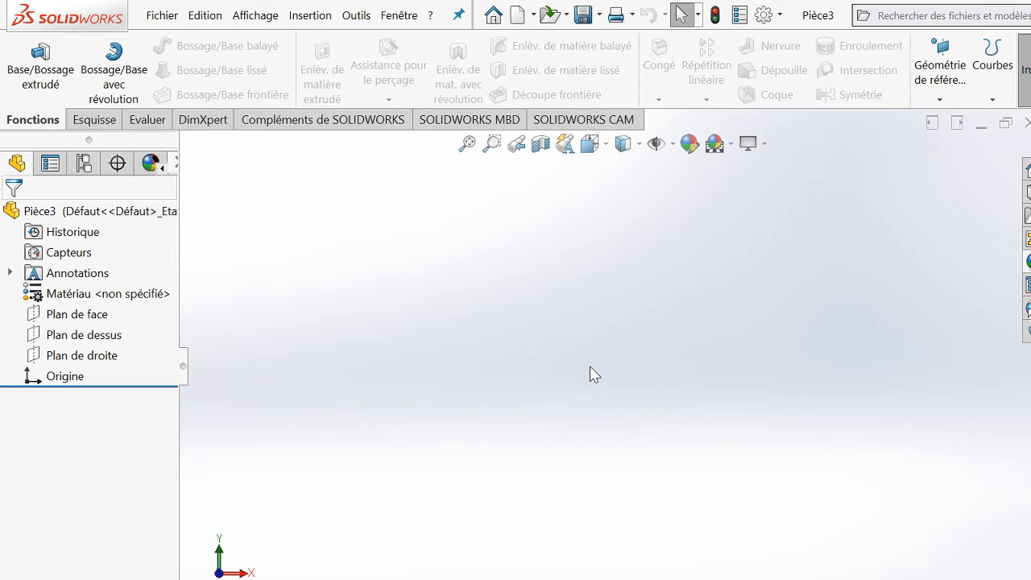
click(81, 334)
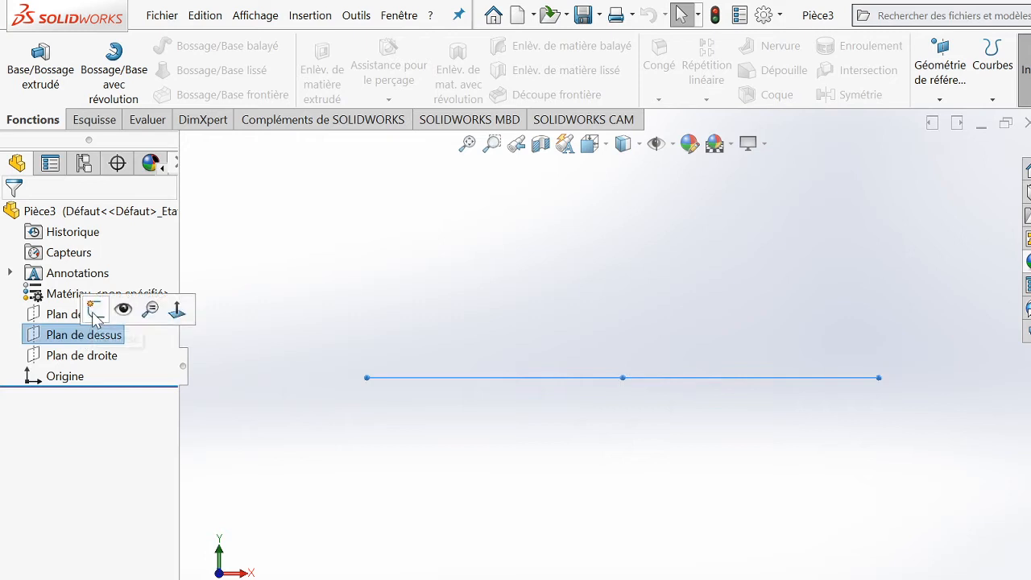
click(94, 310)
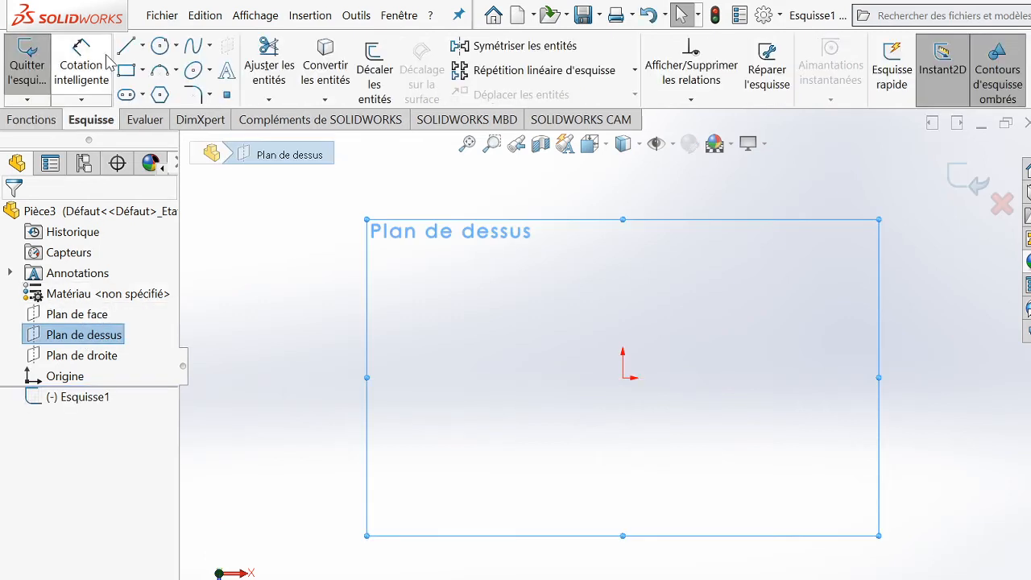
- Sketch a six-sided inscribed-circle polygon centred on the origin, with sides about 25 mm long
click(162, 95)
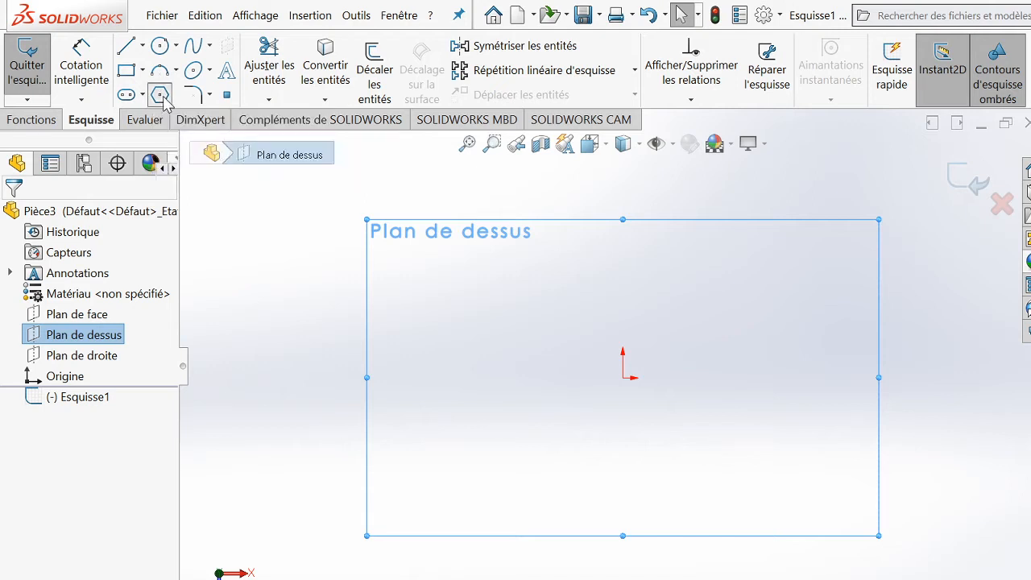
click(624, 376)
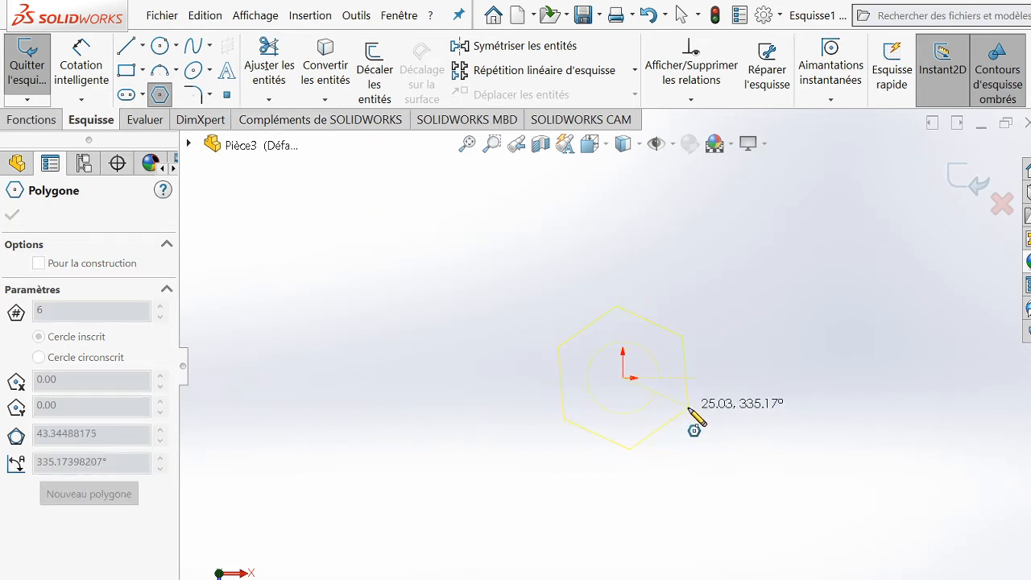
click(689, 410)
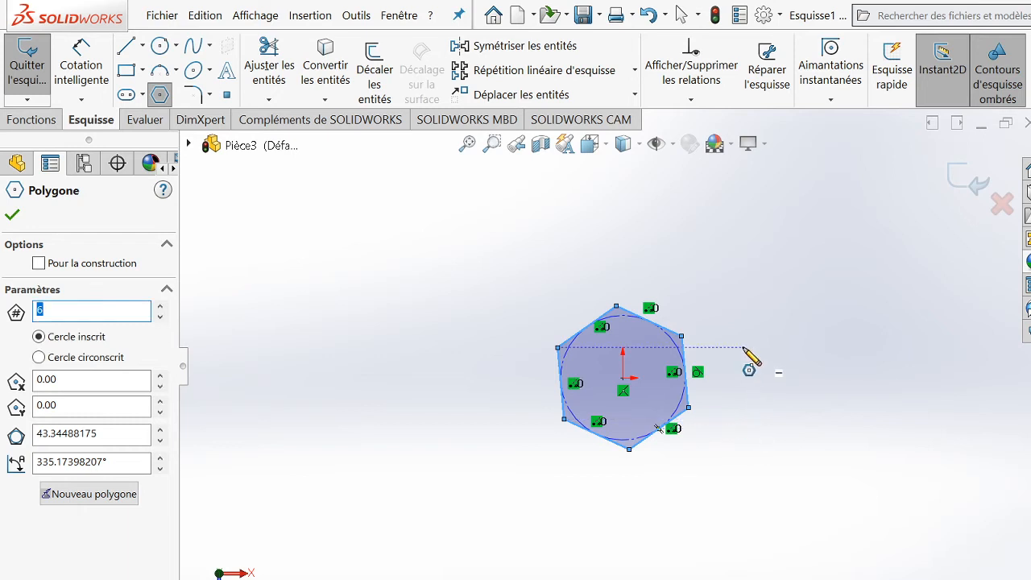
- Dimension the hexagon's upper-left side at 3 mm with Smart Dimension
click(80, 71)
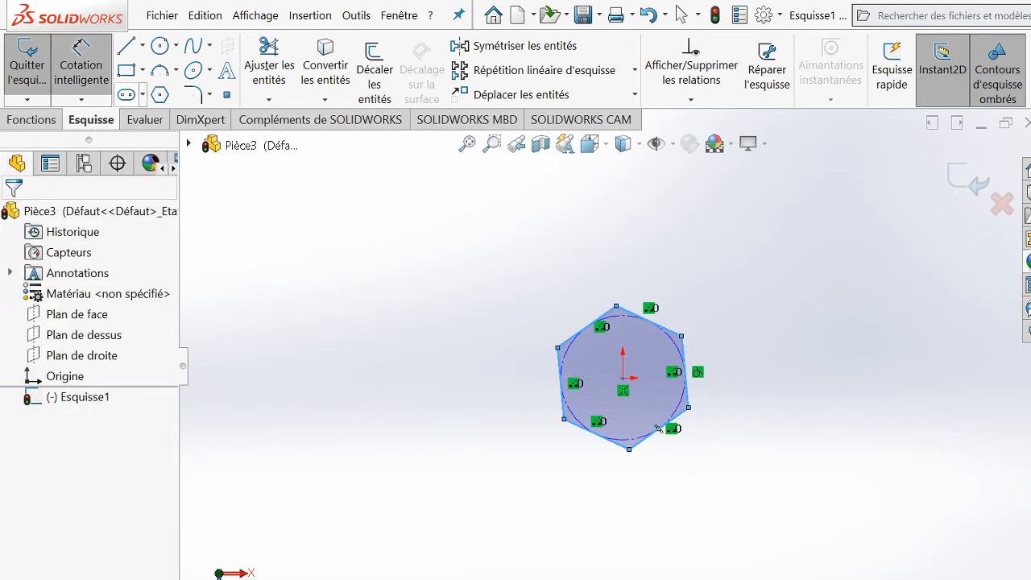
click(575, 335)
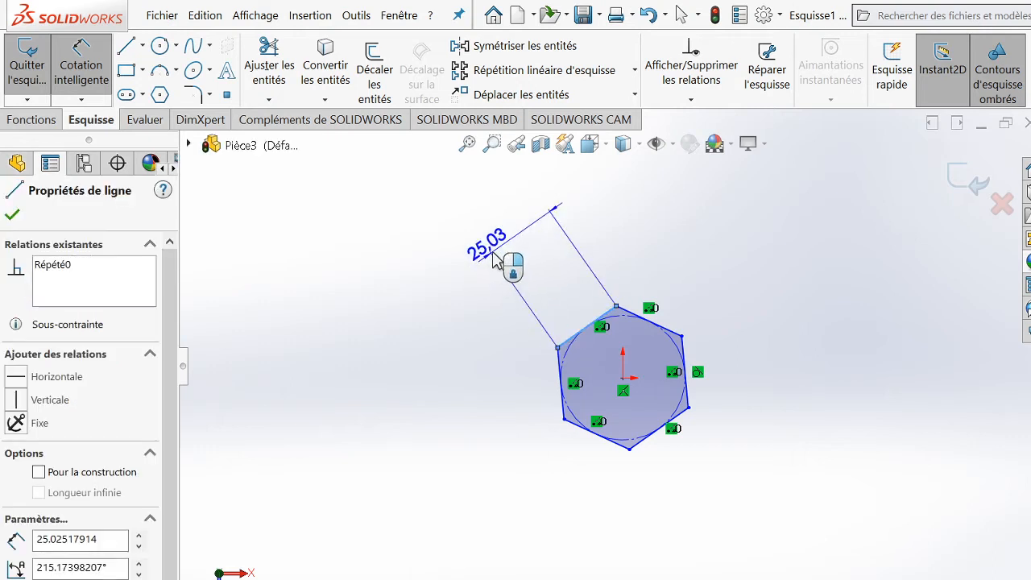
click(494, 260)
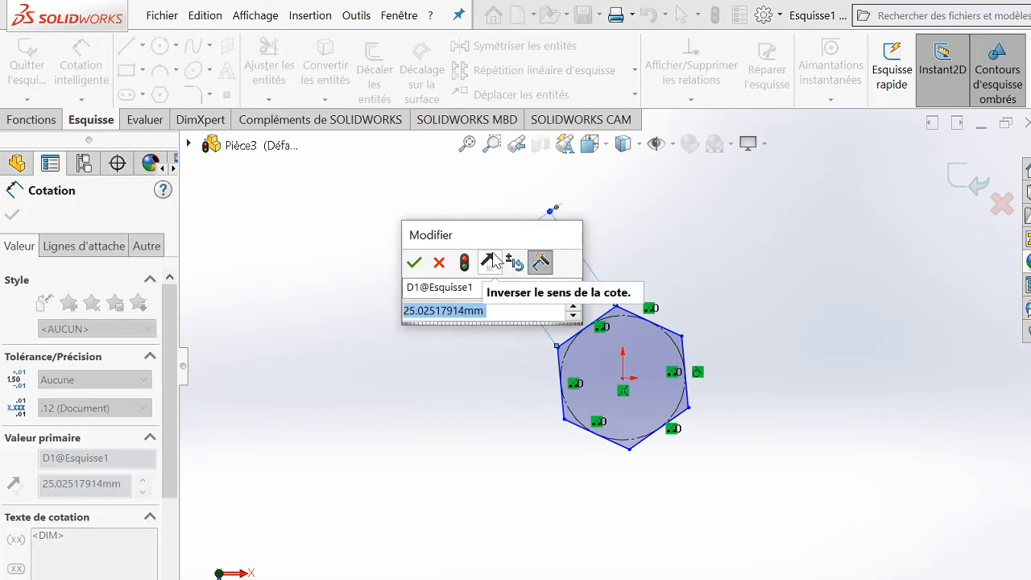
text(3)
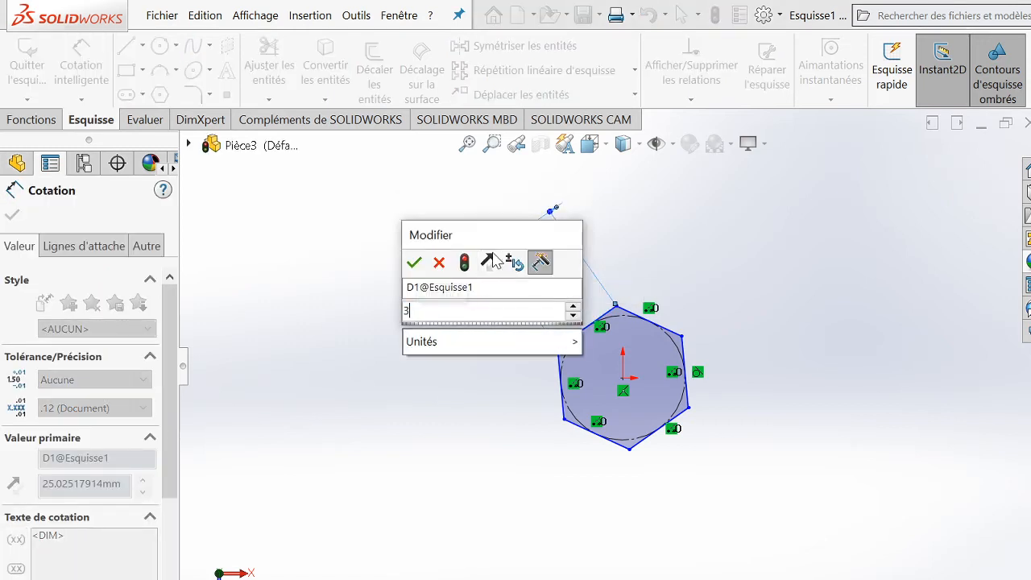
key(Return)
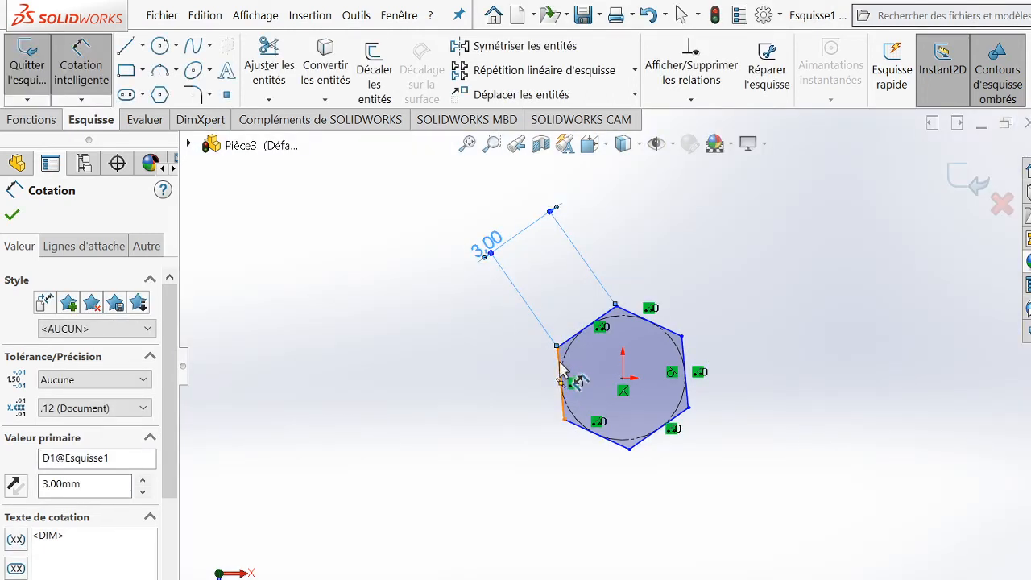
- Add a 3 mm vertical dimension to the hexagon's left side
click(562, 371)
click(416, 372)
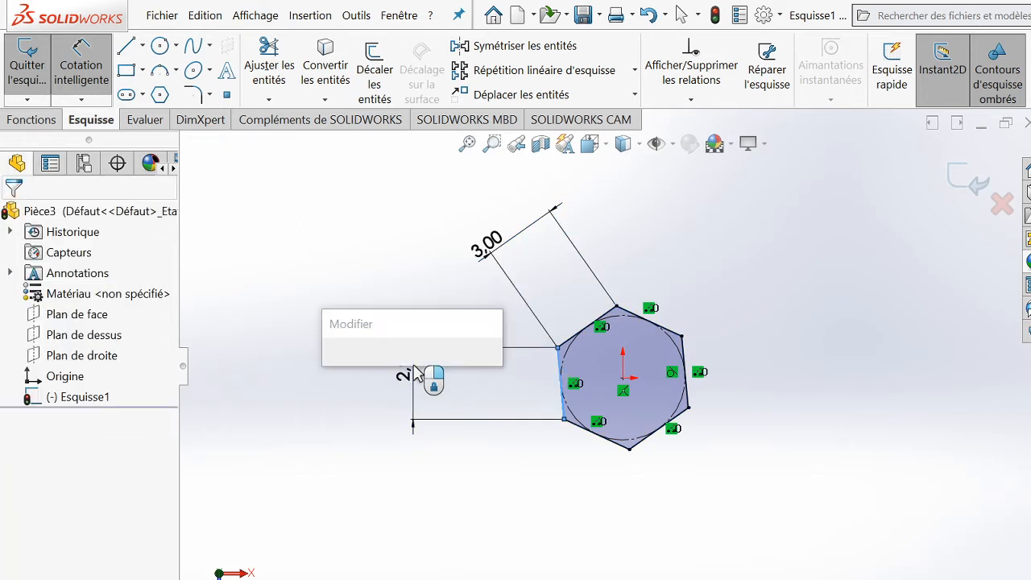
text(3)
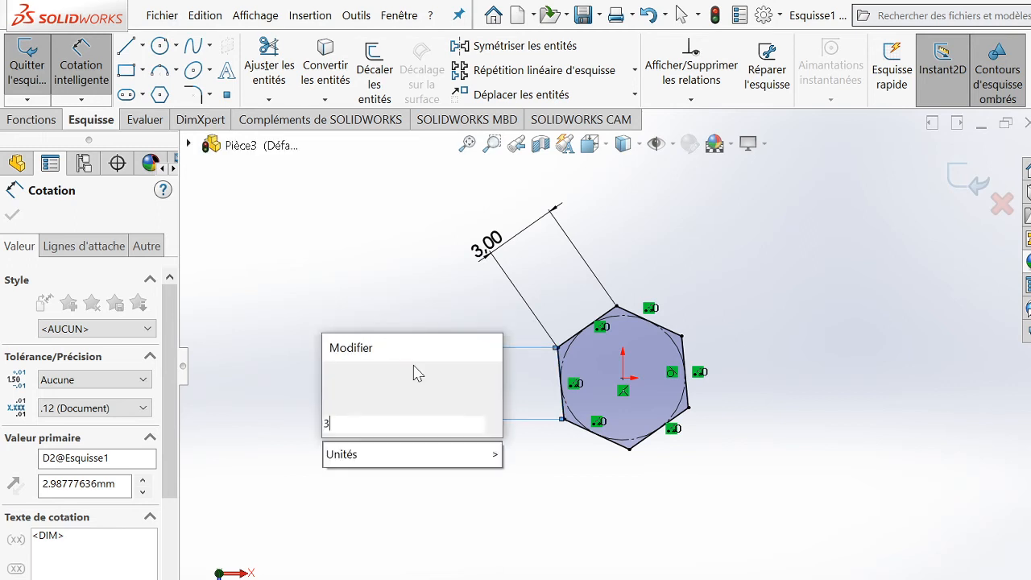
key(Return)
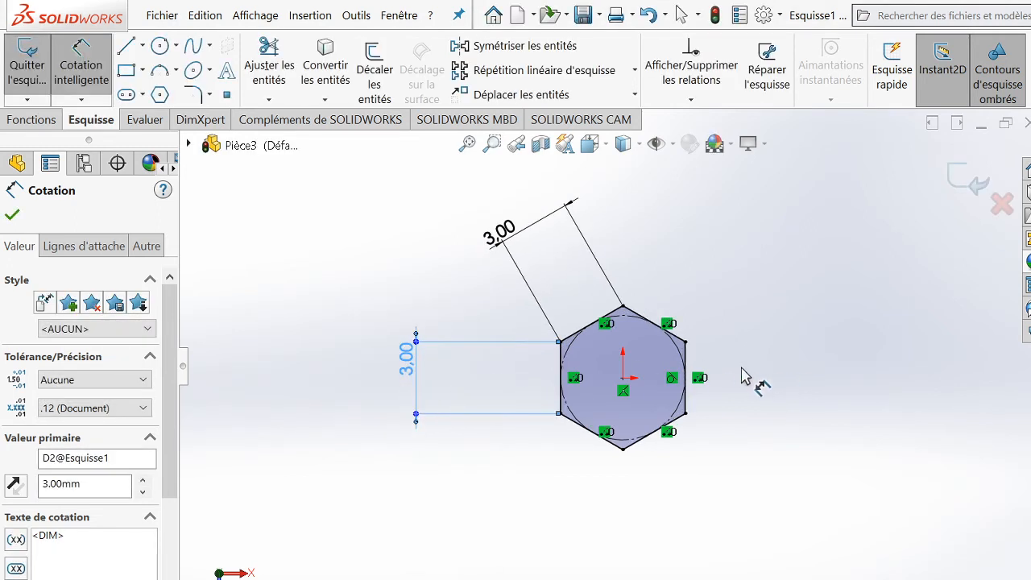
- Try to add a dimension to the hexagon's upper-right side
scroll(740, 368, up, 2)
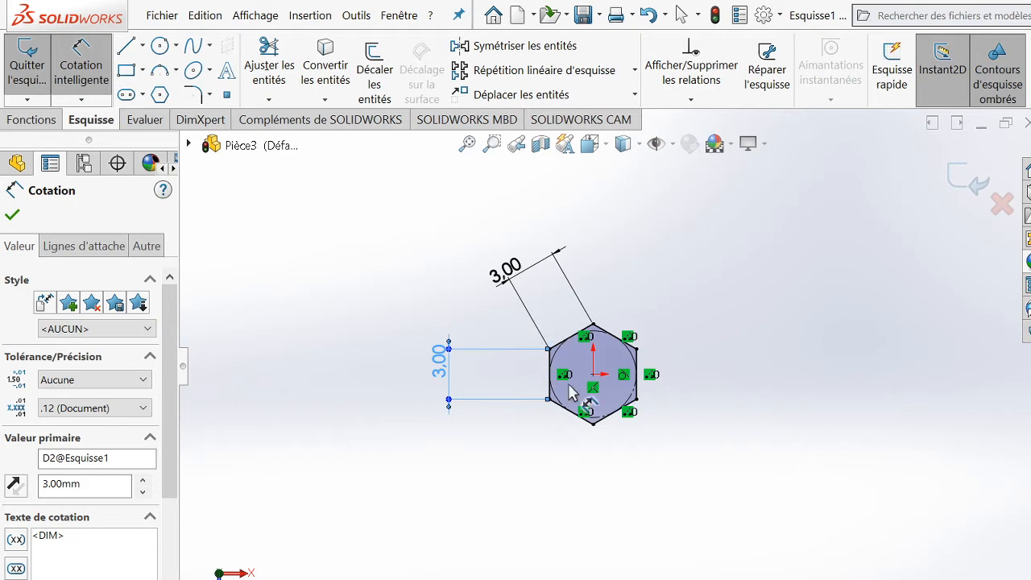
scroll(573, 383, up, 1)
scroll(574, 360, down, 3)
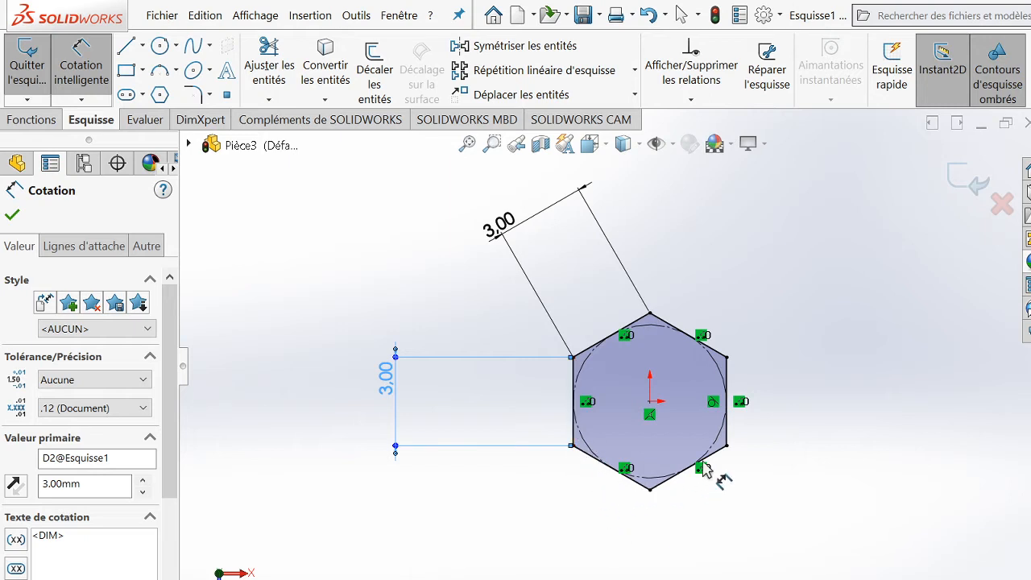
scroll(703, 457, up, 3)
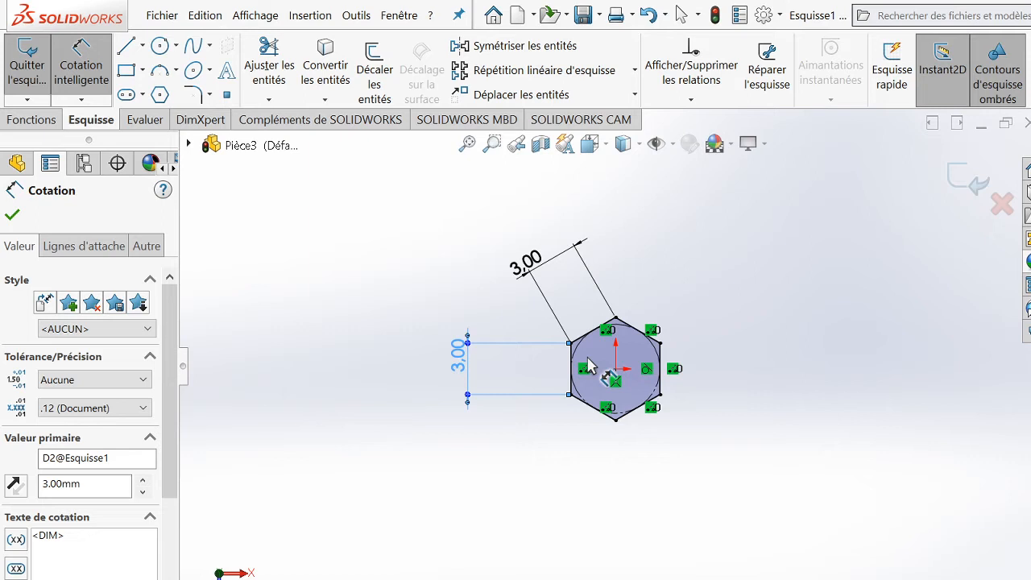
click(625, 325)
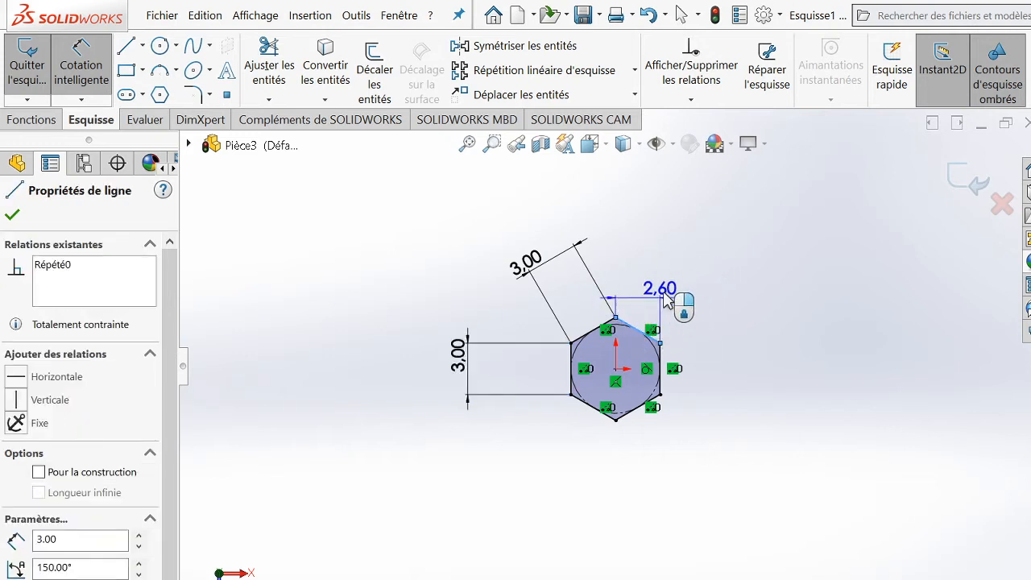
click(711, 271)
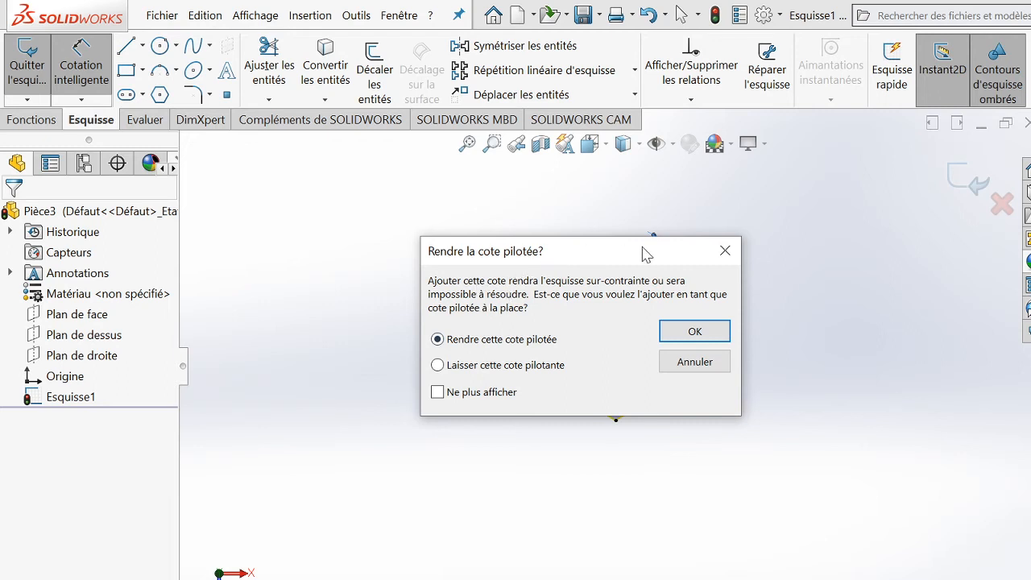
click(725, 250)
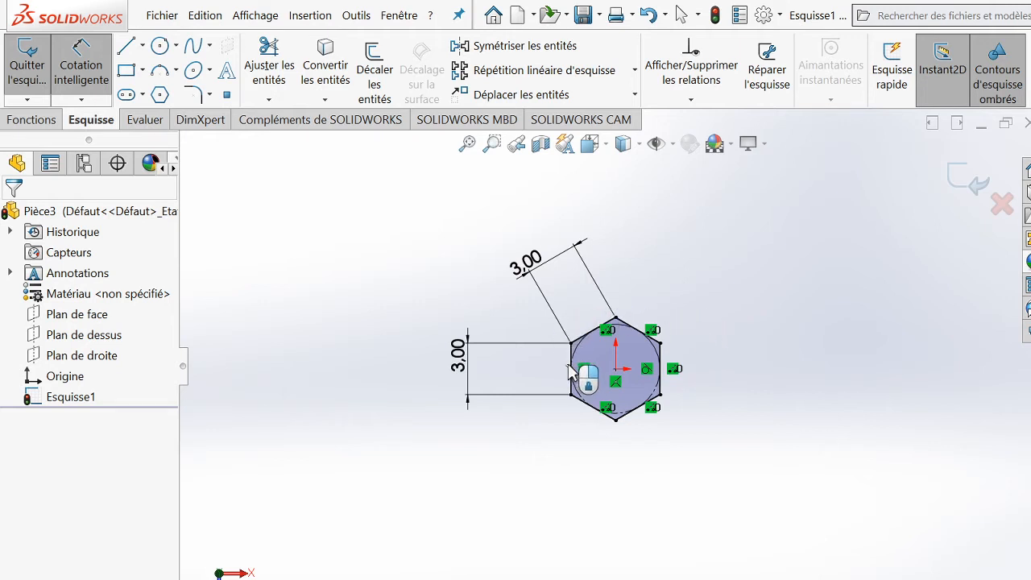
click(41, 120)
click(41, 69)
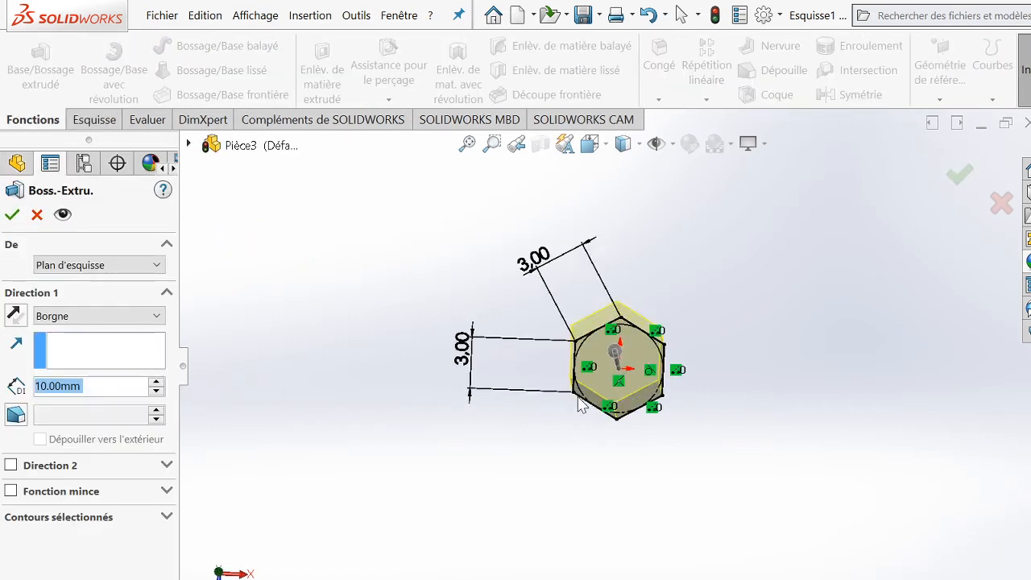
scroll(498, 342, up, 3)
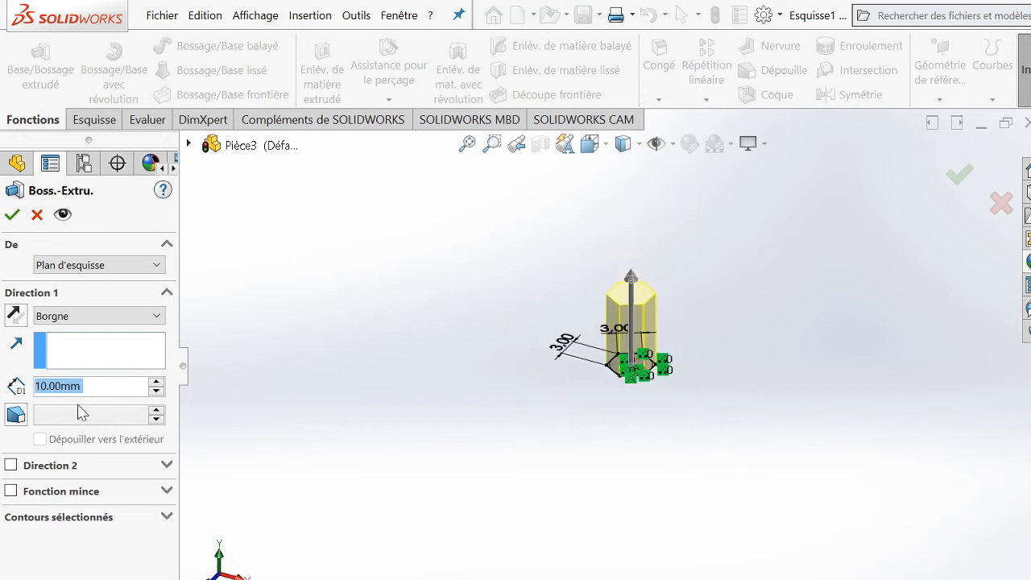
click(43, 386)
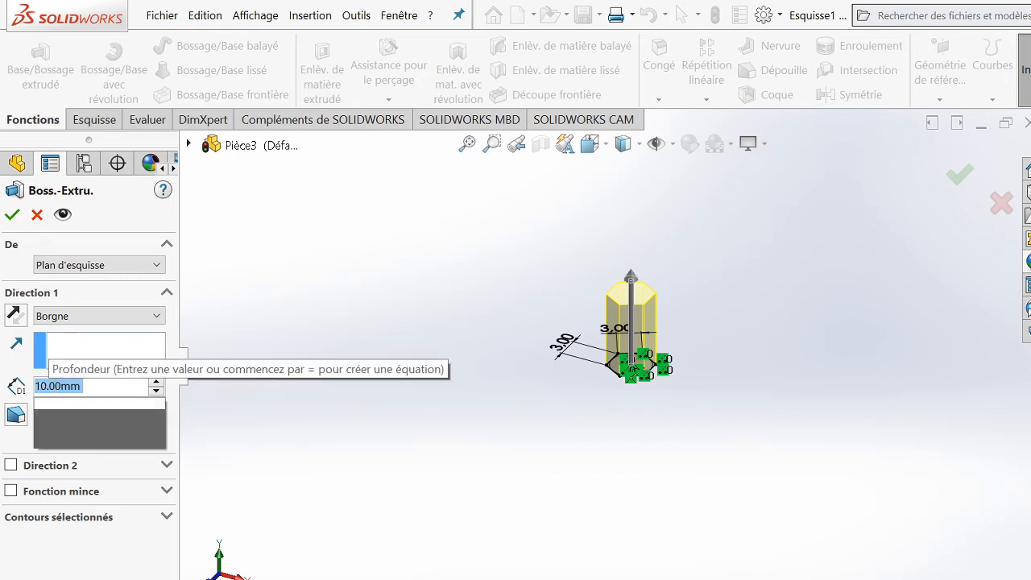
key(BackSpace)
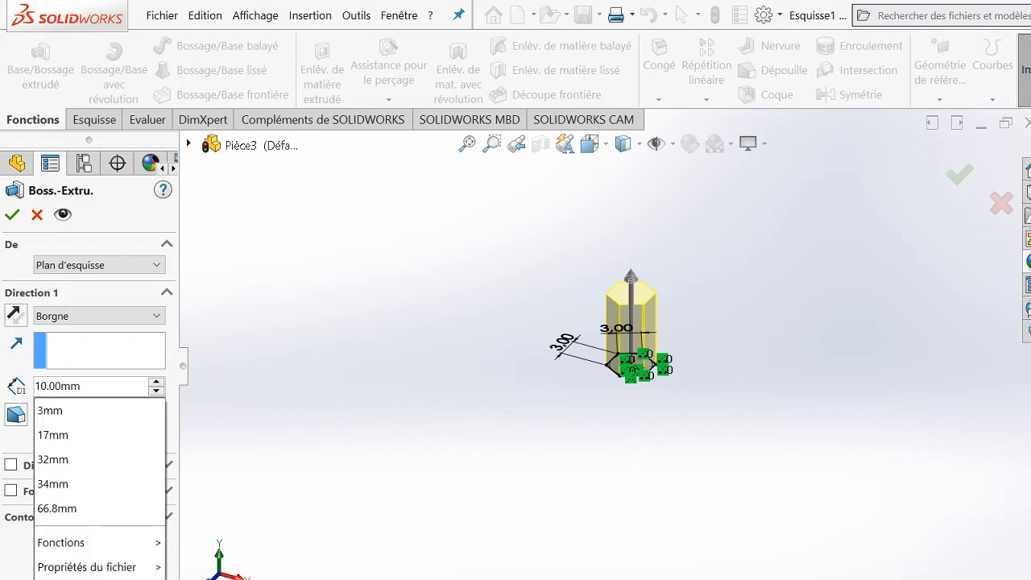
text(5)
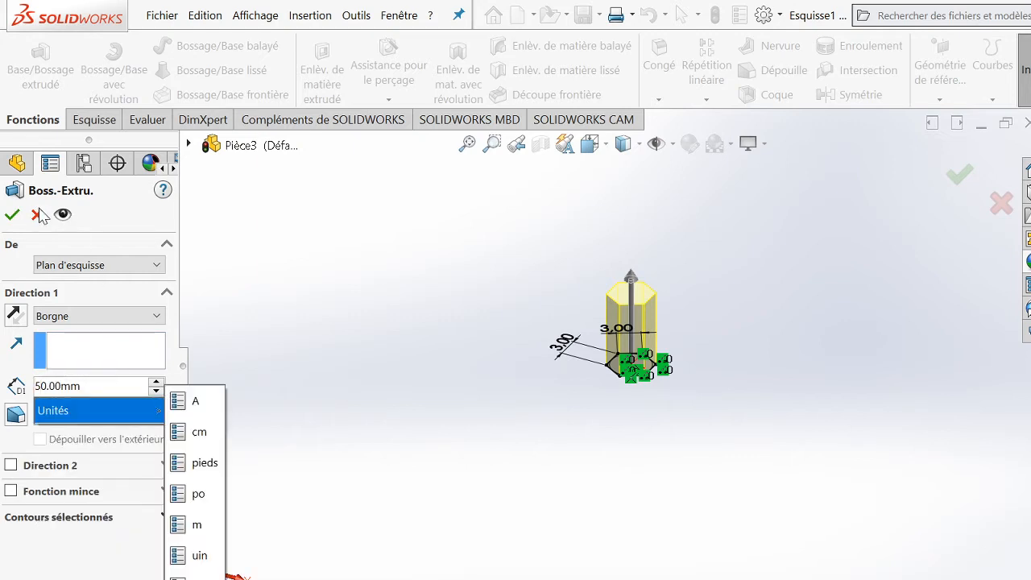
key(Return)
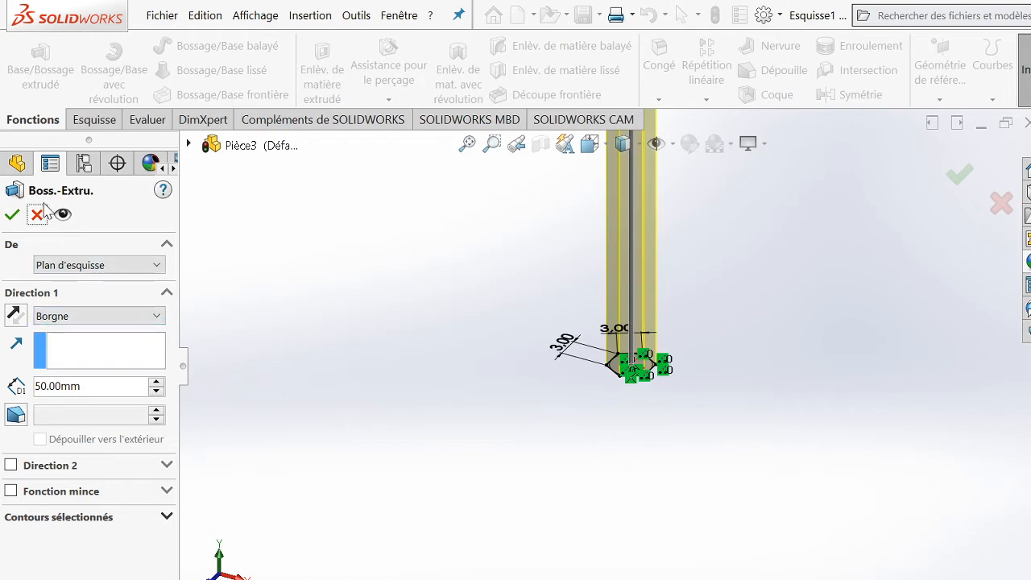
click(37, 214)
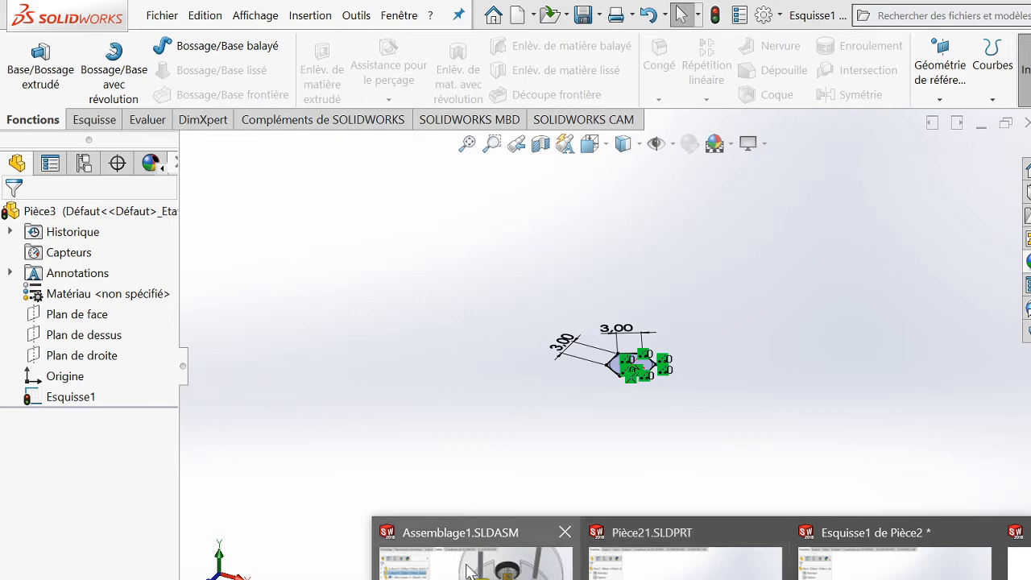
- Switch to the Assemblage1 assembly and measure the minimum distance between the inner faces of the upper and lower plates
click(488, 577)
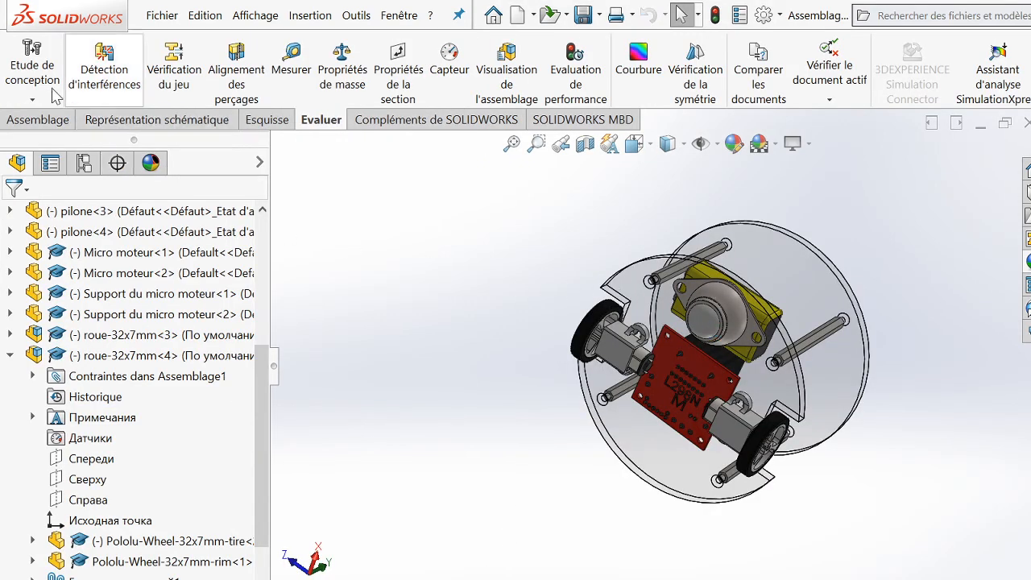
click(293, 66)
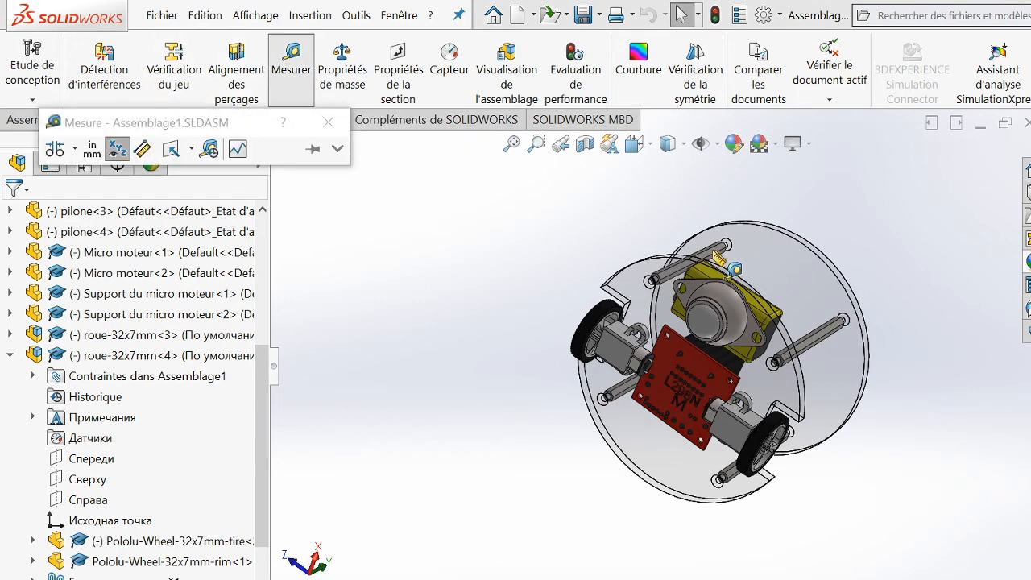
click(803, 283)
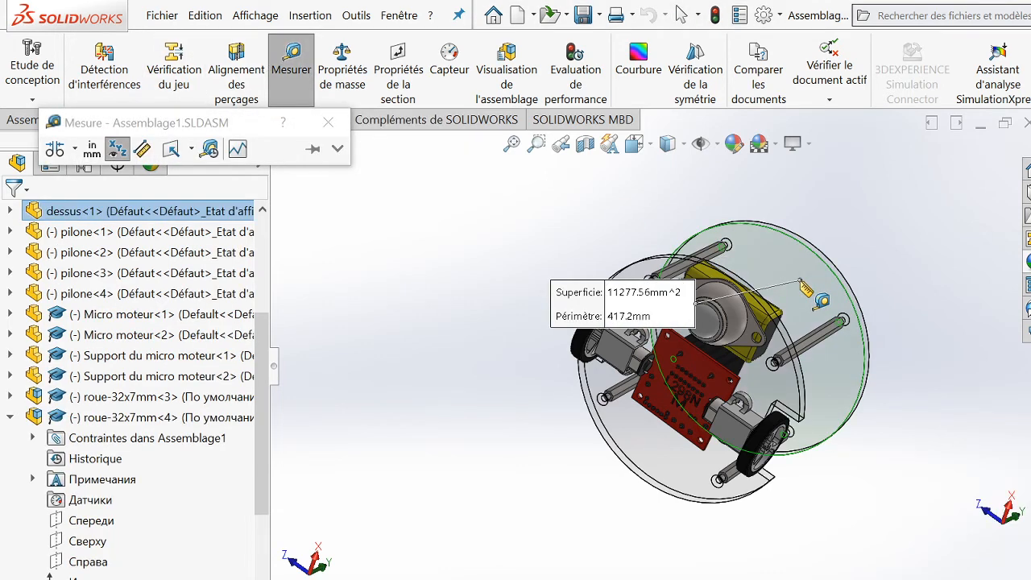
middle_drag(799, 281, 613, 417)
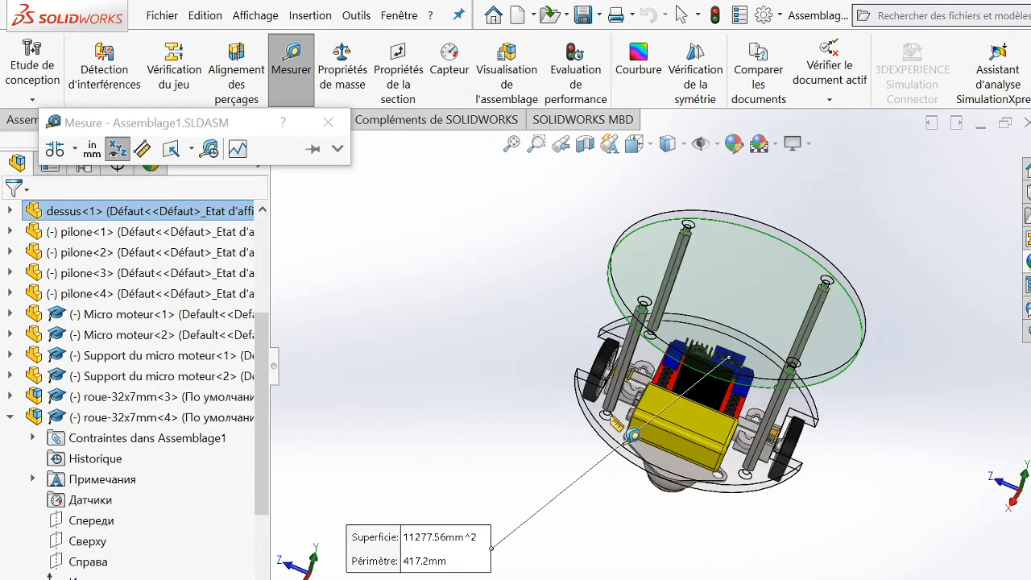
click(636, 441)
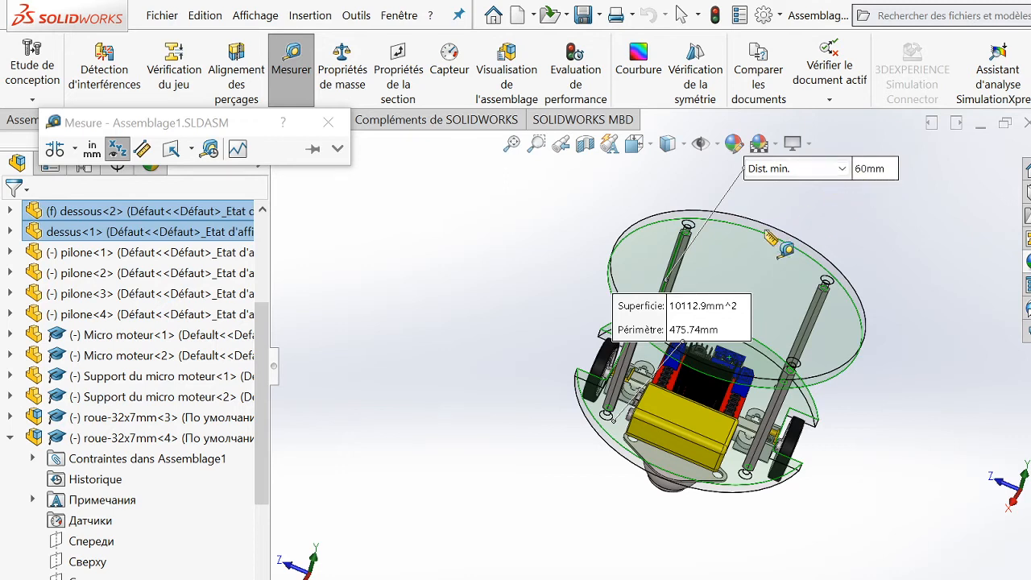
click(331, 125)
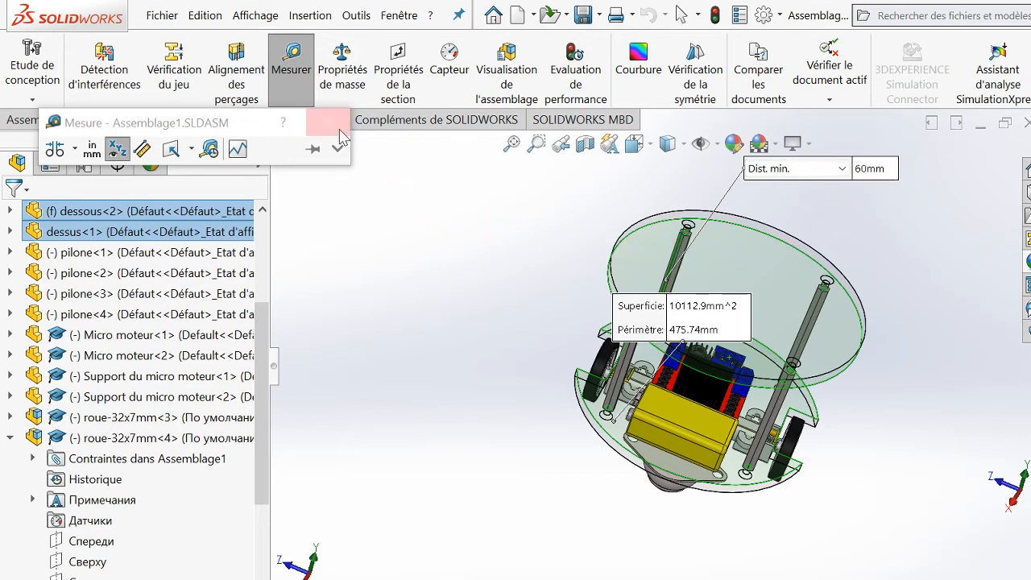
- Return to the hexagonal part and extrude its sketch as a 60 mm blind boss
click(793, 578)
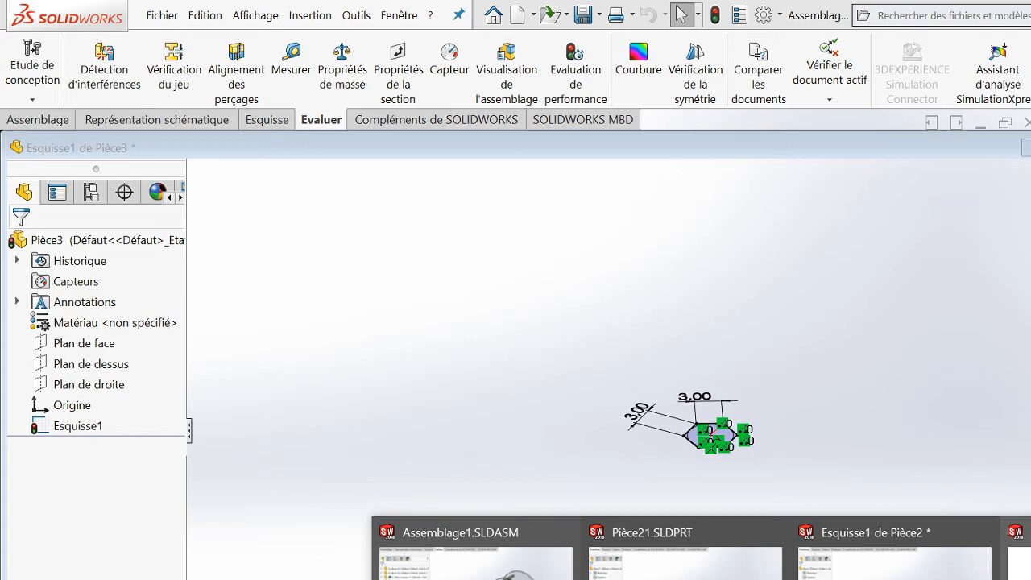
click(1019, 568)
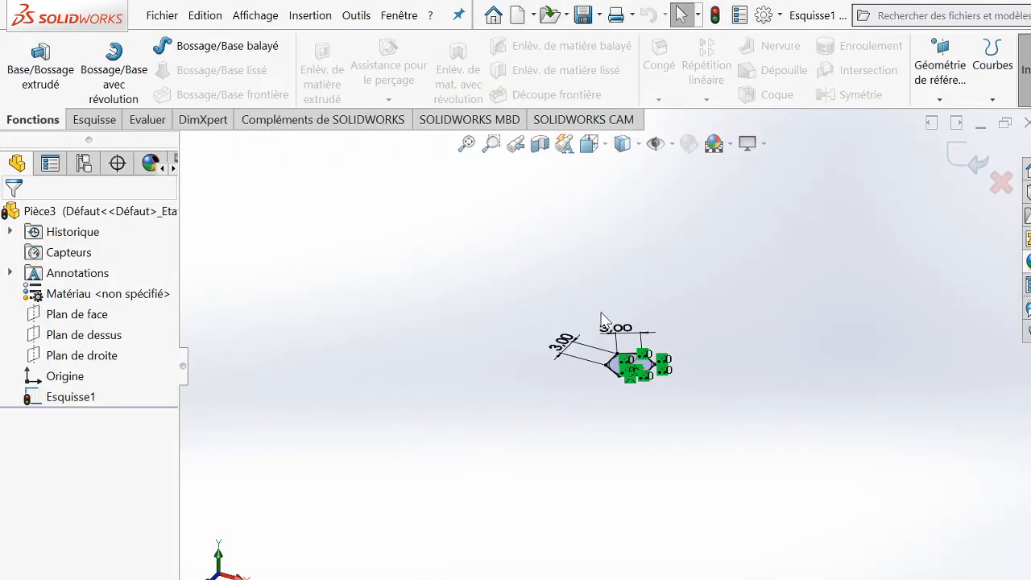
click(24, 63)
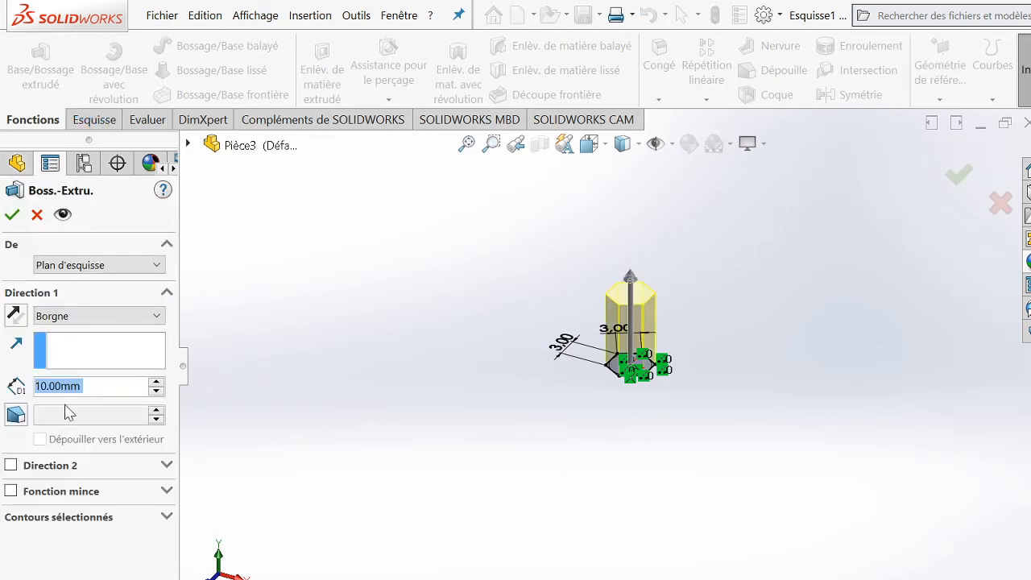
click(42, 387)
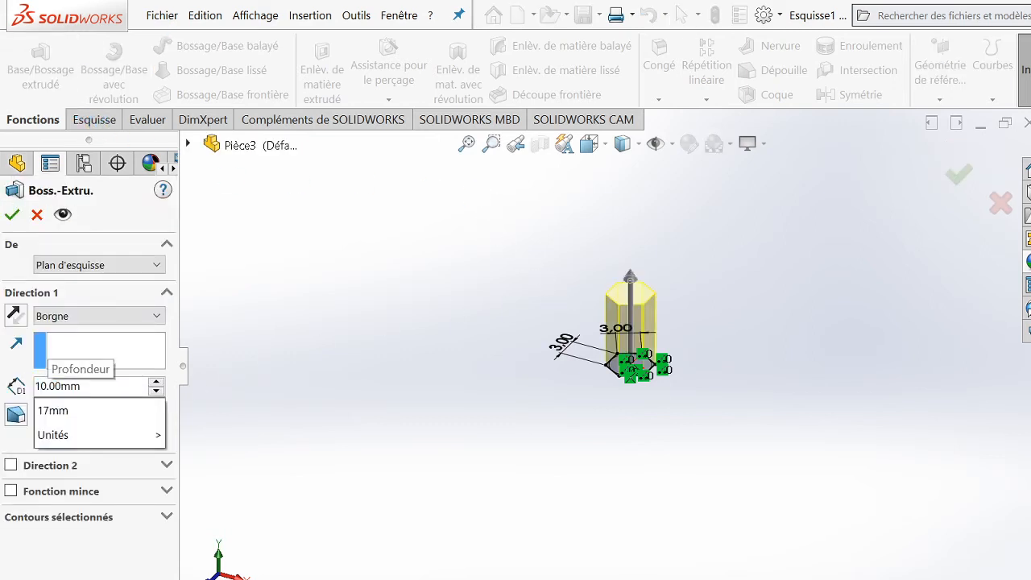
key(BackSpace)
text(6)
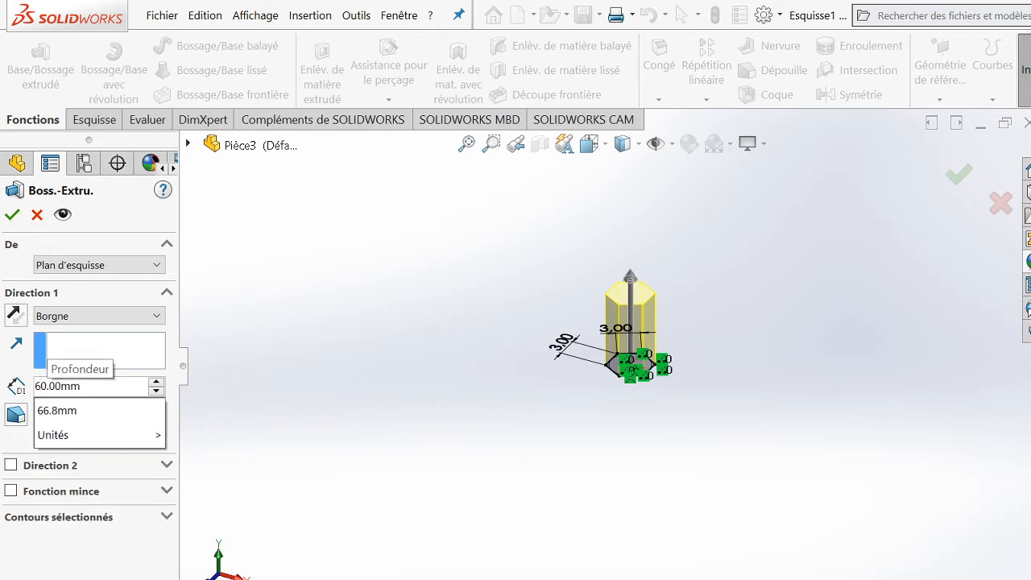
key(Return)
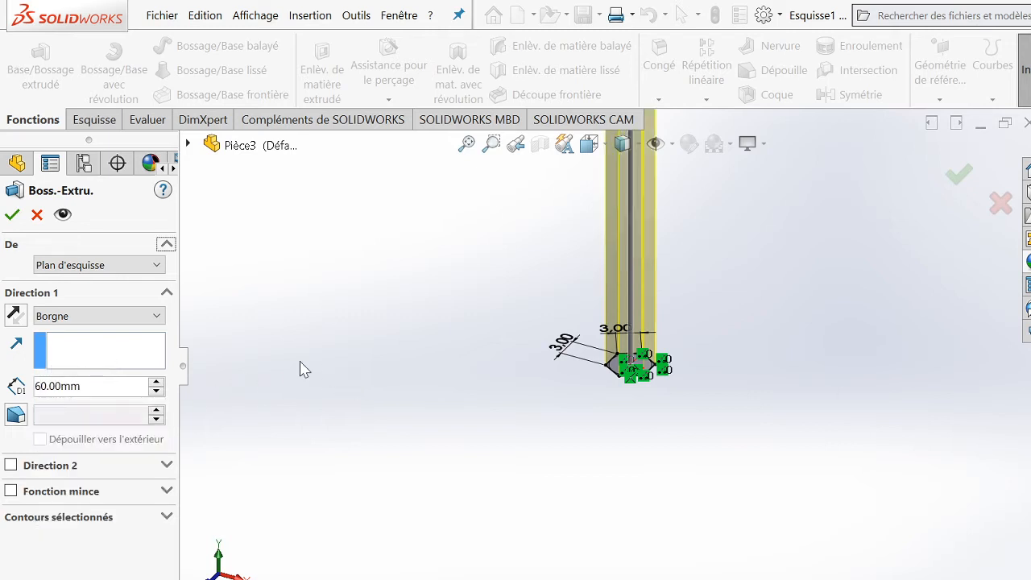
scroll(565, 354, up, 3)
scroll(562, 350, down, 2)
scroll(560, 345, up, 4)
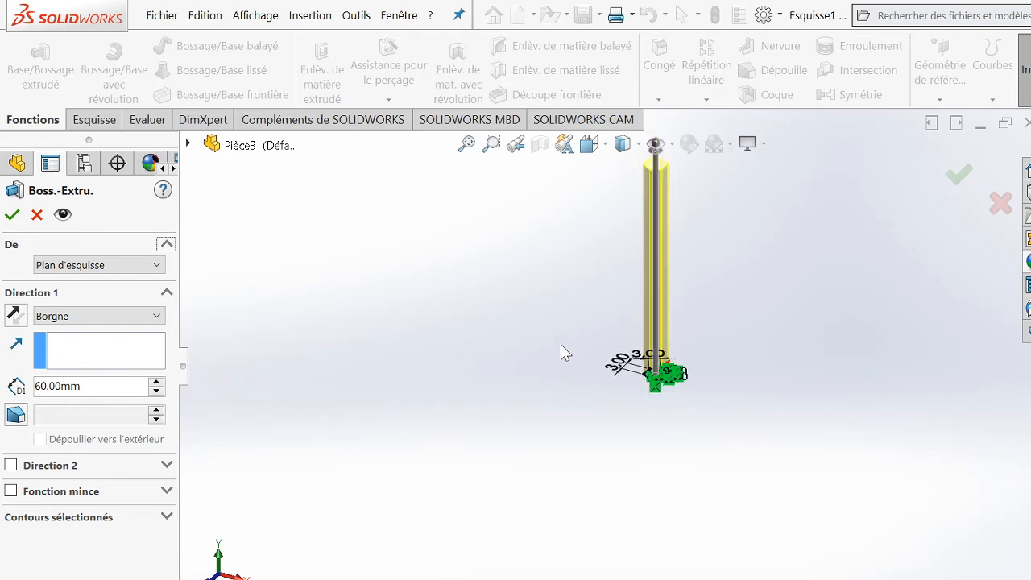
click(9, 212)
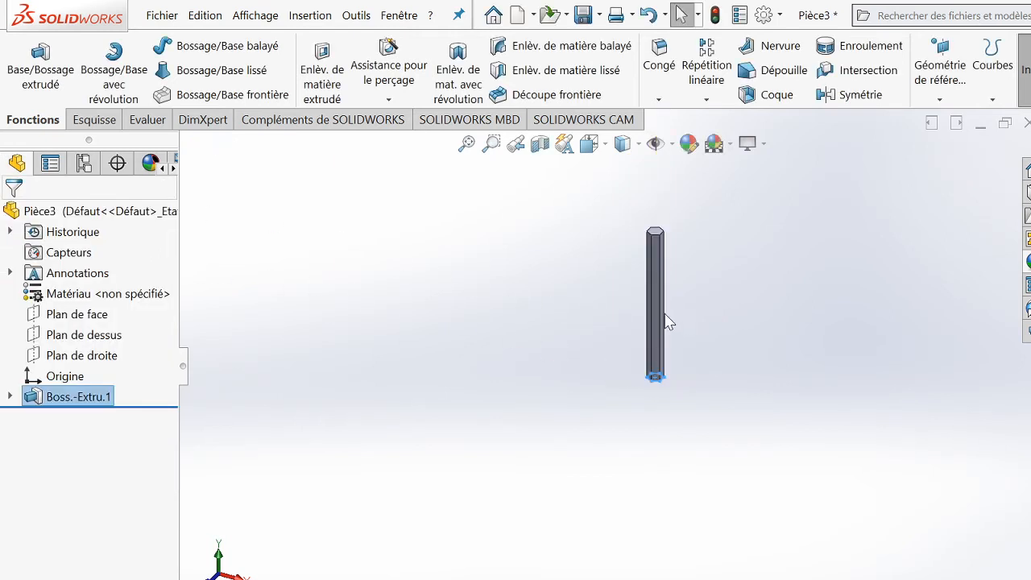
- Start a sketch on the hexagonal prism's top end face and view that face straight on
scroll(662, 235, down, 3)
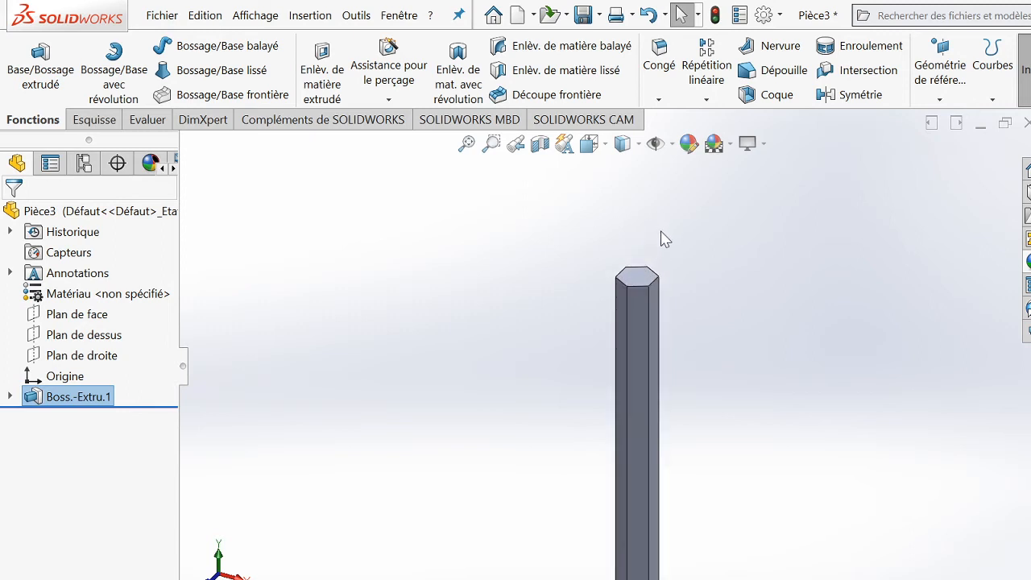
scroll(620, 445, up, 3)
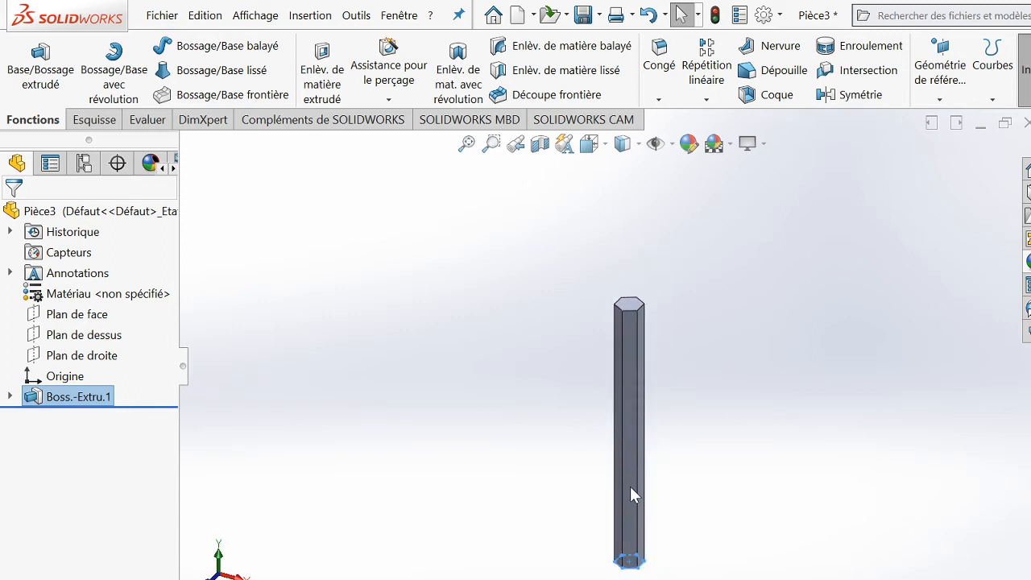
scroll(626, 490, up, 1)
scroll(620, 484, down, 2)
scroll(659, 326, down, 1)
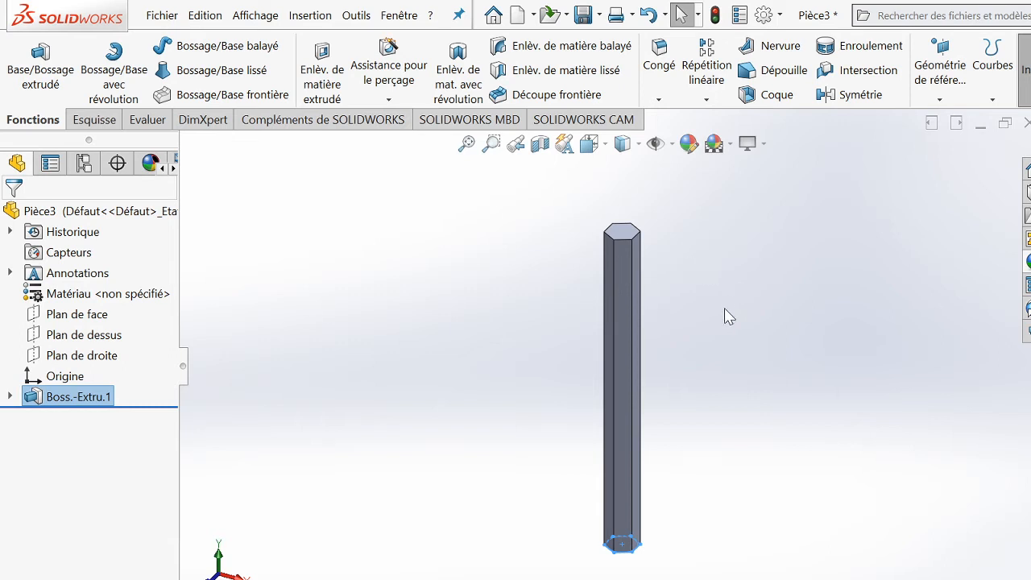
right_click(723, 316)
click(697, 315)
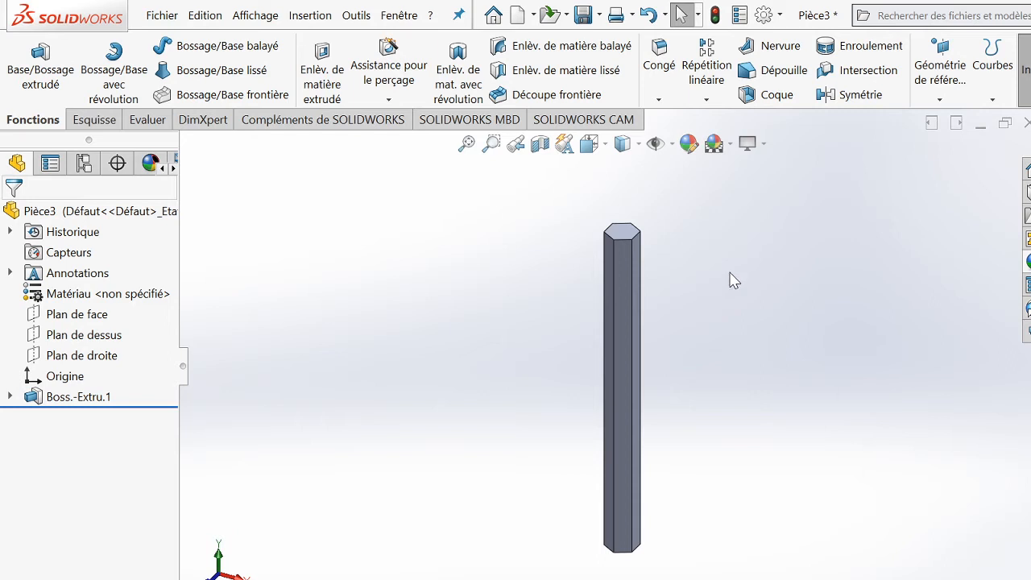
click(627, 240)
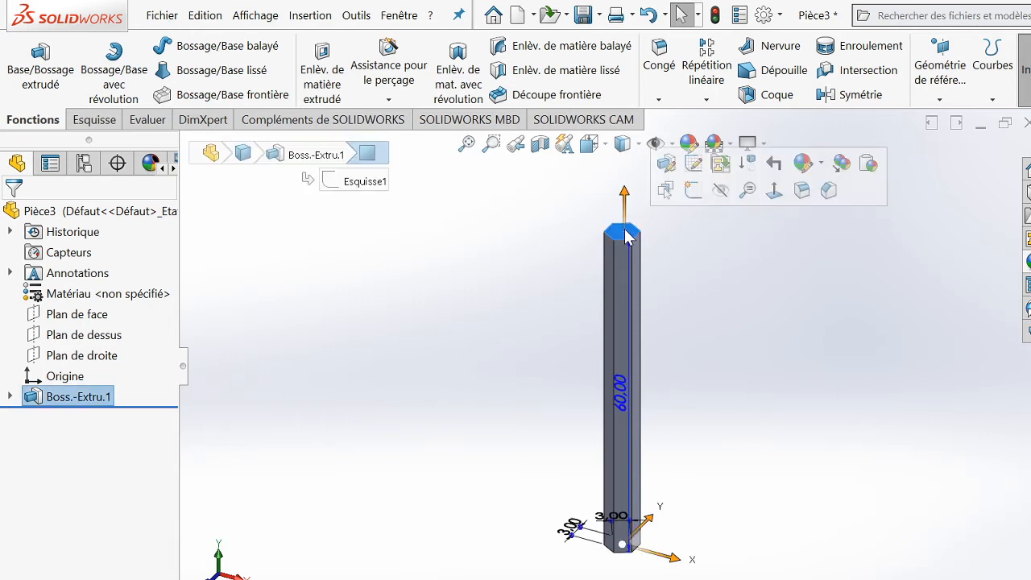
click(693, 191)
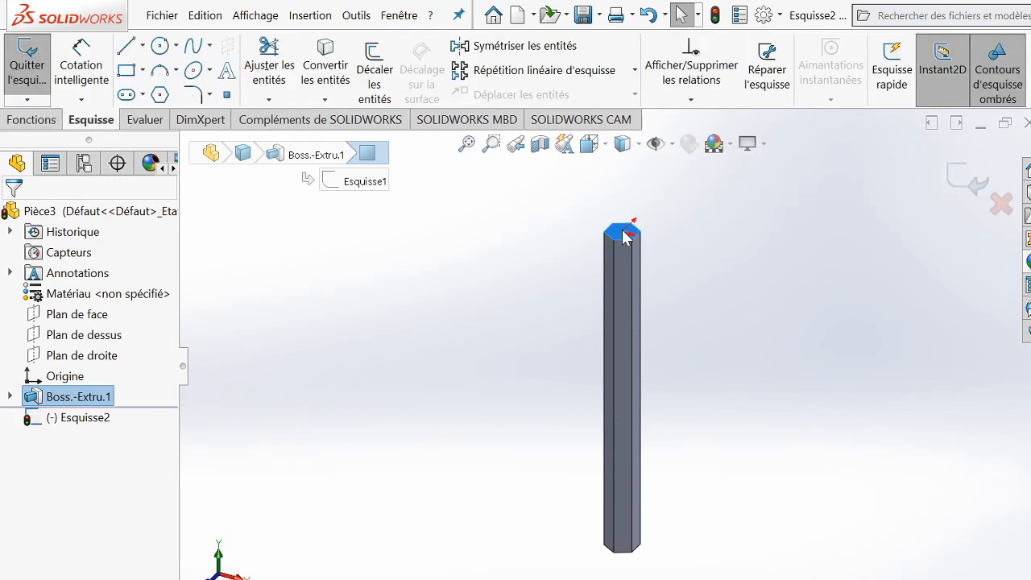
click(605, 138)
click(495, 332)
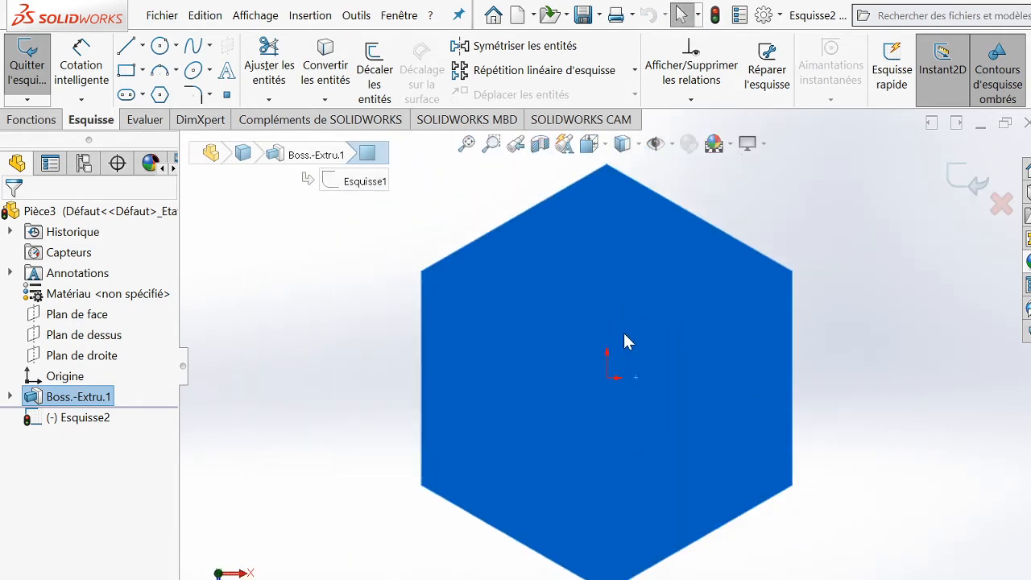
click(836, 400)
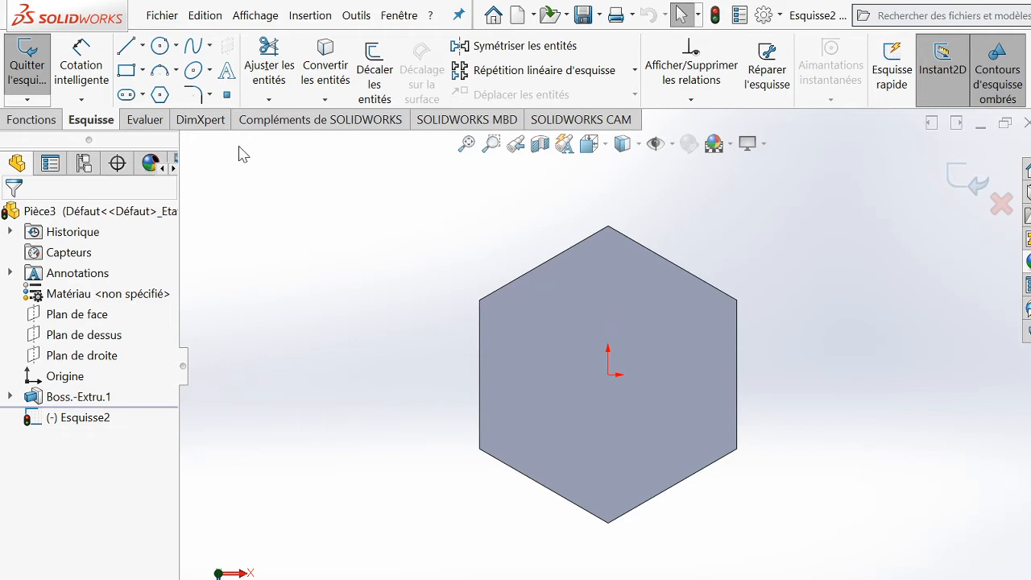
- Sketch a circle of about 1.08 mm radius centred on the origin of the hexagonal end face
click(160, 46)
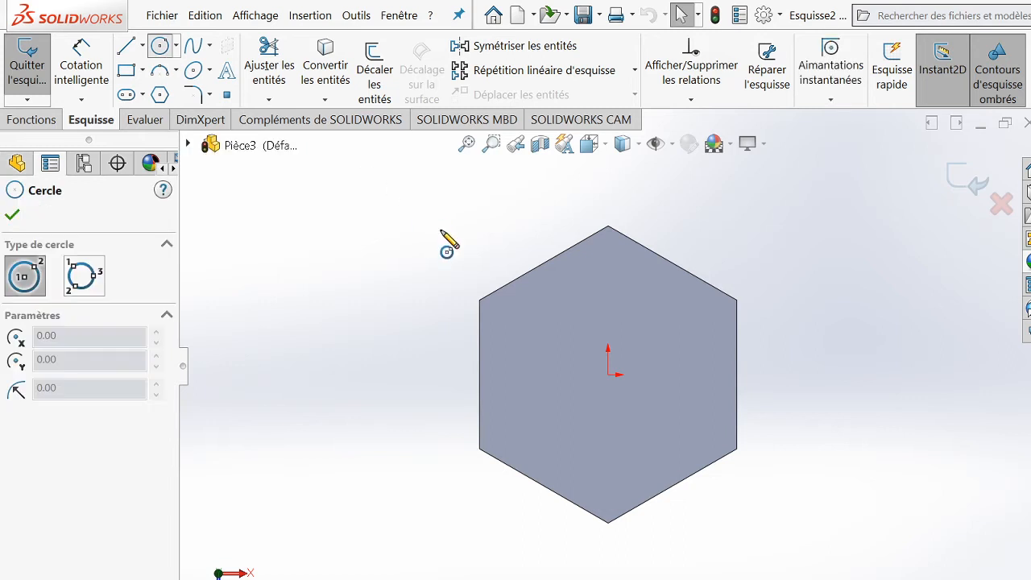
click(609, 374)
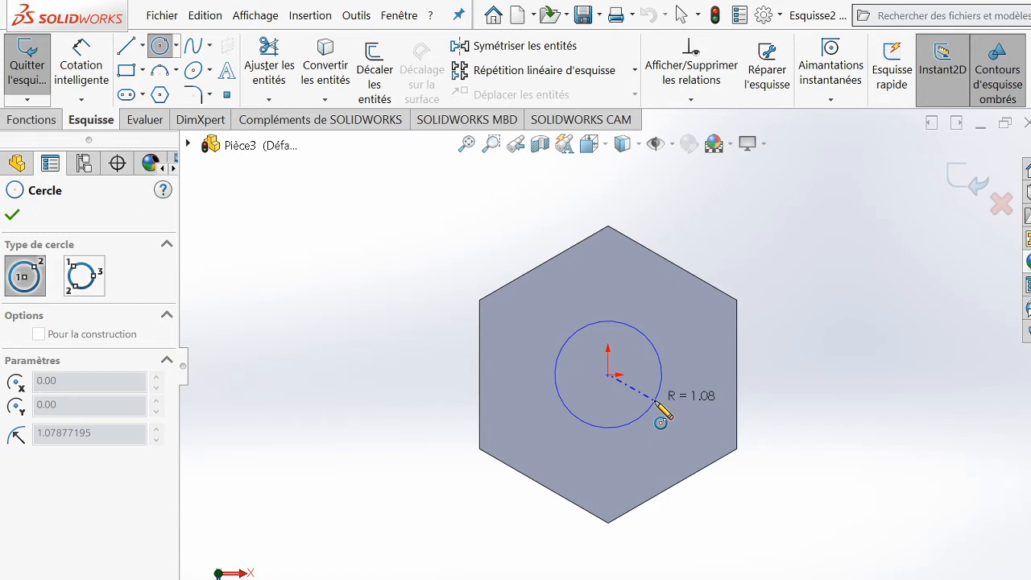
click(654, 400)
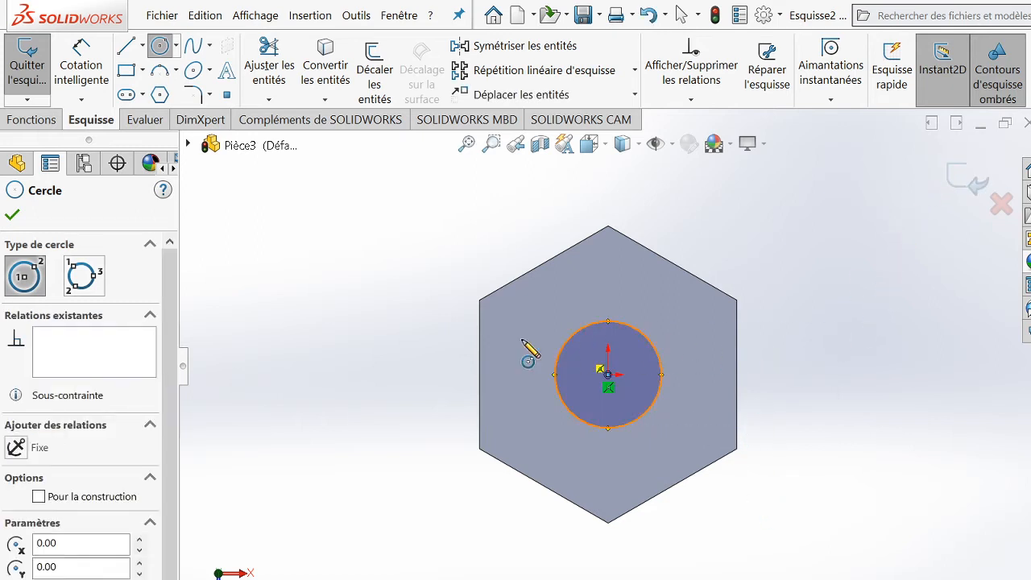
click(12, 214)
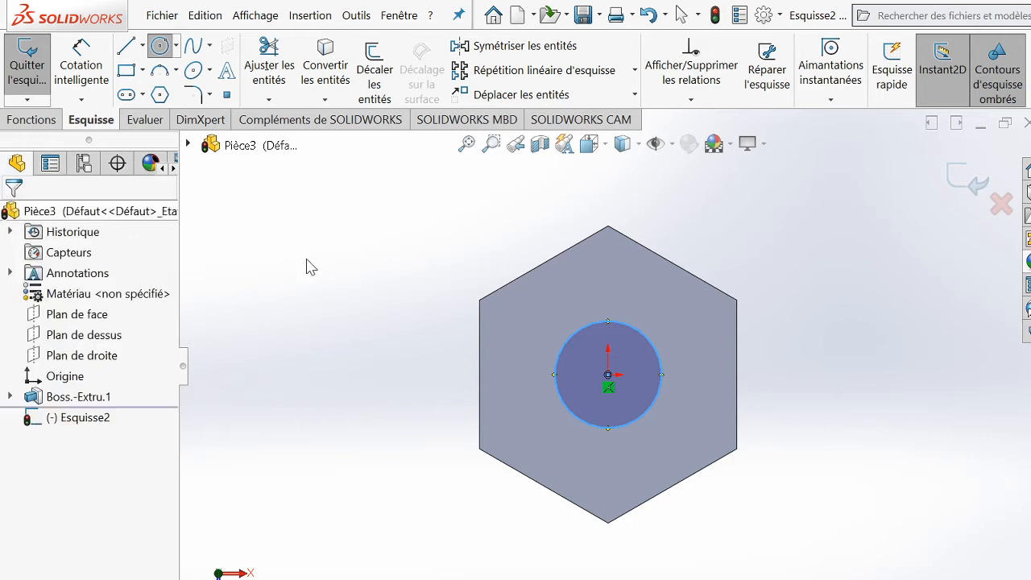
key(Escape)
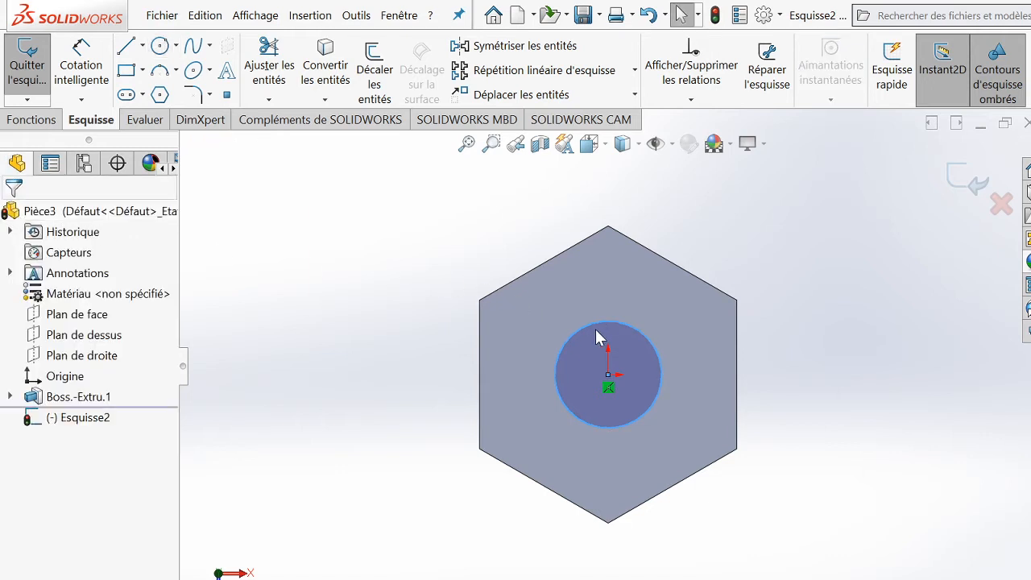
click(32, 120)
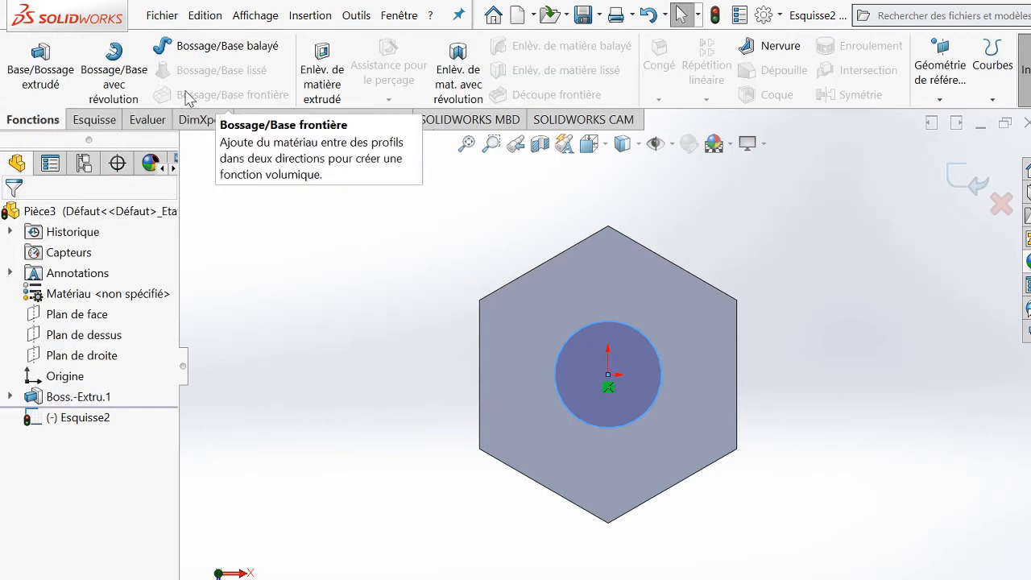
- Add a diameter dimension to the circle on the hexagonal end face, keeping its drawn size of about 2.16 mm
click(95, 121)
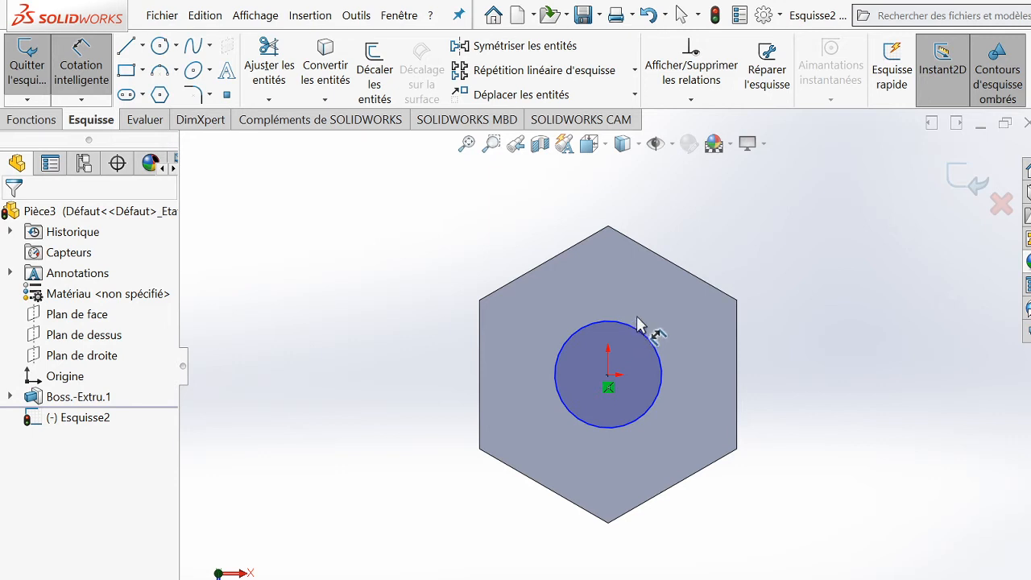
click(653, 342)
click(781, 245)
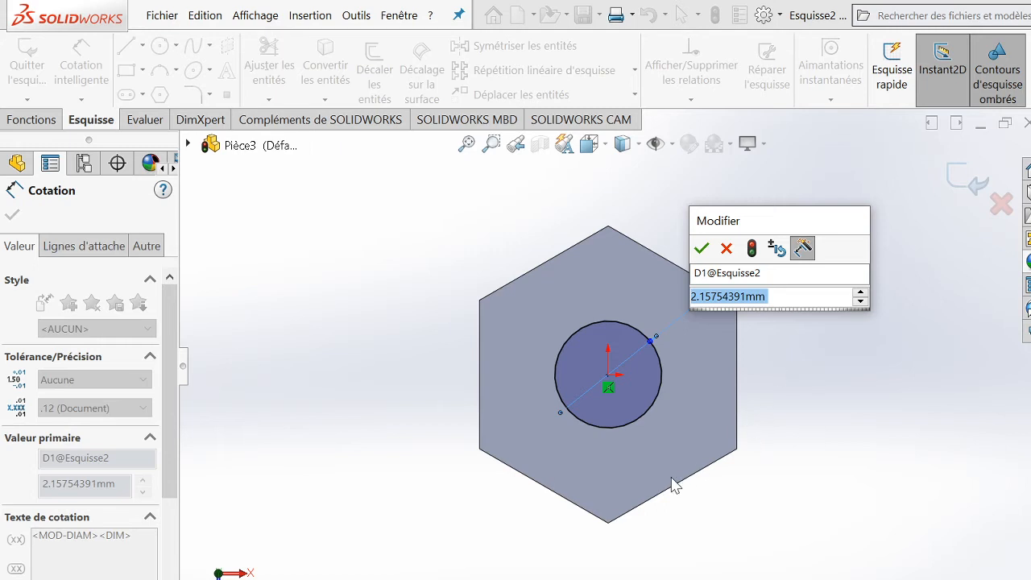
click(700, 248)
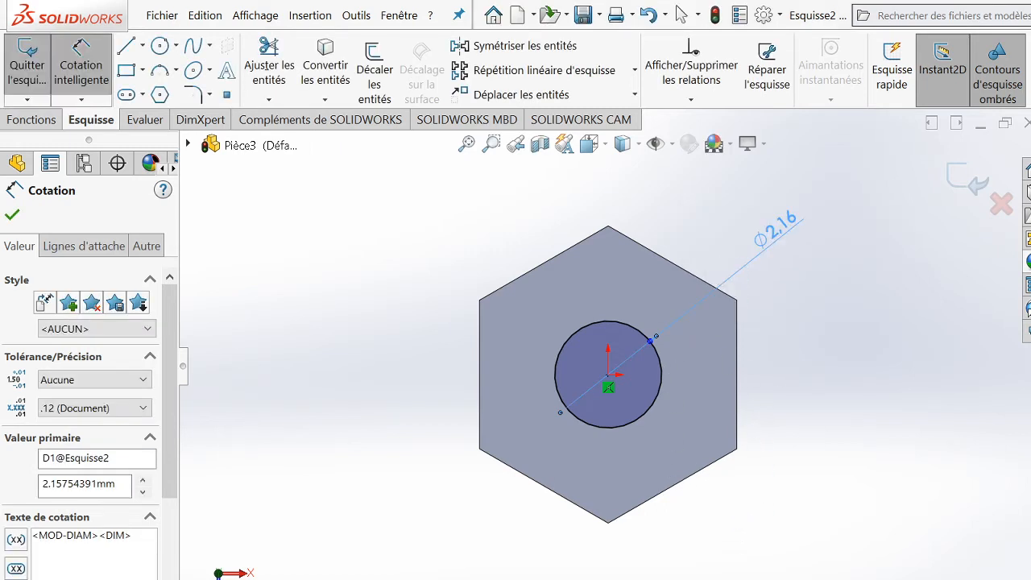
- Switch to the Pièce21 plate and measure the diameter of the narrow bore of one counterbored screw hole
mouse_move(709, 578)
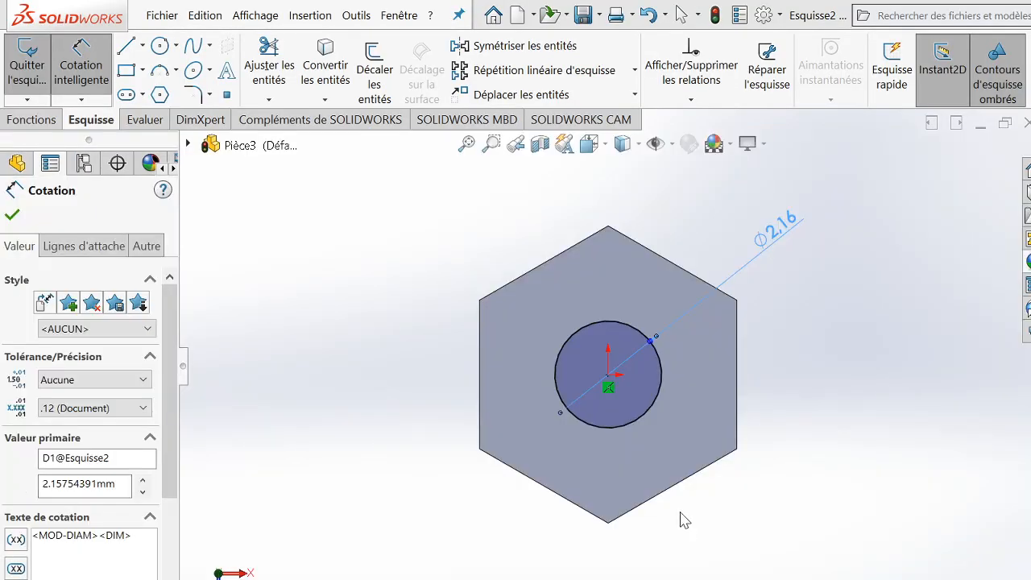
scroll(592, 378, down, 5)
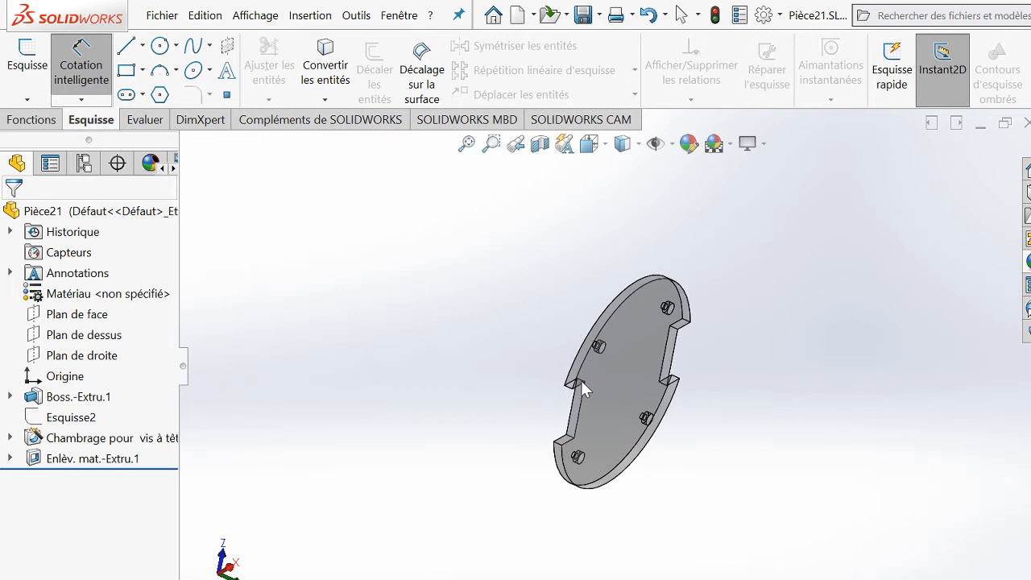
right_click(372, 337)
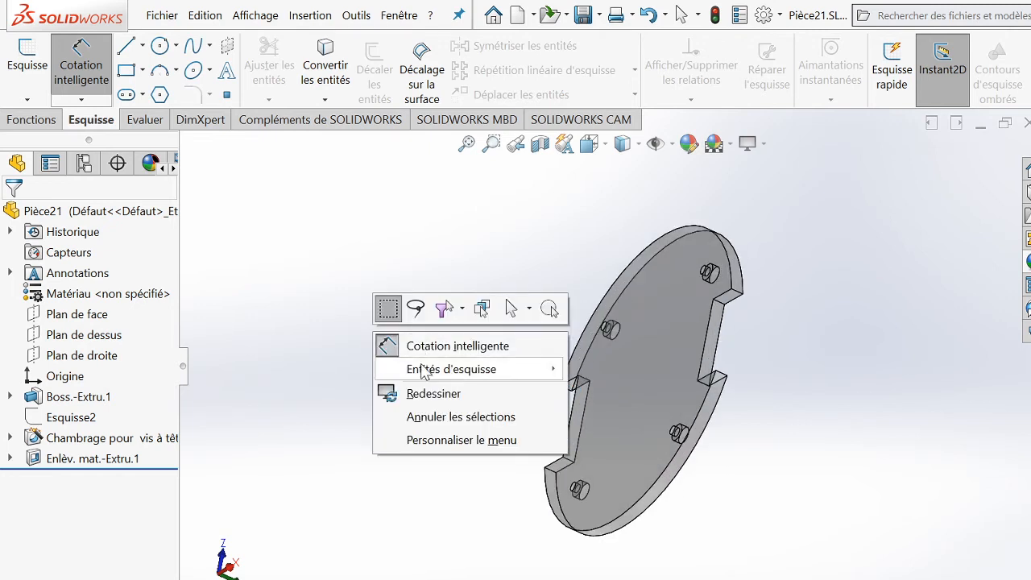
click(346, 280)
right_click(372, 290)
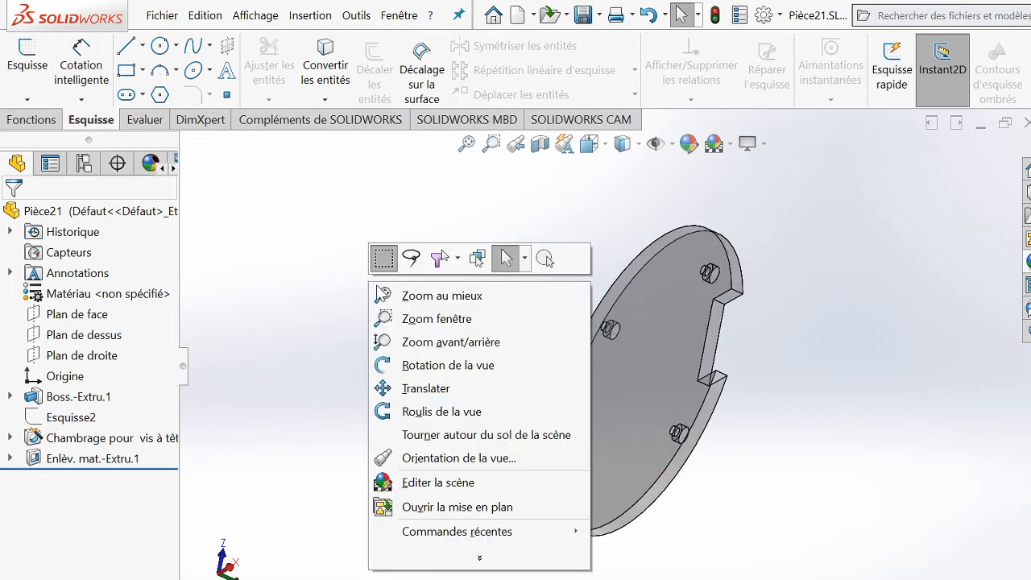
click(406, 365)
drag(387, 309, 418, 379)
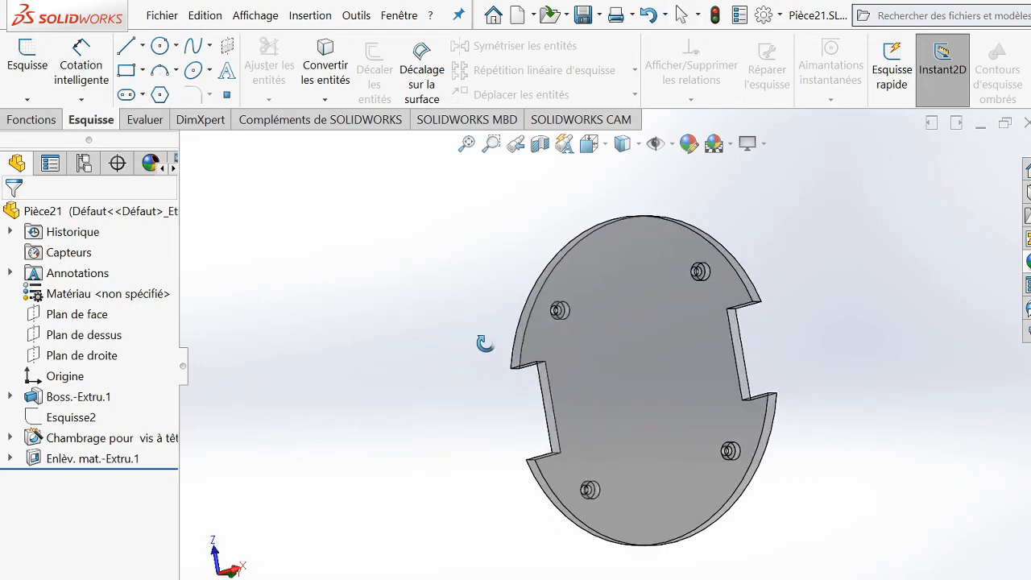
scroll(554, 310, down, 5)
scroll(585, 333, down, 2)
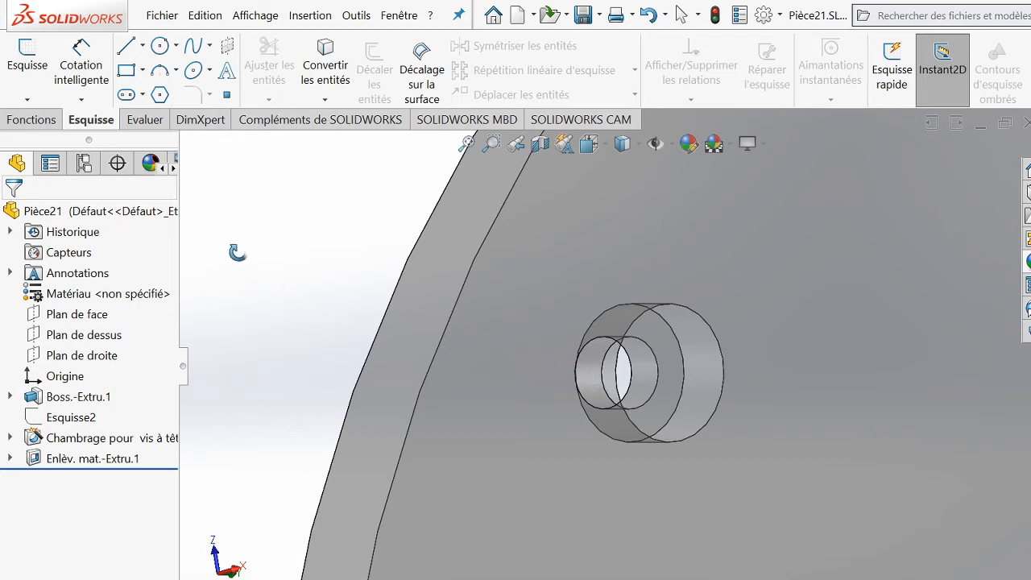
click(160, 122)
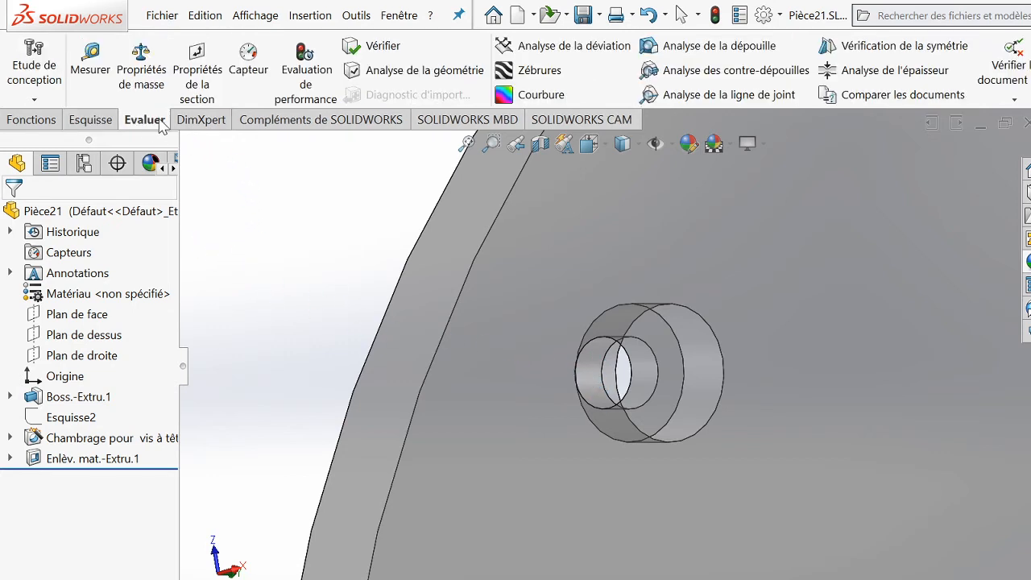
click(90, 61)
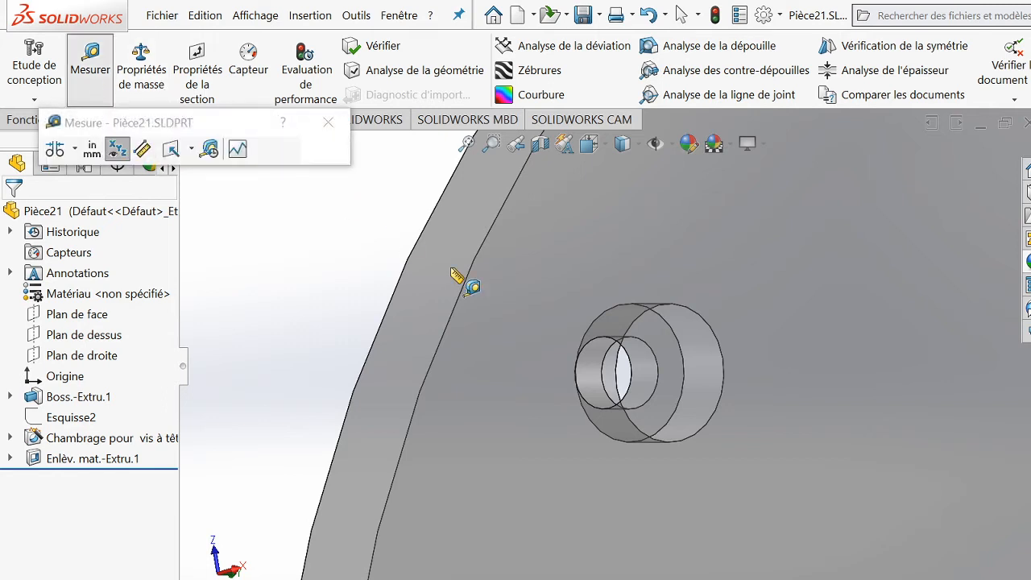
click(592, 372)
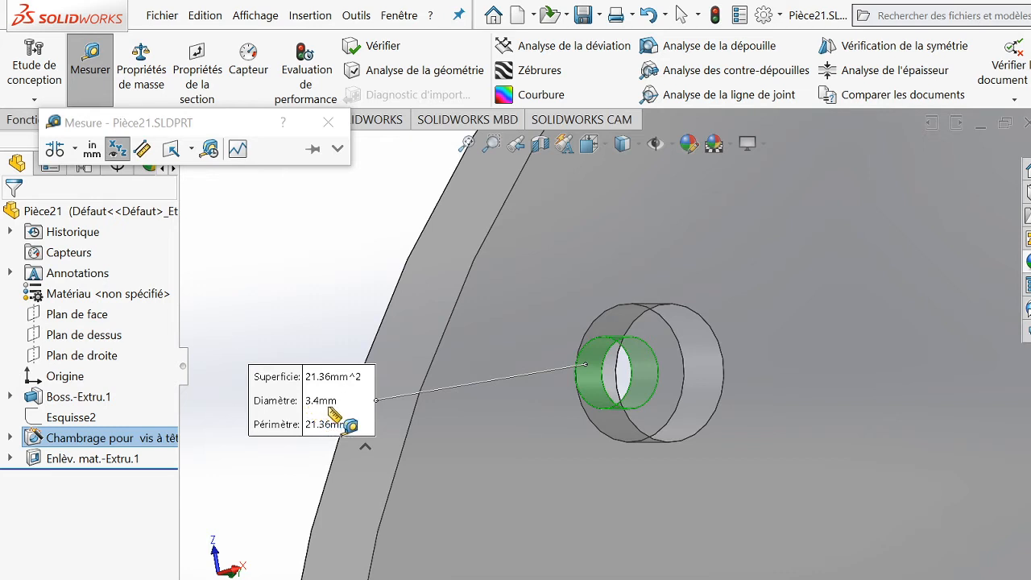
click(330, 123)
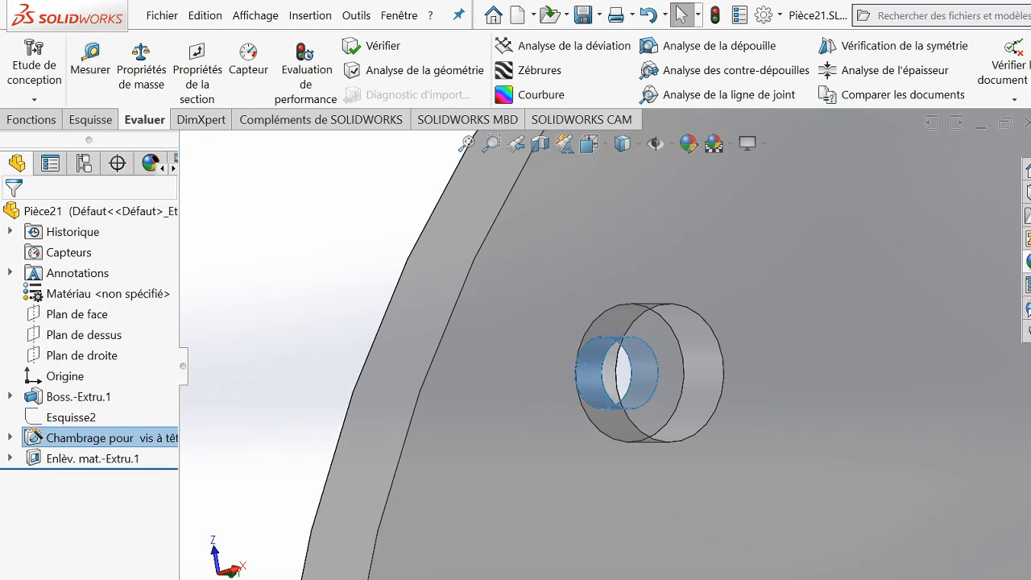
- Return to the hexagonal part Pièce3 and set the circle's diameter to 3.4 mm
mouse_move(902, 577)
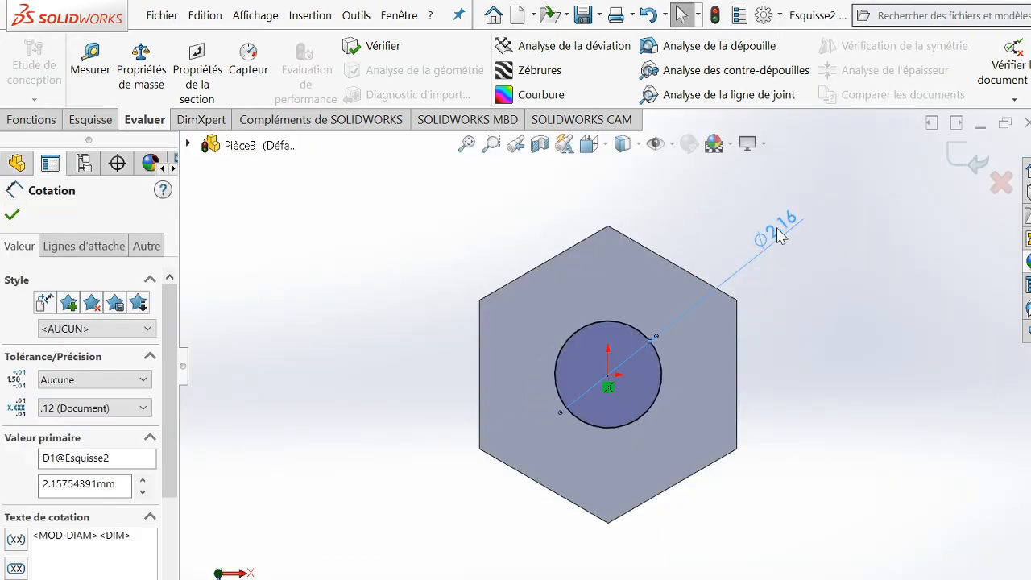
double_click(775, 227)
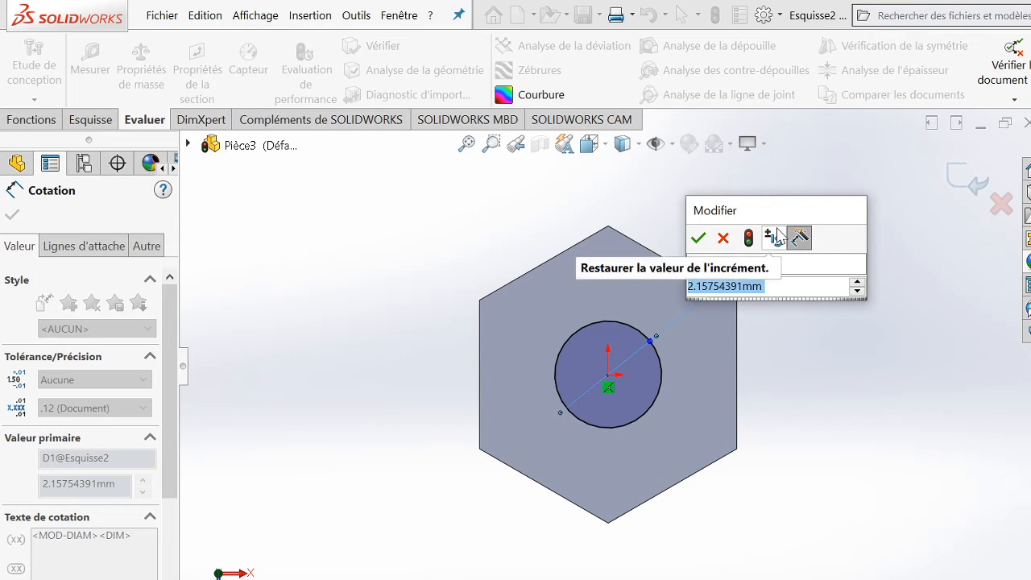
text(3.4)
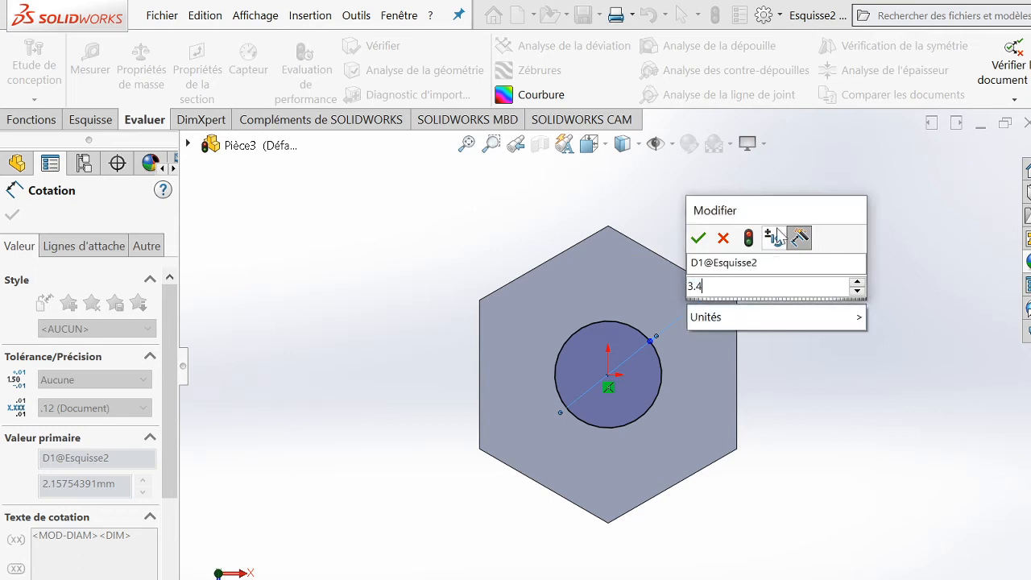
key(Return)
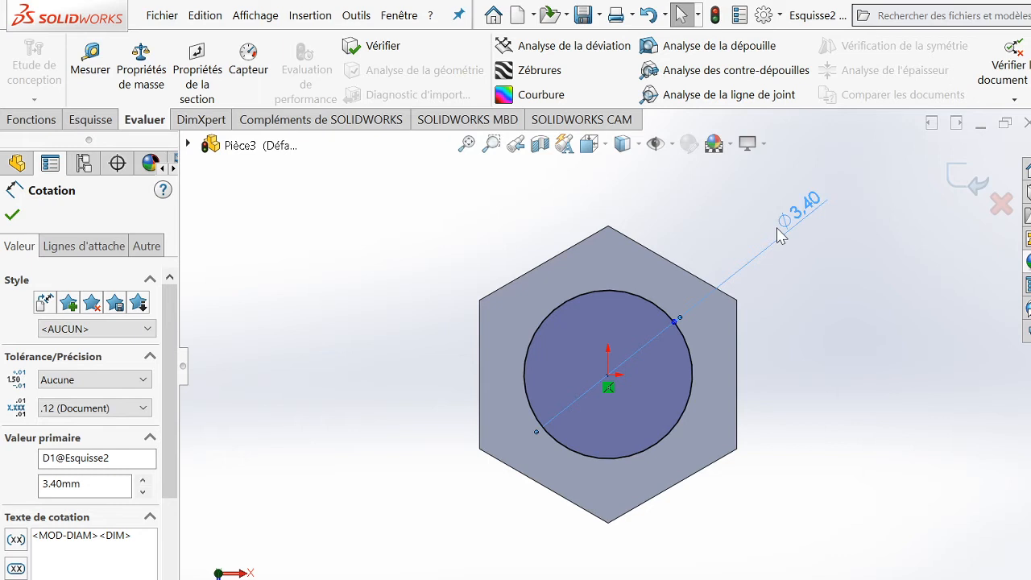
click(12, 215)
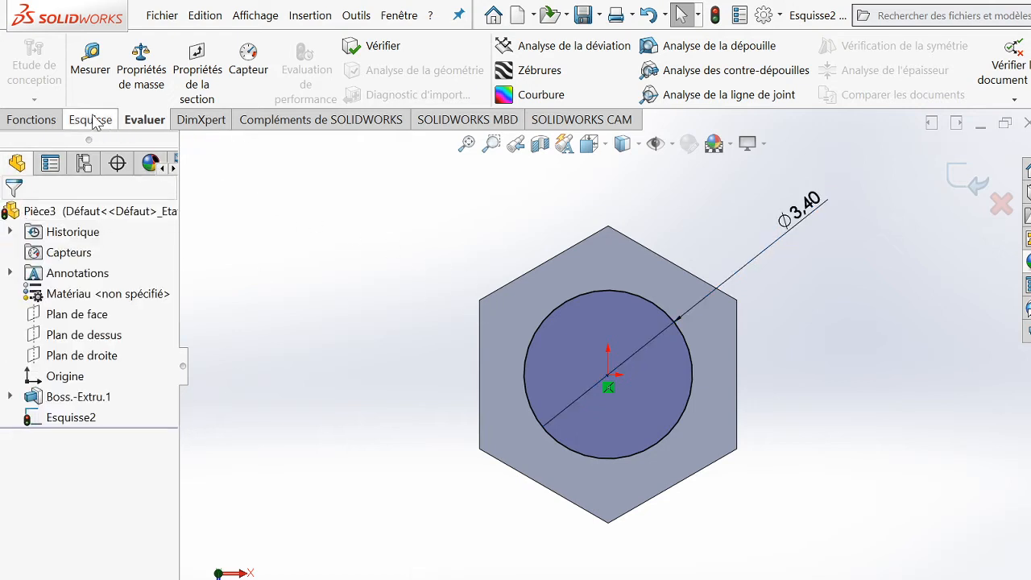
- Cut the circle into the hexagonal prism as a blind extruded cut 10 mm deep
click(32, 120)
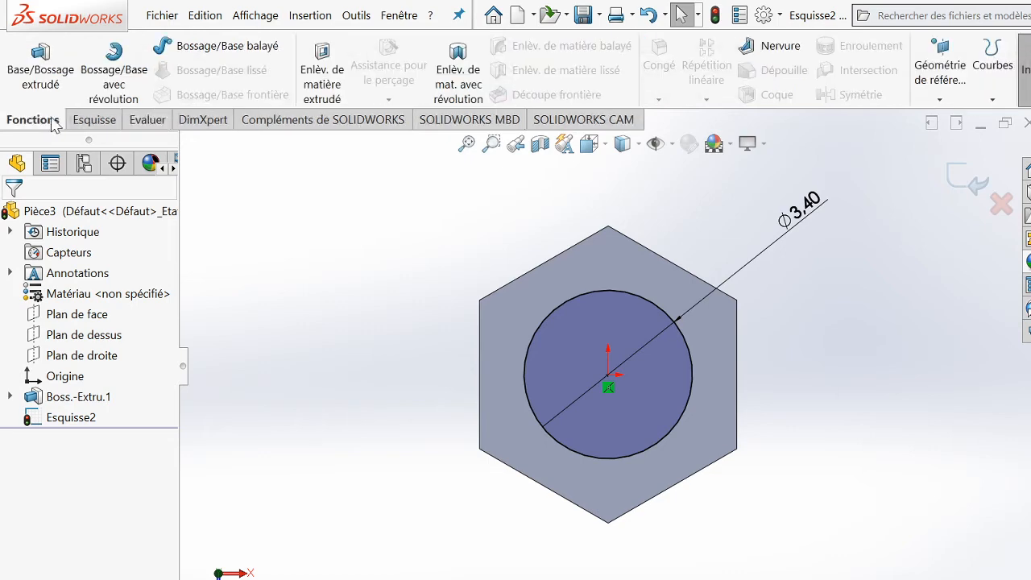
click(319, 71)
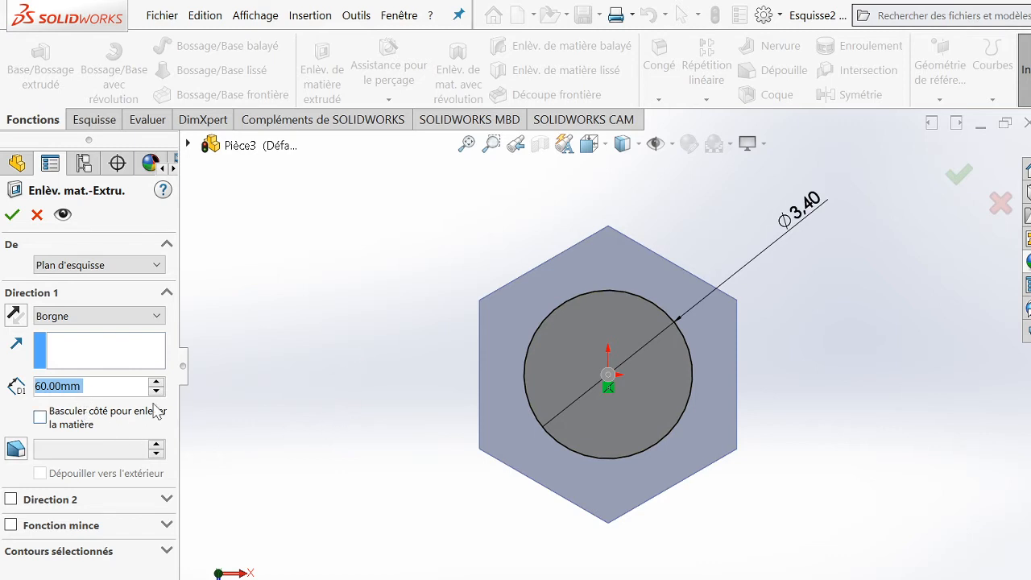
scroll(445, 407, down, 3)
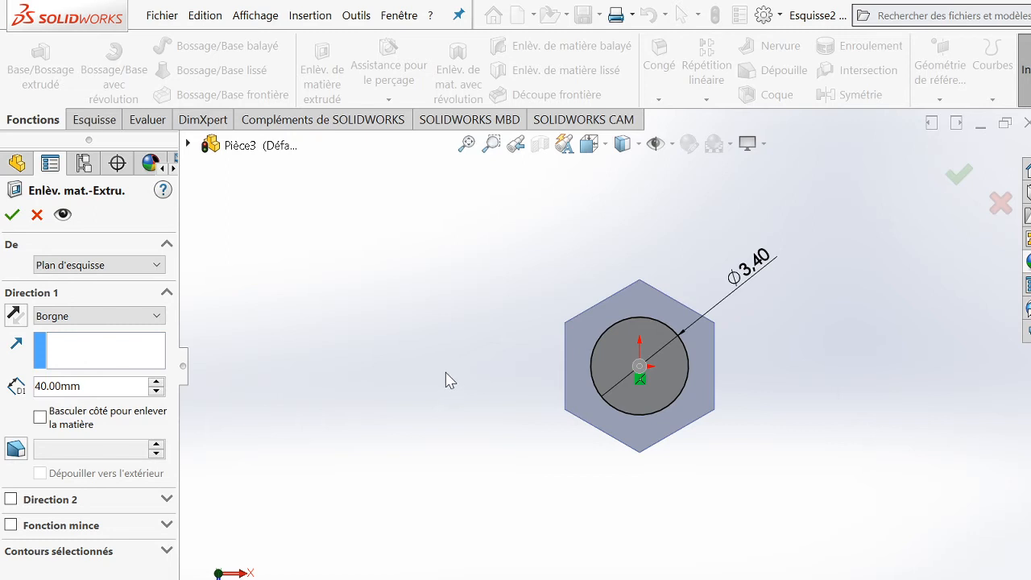
key(Down)
scroll(474, 386, down, 4)
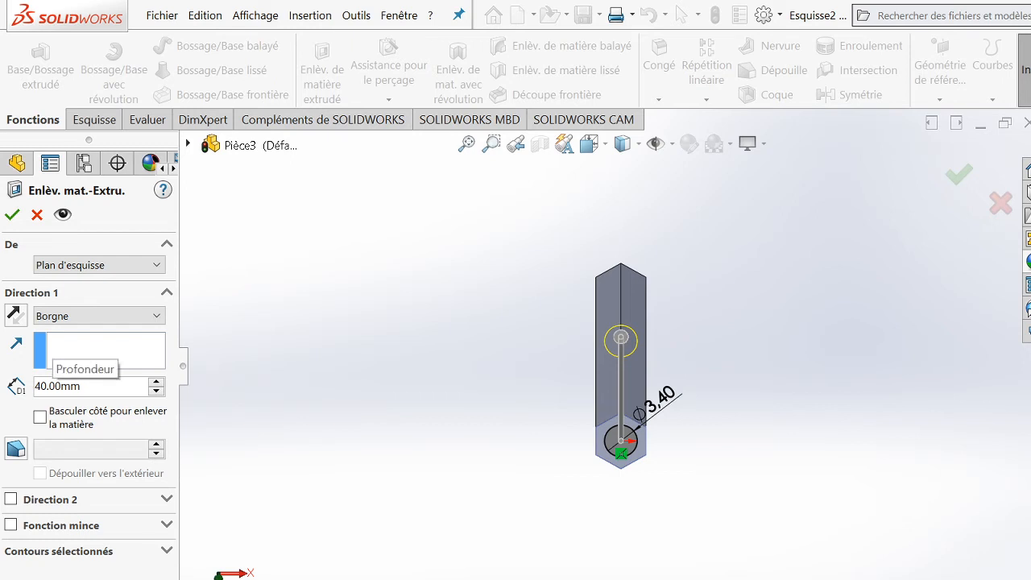
click(50, 387)
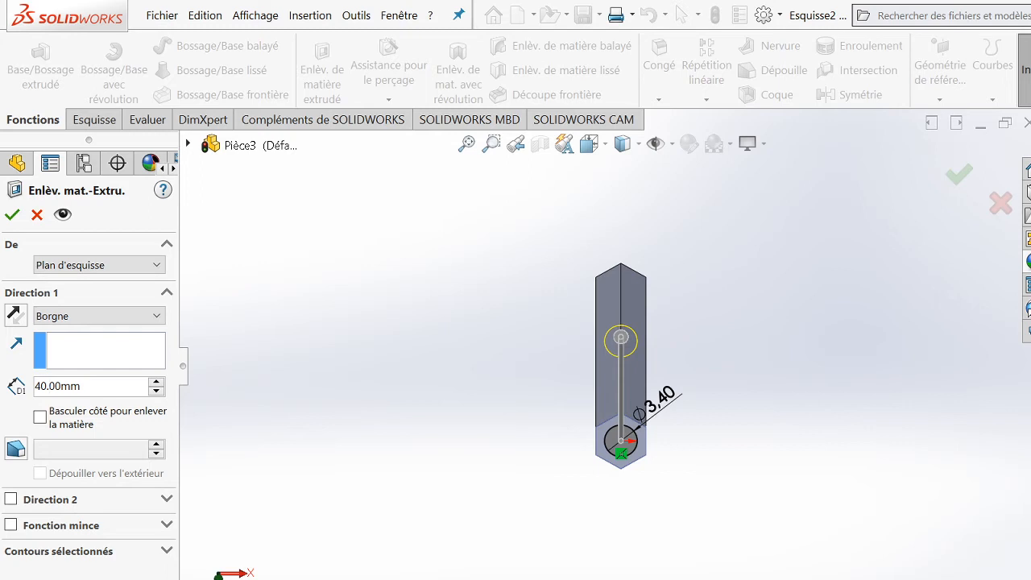
key(Left)
key(Left)
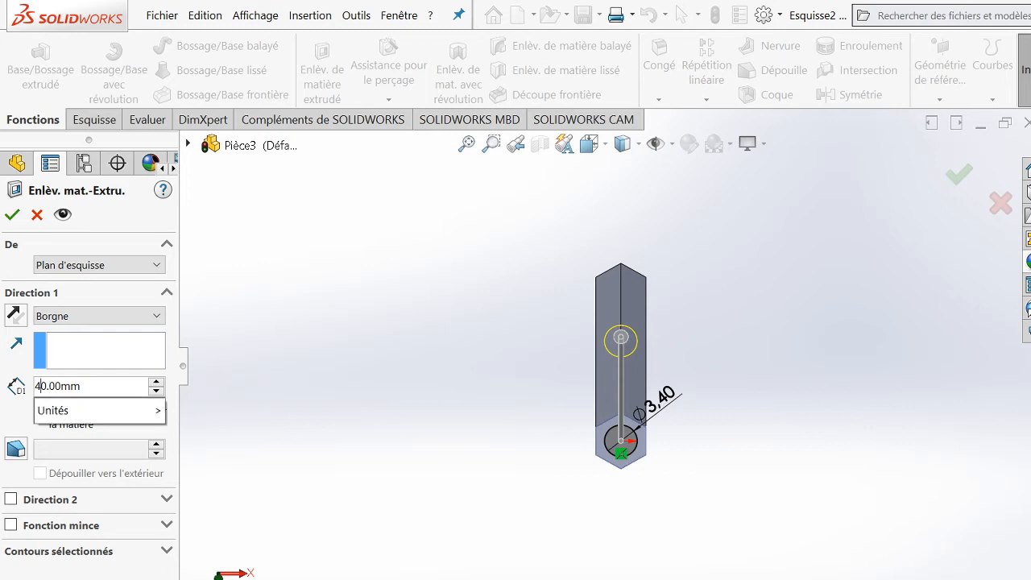
key(BackSpace)
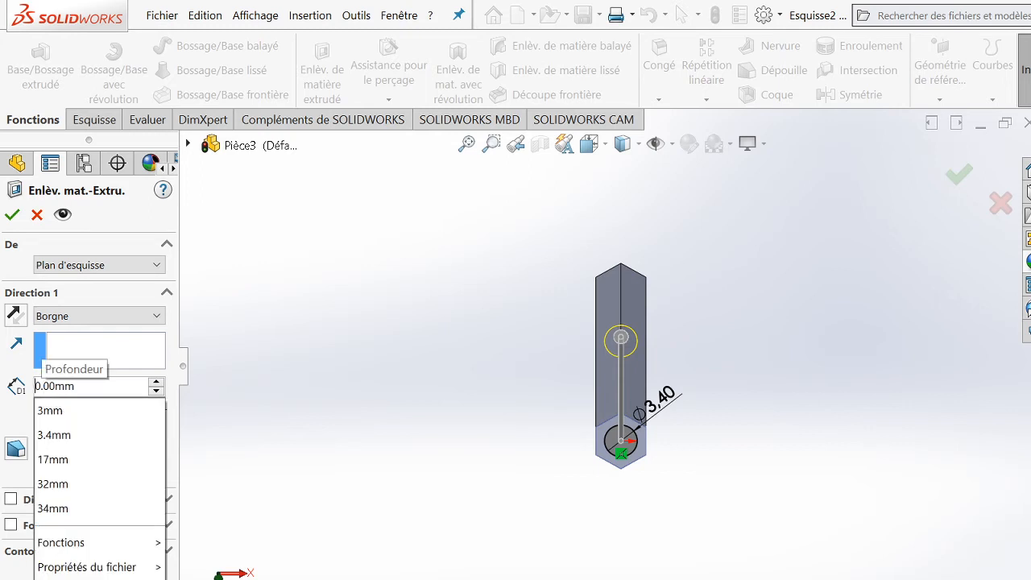
text(1)
key(Down)
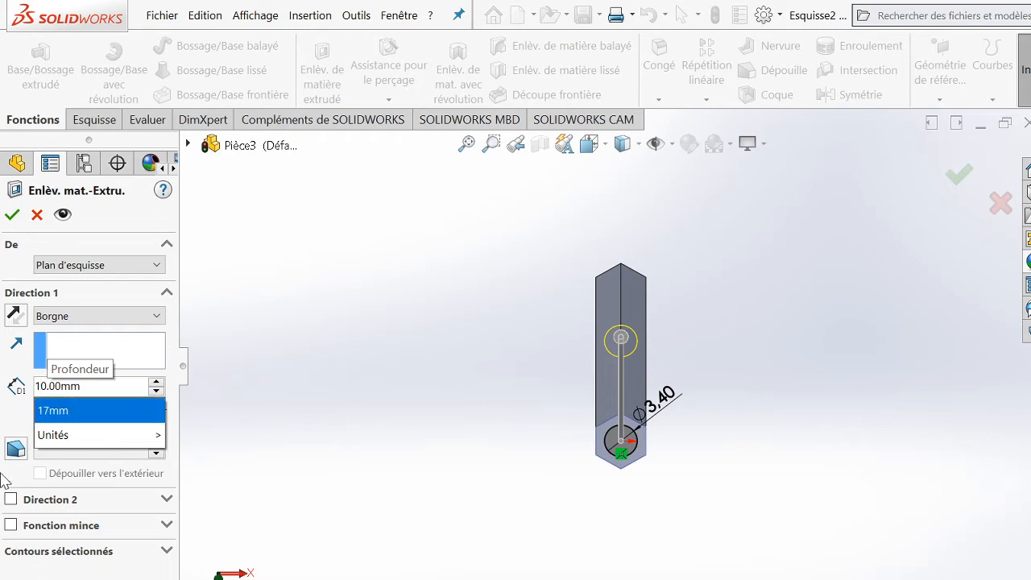
click(306, 375)
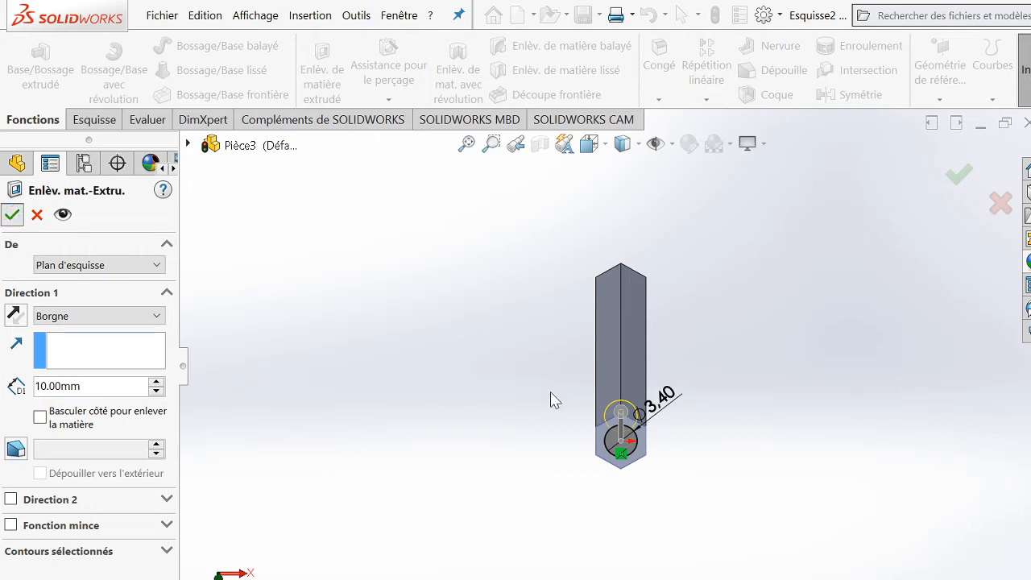
- Examine the new hole and both end faces of the hexagonal spacer from several angles
scroll(665, 427, up, 3)
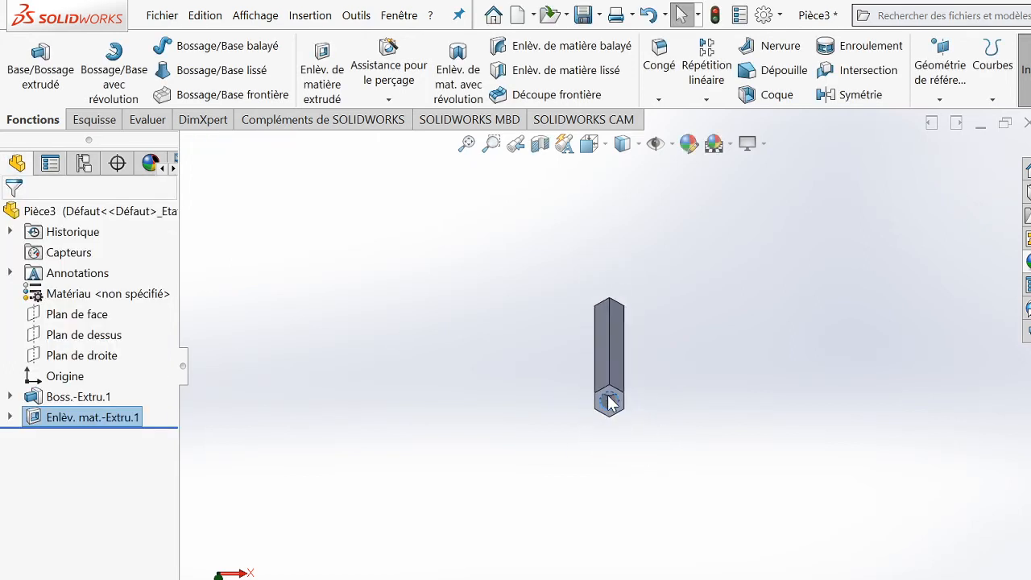
key(Up)
scroll(610, 335, down, 1)
key(Left)
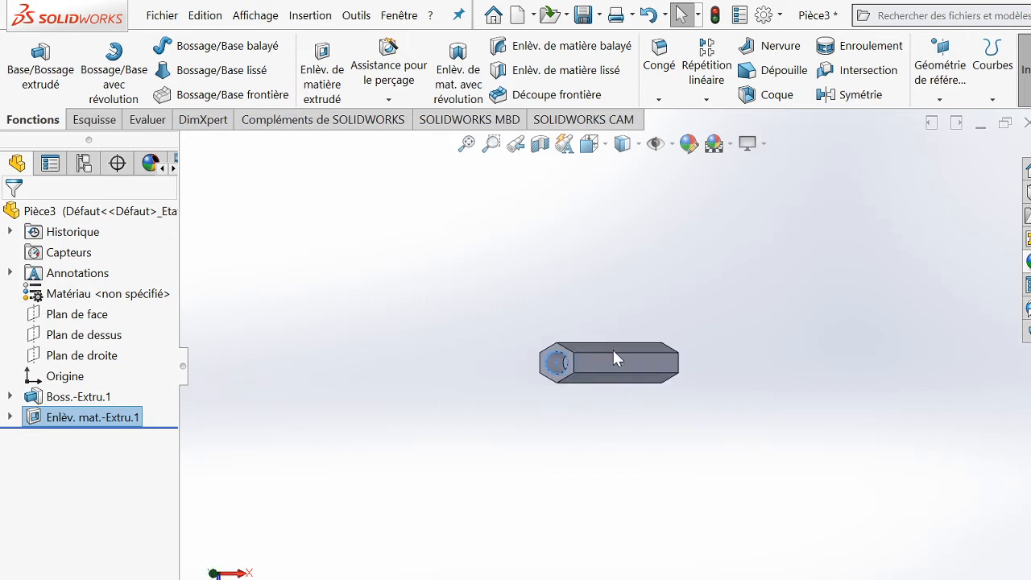
scroll(543, 367, down, 2)
click(483, 313)
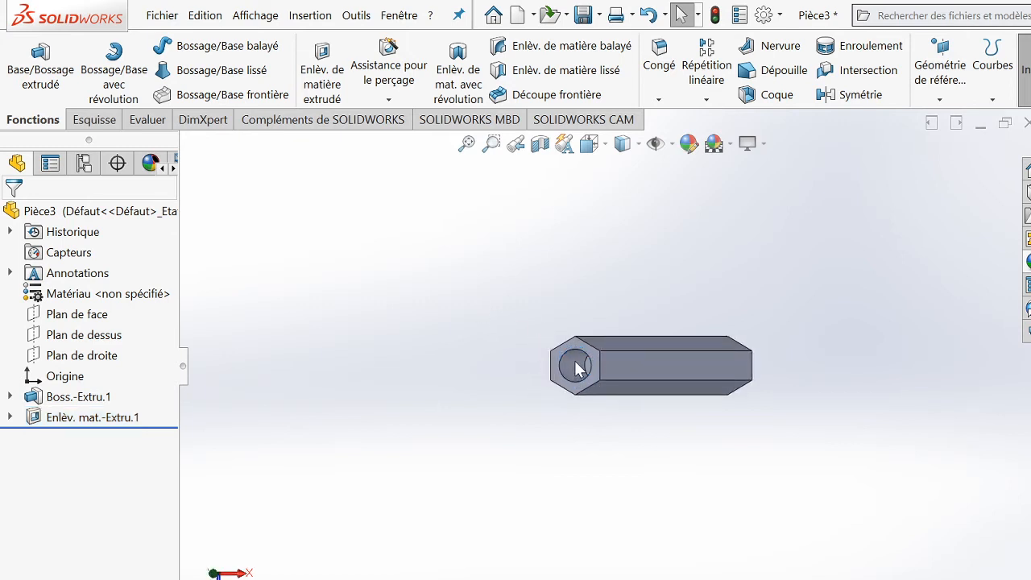
key(Right)
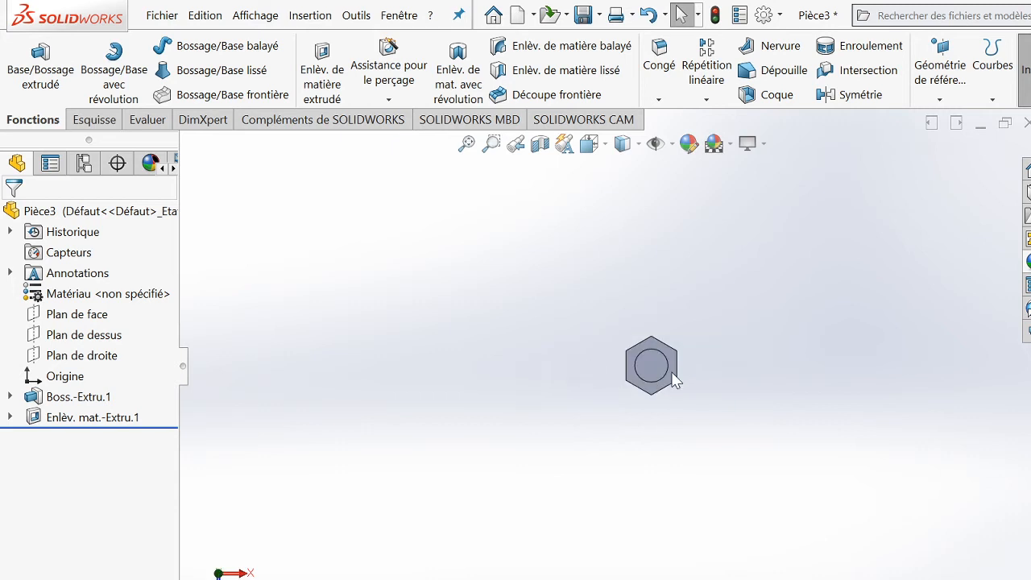
key(Up)
key(Up)
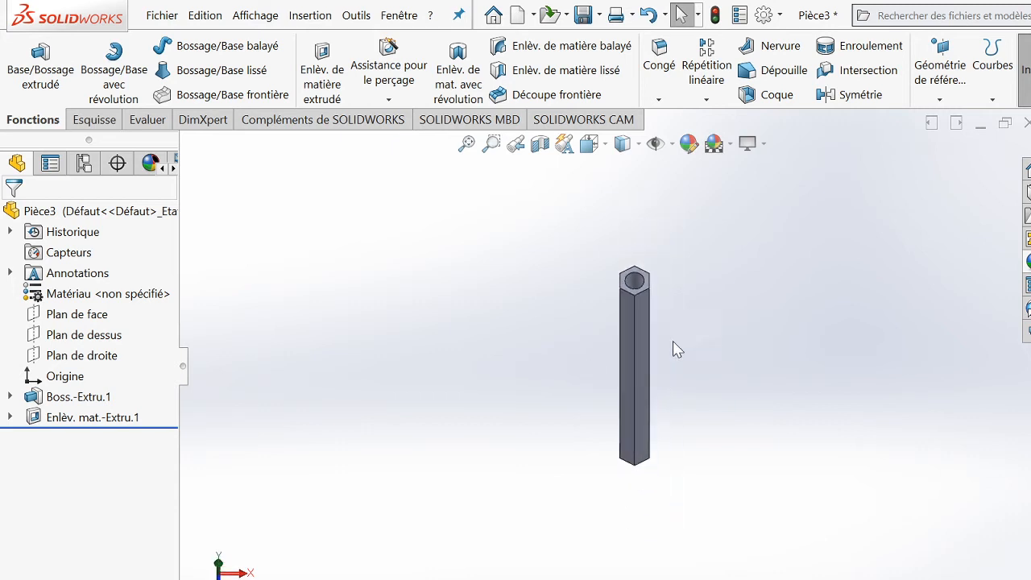
key(Down)
key(Down)
key(Down)
key(Down)
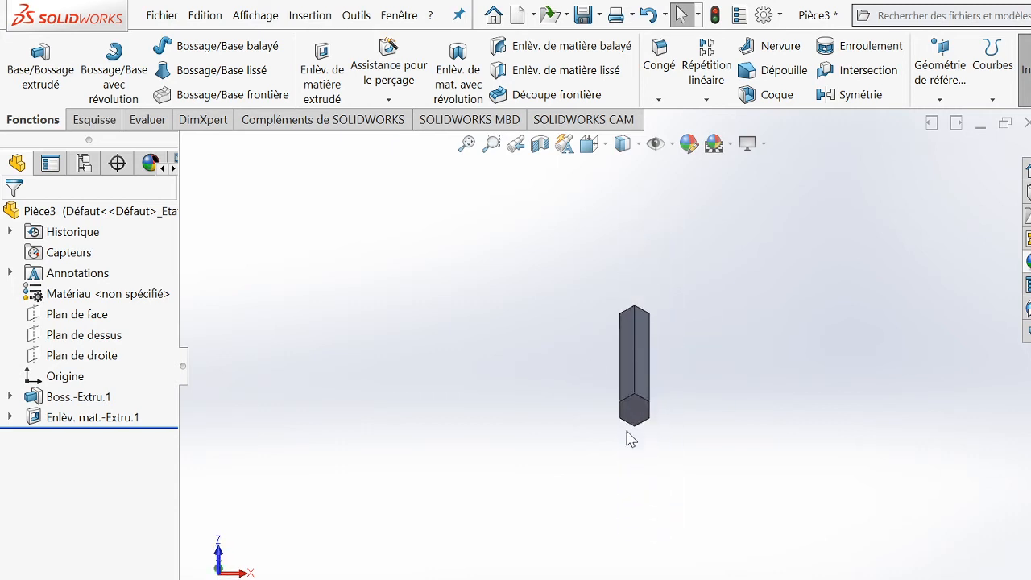
scroll(635, 415, down, 1)
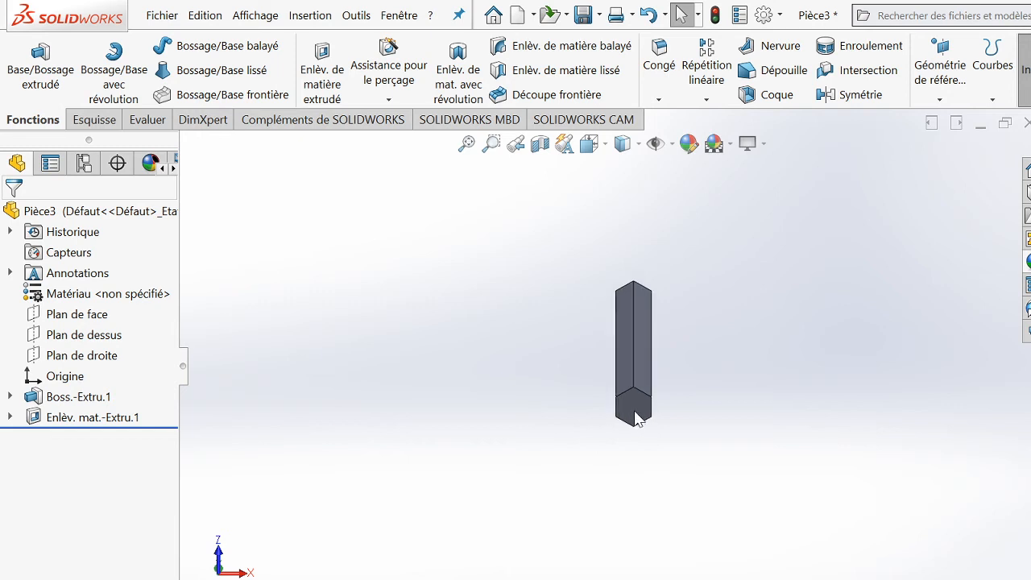
key(Up)
key(Down)
key(Down)
scroll(641, 385, up, 3)
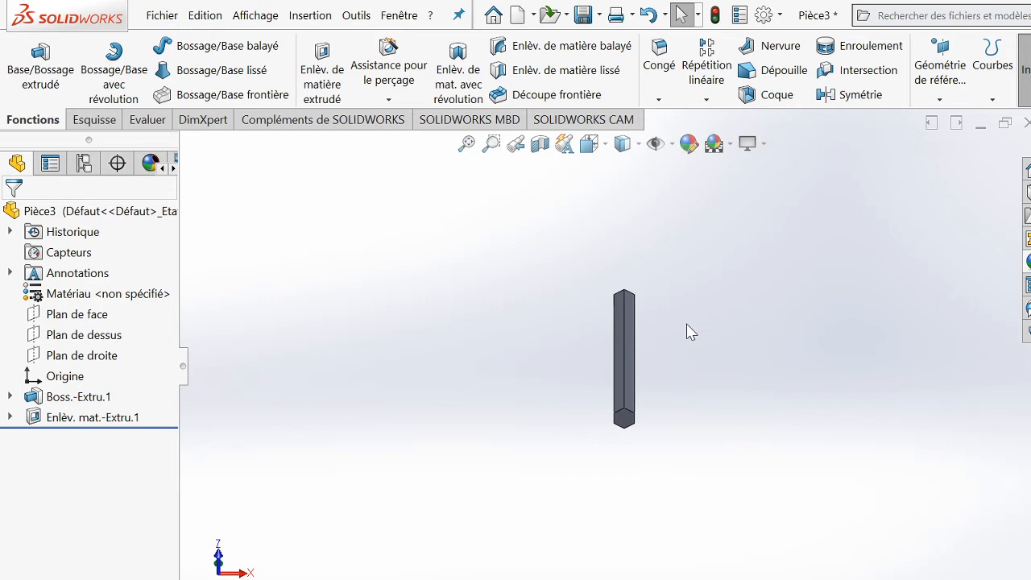
- Compare the two opposite end faces of the hexagonal spacer with the part viewed upright and lengthwise
key(Up)
key(Up)
key(Up)
key(Up)
key(Up)
key(Up)
key(Up)
key(Up)
key(Up)
key(Up)
key(Up)
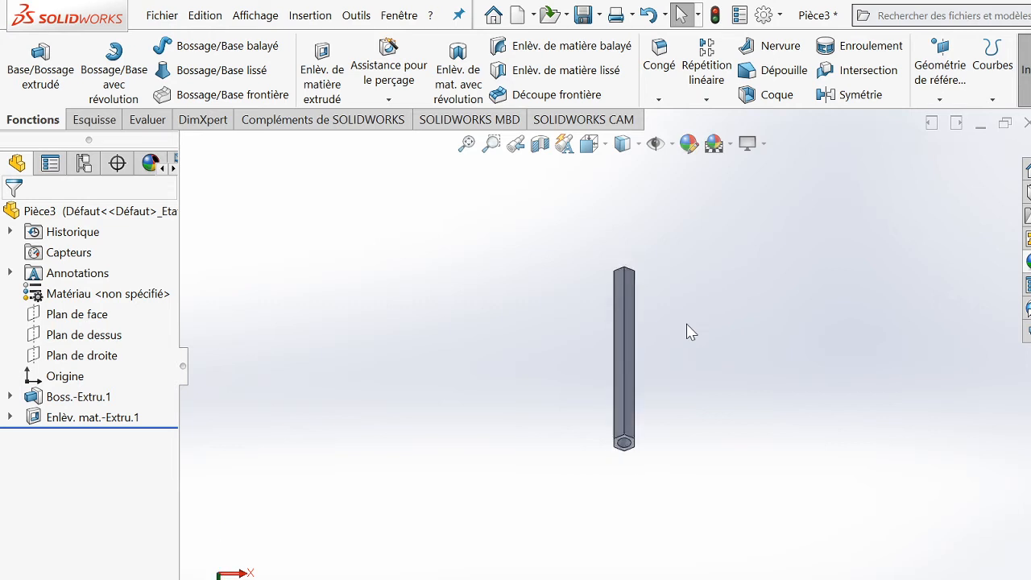
key(Up)
key(Up)
key(Up)
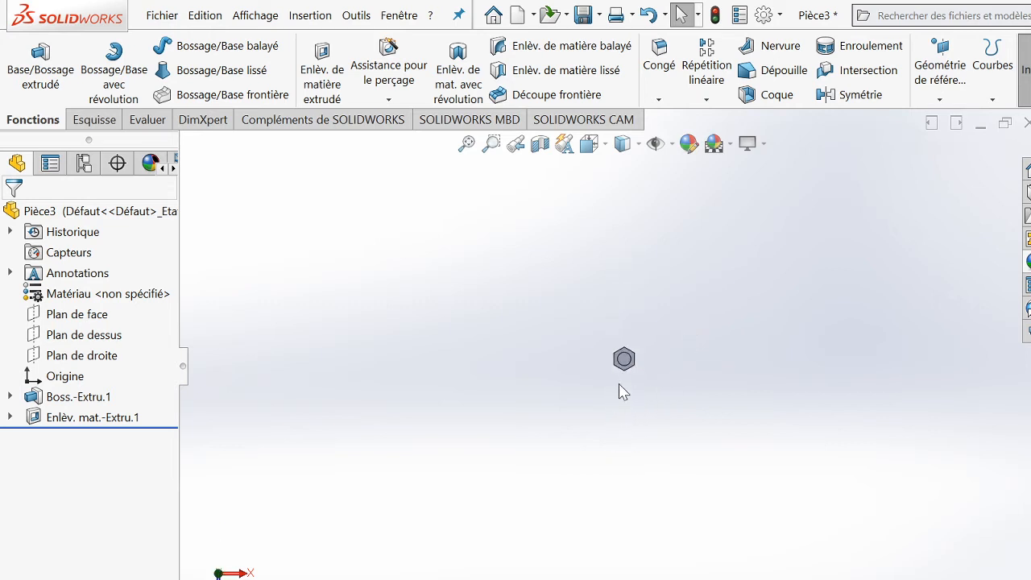
key(Down)
key(Up)
key(Down)
key(Down)
key(Down)
key(Down)
key(Down)
key(Down)
key(Down)
key(Down)
key(Down)
key(Down)
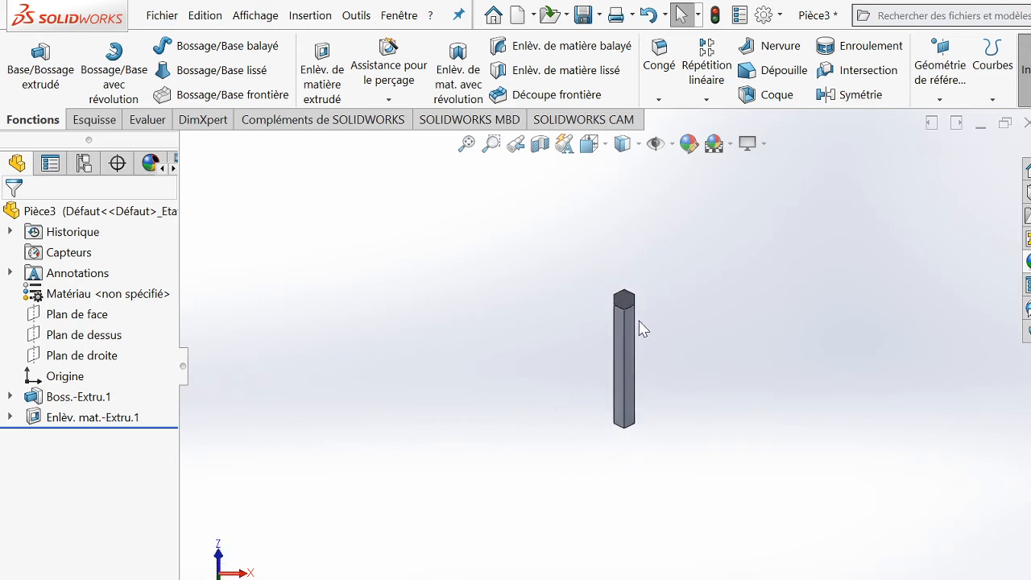
key(Down)
key(Down)
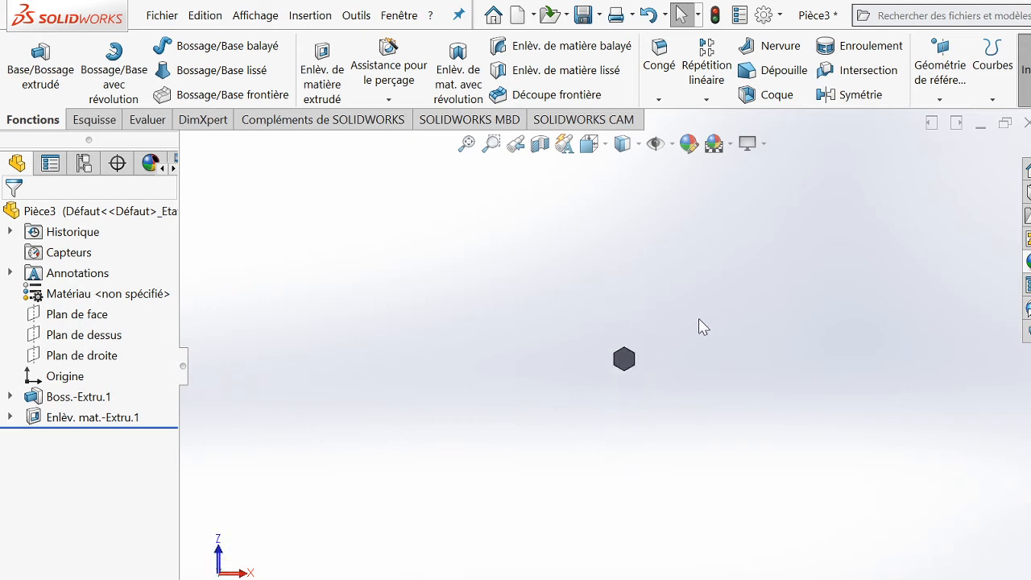
key(Left)
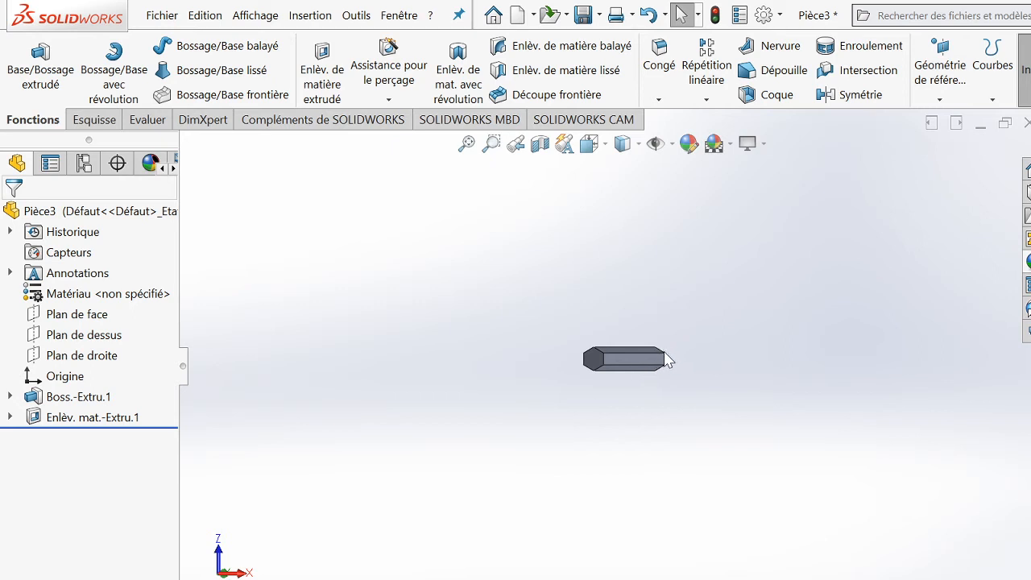
key(Right)
key(Left)
key(Left)
key(Left)
key(Left)
key(Left)
key(Left)
key(Left)
key(Left)
key(Left)
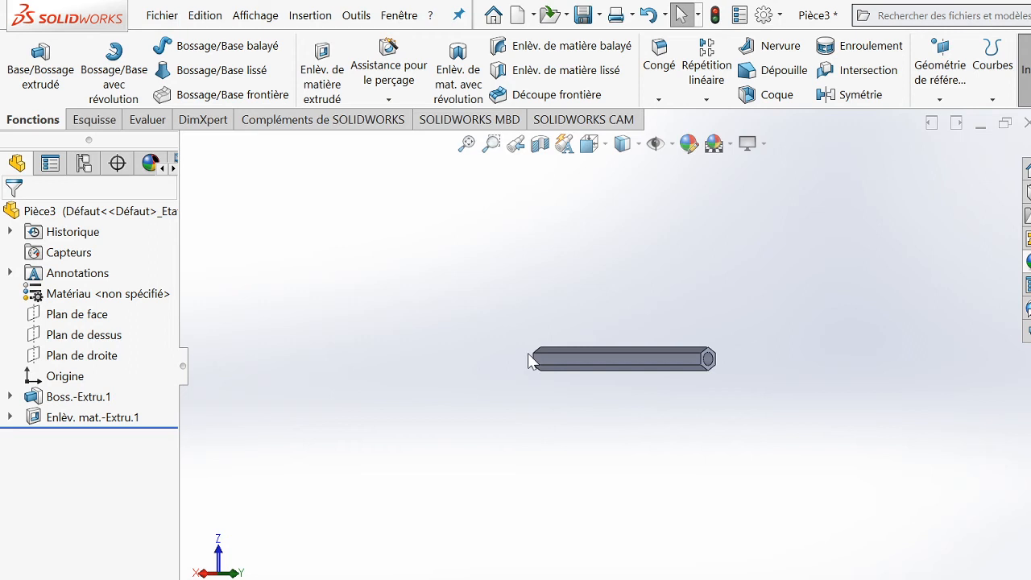
- Create a reference plane offset 30 mm from Plan de dessus, at the middle of the hexagonal spacer's length
click(68, 337)
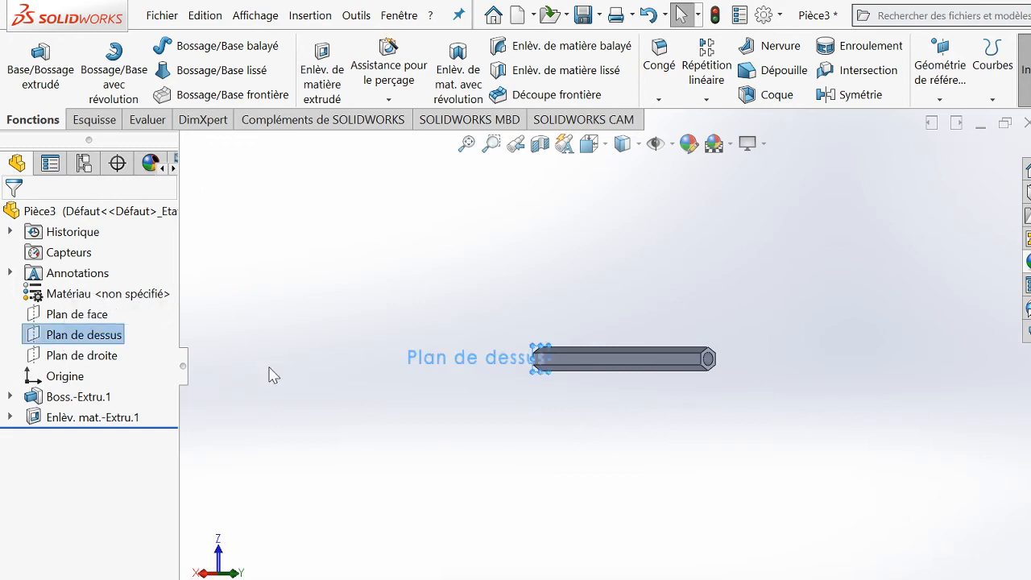
key(Right)
key(Right)
key(Right)
key(Right)
key(Right)
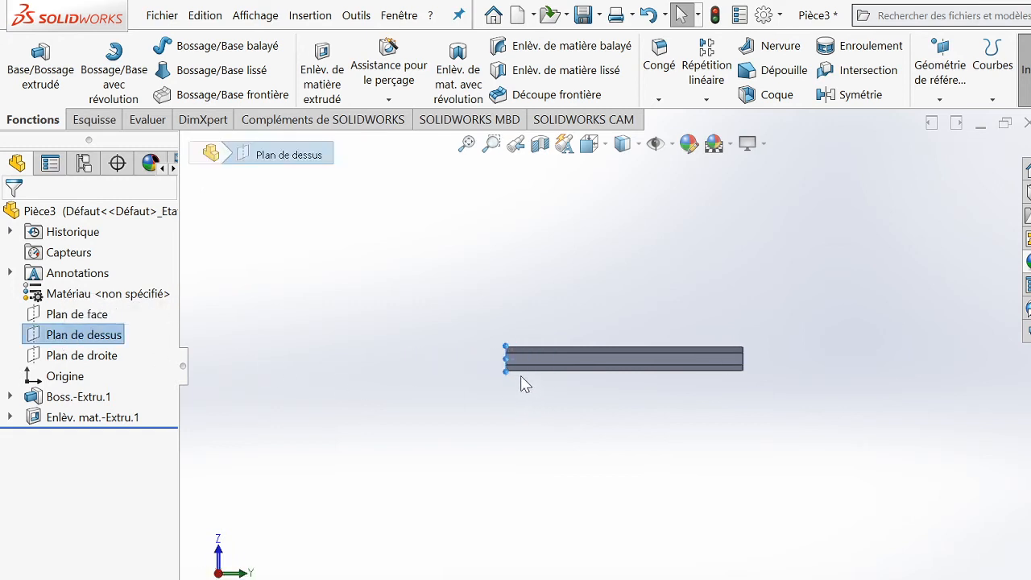
key(Right)
key(Right)
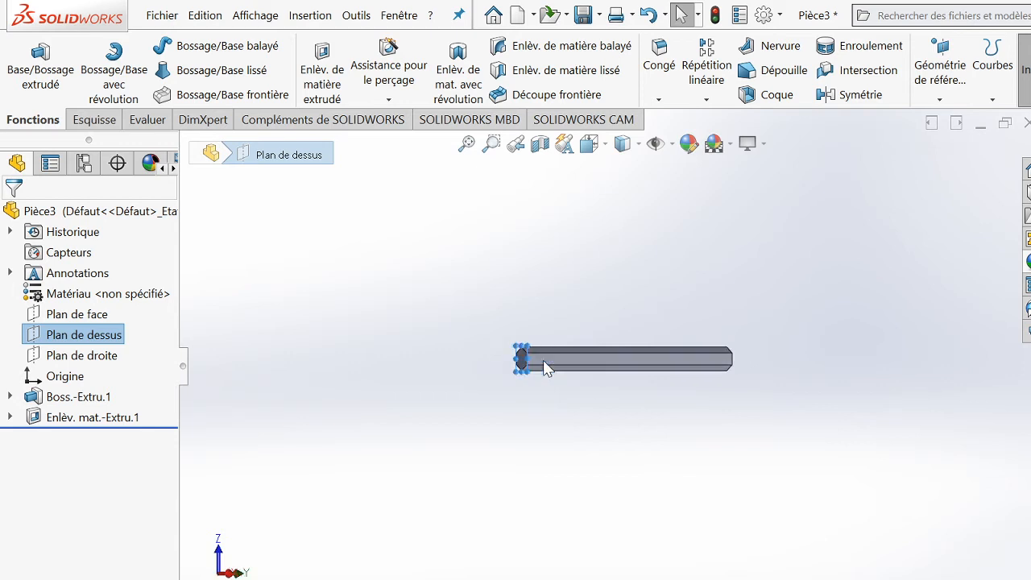
key(Right)
key(Right)
key(Right)
key(Right)
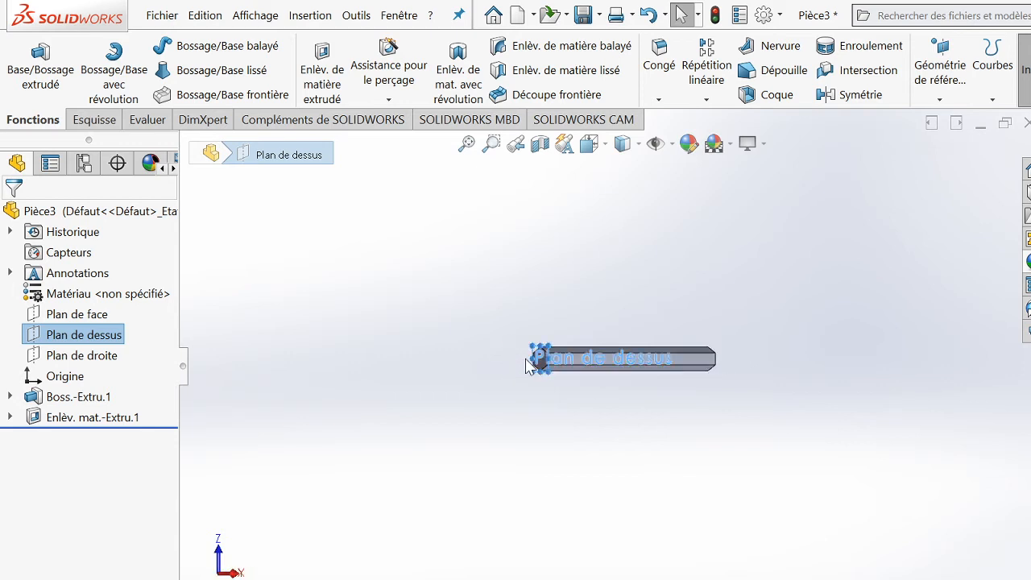
key(Right)
key(Right)
key(Right)
key(Right)
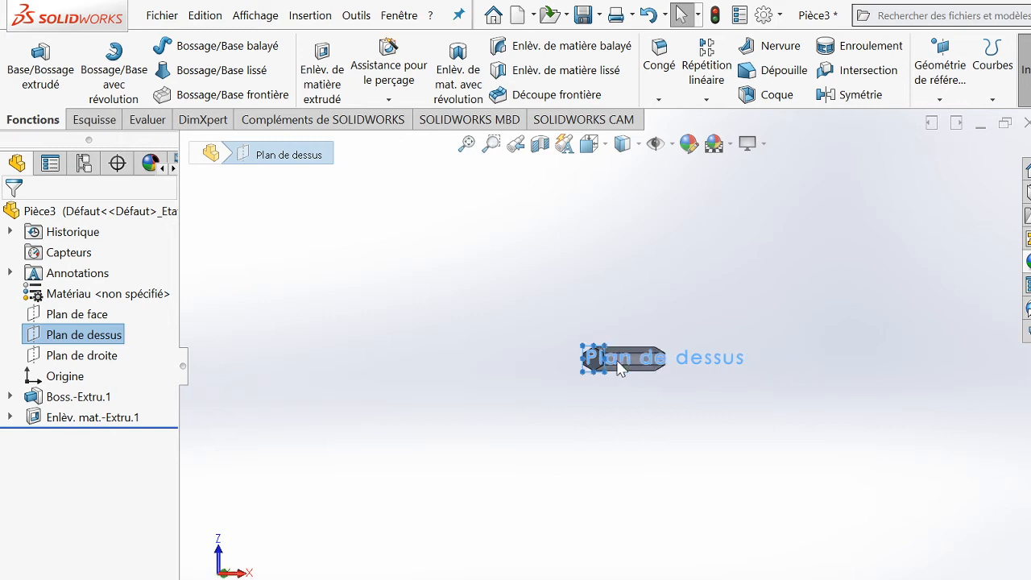
key(Right)
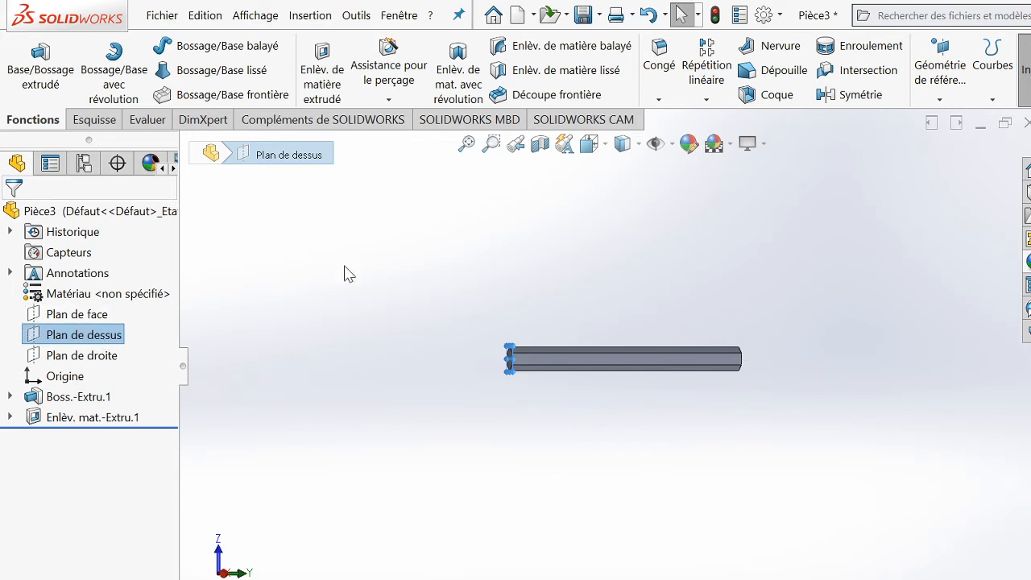
click(315, 18)
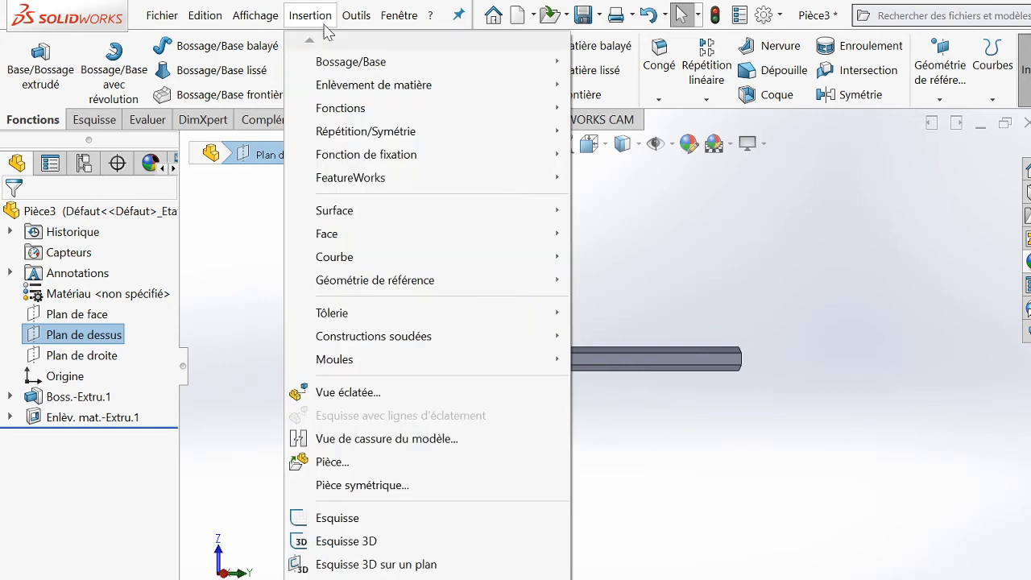
mouse_move(441, 286)
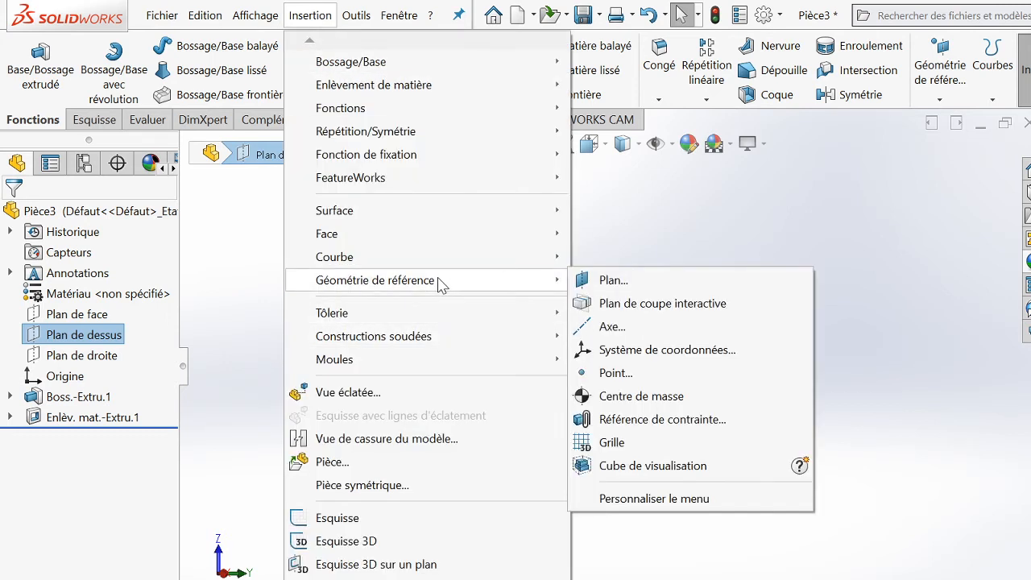
click(606, 281)
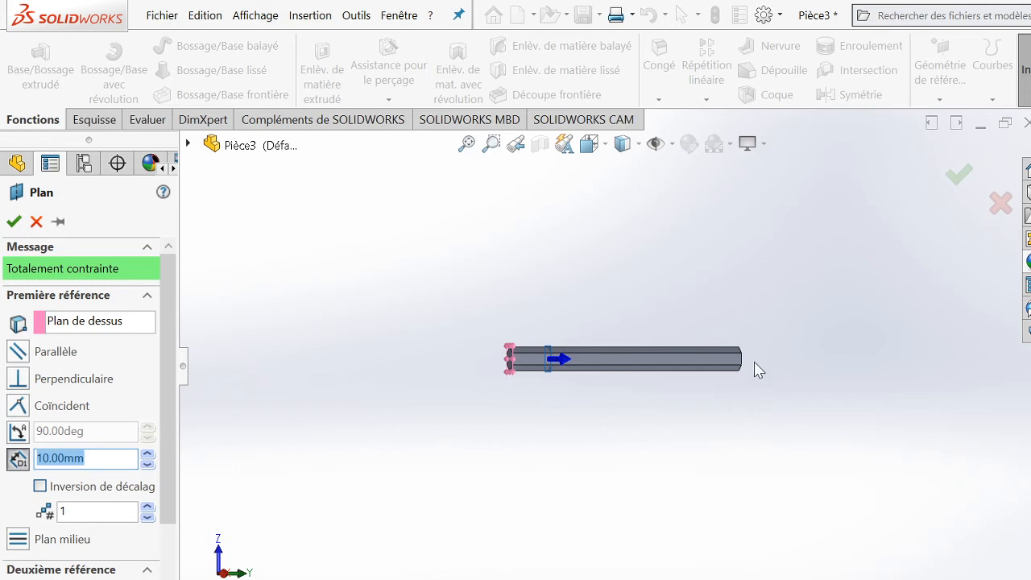
click(38, 457)
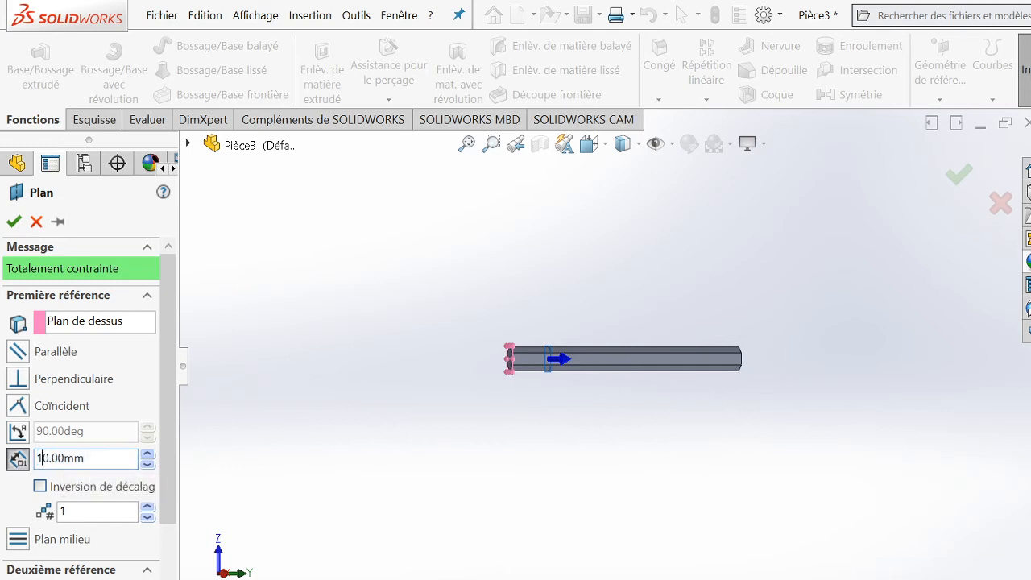
key(BackSpace)
text(3)
click(246, 340)
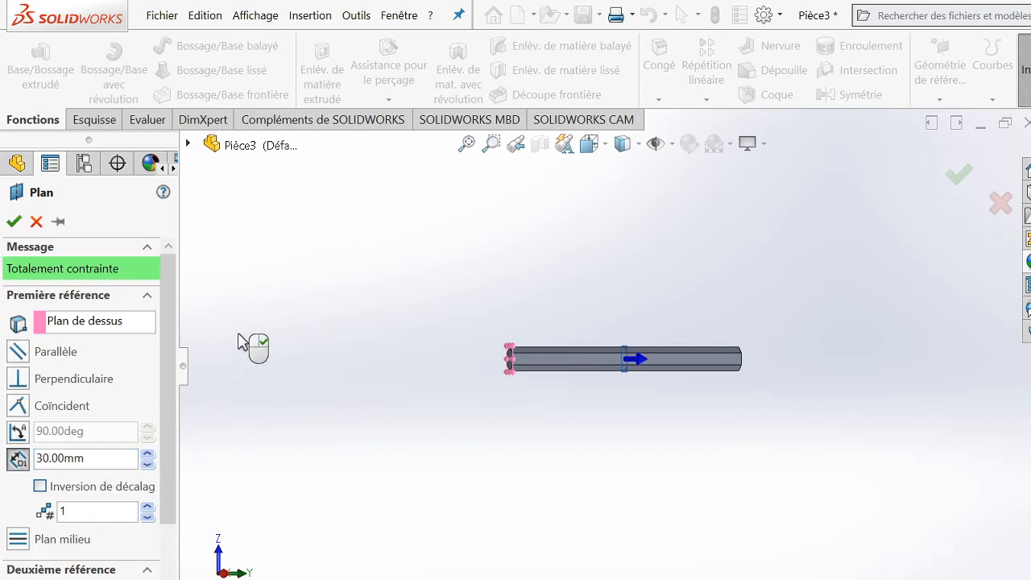
click(14, 220)
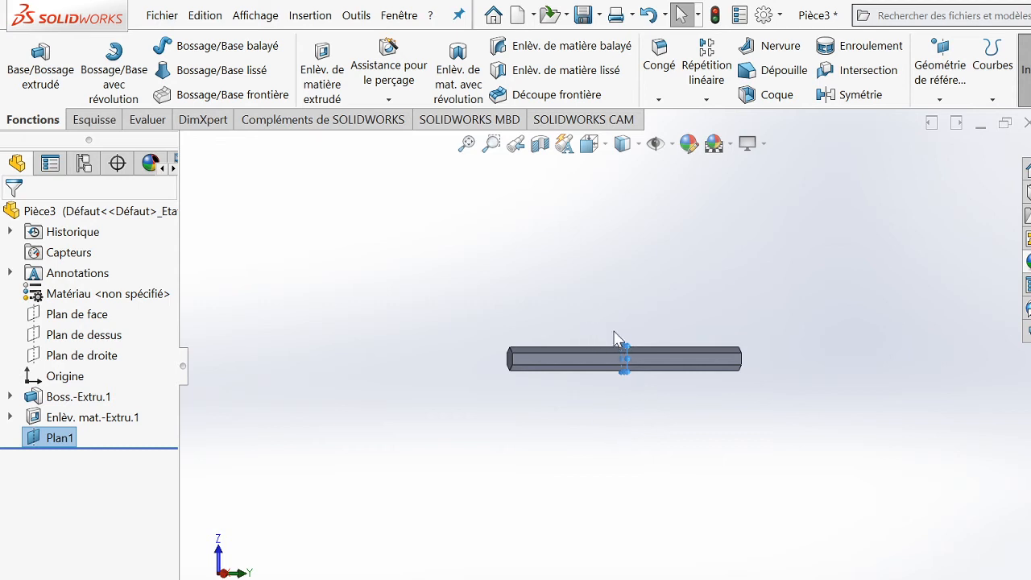
- Mirror the blind extruded cut about the mid-length plane onto the spacer's opposite end
click(835, 98)
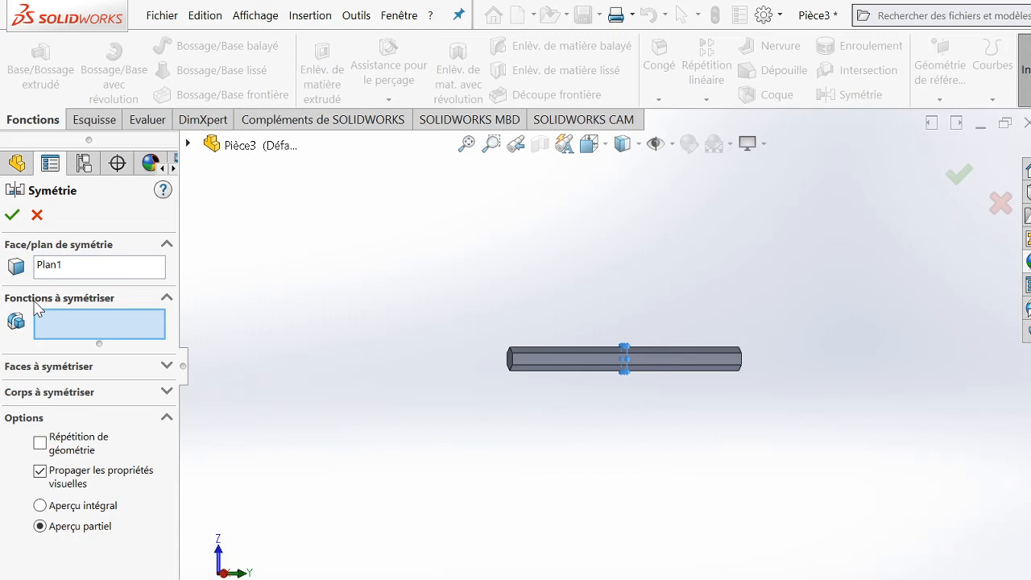
key(Right)
key(Left)
key(Left)
key(Left)
key(Left)
key(Left)
key(Left)
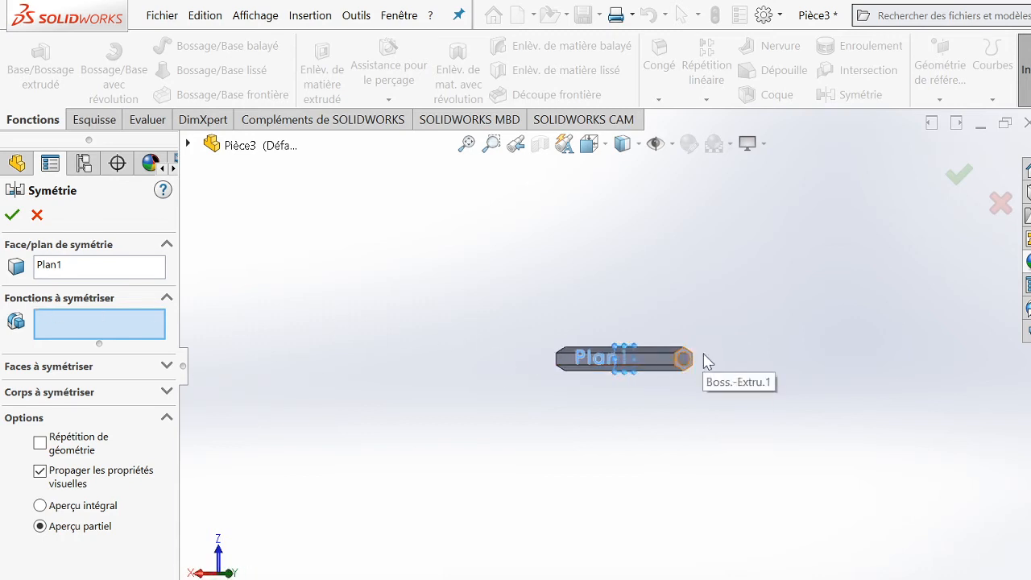
key(Left)
key(Left)
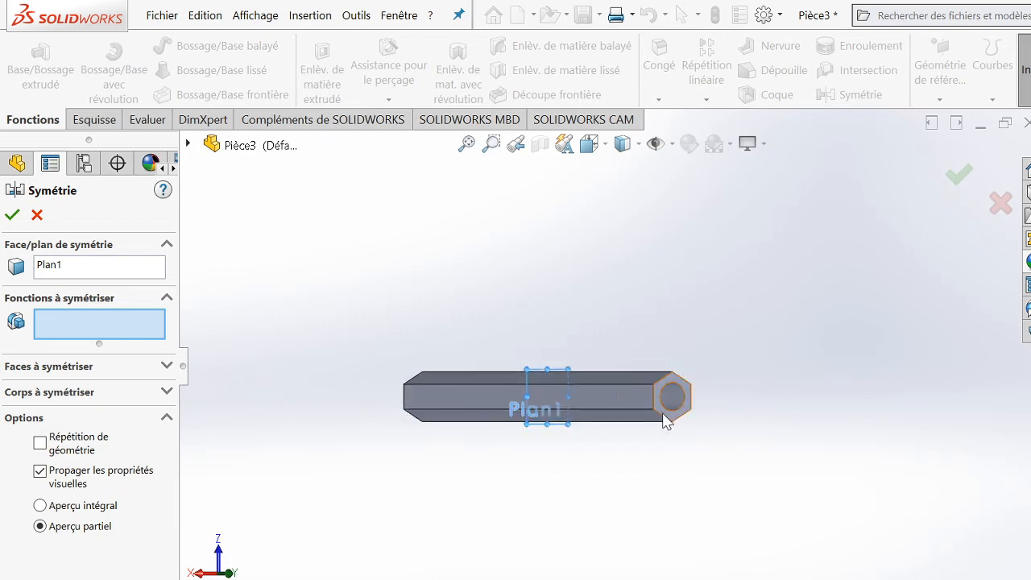
click(674, 397)
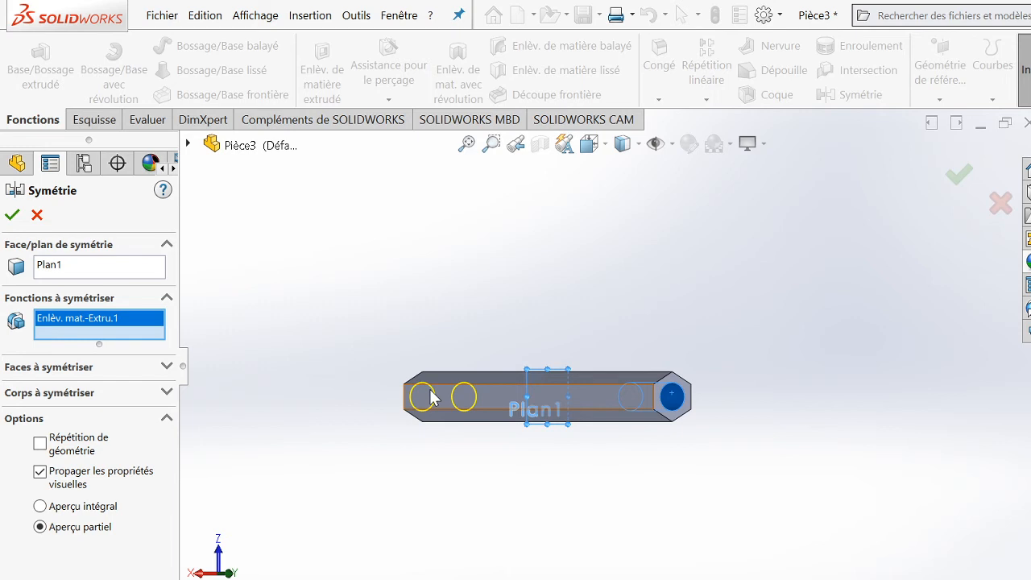
scroll(449, 393, up, 2)
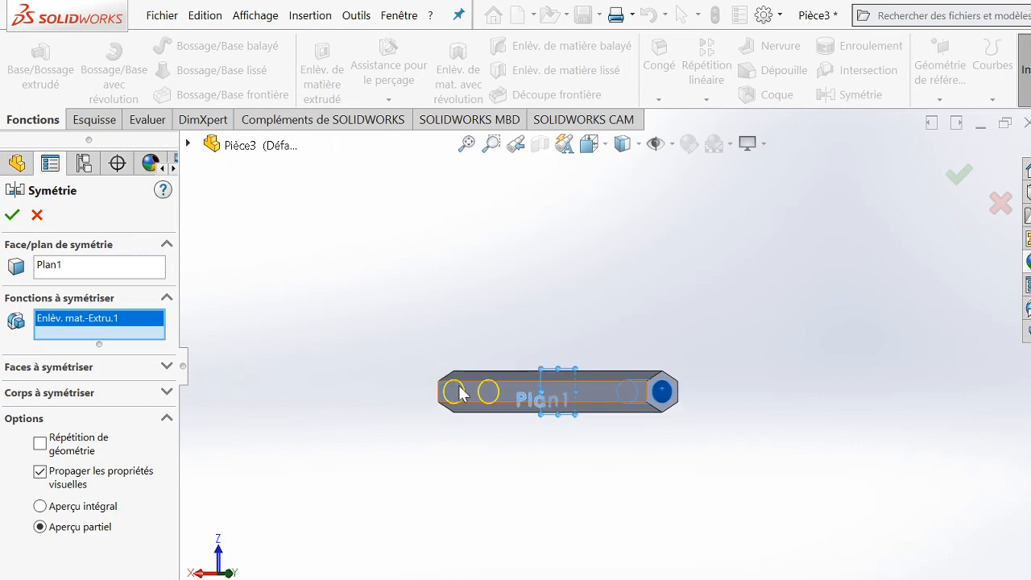
scroll(459, 386, down, 1)
scroll(459, 383, up, 1)
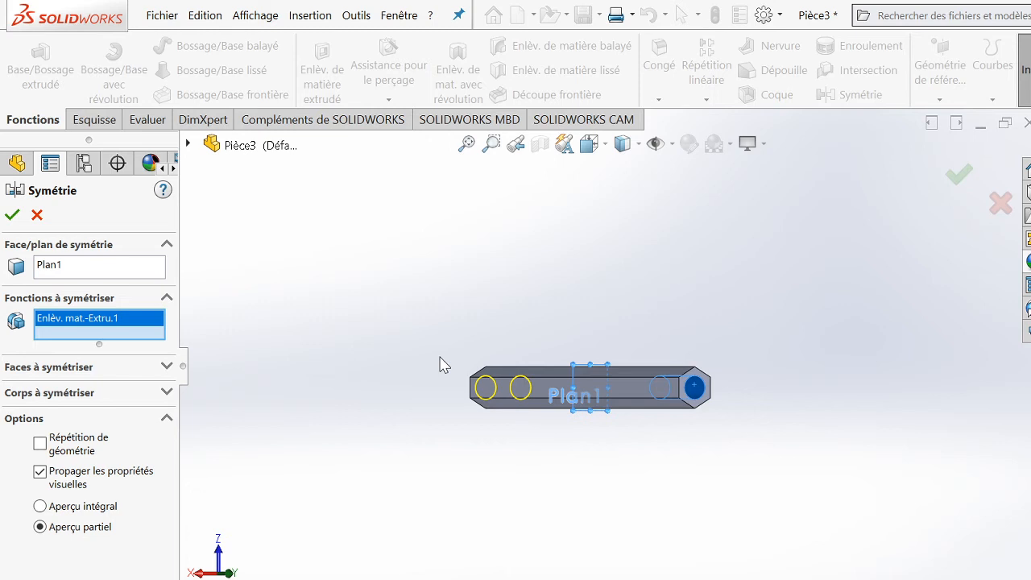
click(12, 215)
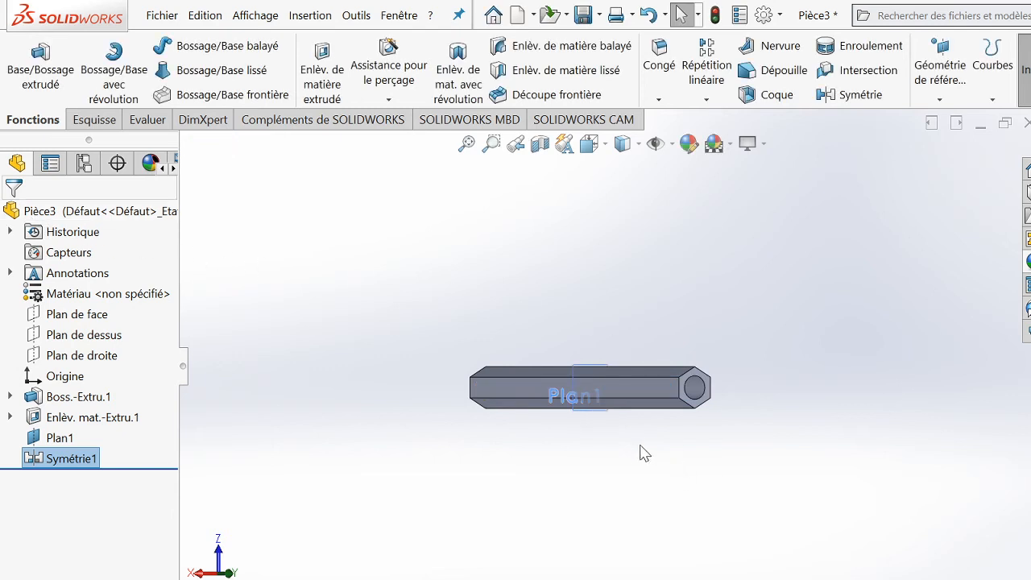
- Hide the mid-length reference plane and save the spacer as Pièce3.SLDPRT in the folder Nouveau dossier
click(50, 437)
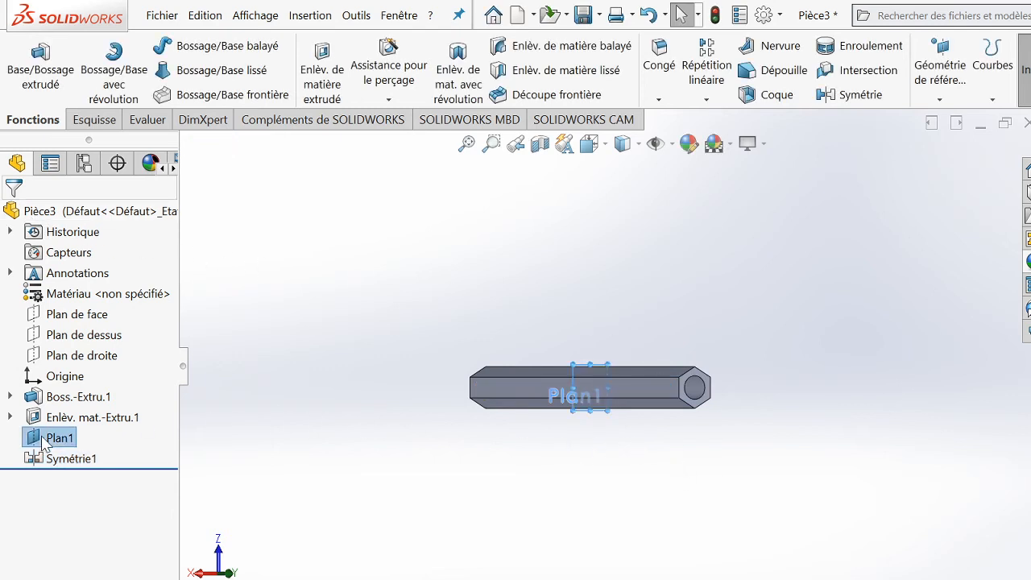
right_click(50, 437)
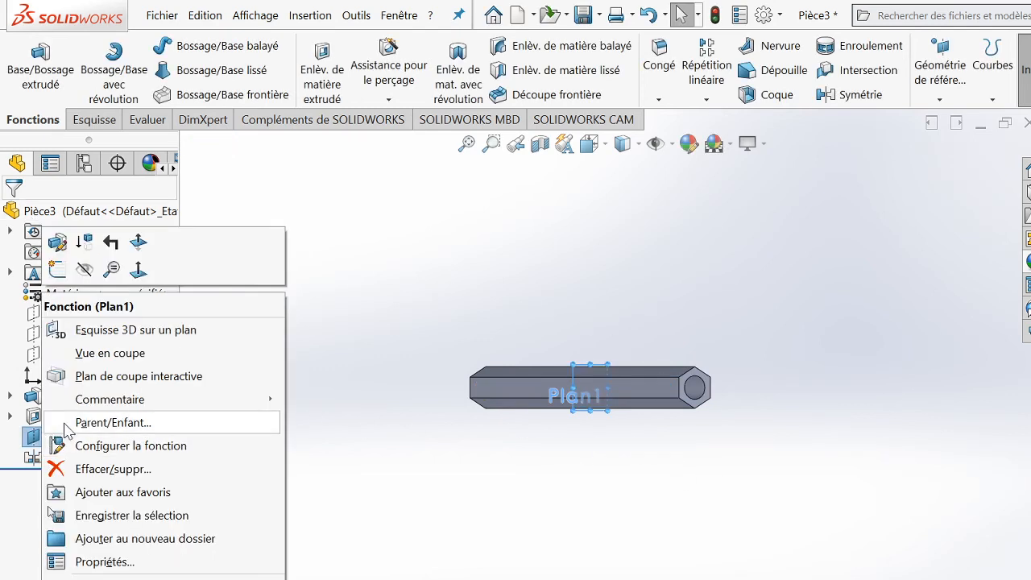
click(83, 276)
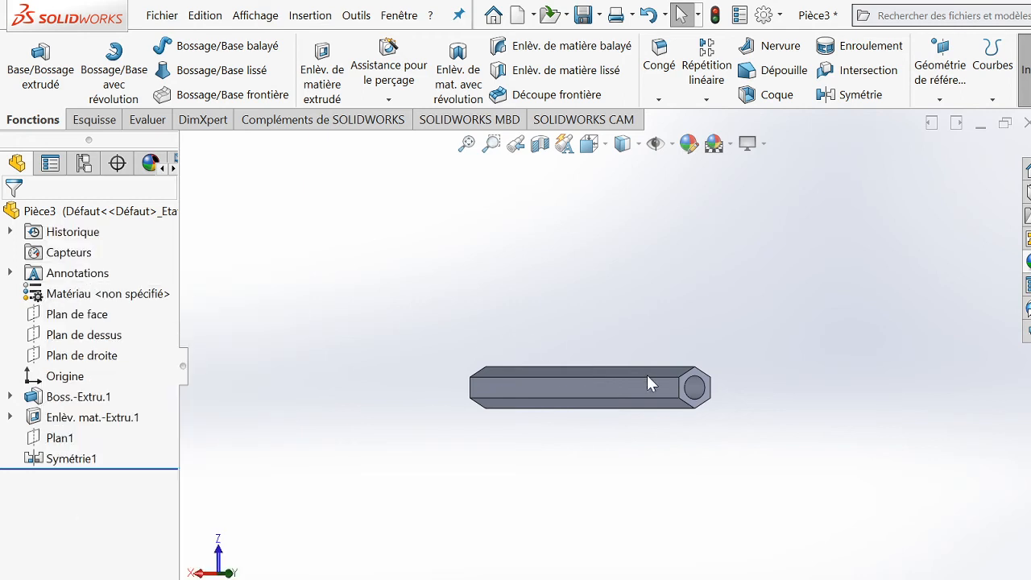
scroll(671, 347, up, 2)
scroll(668, 351, down, 1)
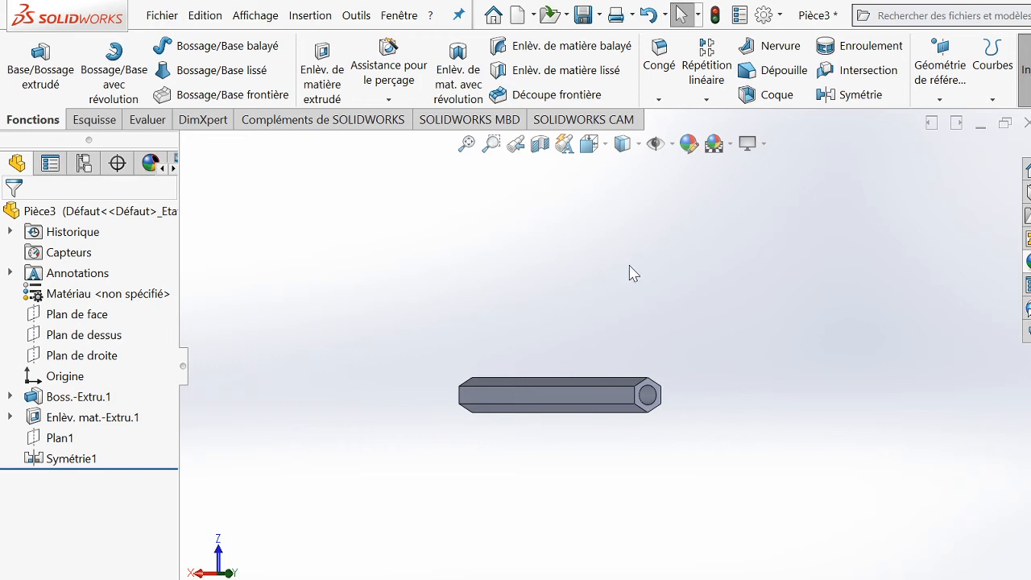
click(584, 15)
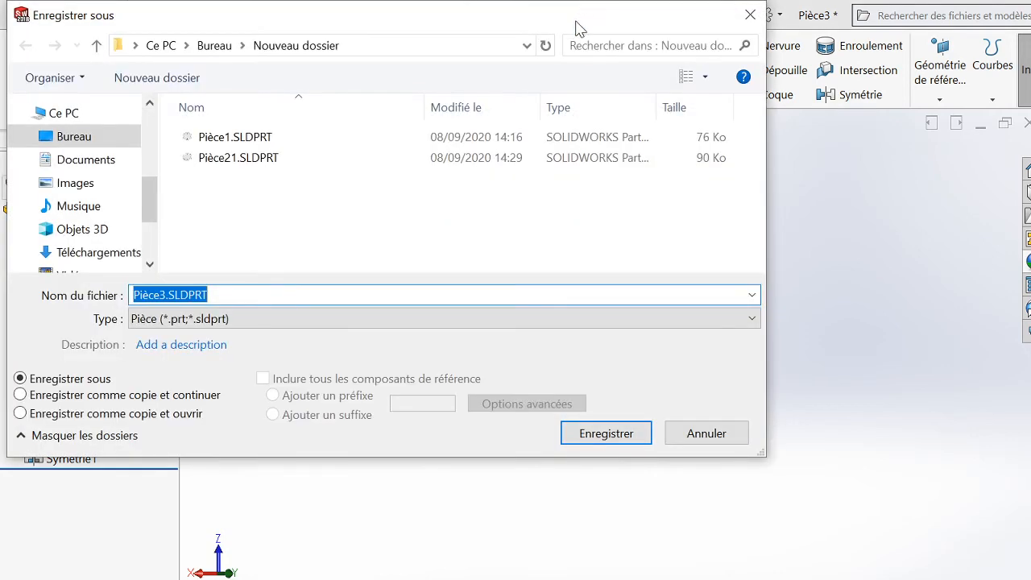
click(583, 435)
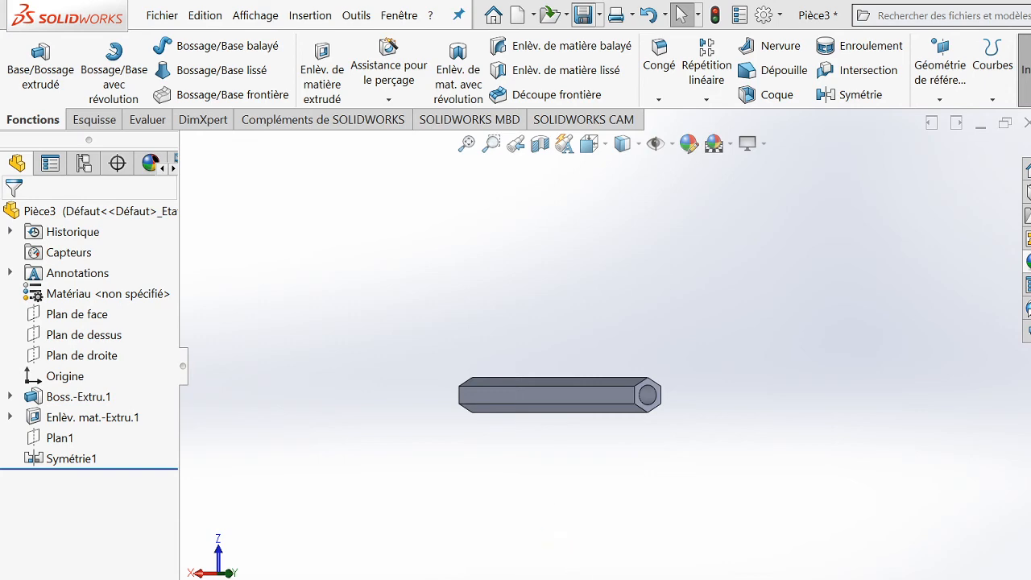
- Switch to the Nouveau dossier folder in File Explorer and open Pièce1.SLDPRT in SOLIDWORKS
mouse_move(503, 579)
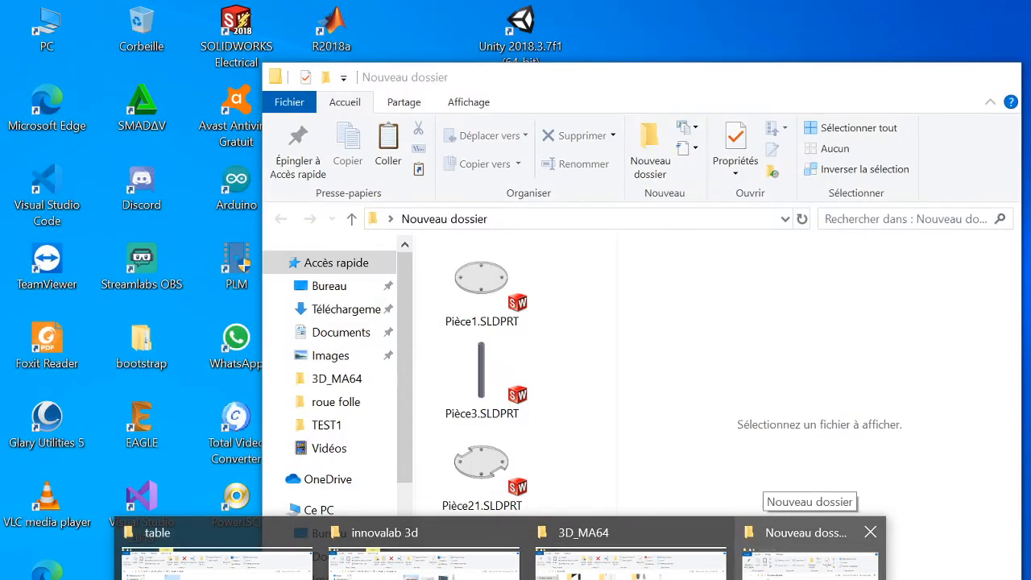
click(810, 568)
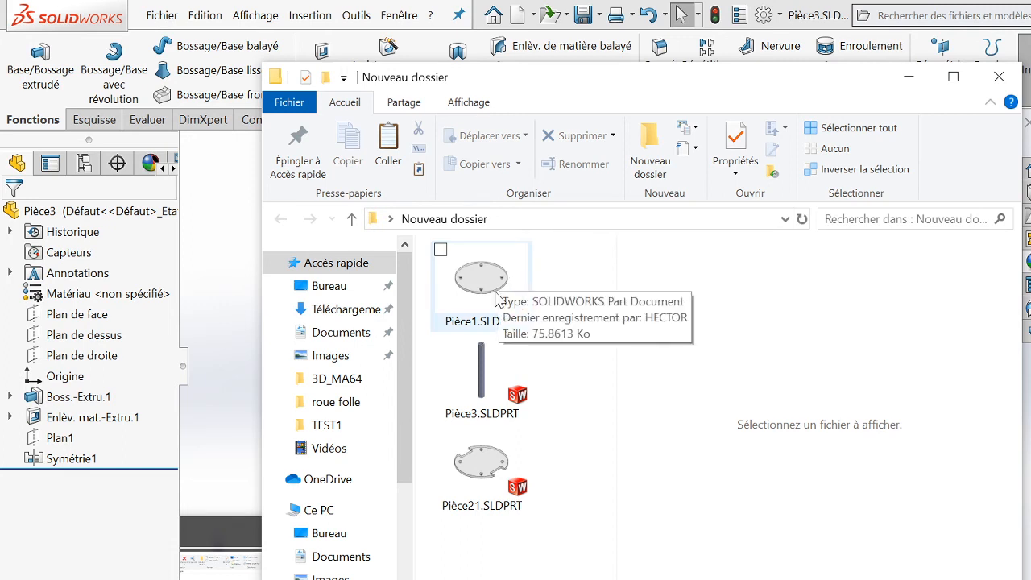
double_click(493, 298)
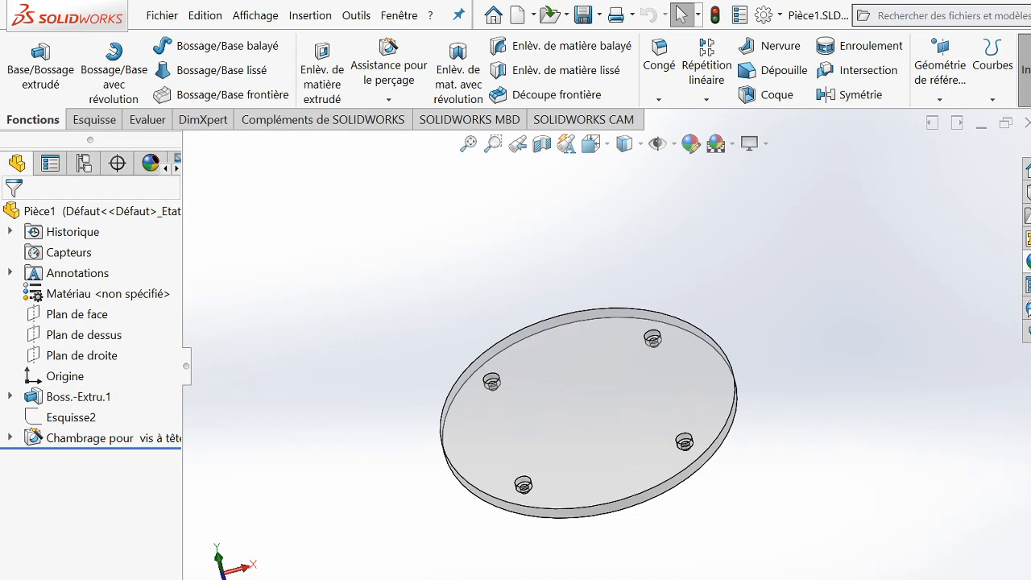
- Create a new assembly document and place the round plate Pièce1 as its first component
mouse_move(564, 579)
click(516, 17)
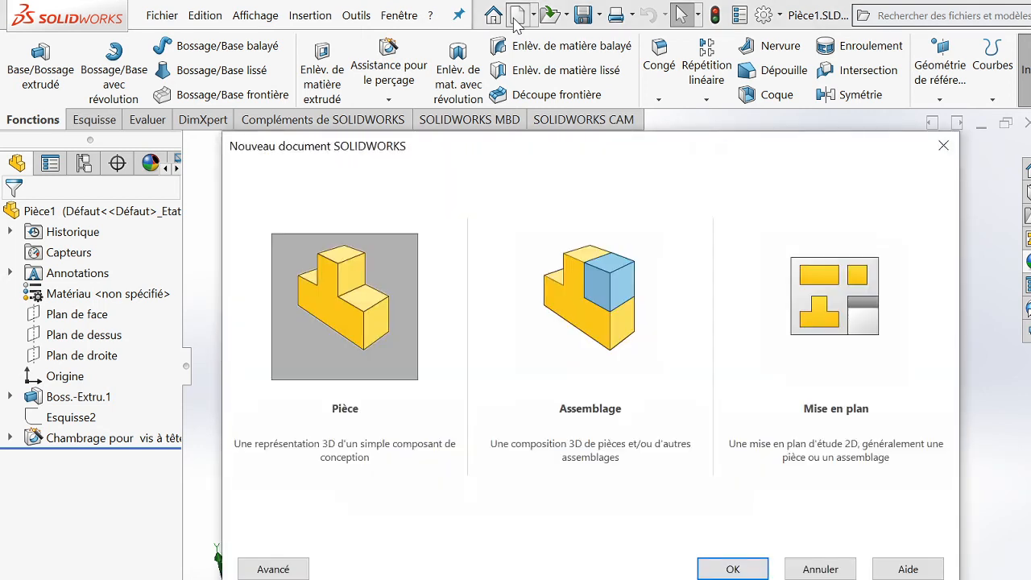
click(575, 298)
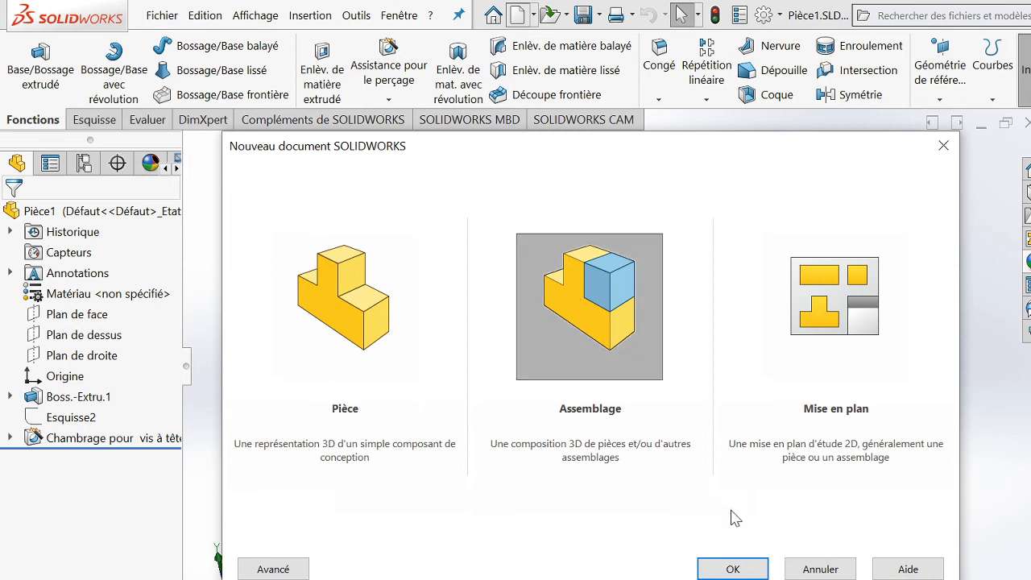
click(745, 569)
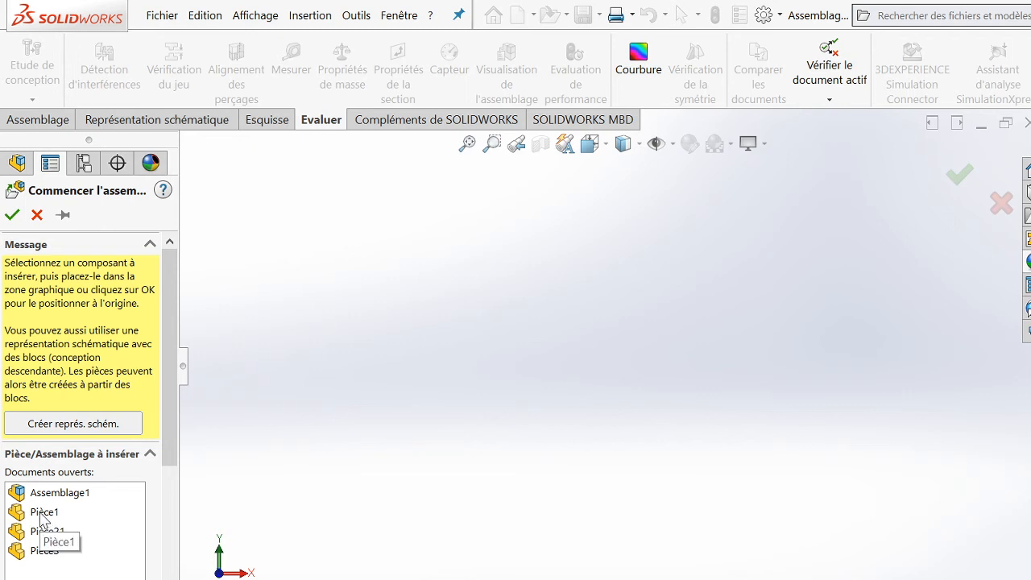
click(40, 516)
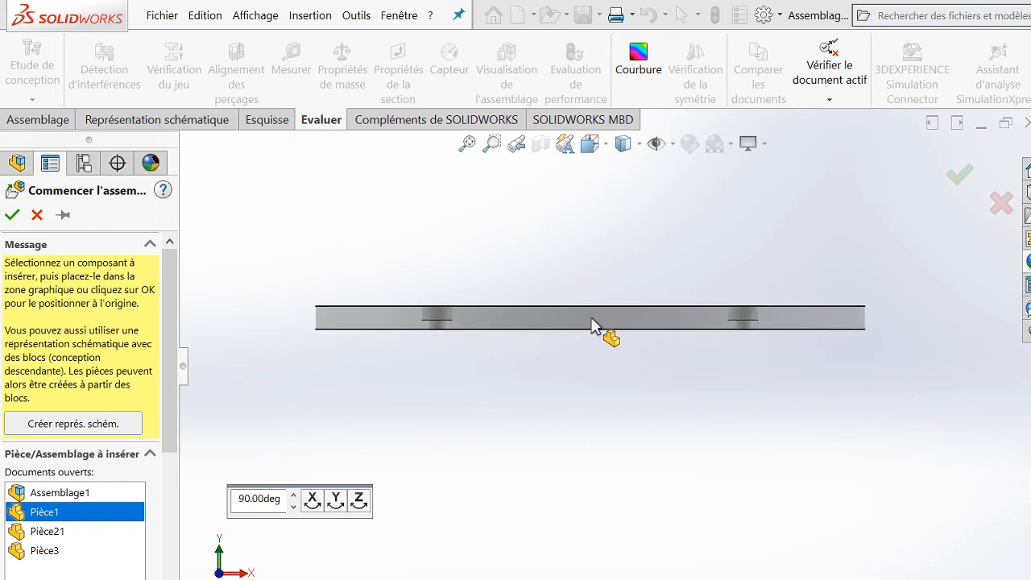
click(564, 357)
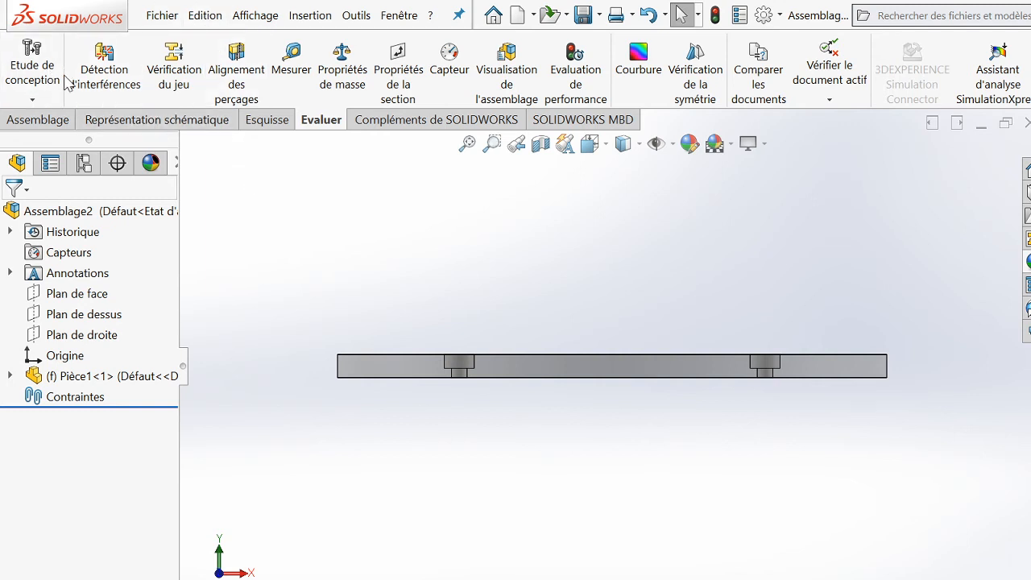
- Insert Pièce21 into the assembly, rotate it 180° about Z in 90° increments, and place it below Pièce1
click(38, 119)
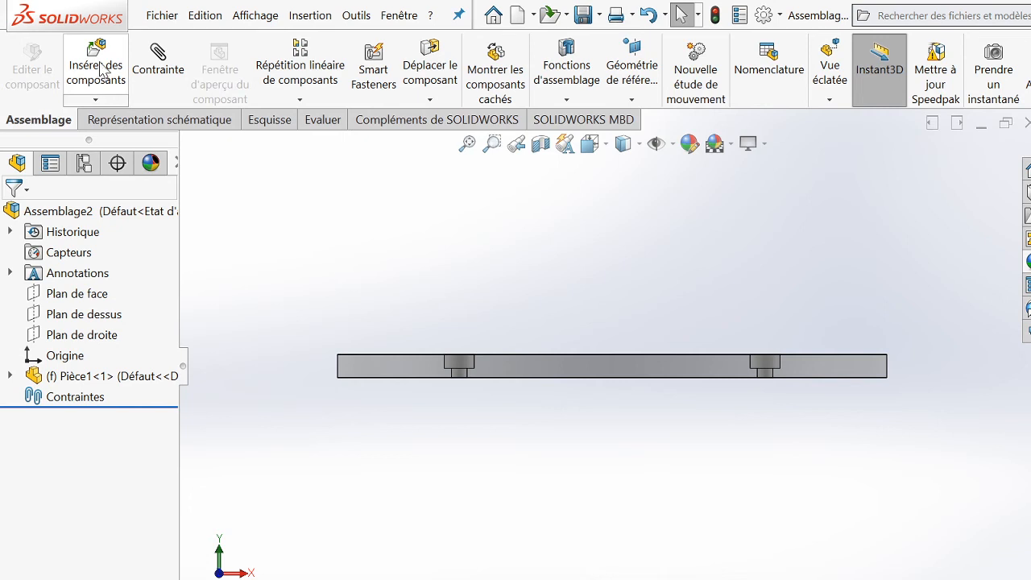
click(99, 71)
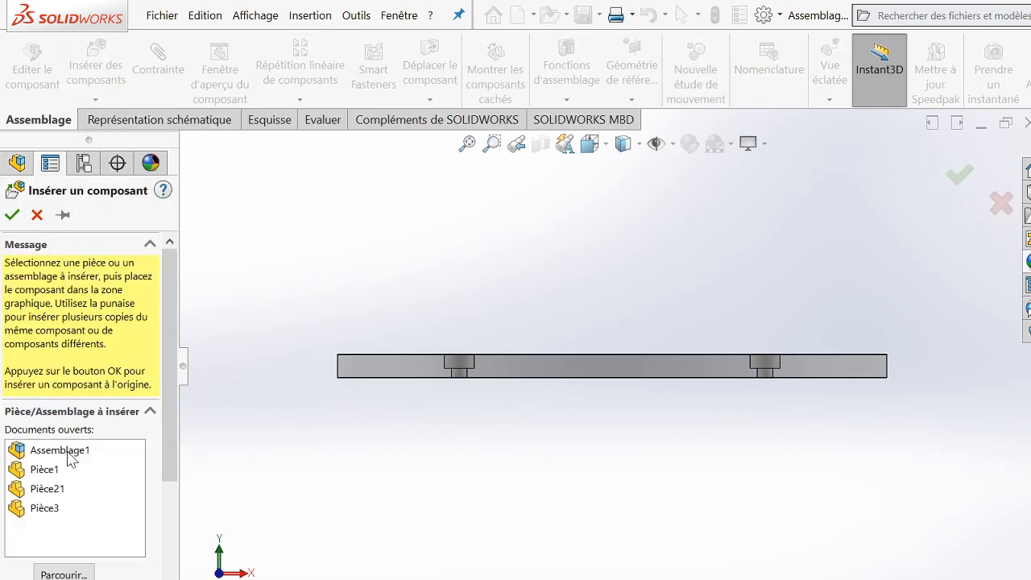
click(44, 489)
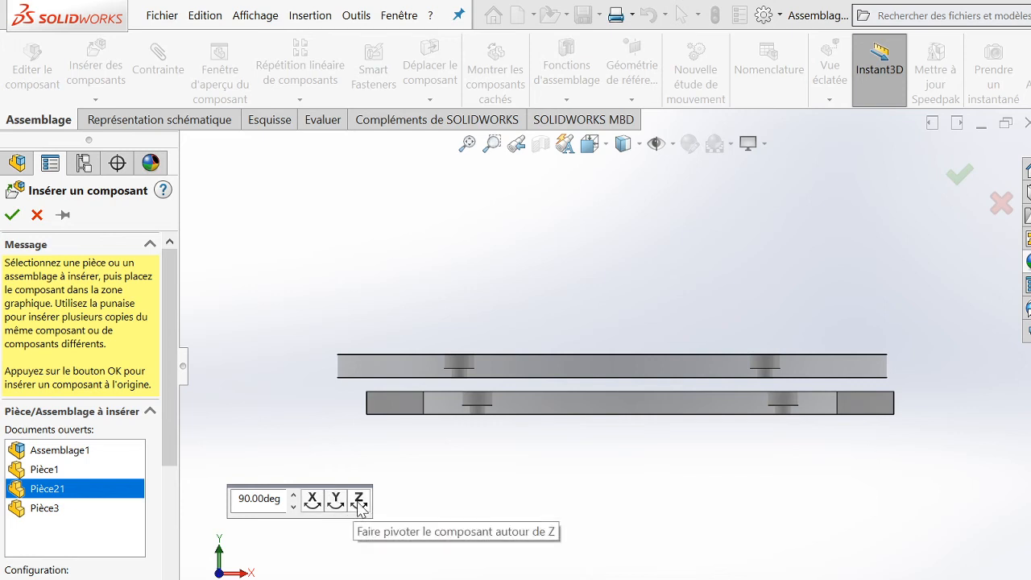
click(359, 503)
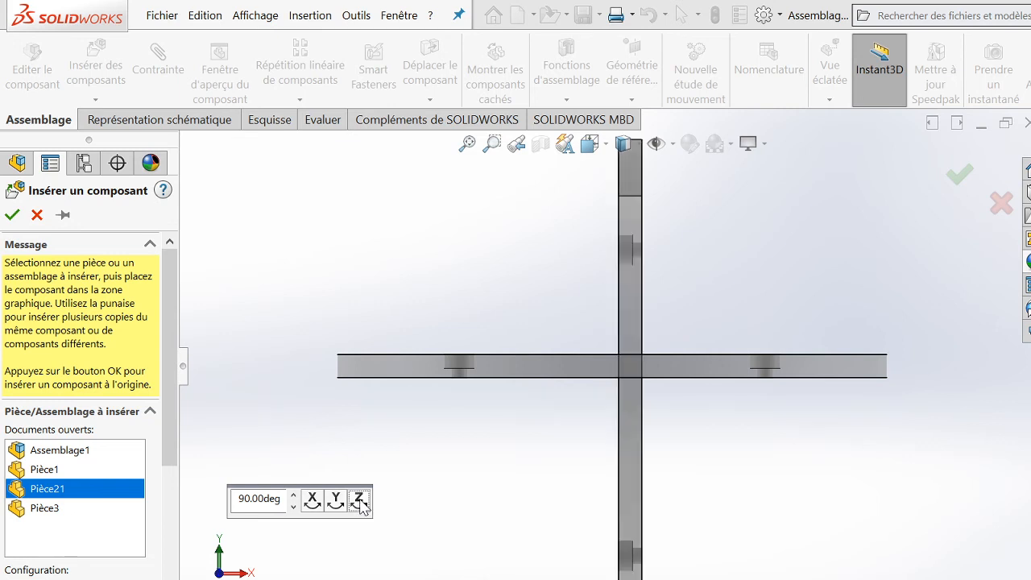
click(359, 503)
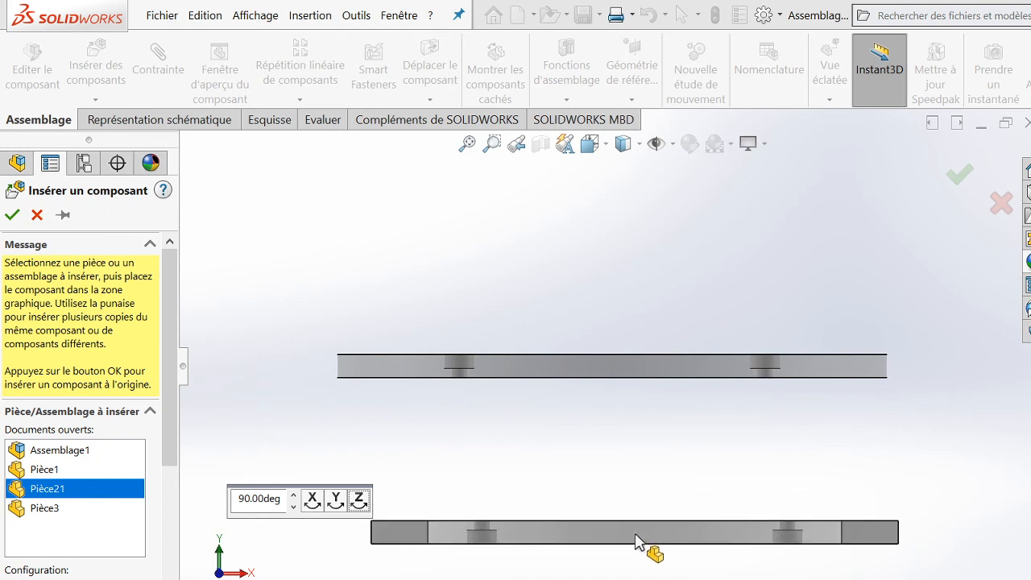
click(643, 541)
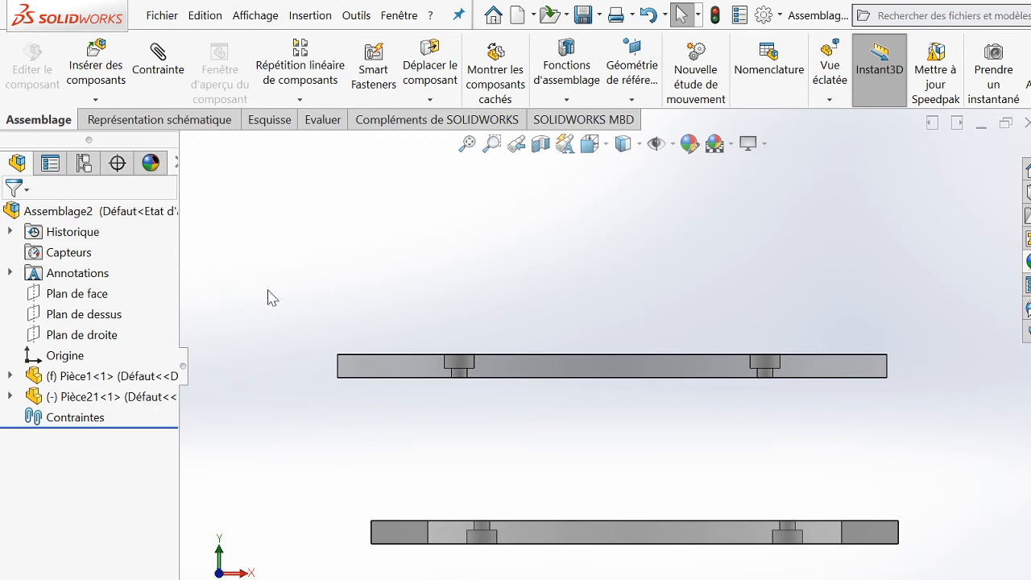
- Examine the two stacked plates from several angles to compare their hole positions and counterbore directions
scroll(390, 334, up, 2)
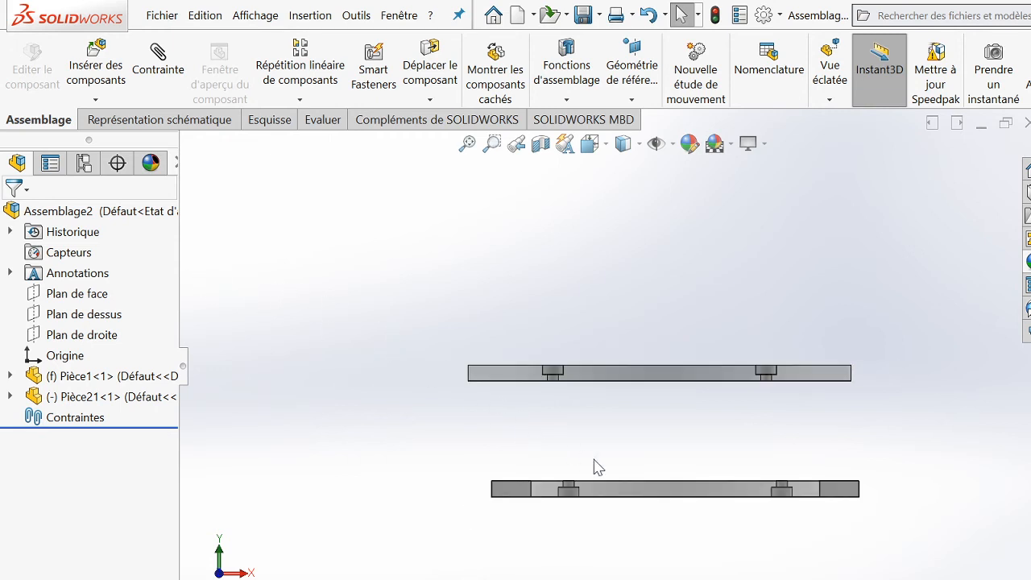
scroll(632, 473, up, 2)
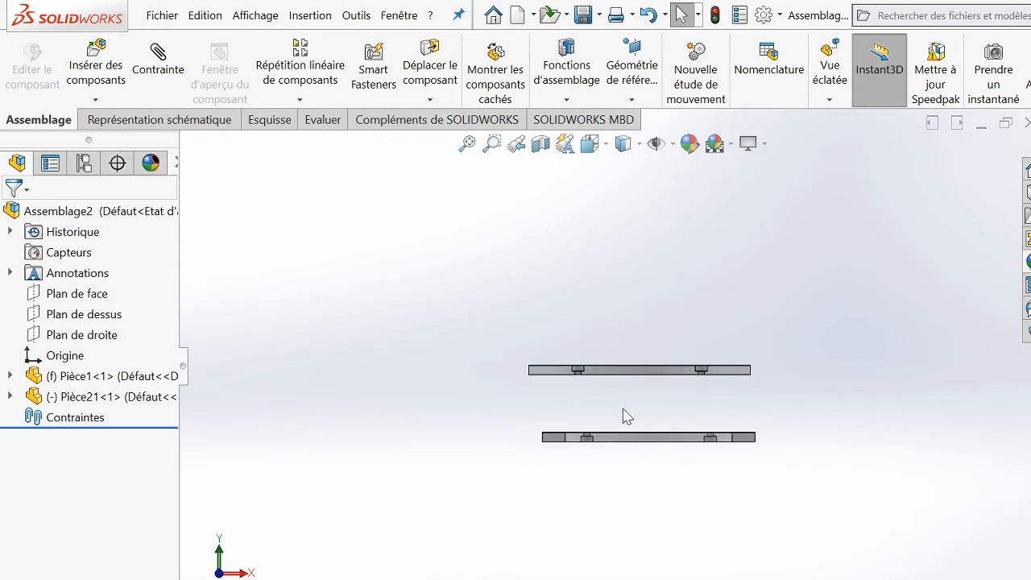
key(Down)
key(Down)
key(Down)
key(Down)
key(Down)
key(Down)
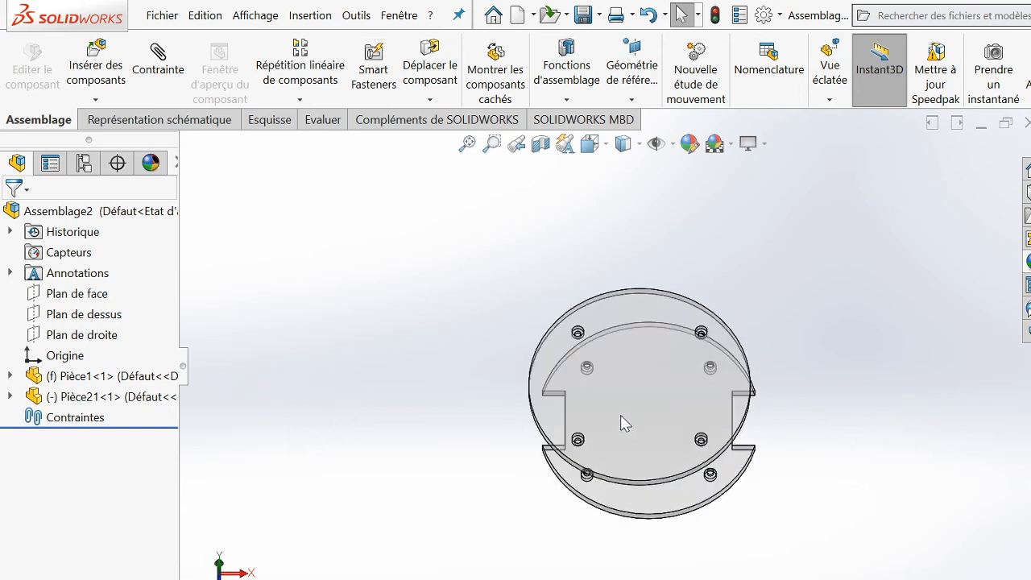
key(Up)
key(Up)
key(Up)
scroll(586, 329, down, 3)
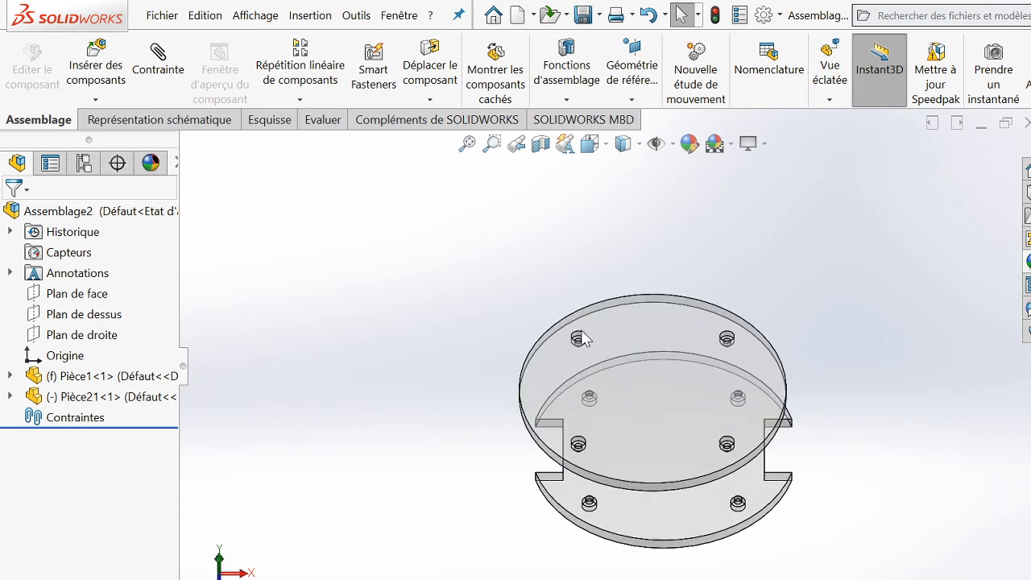
key(Up)
key(Up)
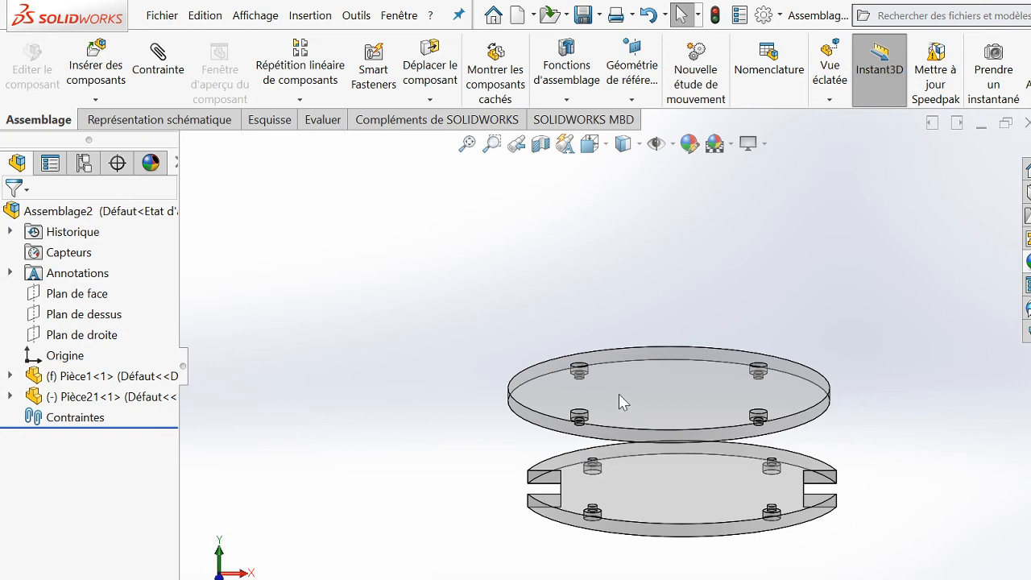
scroll(619, 394, up, 1)
scroll(618, 395, down, 1)
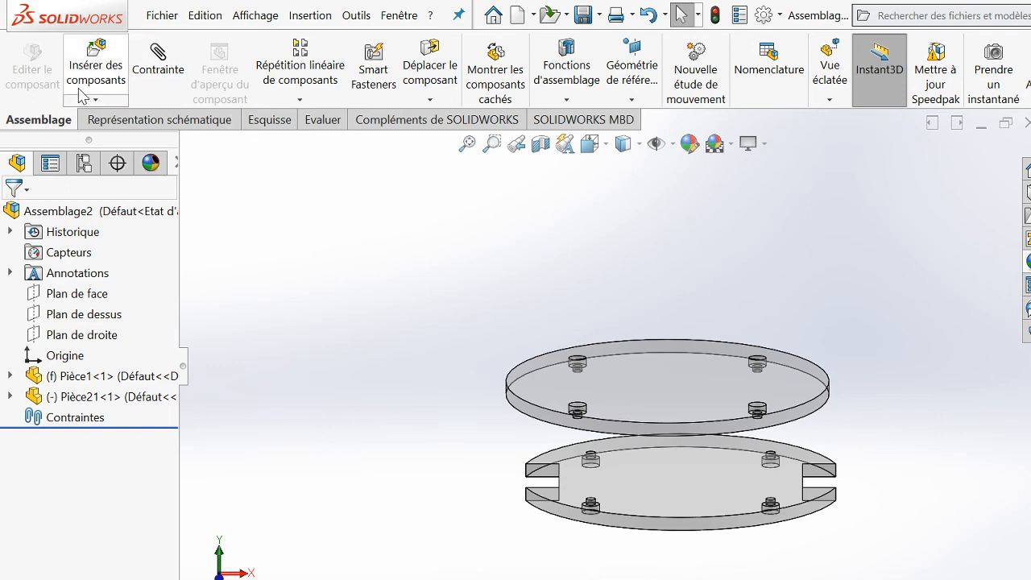
- Add a coaxial mate between the small bore of Pièce1's back-left hole and the matching bore of Pièce21
click(158, 73)
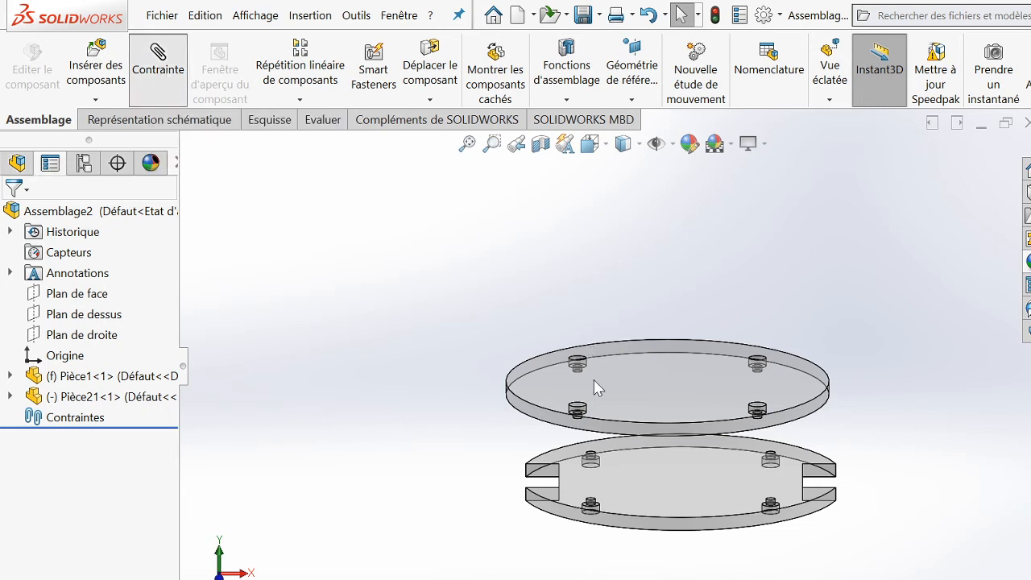
key(Down)
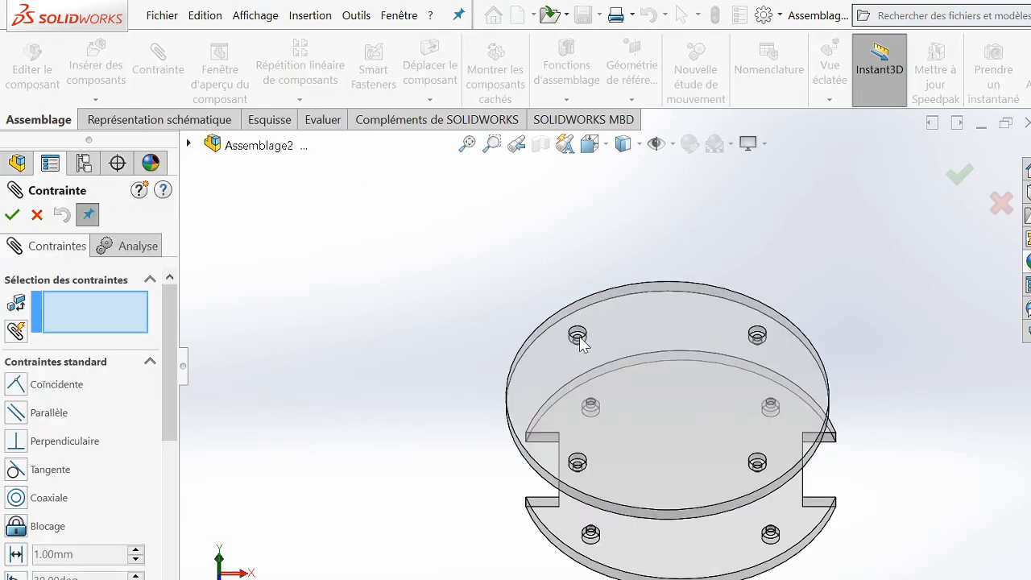
scroll(596, 380, down, 6)
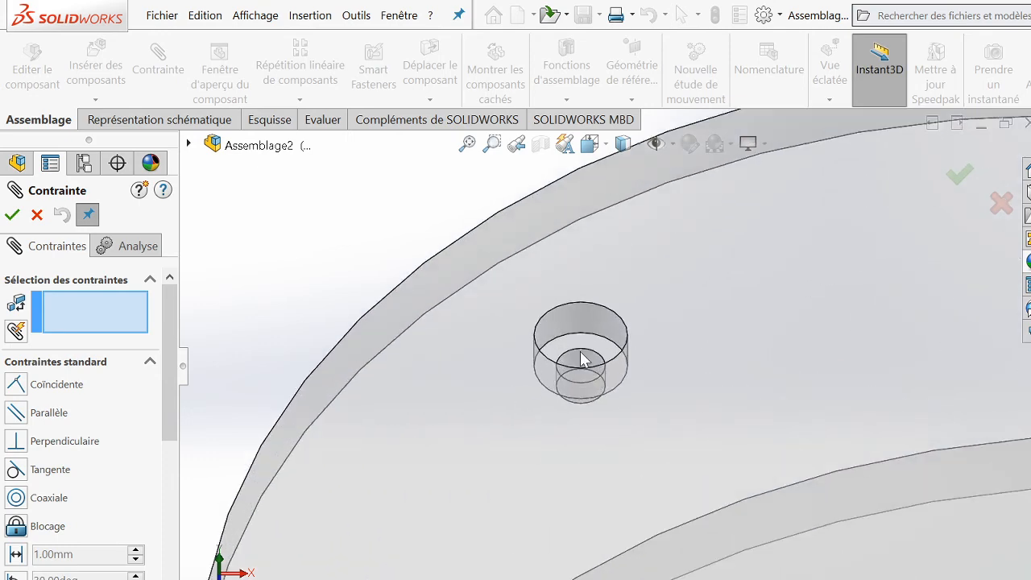
click(584, 360)
scroll(586, 360, up, 8)
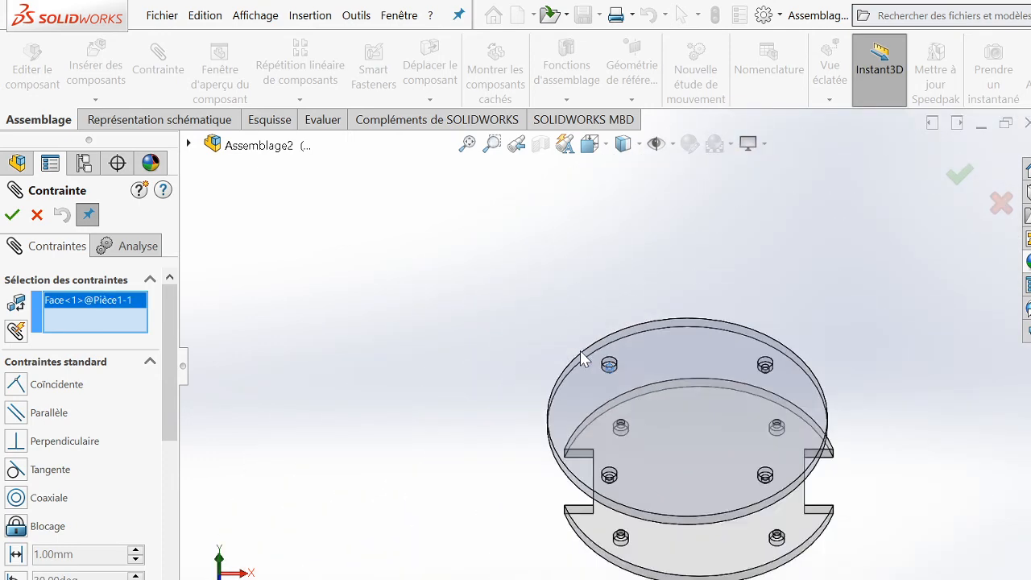
key(Right)
key(Right)
key(Right)
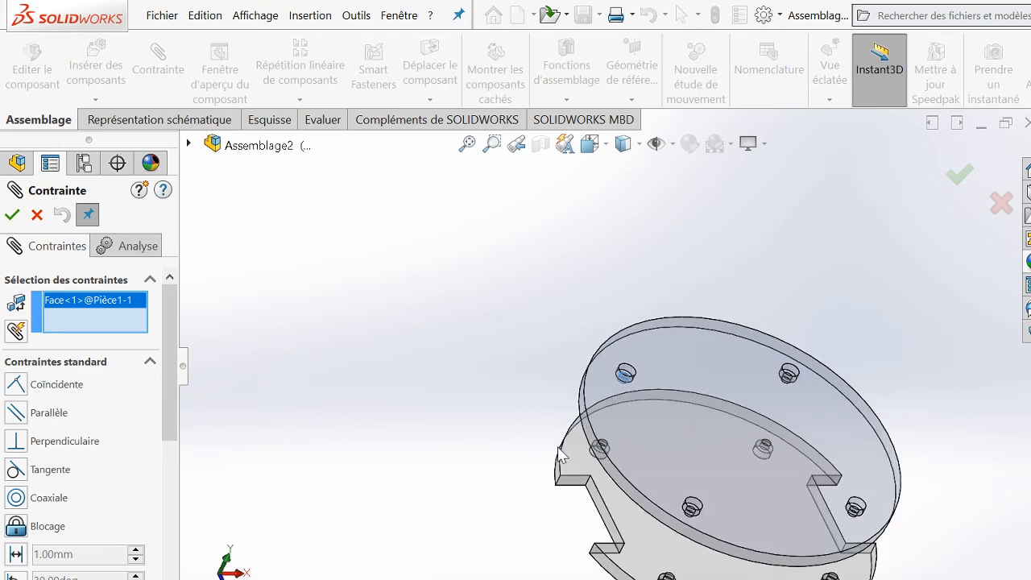
middle_drag(596, 425, 590, 442)
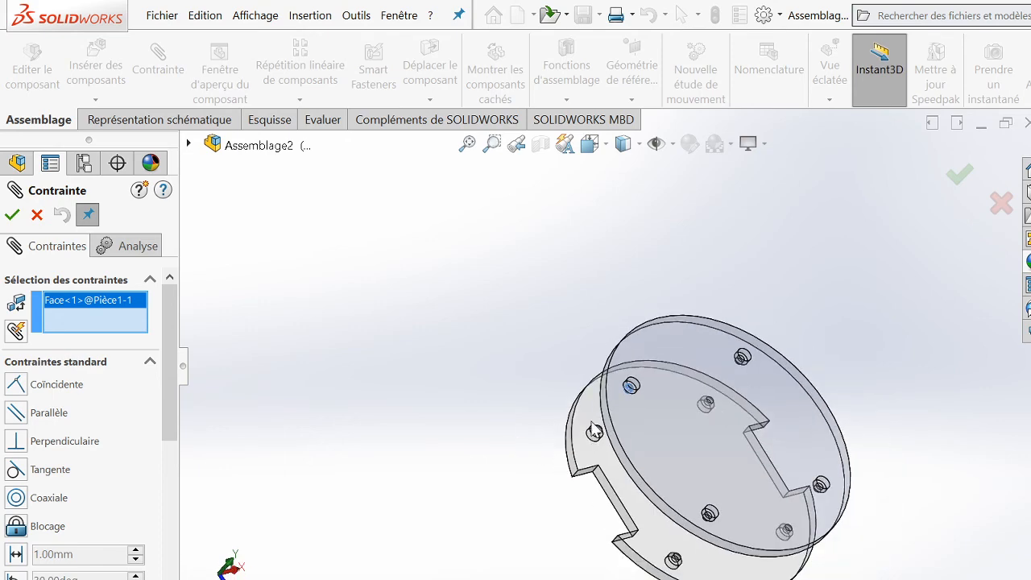
scroll(591, 421, down, 3)
scroll(608, 425, down, 3)
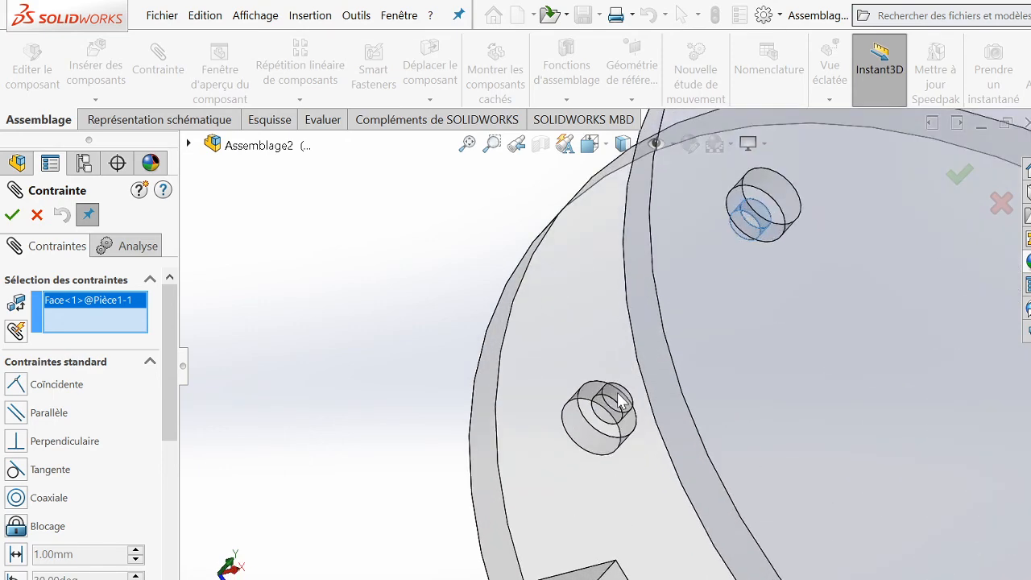
click(620, 403)
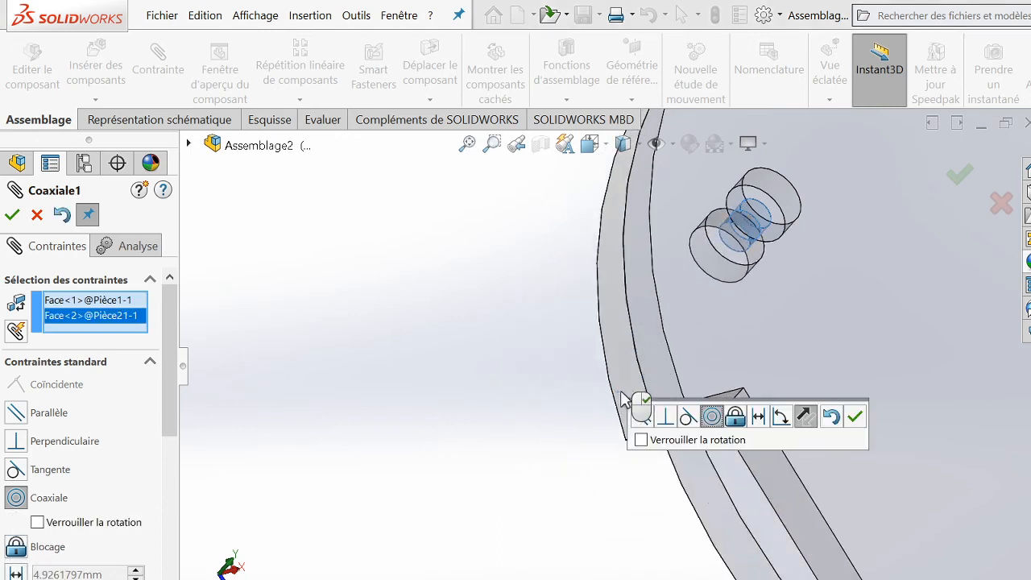
click(854, 416)
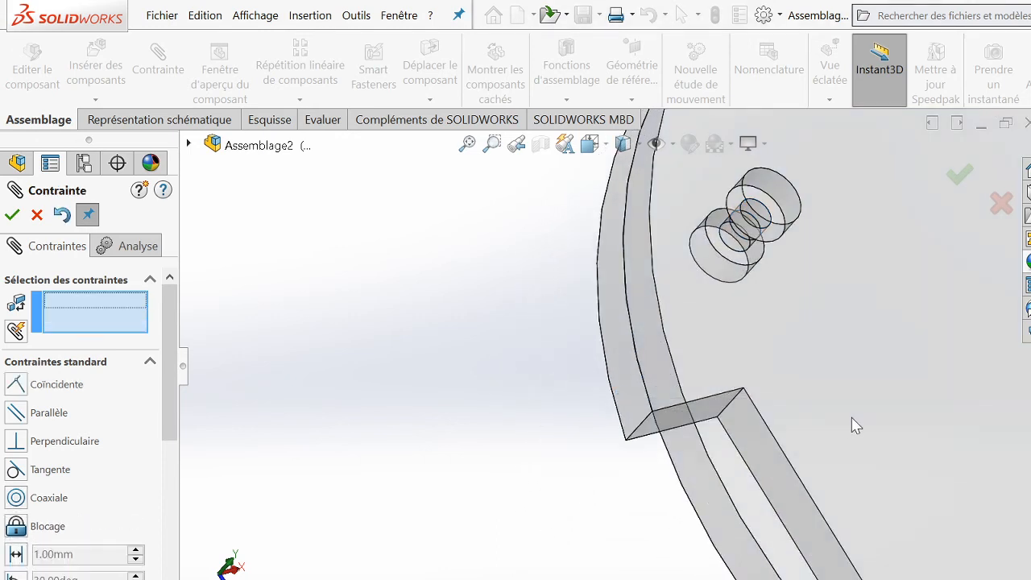
- Add a coaxial mate between the small bore of a second mounting hole in Pièce1 and the matching bore in Pièce21
scroll(785, 427, up, 7)
scroll(747, 483, down, 1)
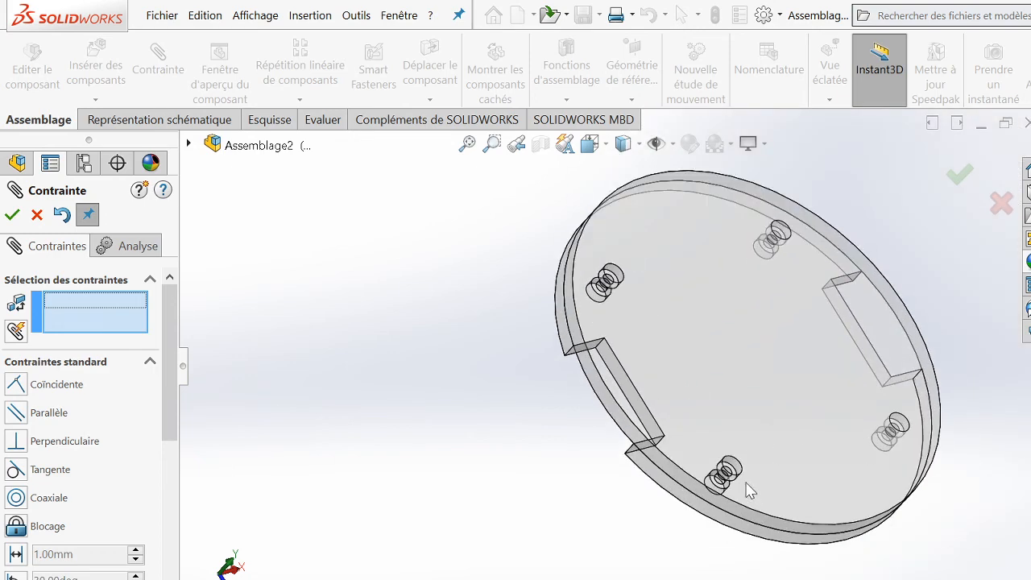
scroll(740, 467, down, 3)
scroll(723, 466, down, 4)
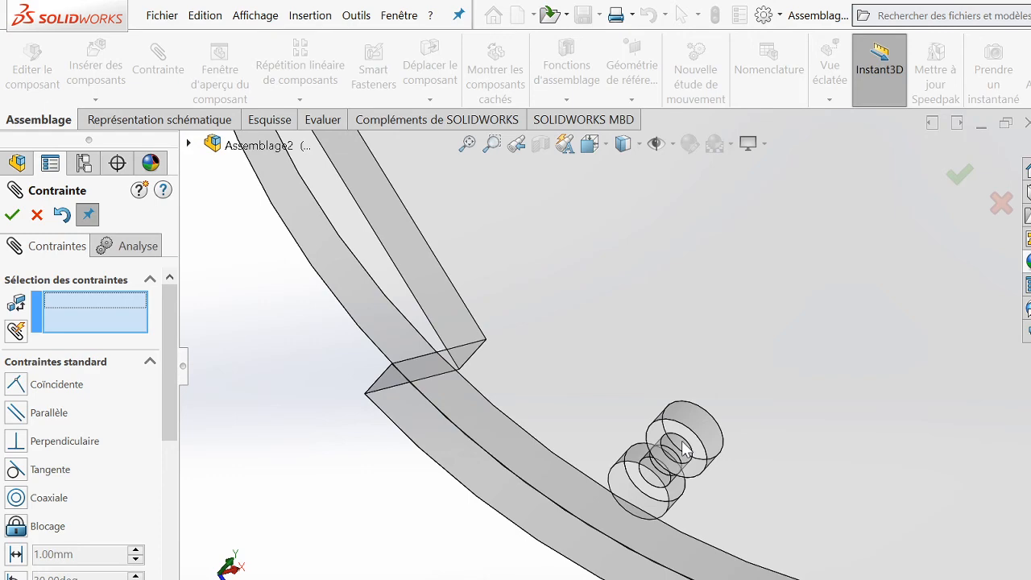
scroll(681, 441, up, 2)
click(681, 441)
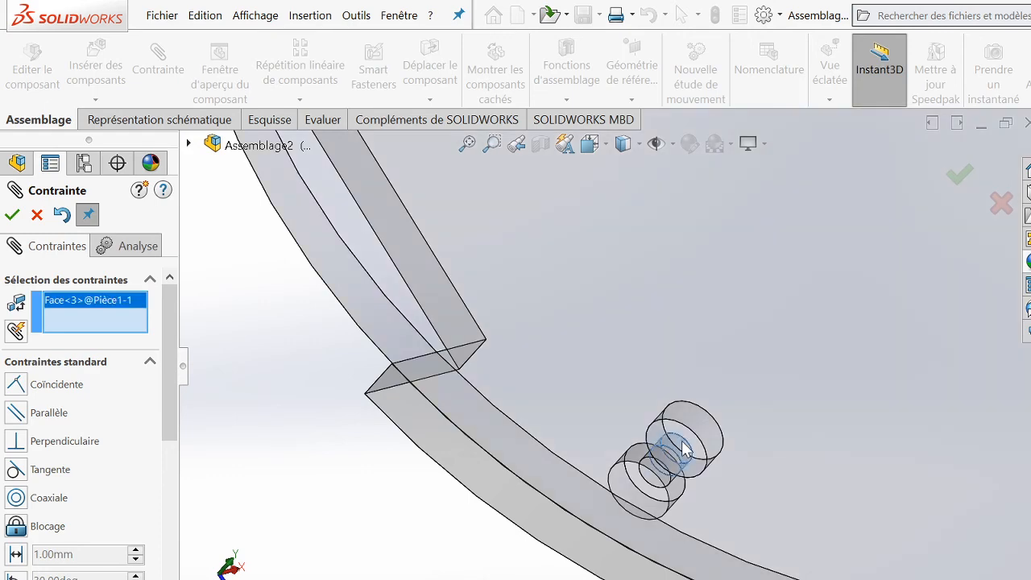
scroll(682, 441, up, 3)
scroll(617, 430, up, 5)
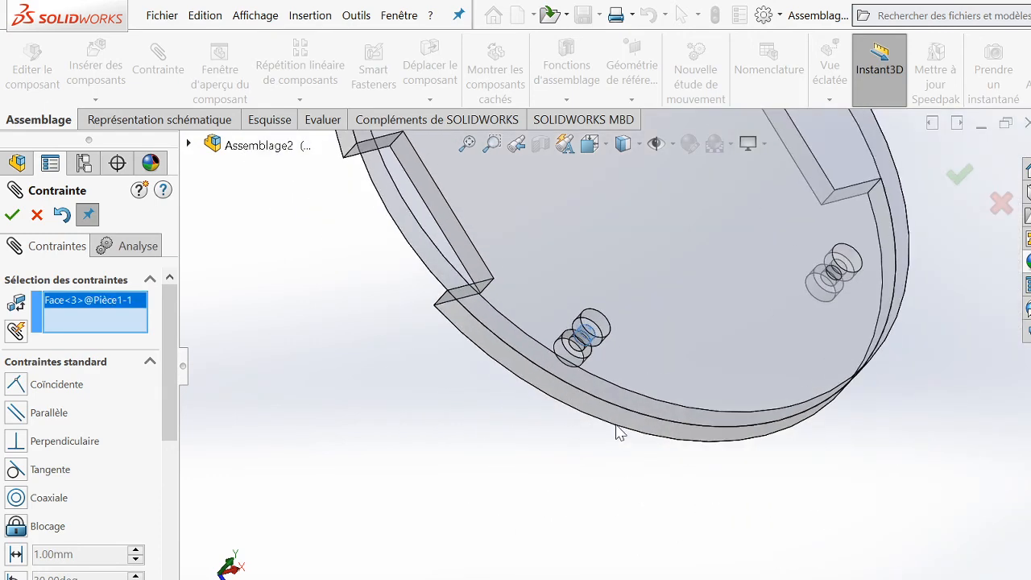
scroll(608, 421, up, 6)
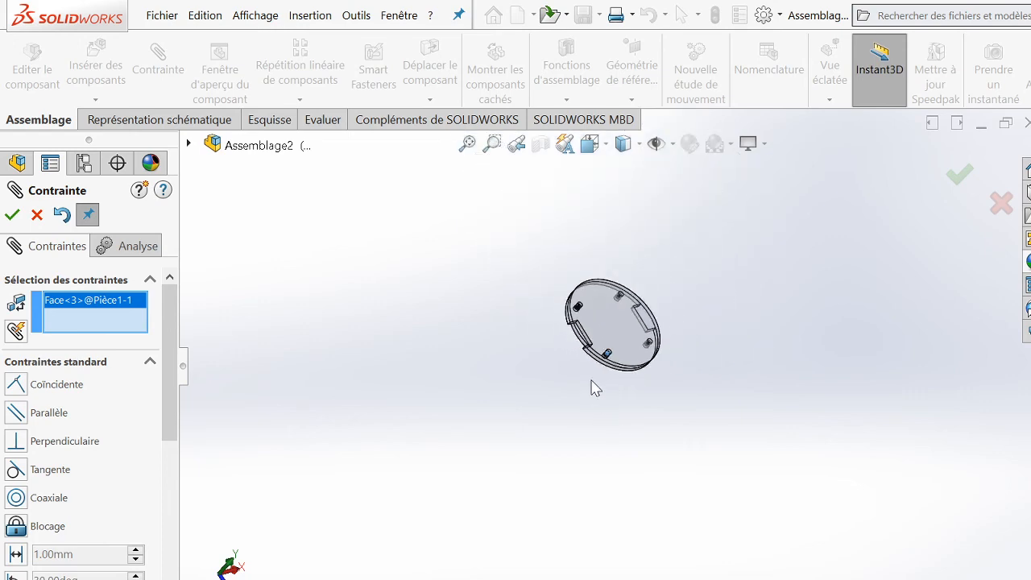
middle_drag(594, 384, 649, 351)
scroll(645, 354, down, 6)
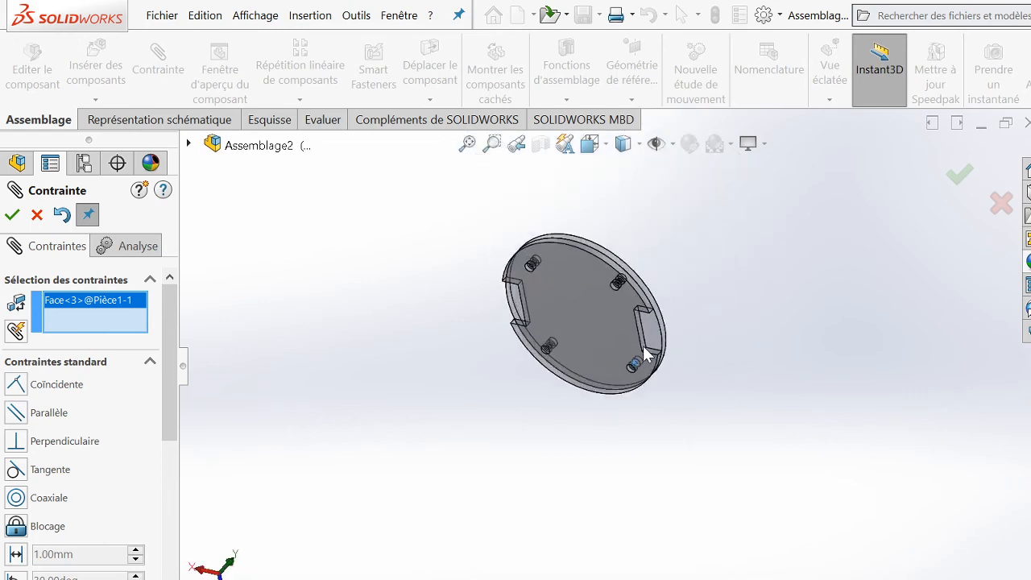
middle_drag(608, 405, 634, 397)
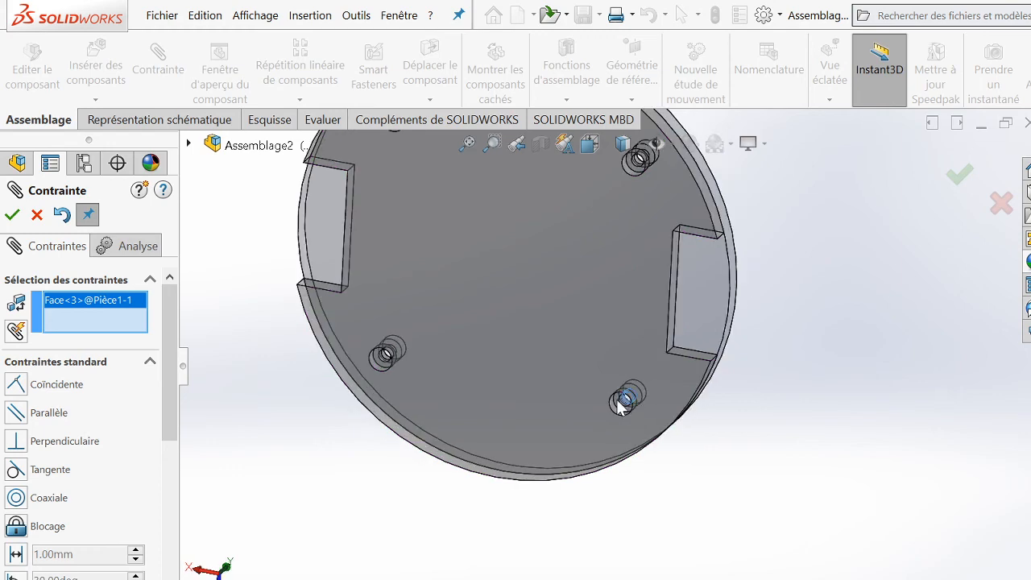
scroll(622, 399, down, 2)
scroll(622, 399, up, 1)
scroll(620, 377, down, 3)
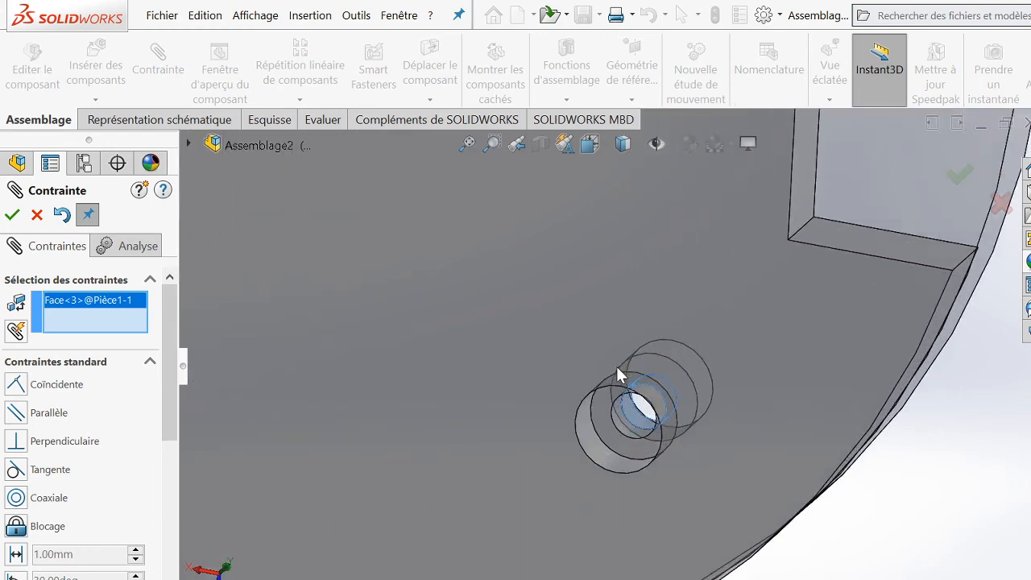
click(622, 430)
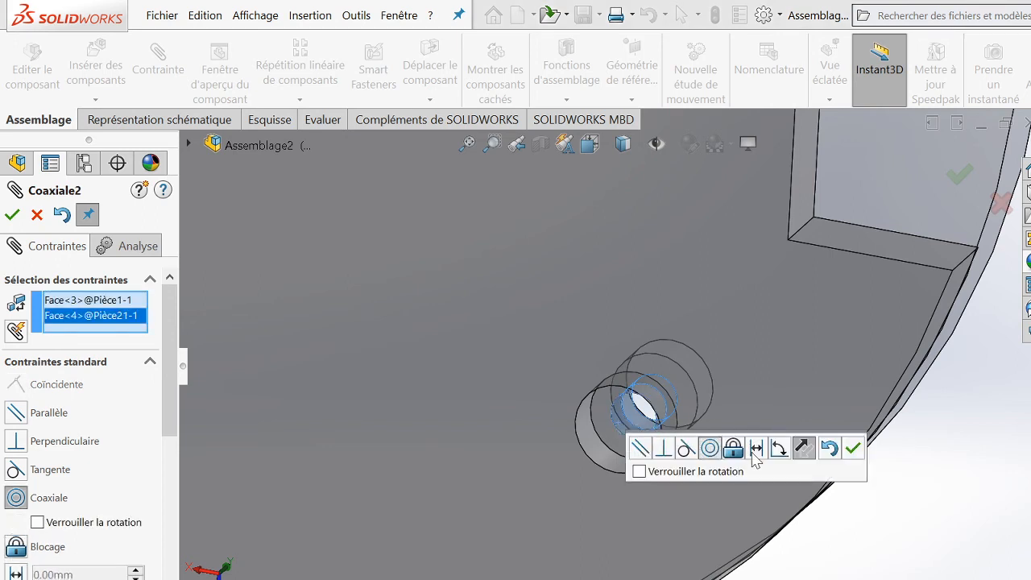
click(851, 451)
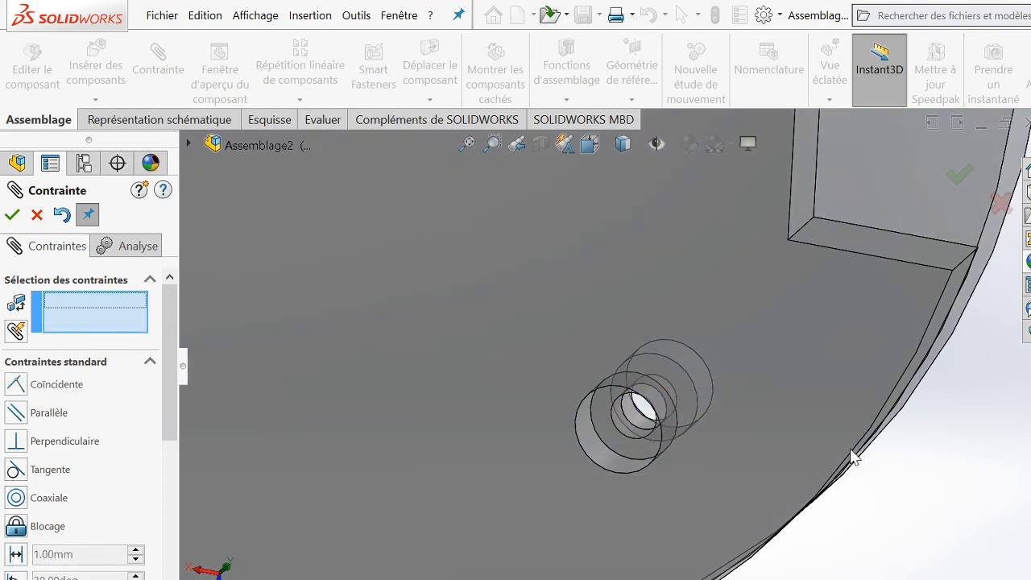
scroll(798, 444, up, 5)
scroll(797, 439, up, 3)
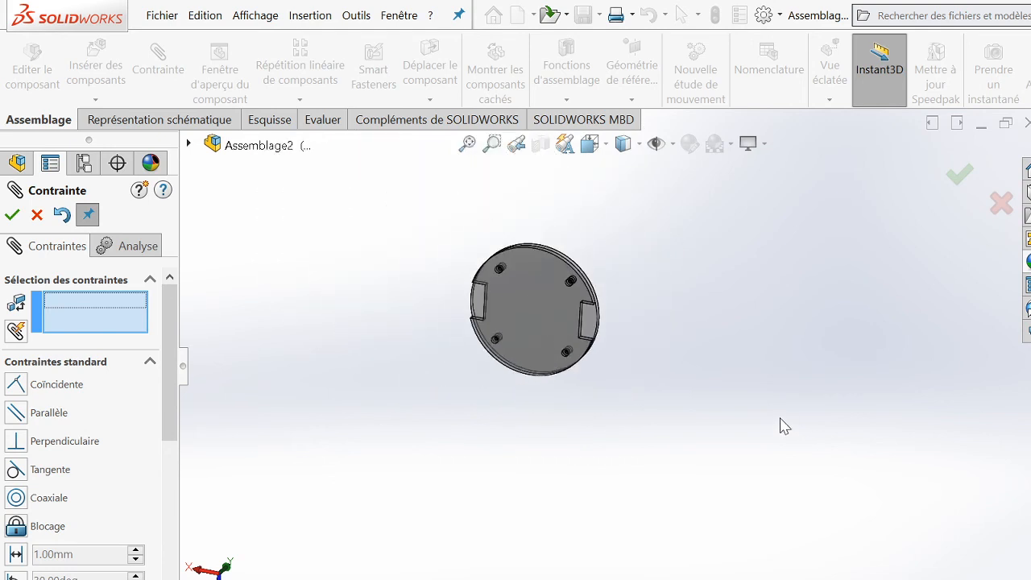
scroll(507, 223, up, 2)
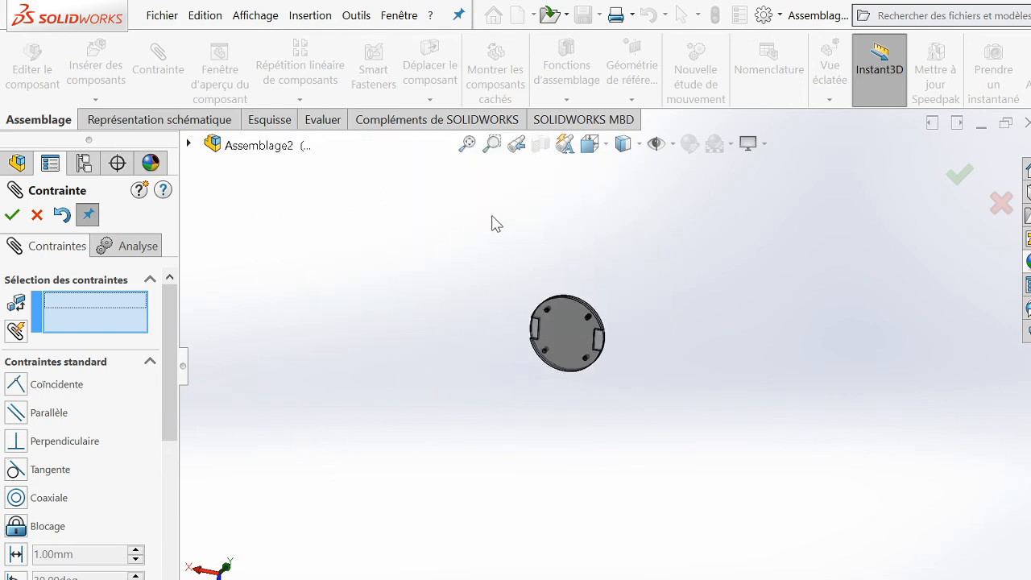
click(37, 215)
- Move Pièce21 straight down along the mated hole axes to leave a wide gap below Pièce1
middle_drag(615, 330, 550, 348)
scroll(552, 334, down, 3)
scroll(552, 334, down, 2)
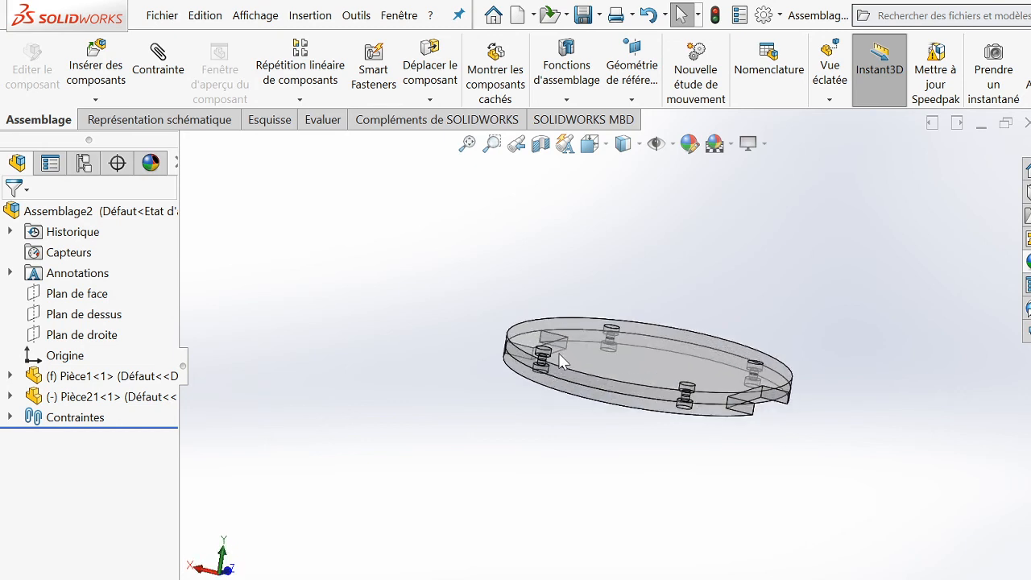
drag(577, 377, 516, 562)
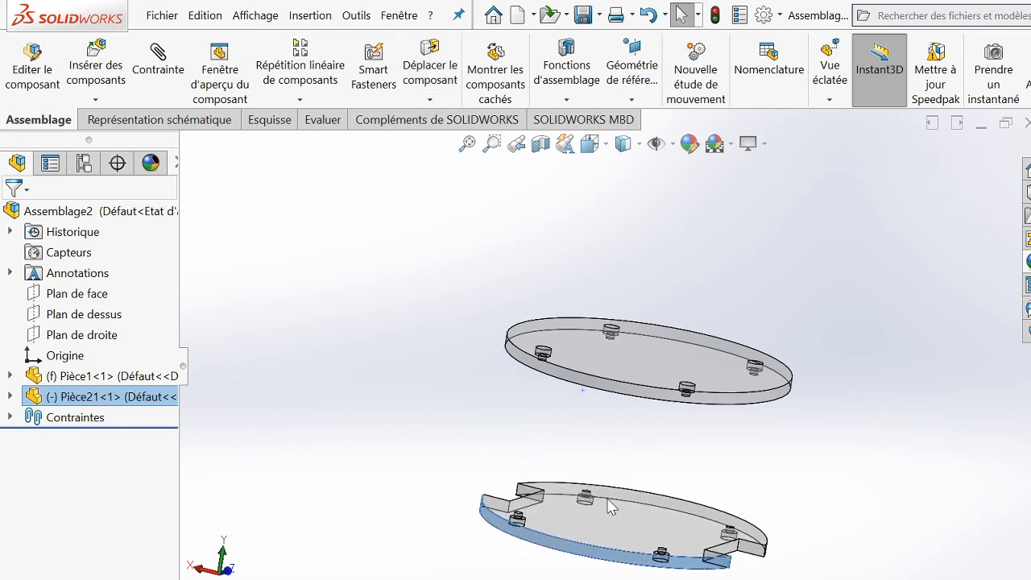
key(Left)
key(Left)
key(Up)
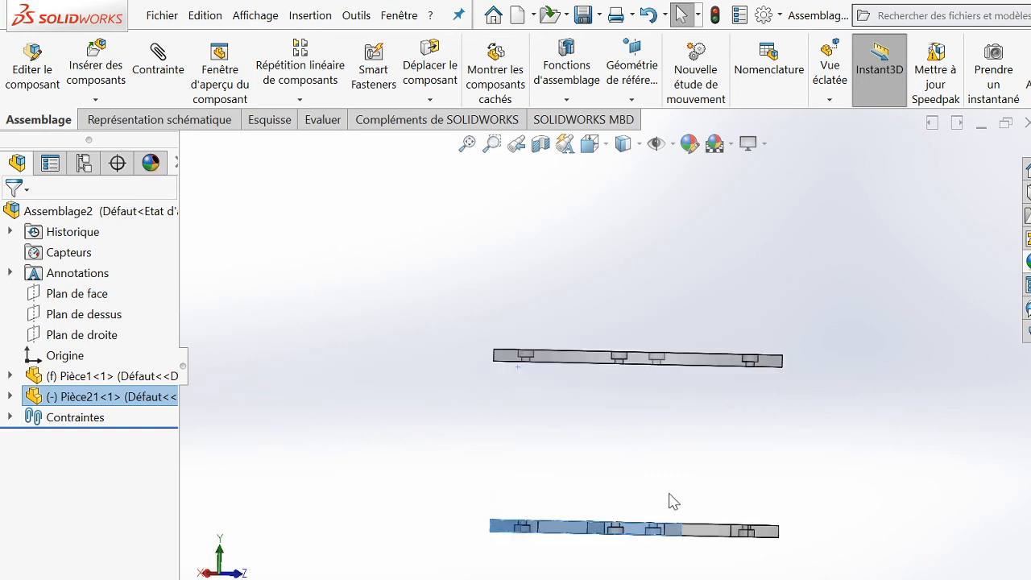
scroll(671, 498, up, 3)
key(Down)
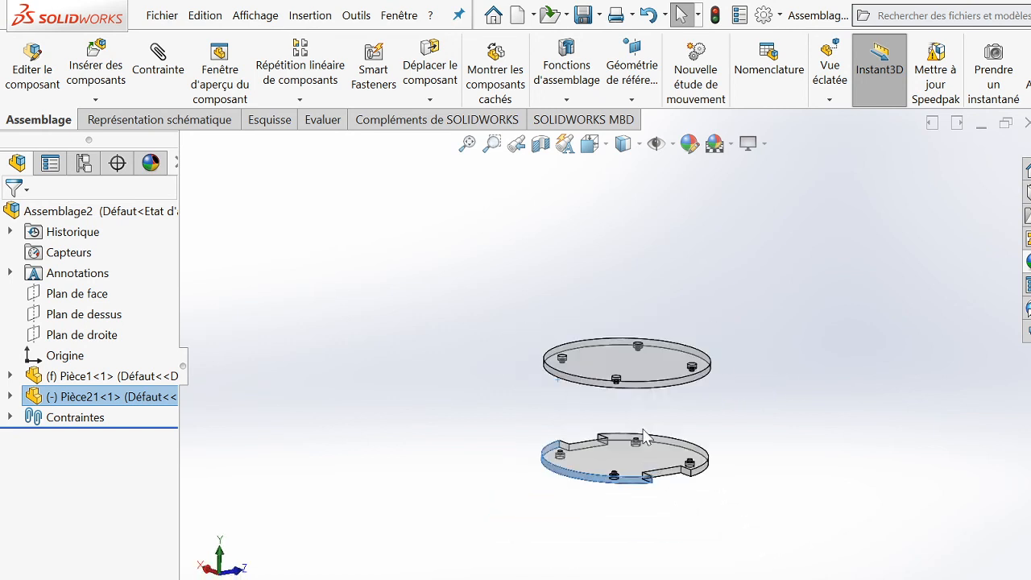
scroll(642, 437, down, 1)
scroll(641, 422, down, 1)
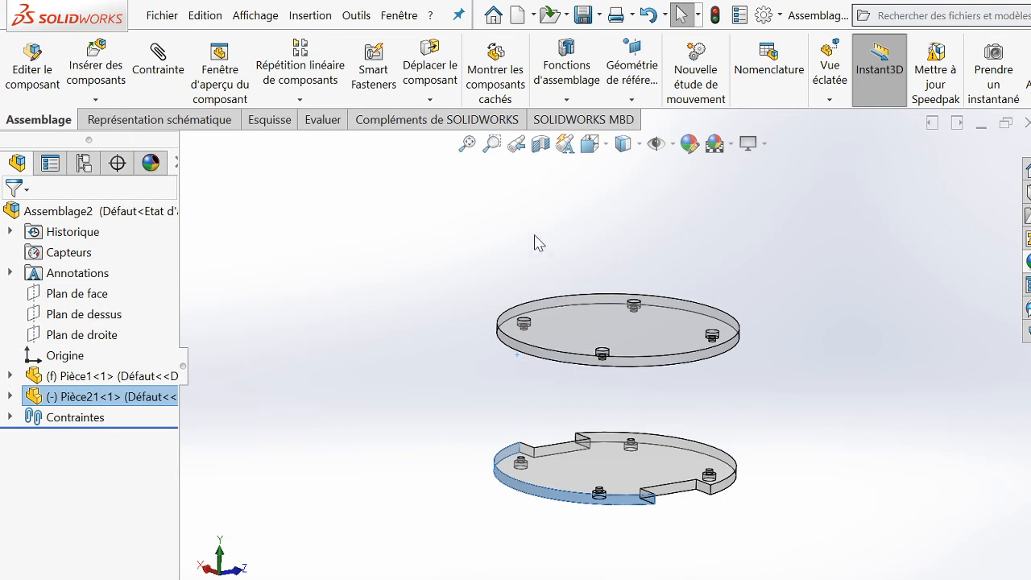
- Insert two copies of the hexagonal spacer Pièce3, placing one upright on each side of the plates
click(103, 71)
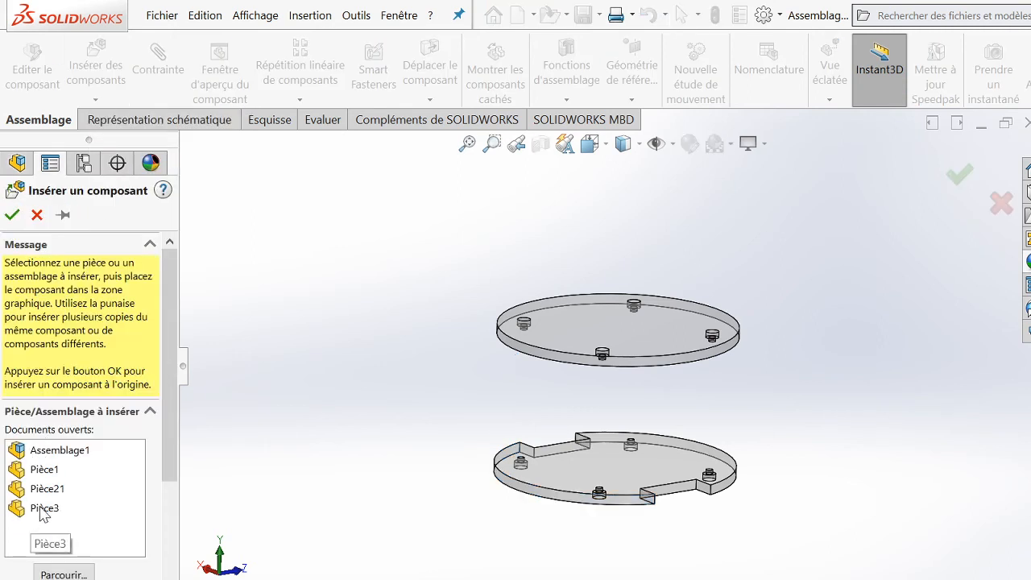
click(43, 513)
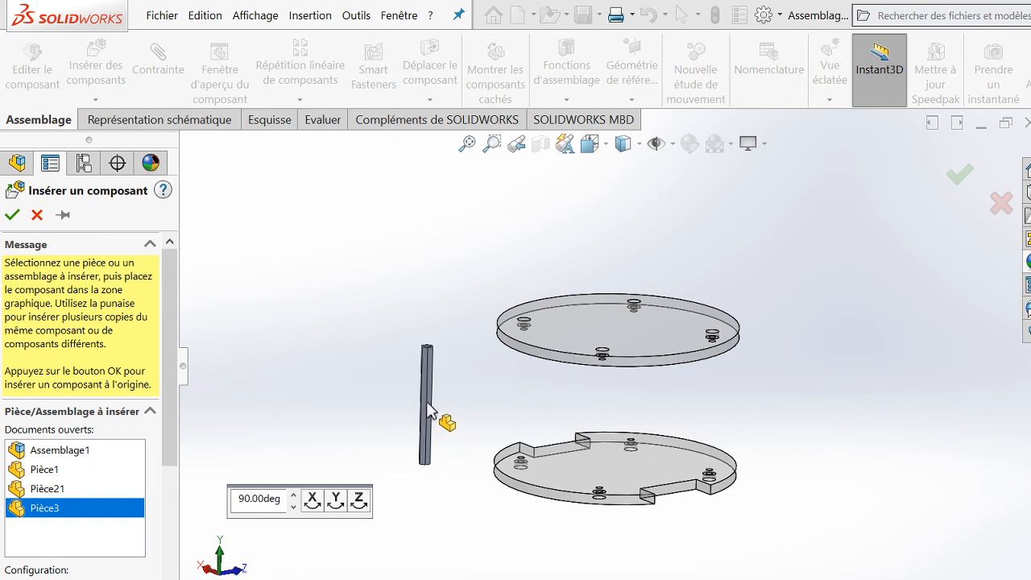
click(441, 394)
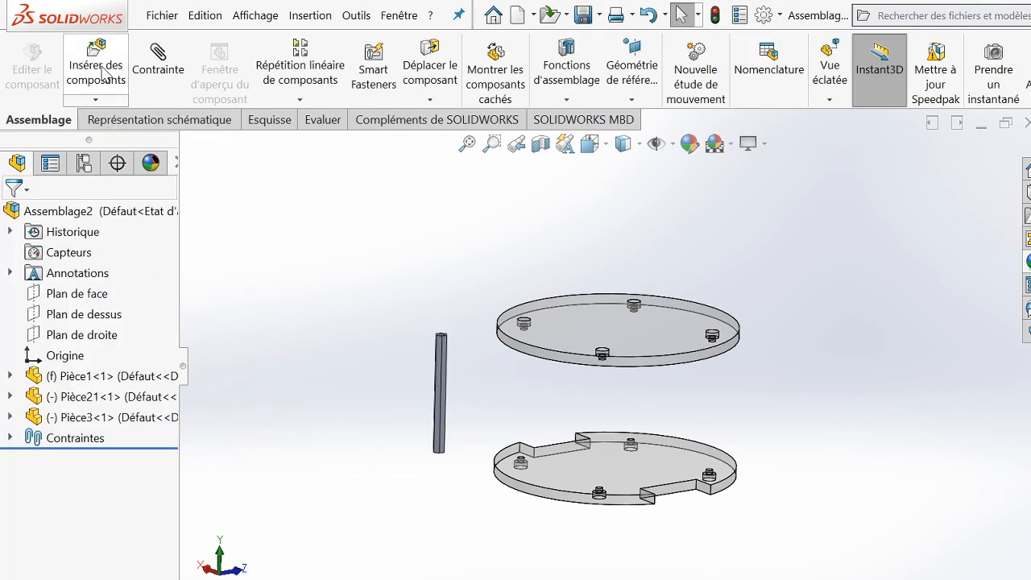
click(102, 74)
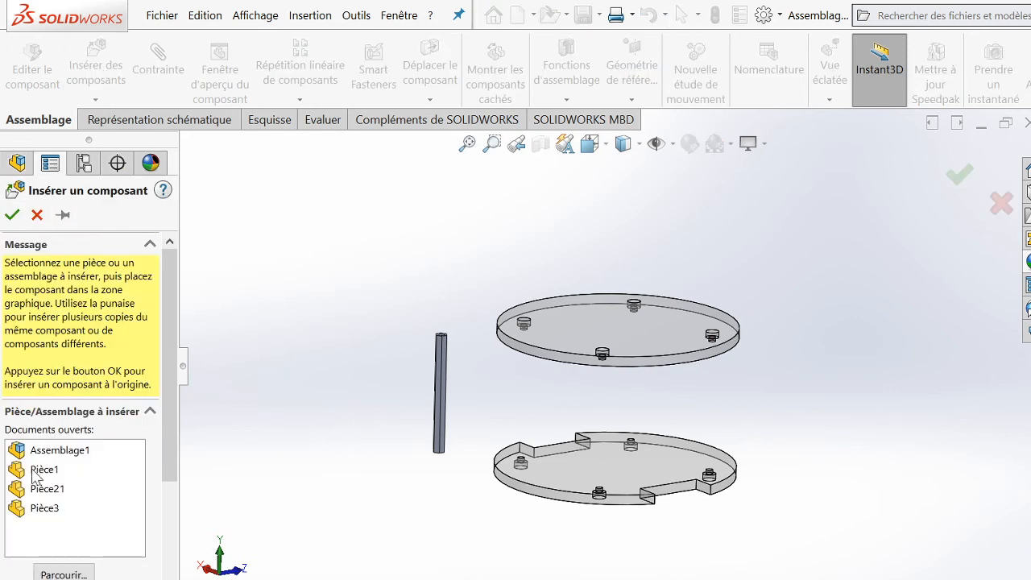
click(47, 508)
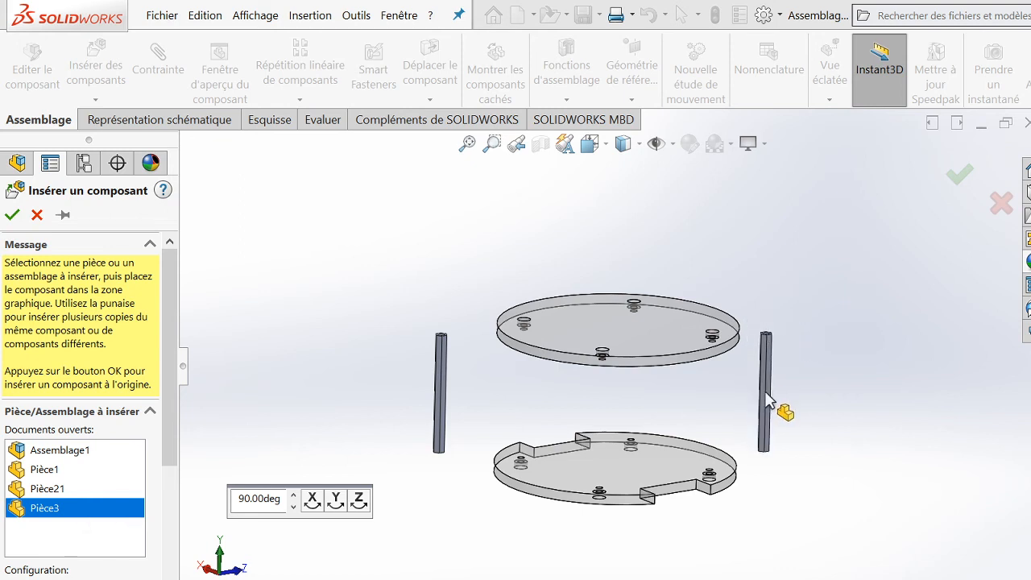
click(771, 392)
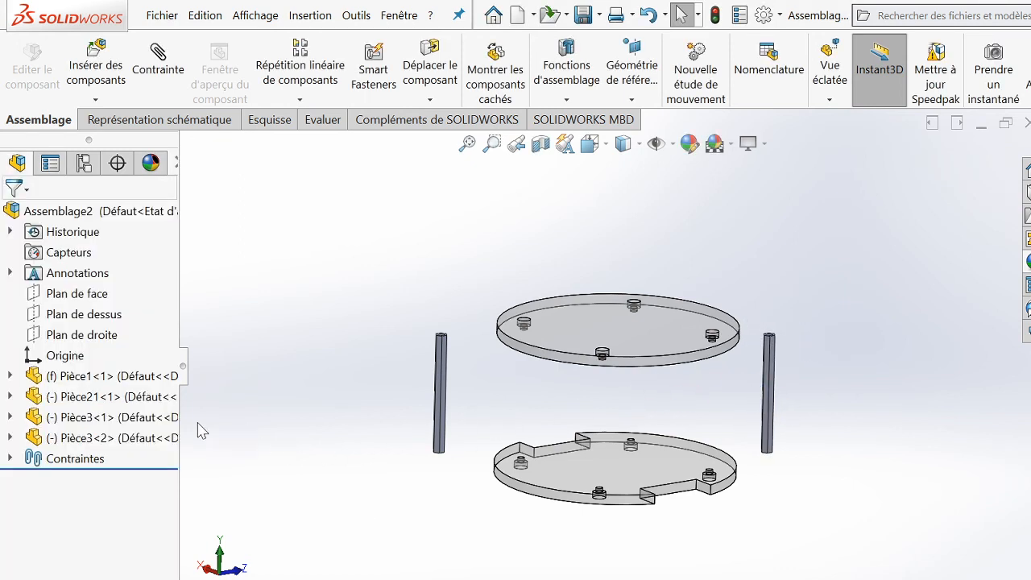
- Insert two more copies of Pièce3, placing one over the middle of Pièce1 and one over the front of Pièce21
click(103, 78)
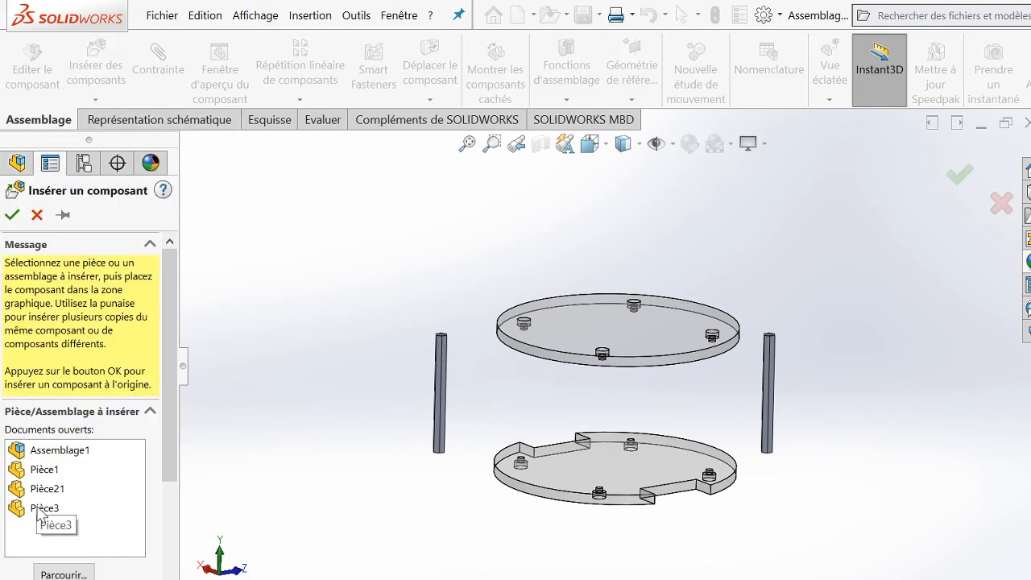
click(37, 506)
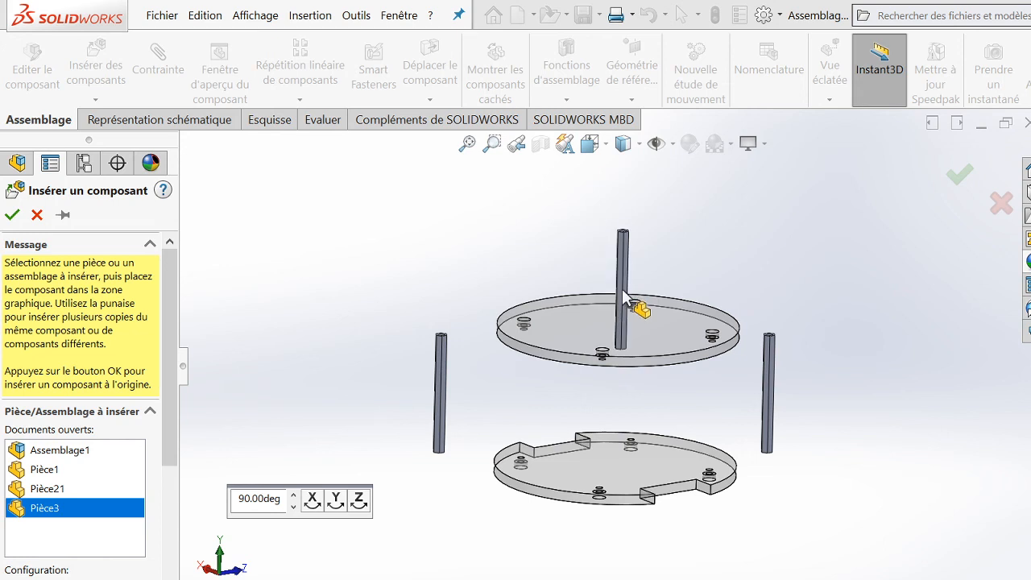
click(623, 297)
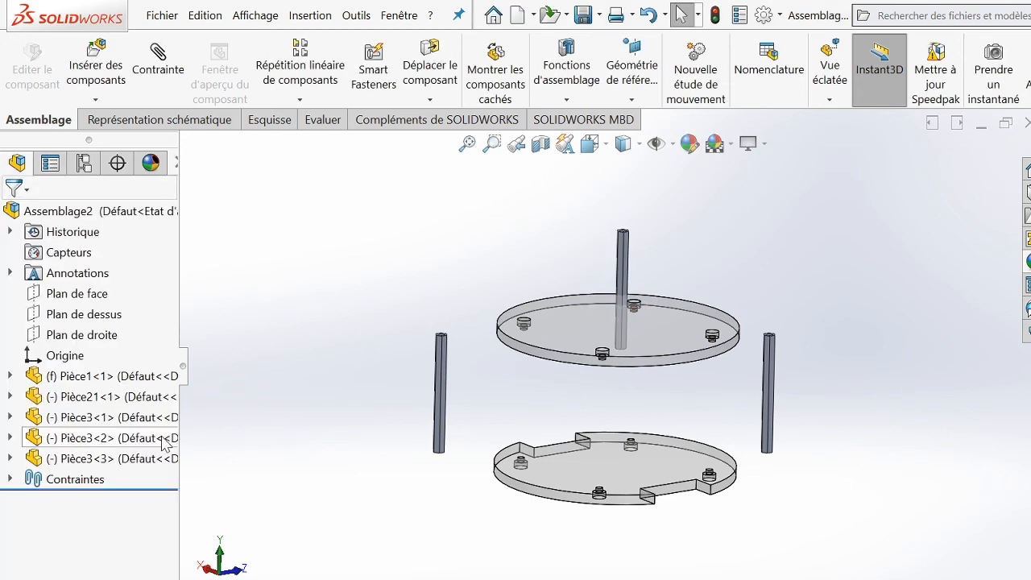
click(96, 71)
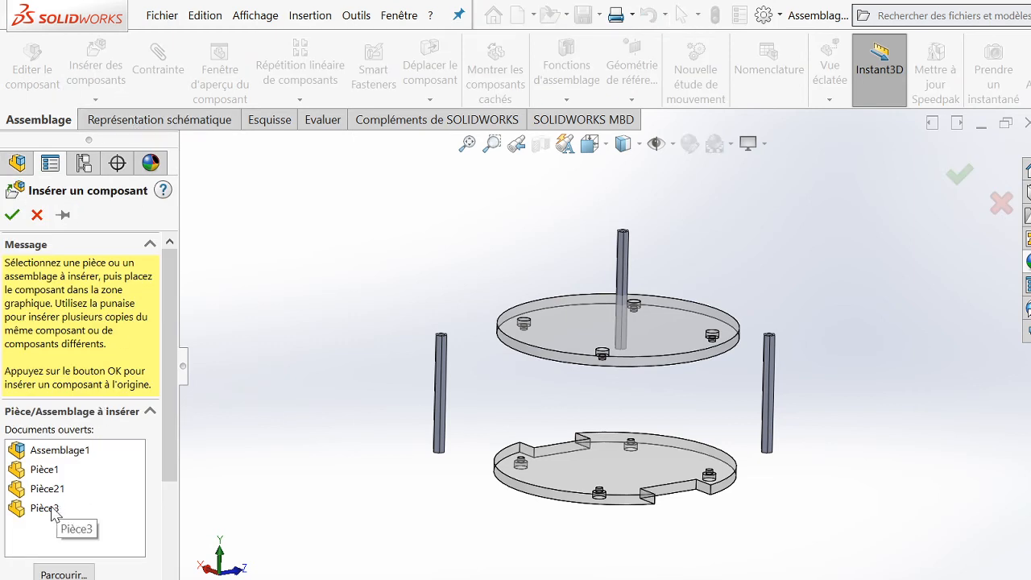
click(70, 508)
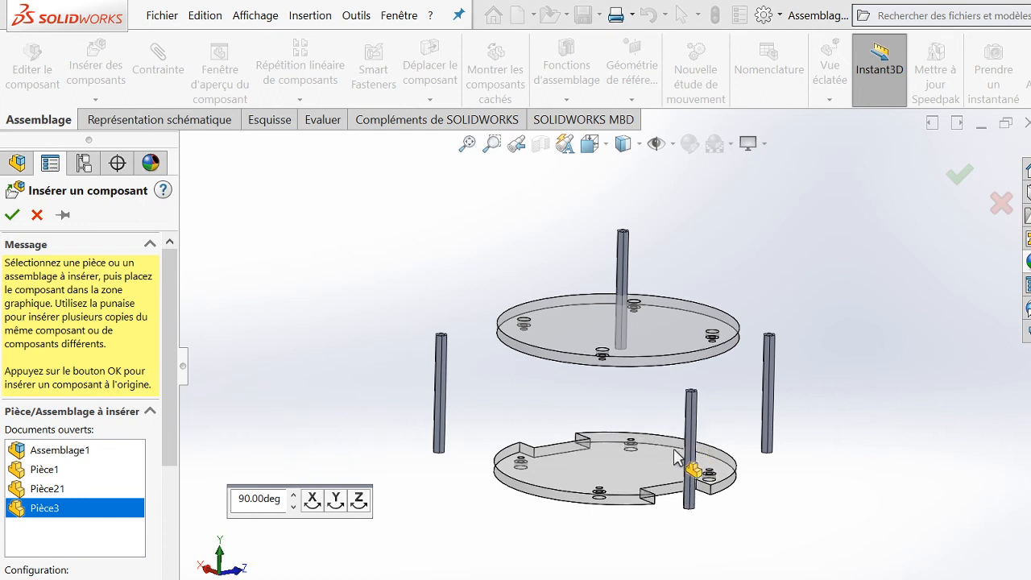
click(616, 479)
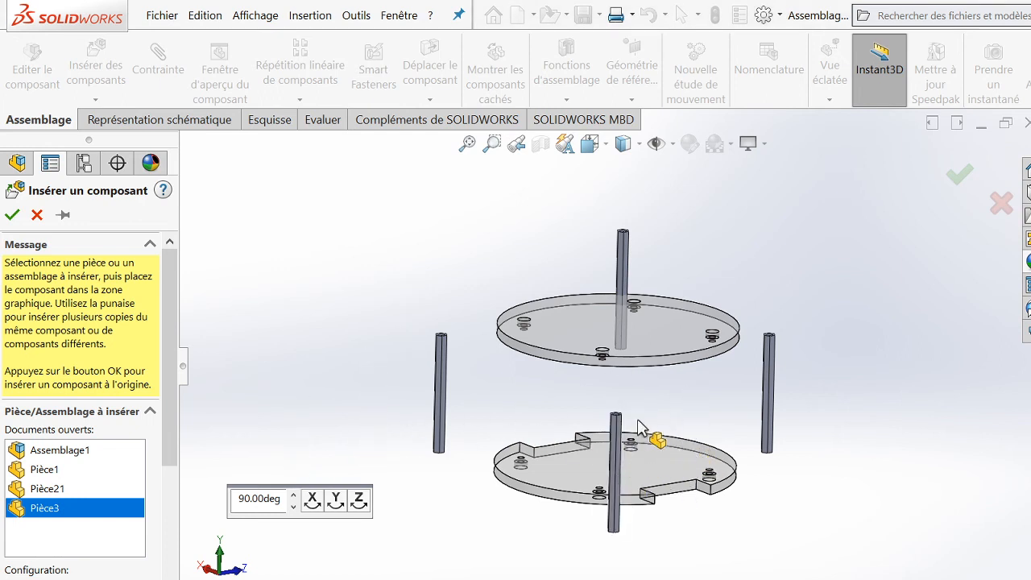
- Add a coaxial mate between the small bore of Pièce1's front mounting hole and the bore of the front Pièce3 spacer
scroll(600, 355, down, 8)
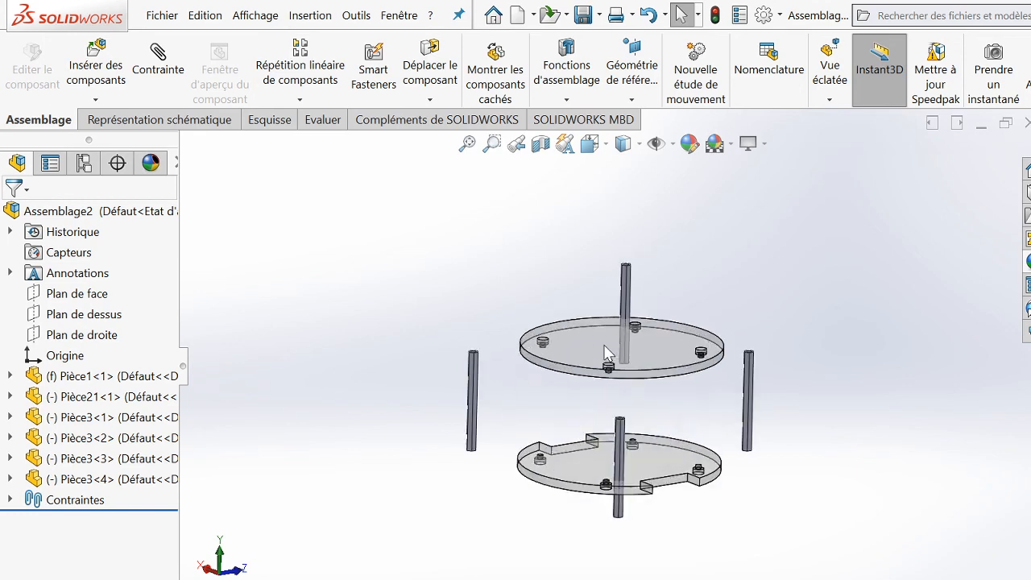
scroll(596, 360, up, 3)
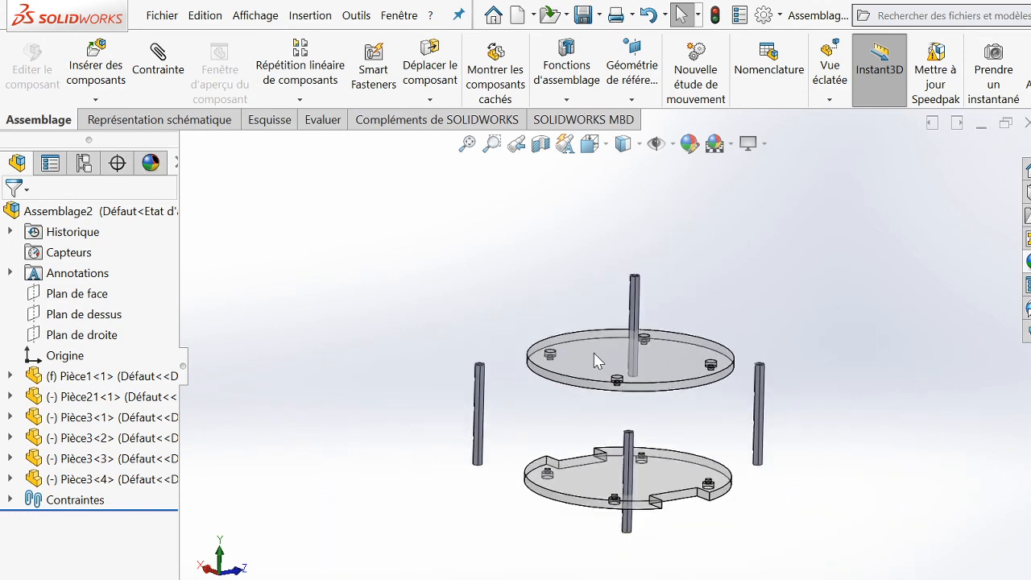
scroll(628, 390, down, 2)
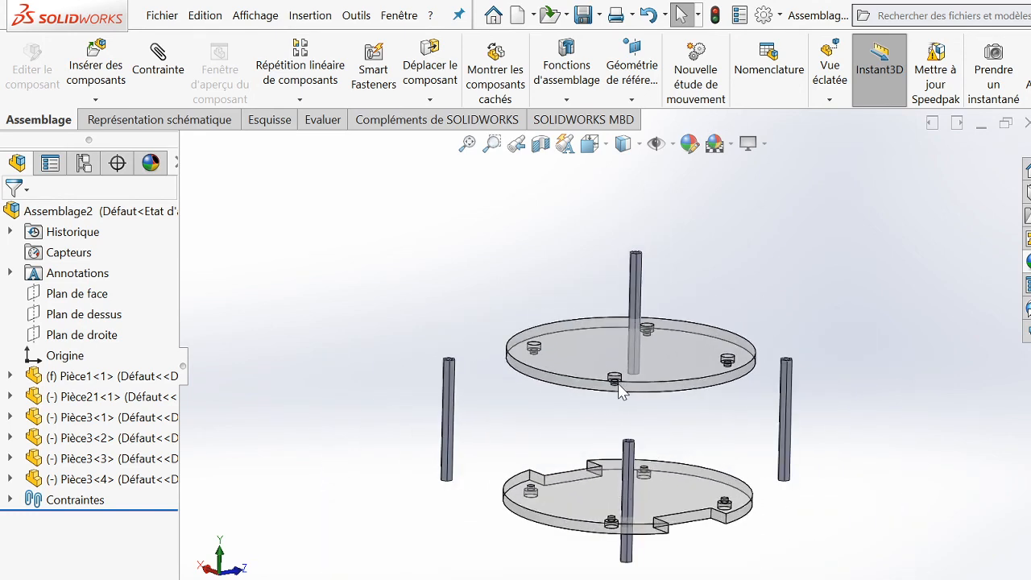
middle_drag(619, 389, 634, 429)
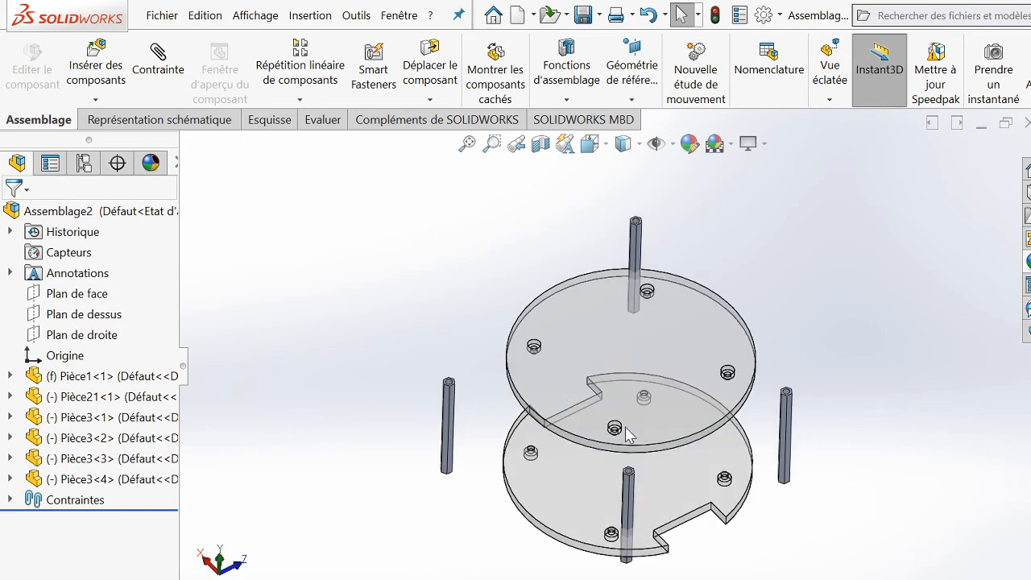
scroll(624, 430, down, 3)
click(163, 58)
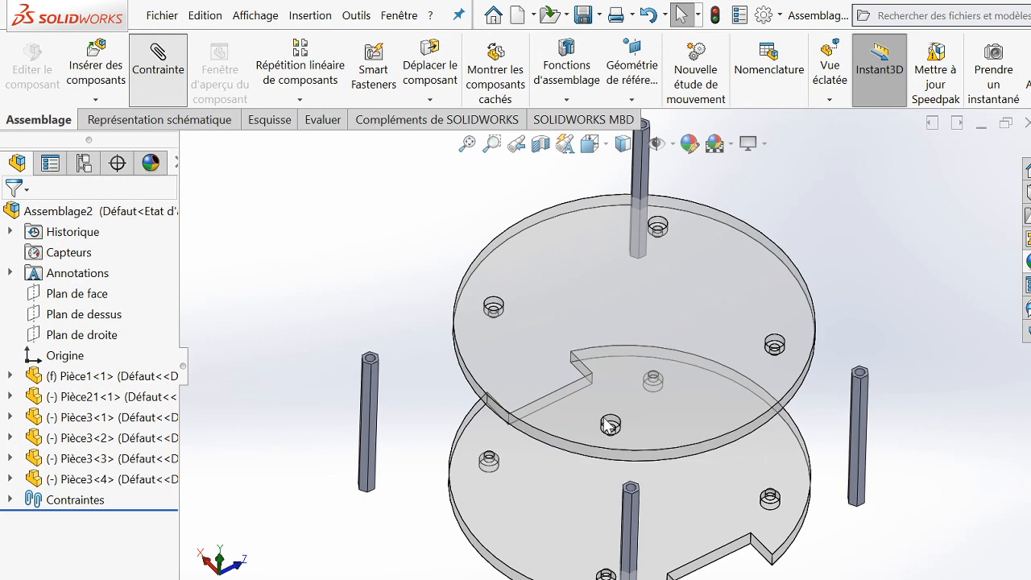
scroll(616, 429, down, 2)
scroll(614, 428, down, 3)
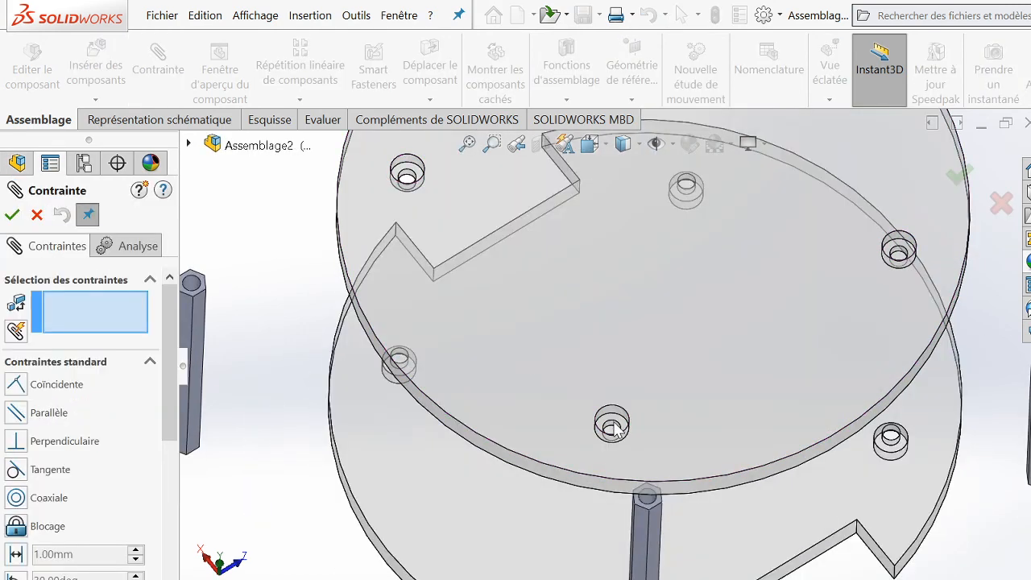
click(613, 427)
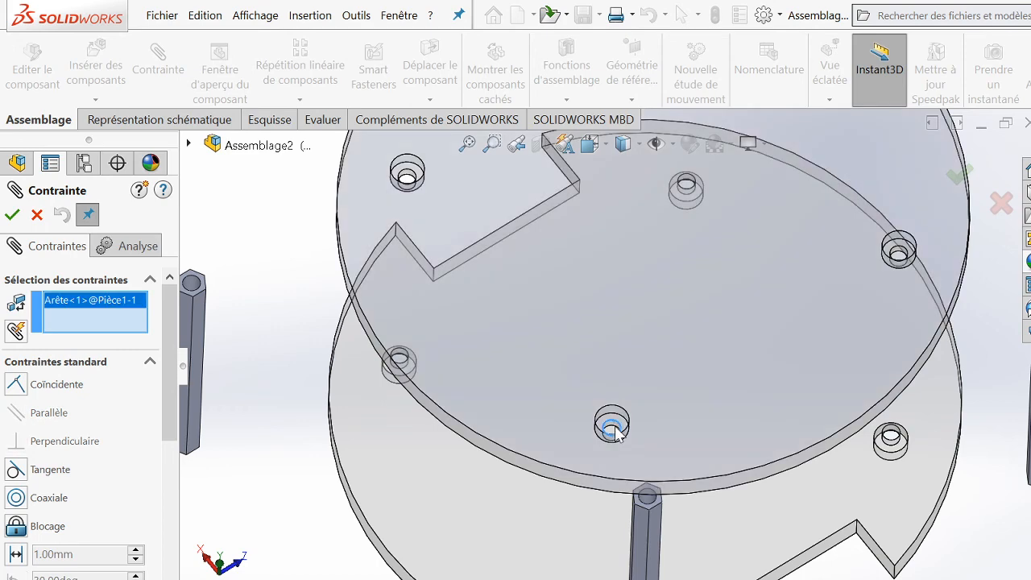
scroll(615, 432, up, 3)
scroll(629, 430, down, 3)
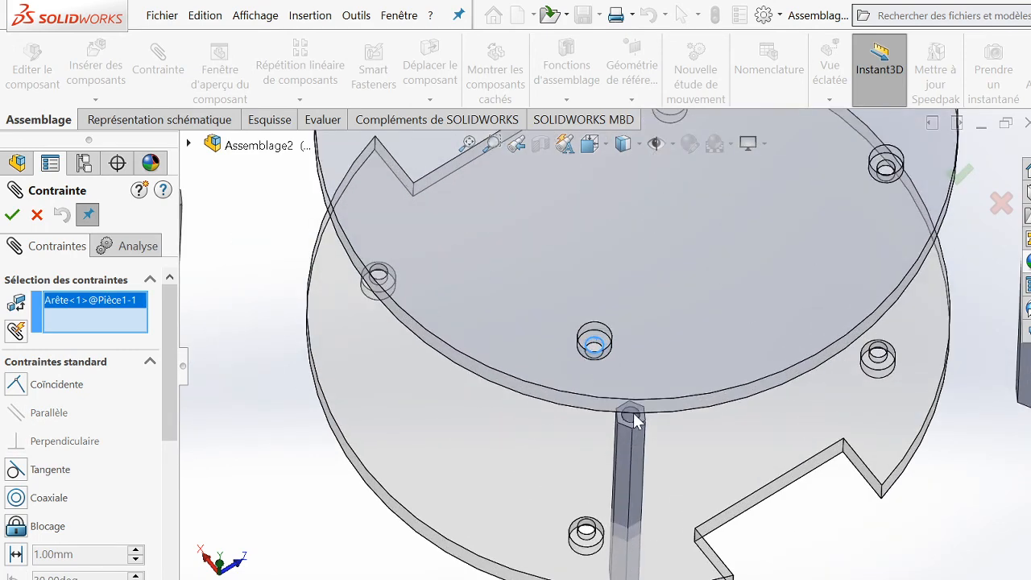
scroll(629, 426, down, 4)
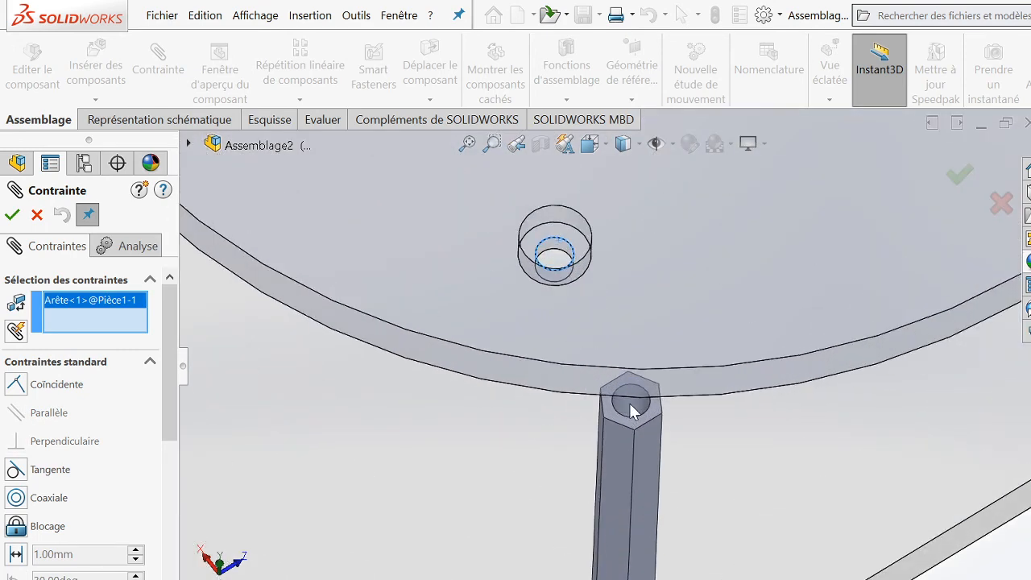
click(630, 403)
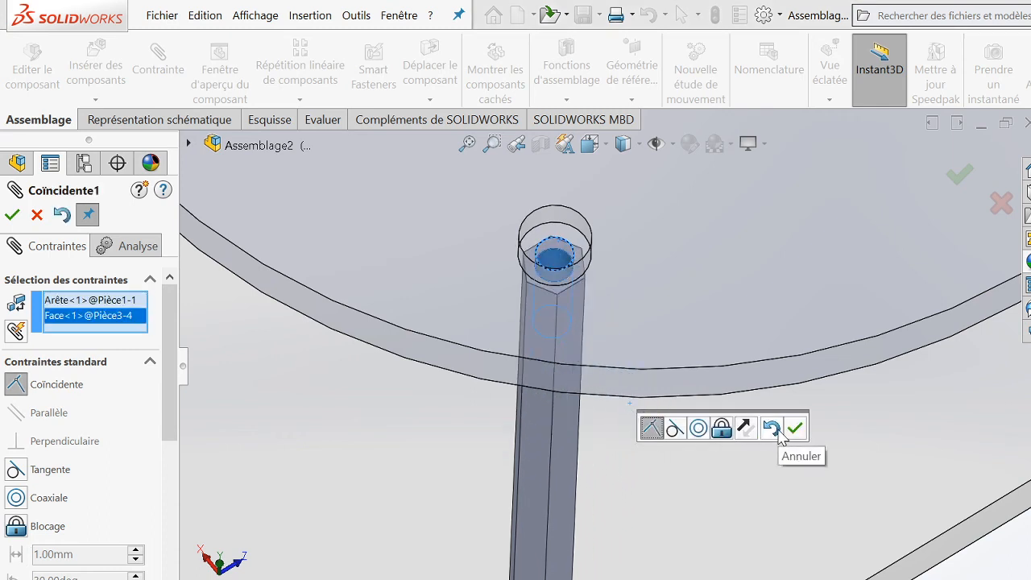
click(698, 429)
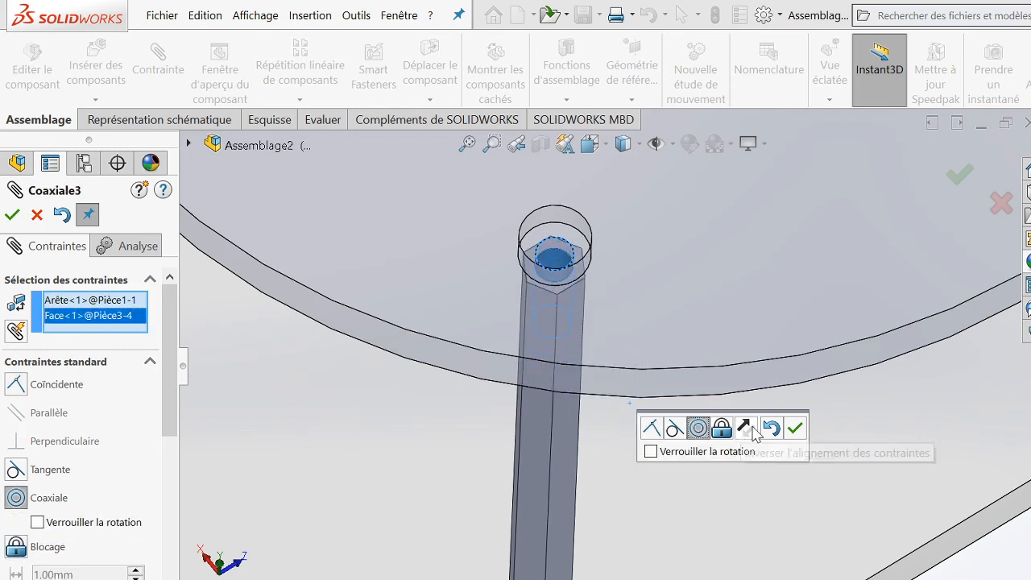
click(795, 431)
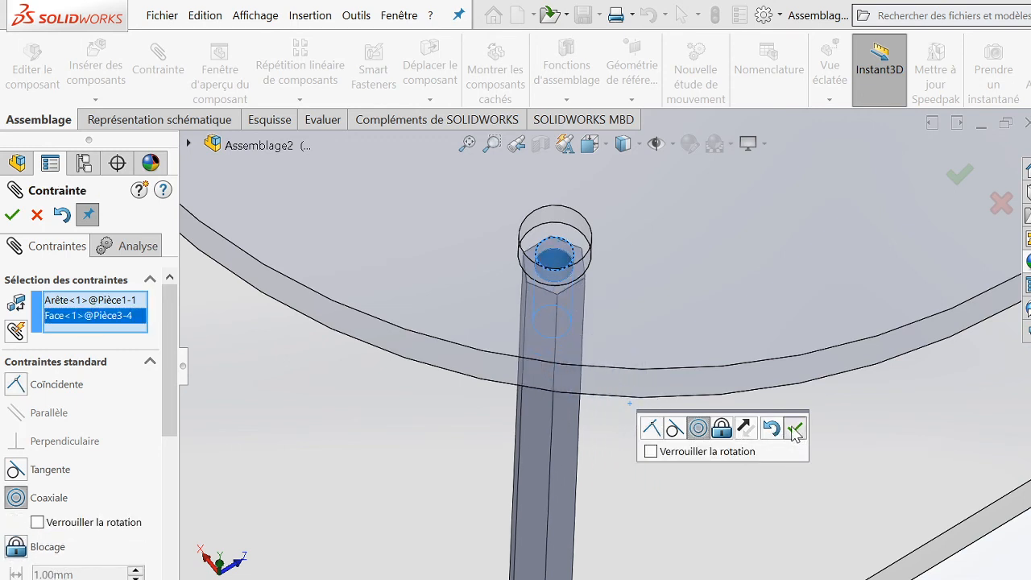
- Mate the left-hand Pièce3 spacer's bore coaxially with the small bore of Pièce1's left-hand mounting hole
scroll(769, 435, up, 10)
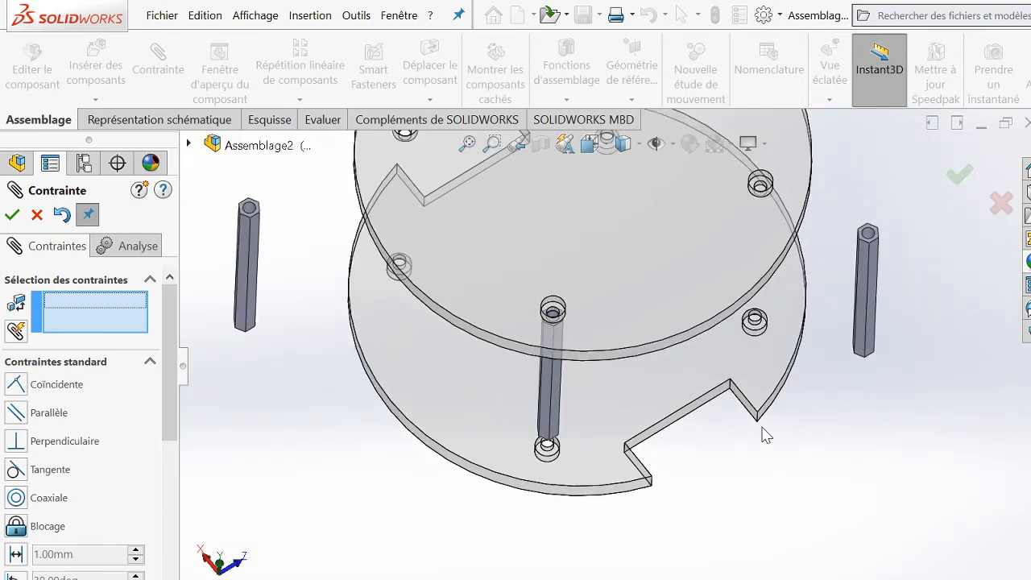
scroll(667, 392, up, 4)
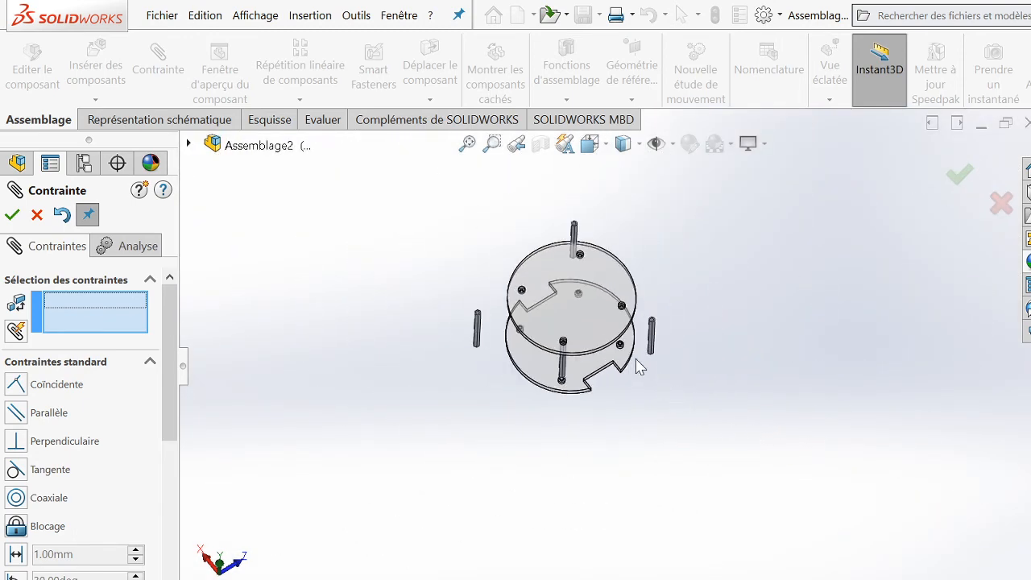
scroll(463, 295, down, 2)
scroll(498, 301, down, 5)
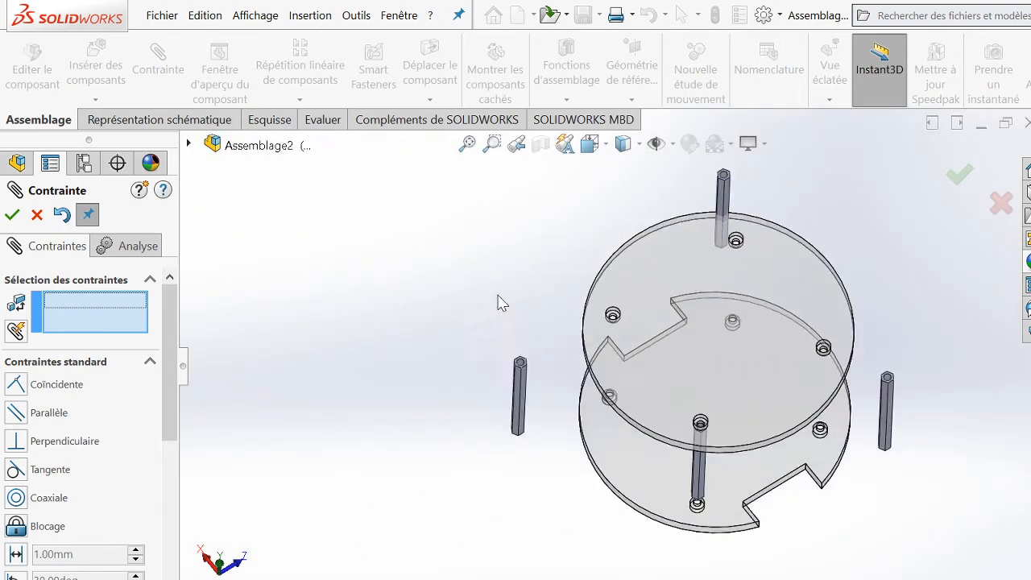
click(573, 454)
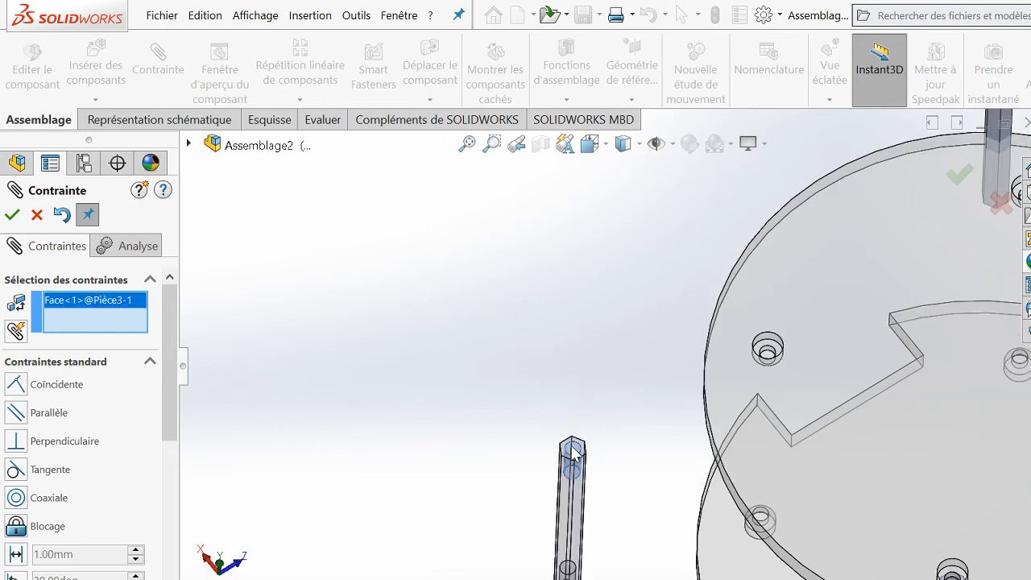
click(768, 351)
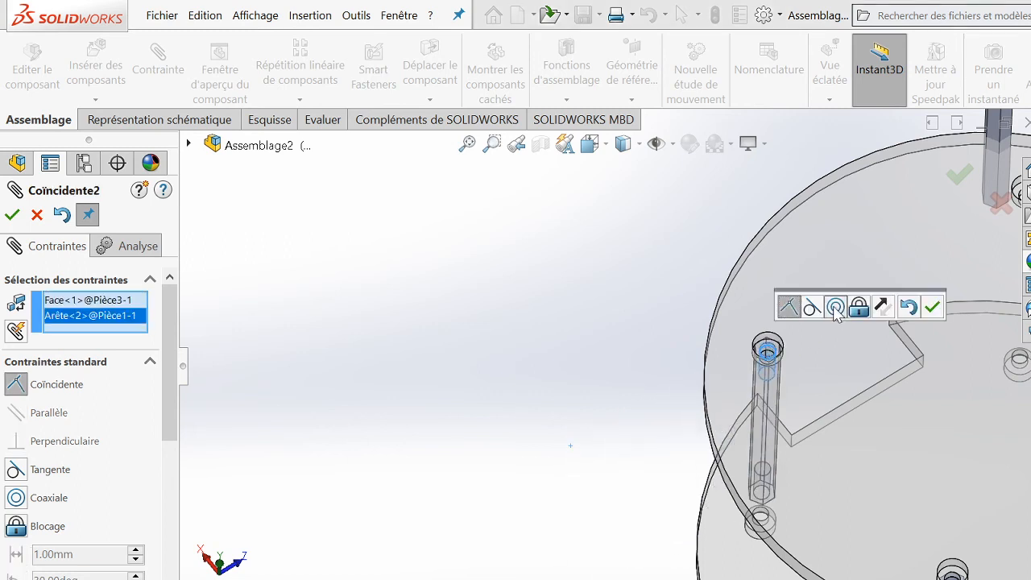
click(834, 307)
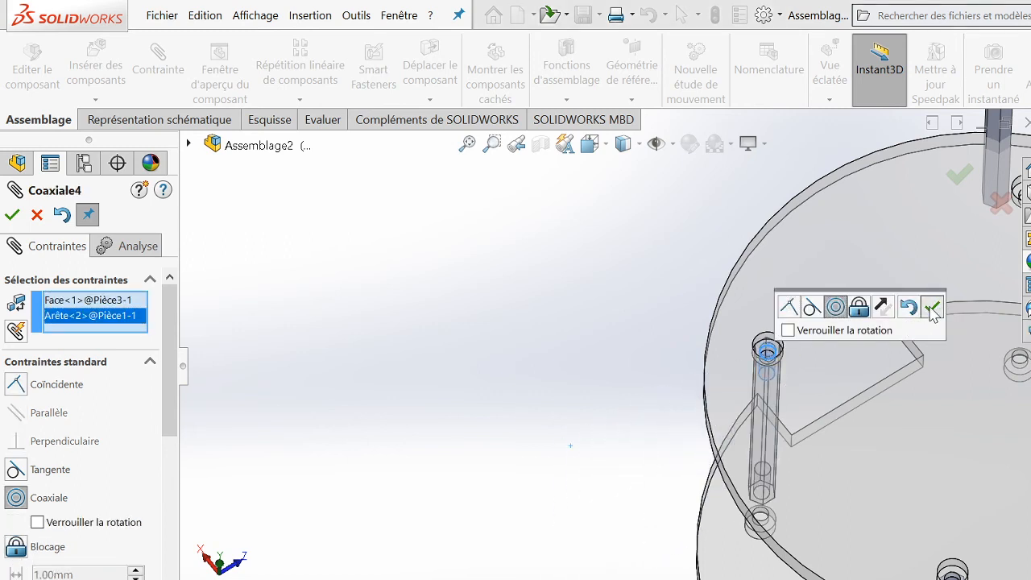
click(932, 309)
- Add a coaxial mate between the rear Pièce3 spacer's bore and the small bore of Pièce1's rear mounting hole
key(f)
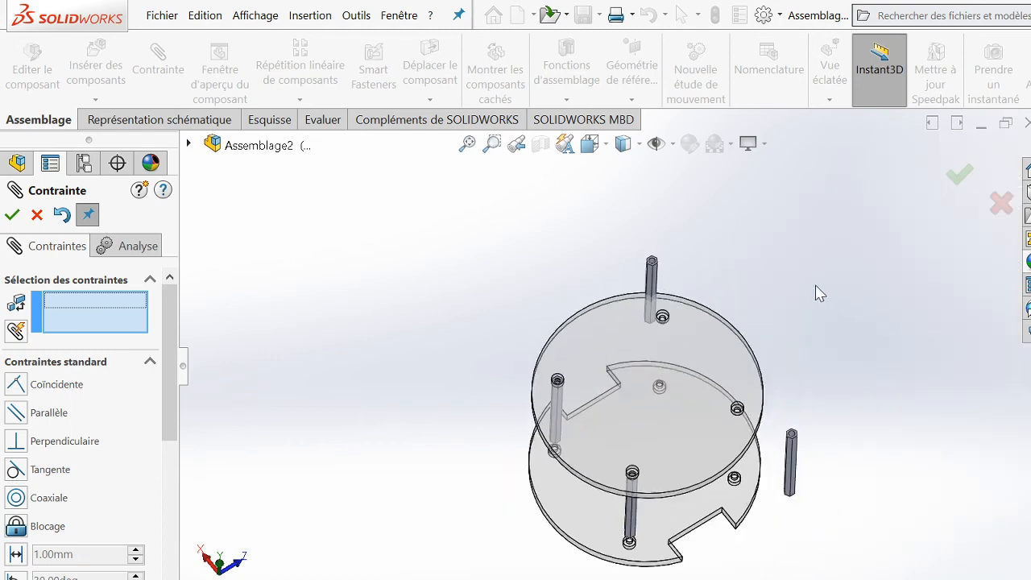
scroll(661, 251, down, 6)
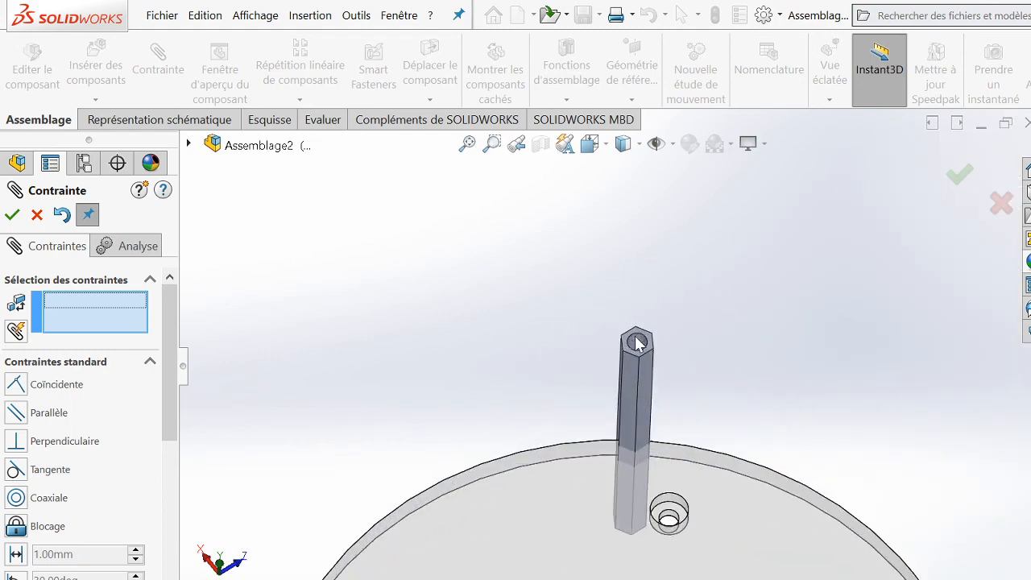
click(638, 343)
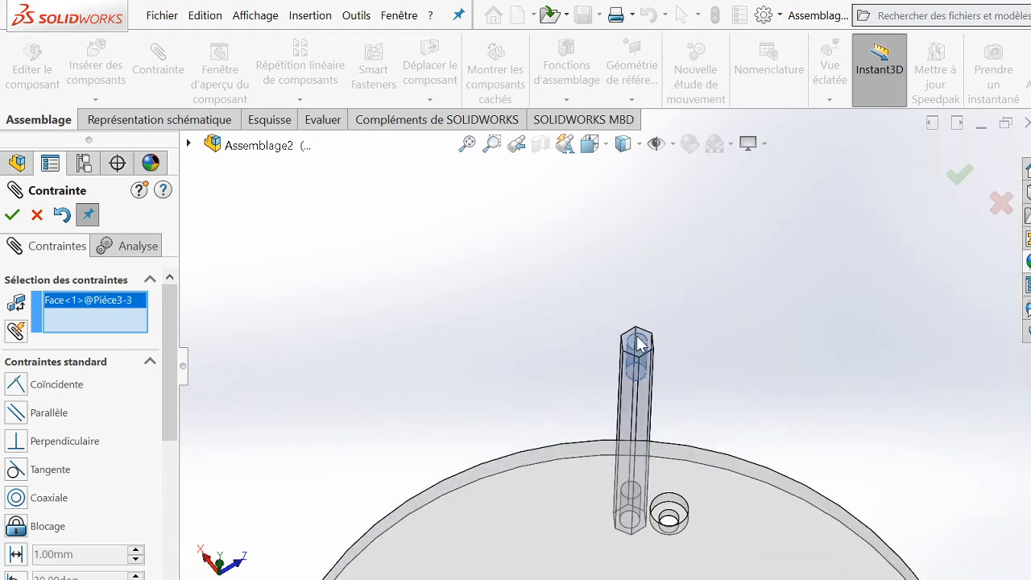
click(669, 519)
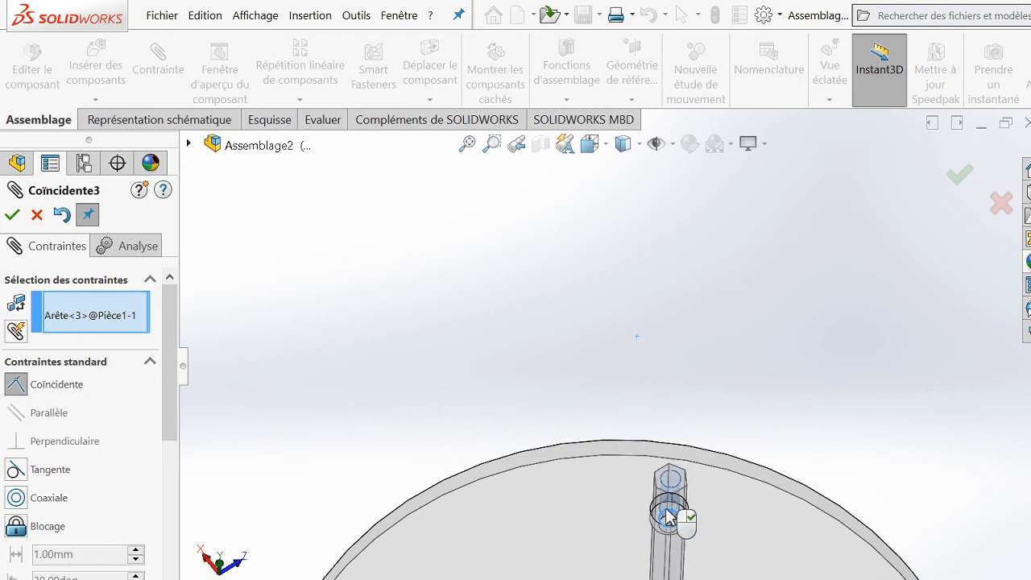
click(733, 534)
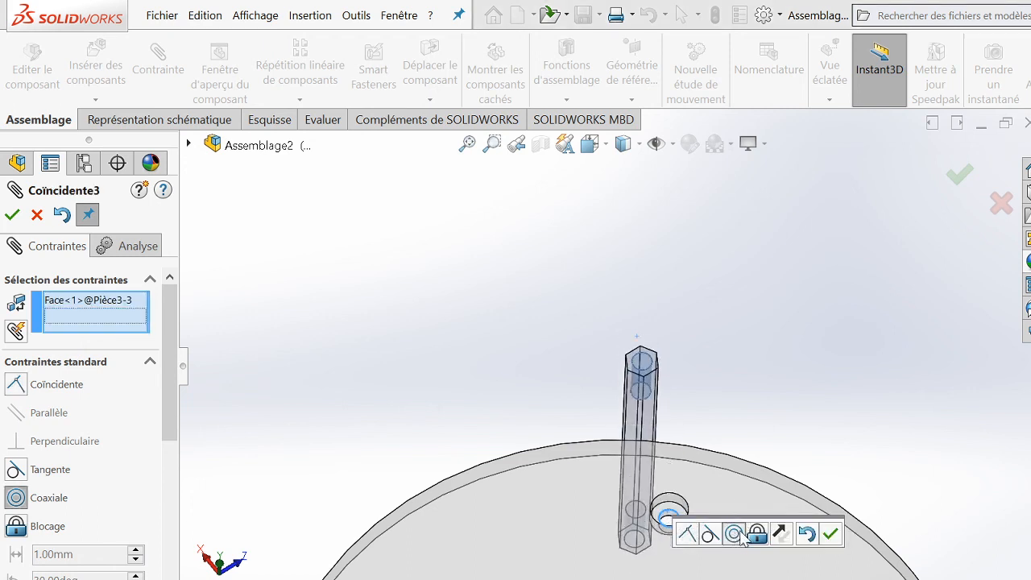
click(830, 534)
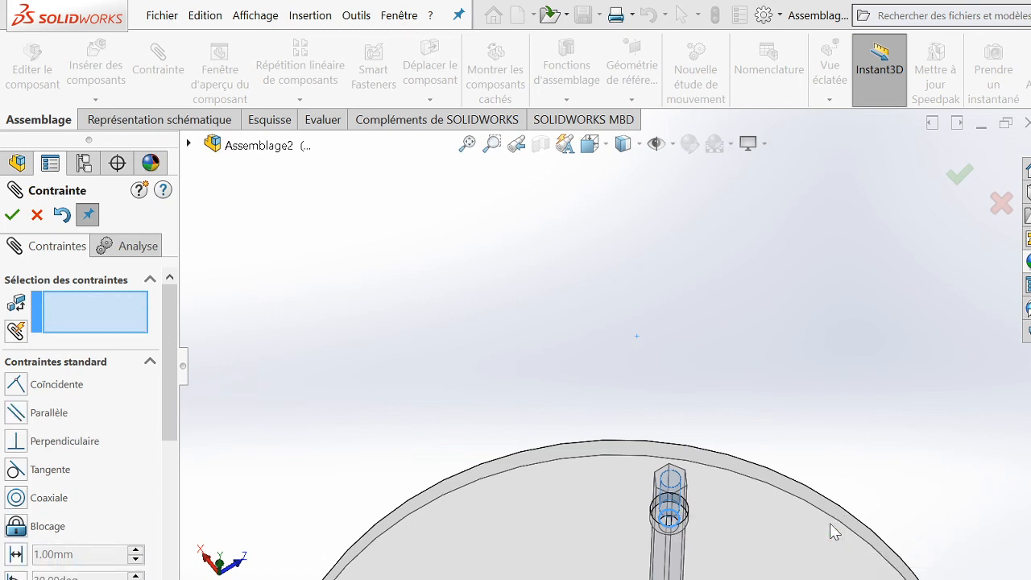
- Mate the small bore of Pièce1's right-hand mounting hole coaxially with the remaining Pièce3 spacer, and finish mating
scroll(857, 517, up, 3)
scroll(750, 538, down, 5)
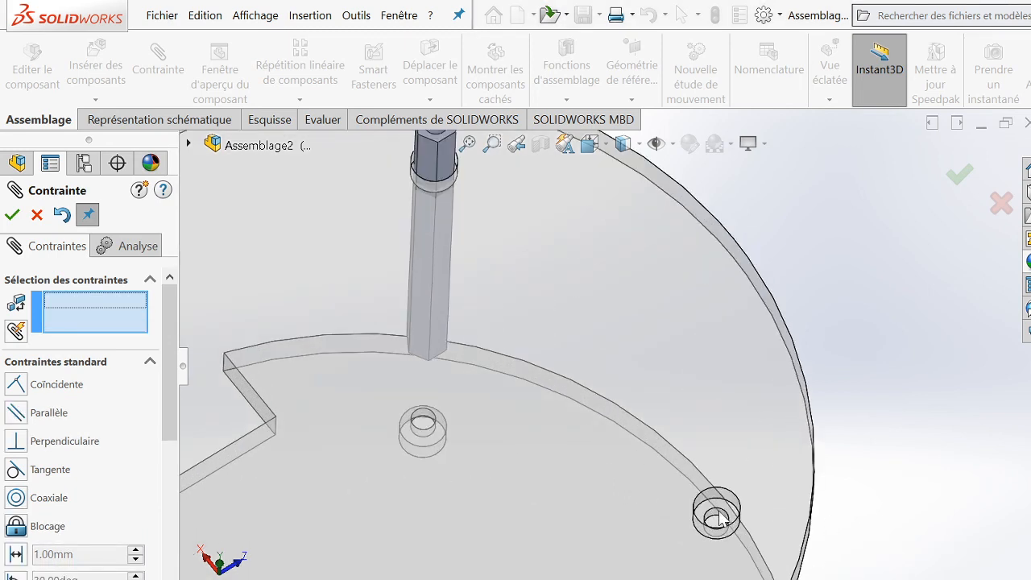
click(719, 519)
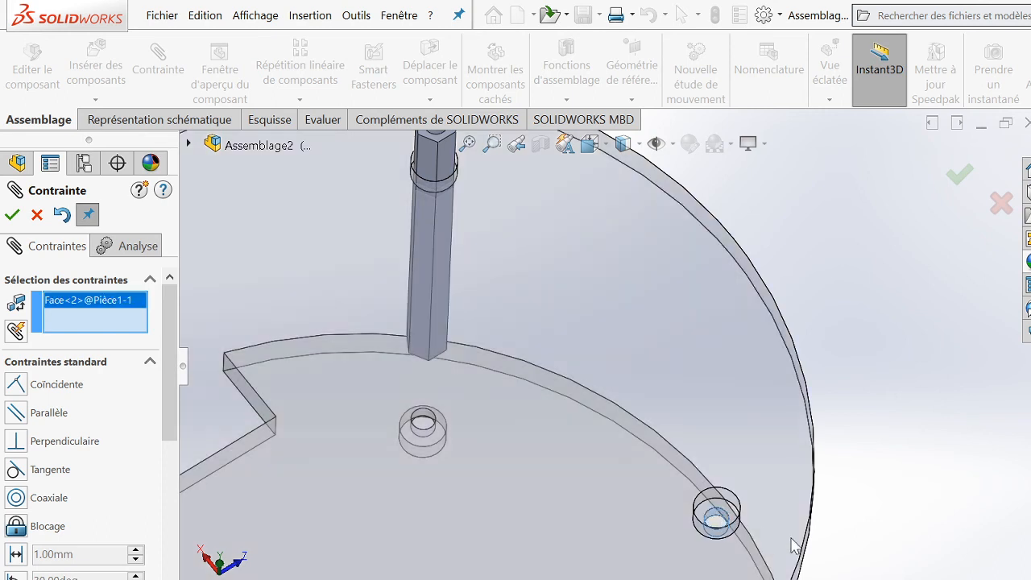
scroll(797, 543, up, 3)
scroll(837, 533, down, 2)
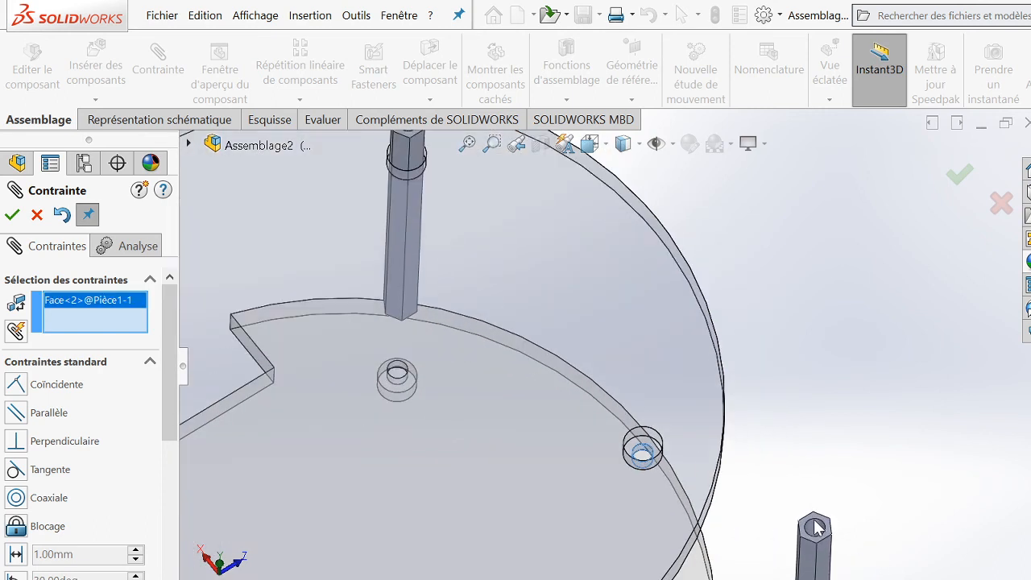
click(816, 526)
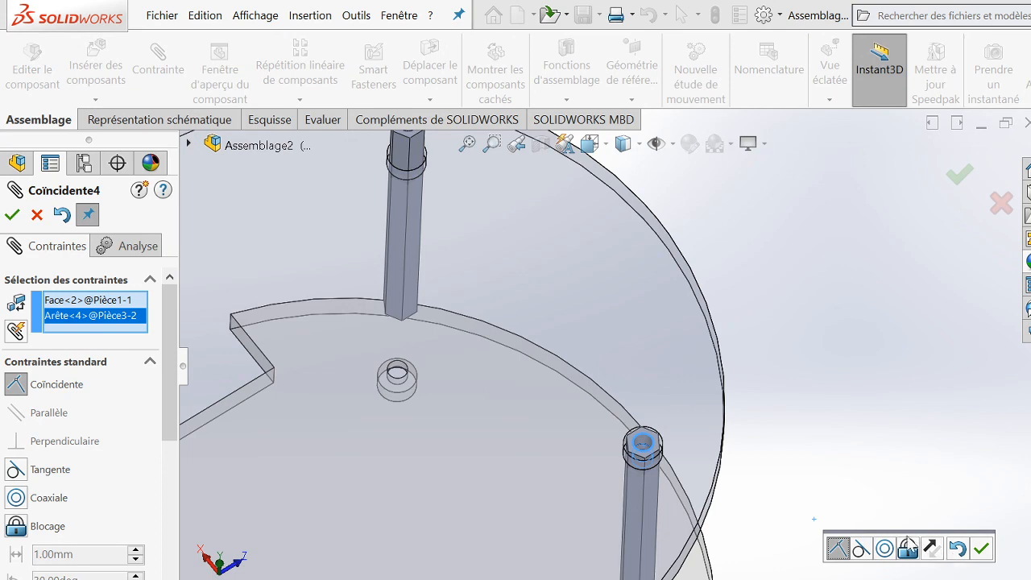
click(884, 549)
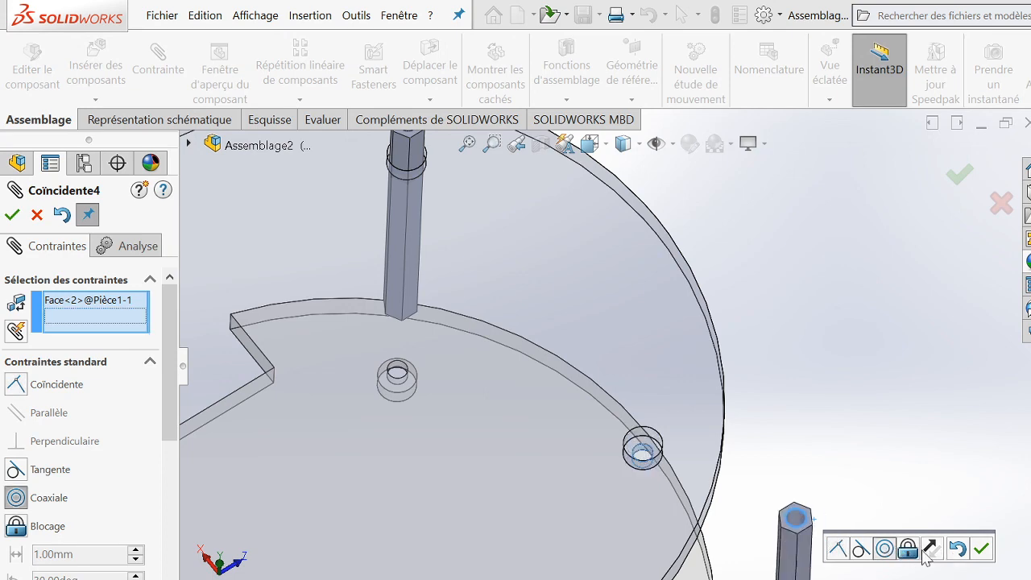
click(982, 549)
scroll(881, 511, up, 4)
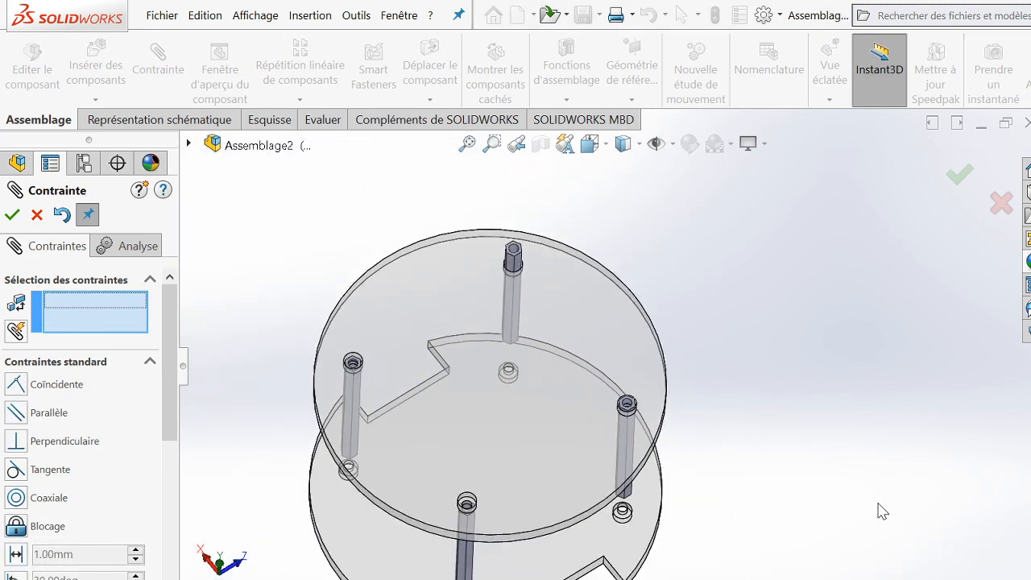
scroll(742, 457, up, 2)
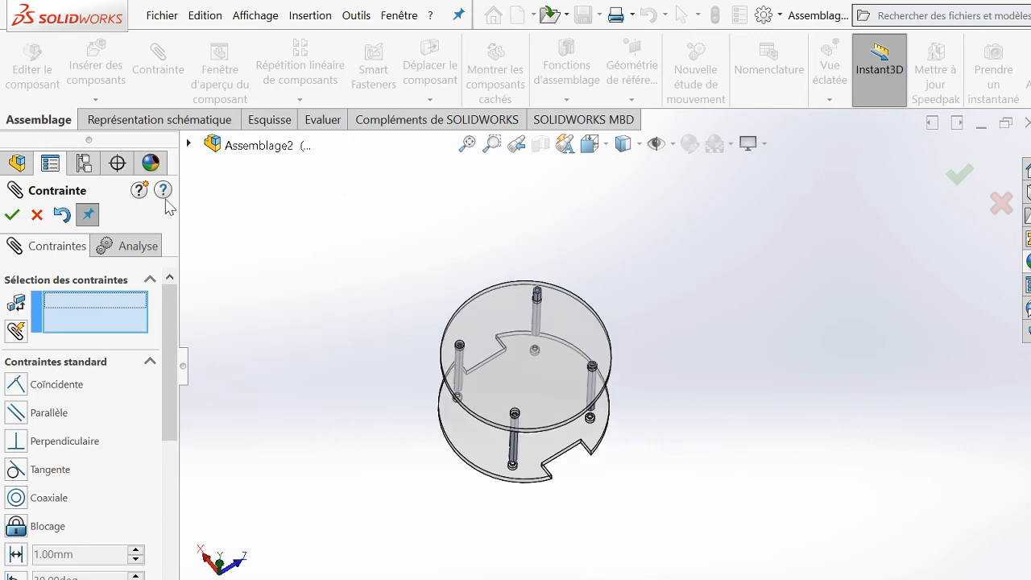
click(37, 214)
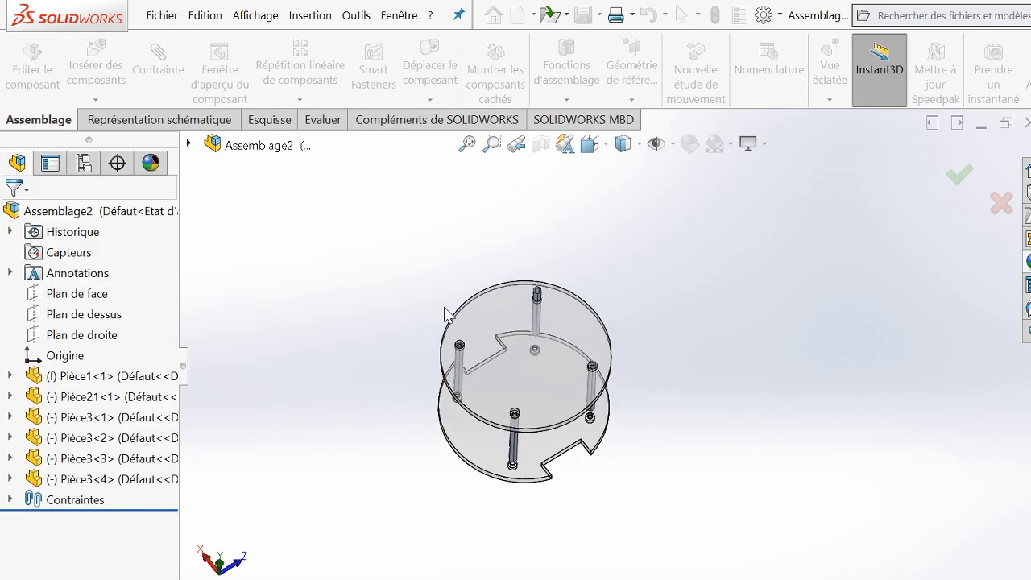
middle_drag(538, 359, 583, 383)
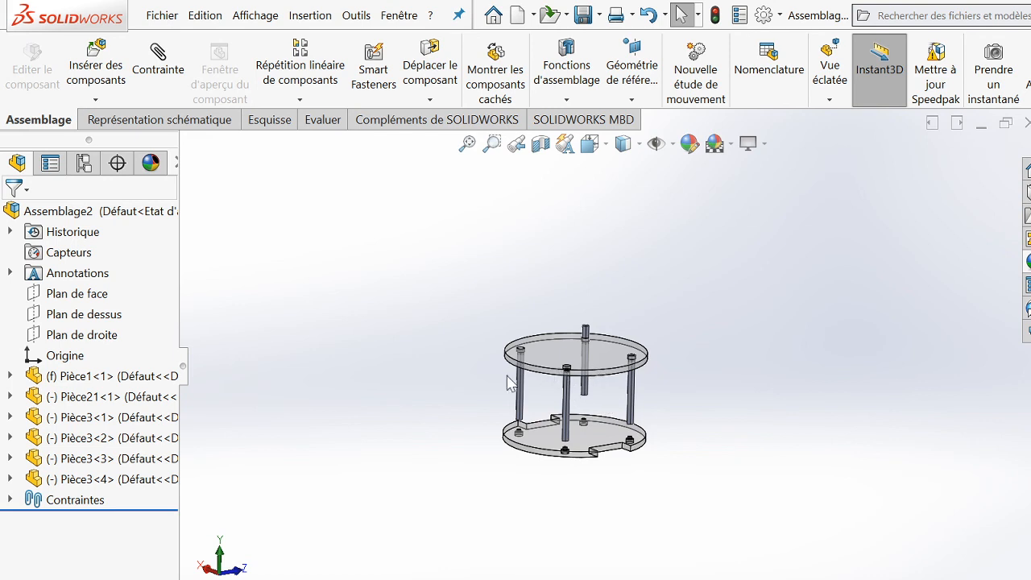
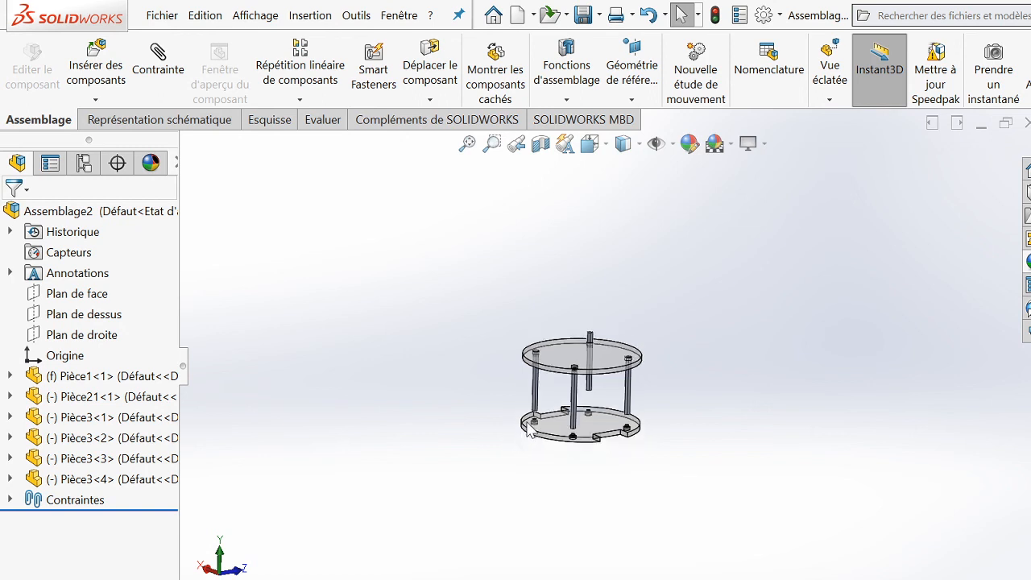
scroll(543, 396, down, 2)
scroll(543, 393, down, 2)
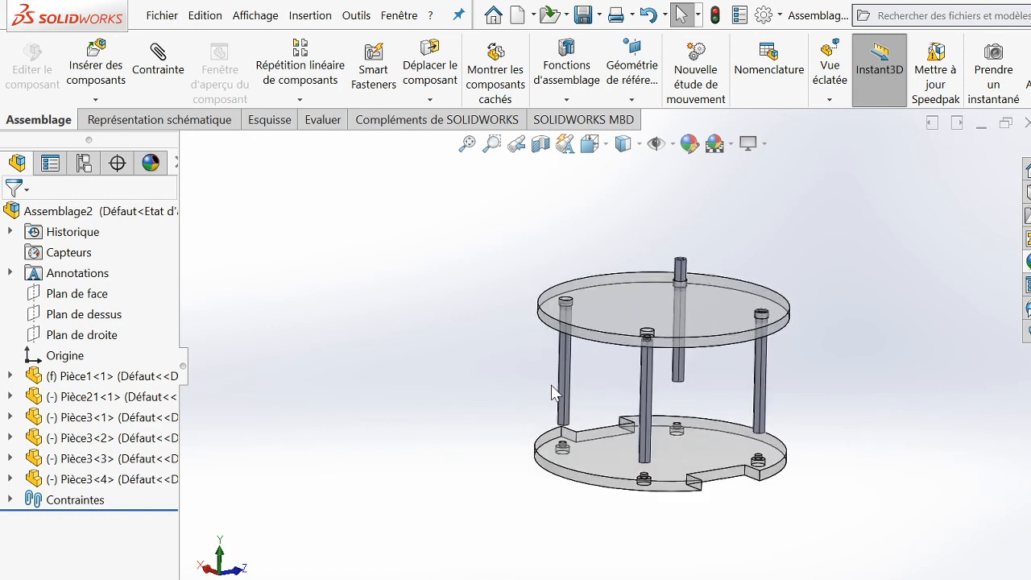
- Move the four Pièce3 spacers down along their axes until their upper ends sit clear below Pièce1
scroll(552, 393, up, 2)
scroll(551, 393, down, 2)
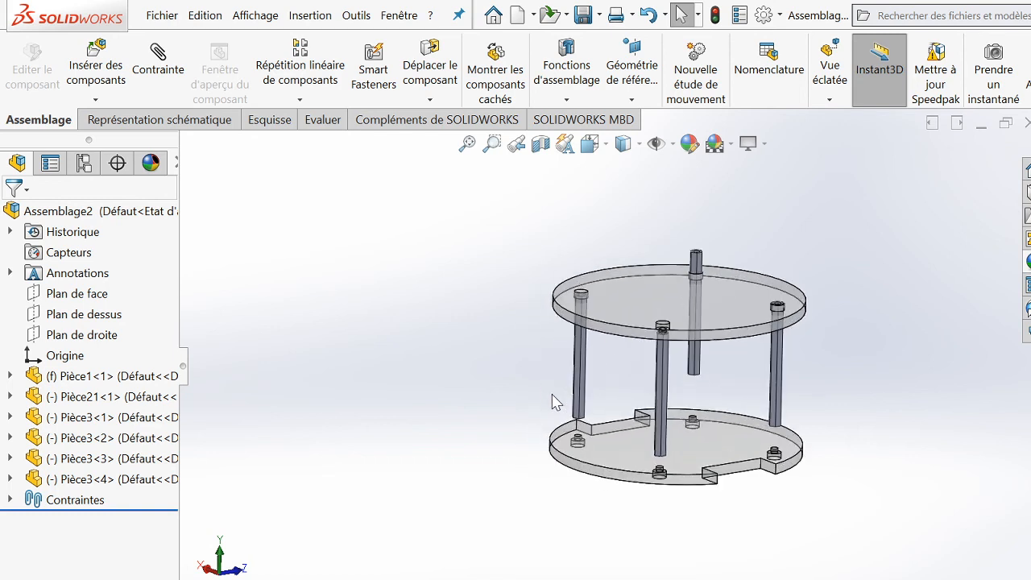
click(593, 453)
scroll(587, 449, up, 1)
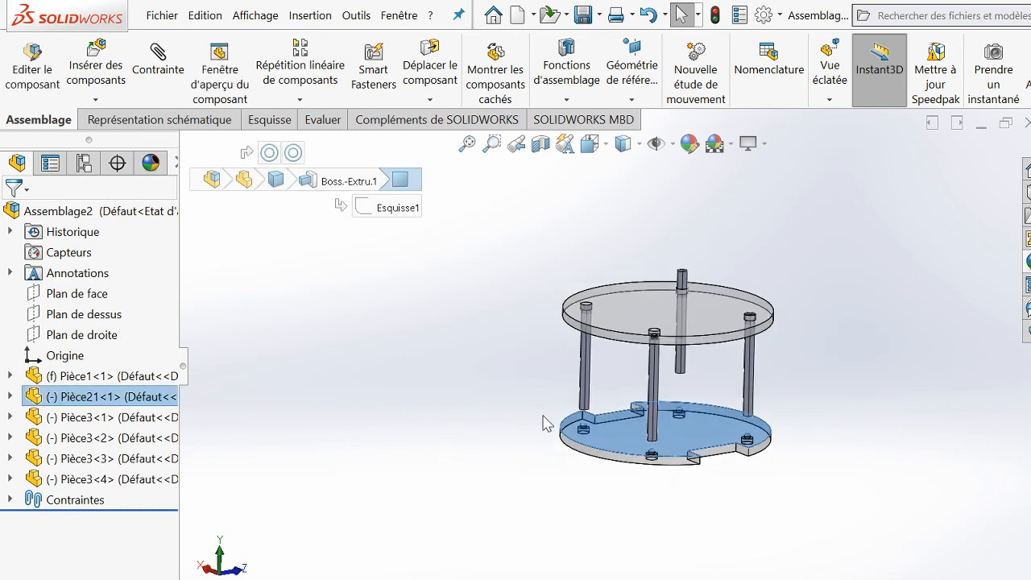
click(583, 380)
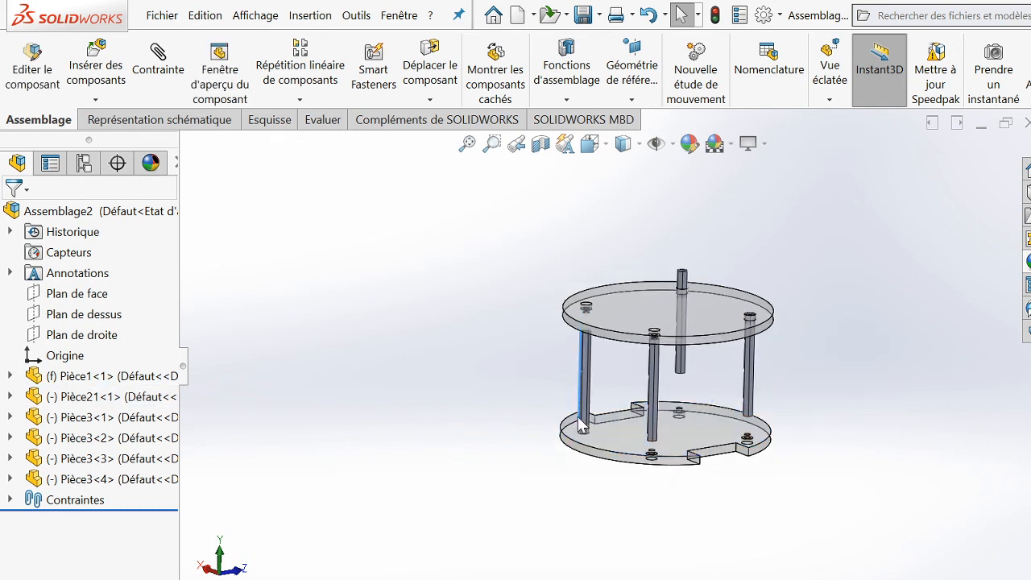
drag(654, 392, 653, 439)
drag(680, 360, 665, 489)
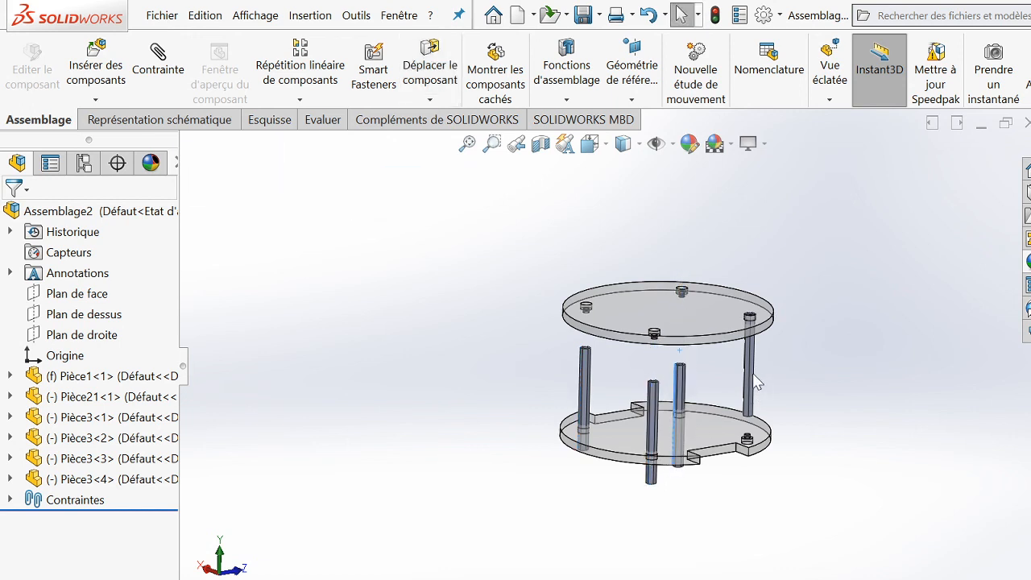
drag(752, 379, 747, 452)
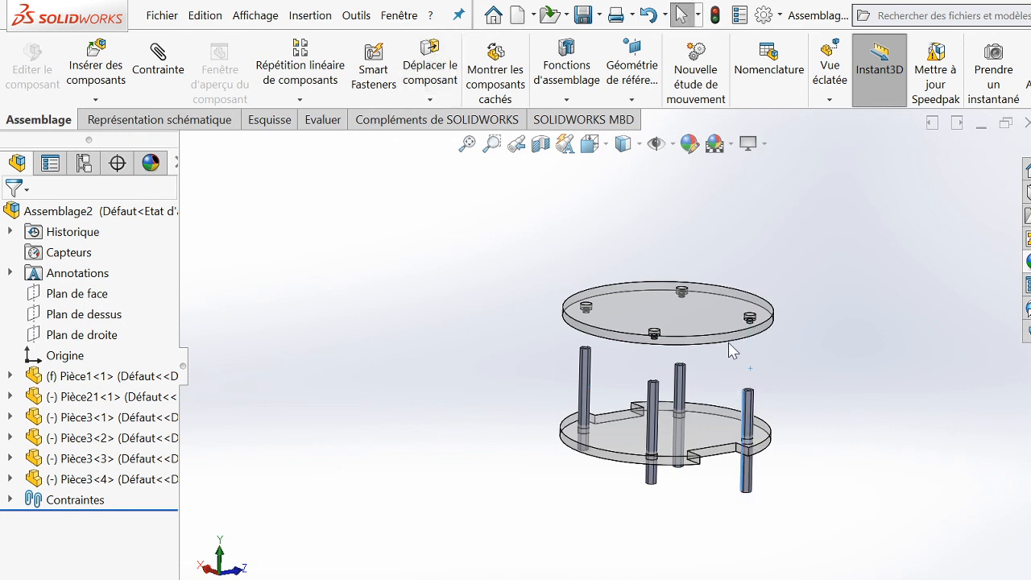
- Start a new mate and clear the unwanted Pièce3 edge and Pièce21 face from its selections
key(Up)
key(Up)
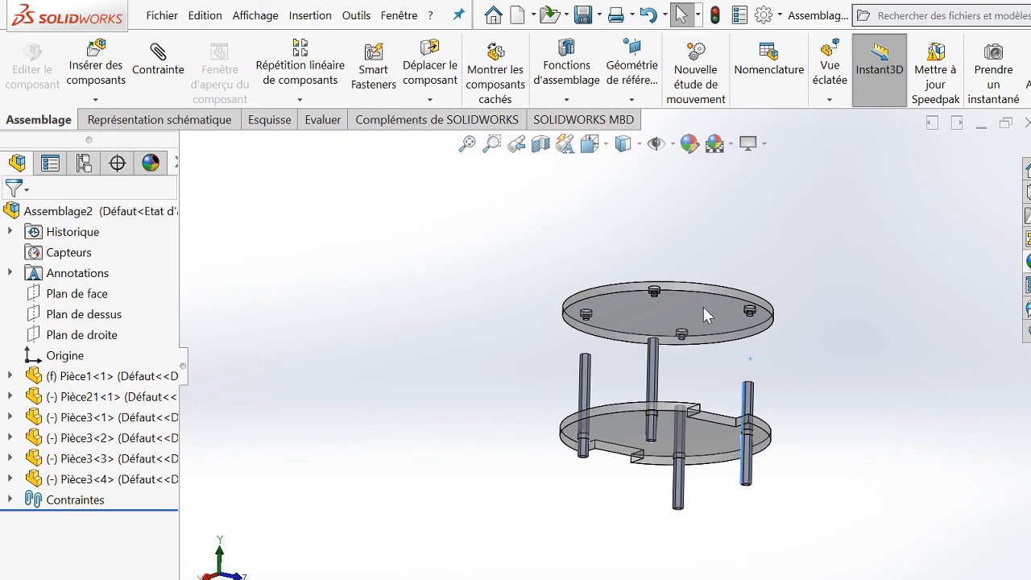
key(Down)
key(Down)
key(Down)
key(Down)
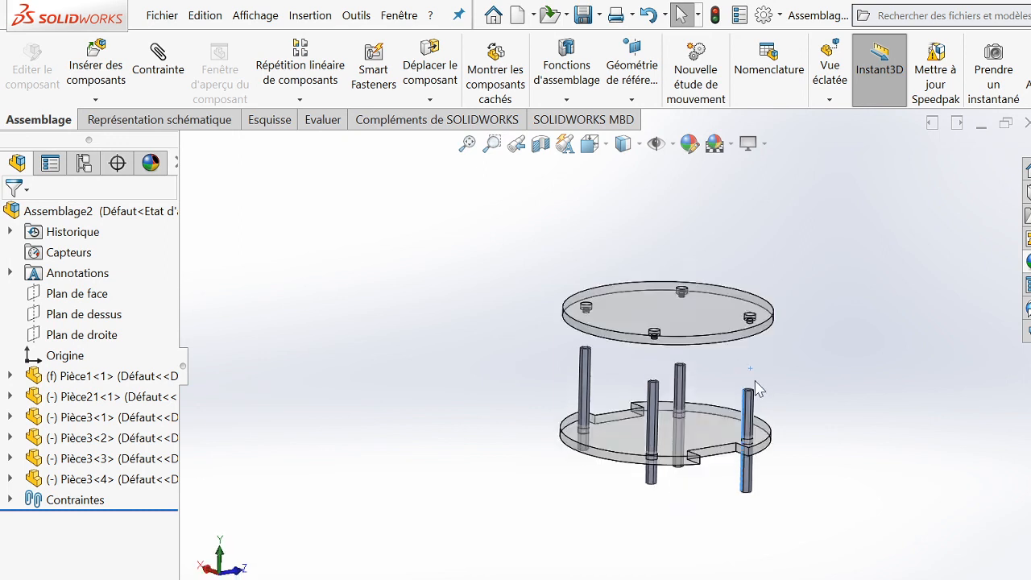
scroll(750, 387, down, 1)
scroll(749, 404, down, 2)
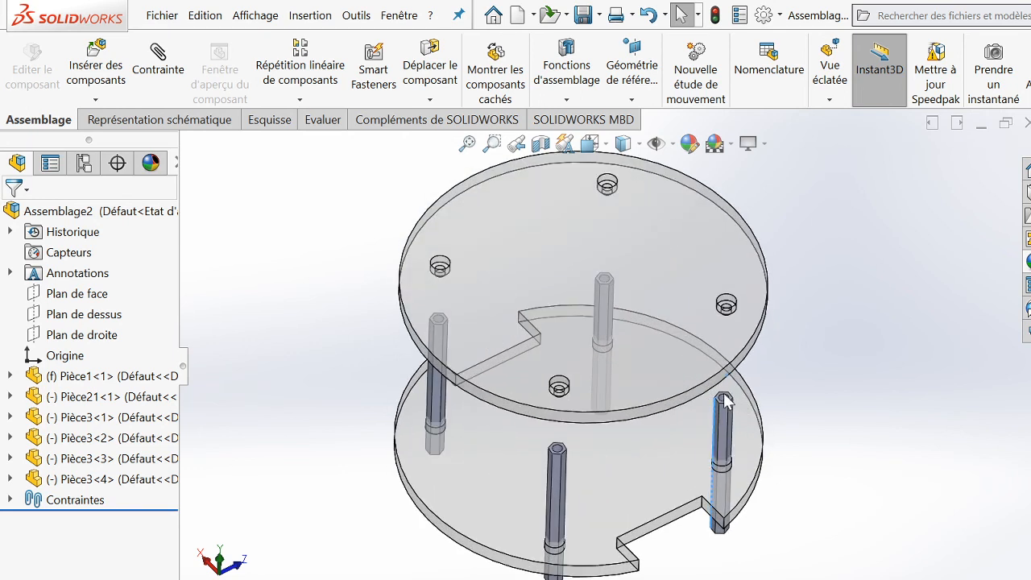
click(157, 81)
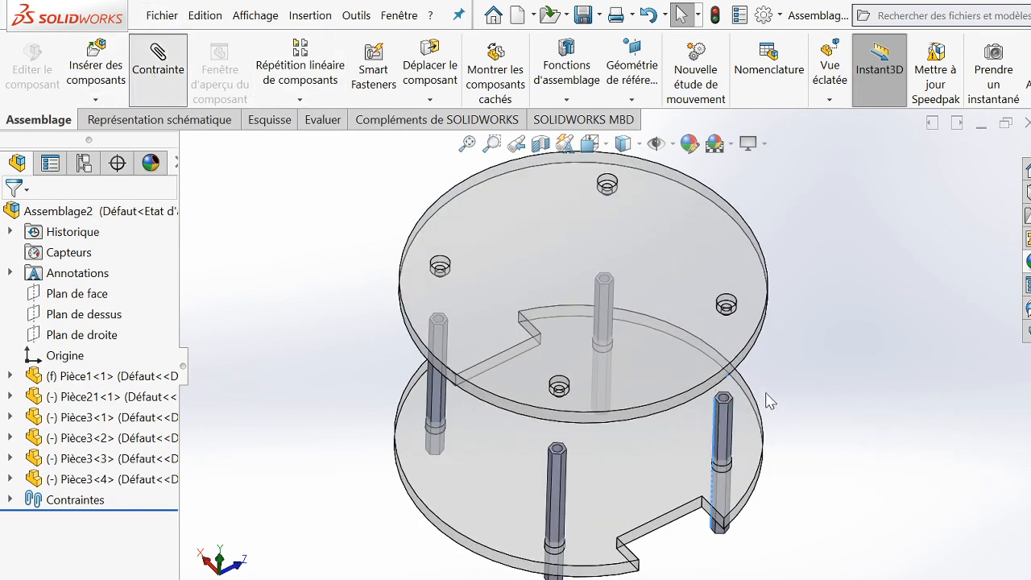
click(712, 405)
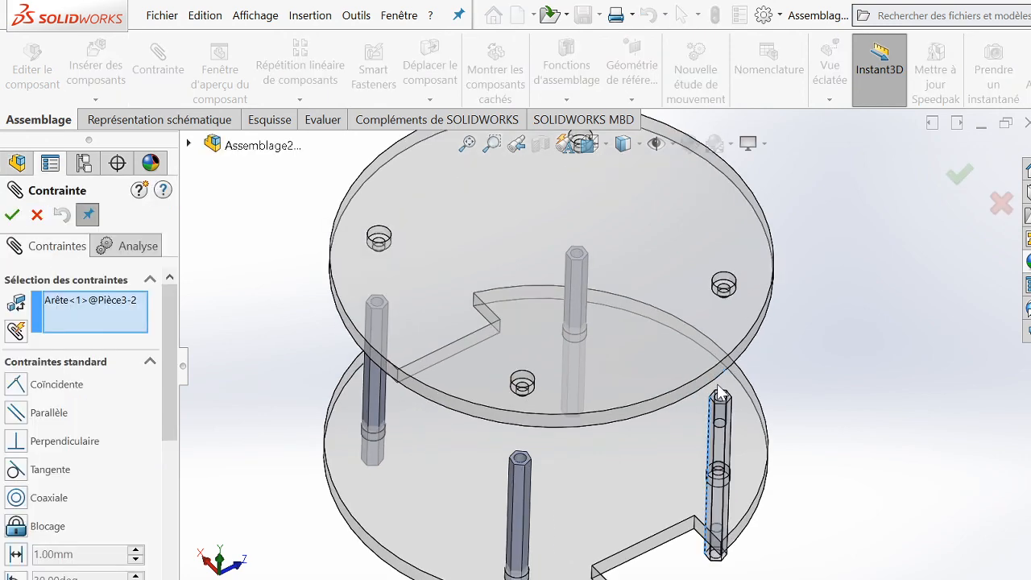
scroll(713, 405, down, 5)
scroll(709, 402, down, 1)
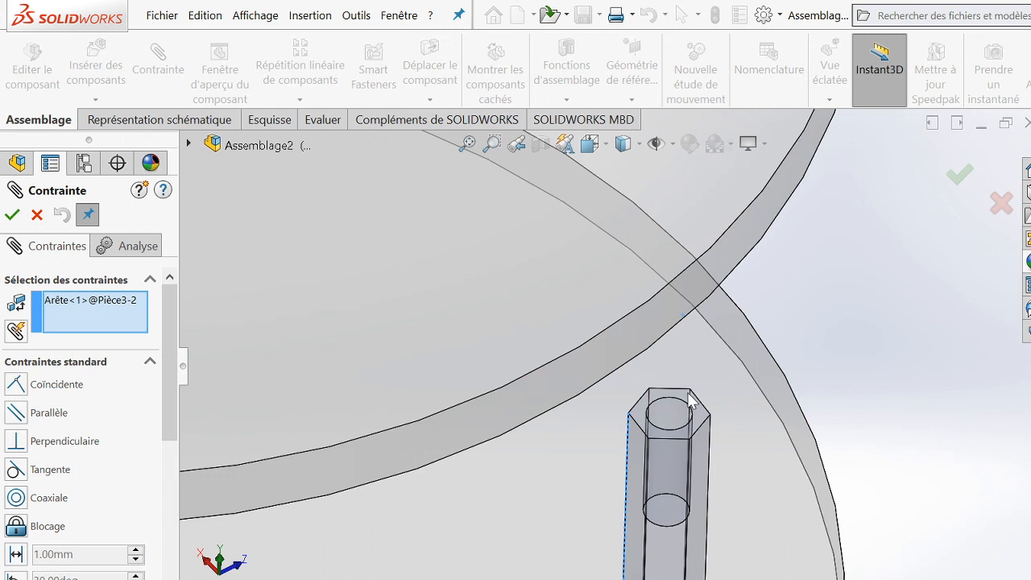
click(690, 396)
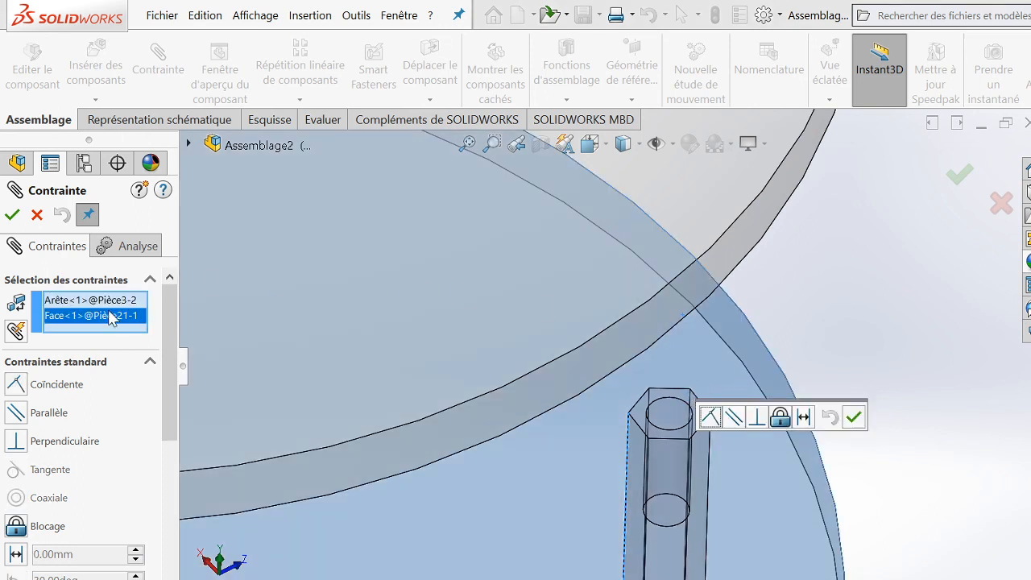
right_click(81, 318)
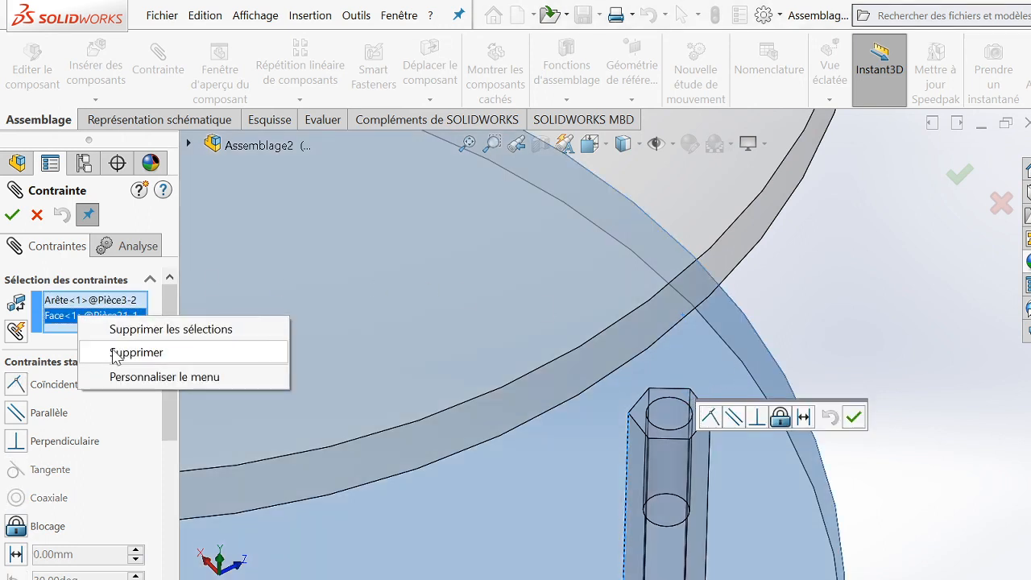
click(113, 352)
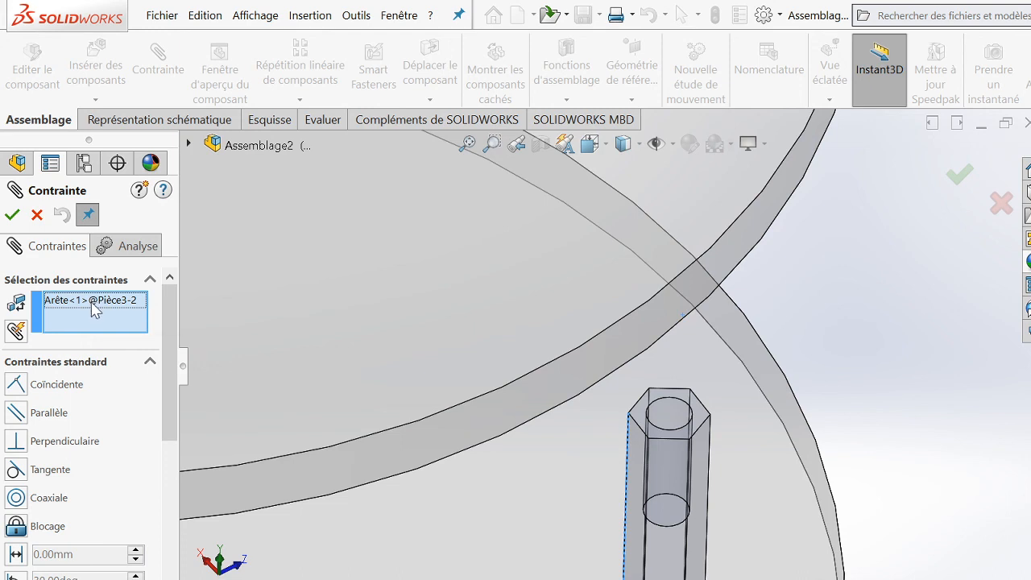
right_click(95, 311)
click(135, 338)
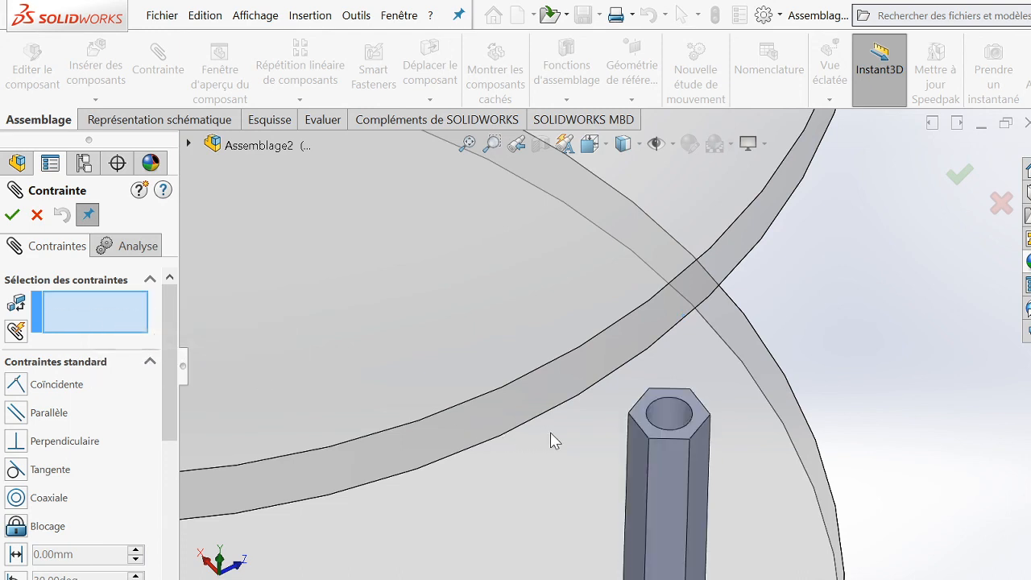
- Add a coincident mate between the upper end face of the right-hand spacer Pièce3<2> and the underside of Pièce1
click(640, 415)
scroll(640, 407, up, 8)
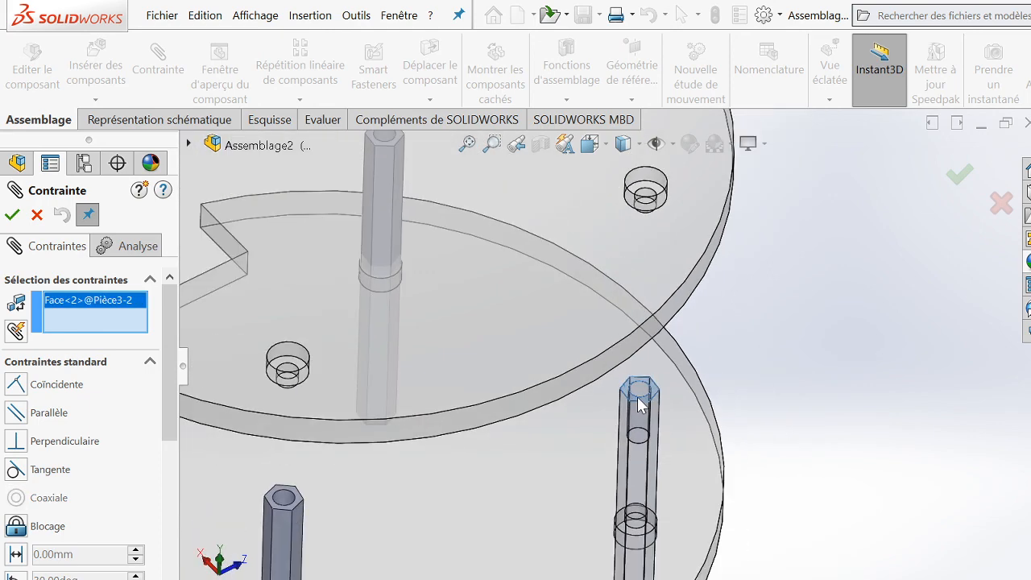
key(Up)
key(Up)
key(Up)
key(Up)
key(Up)
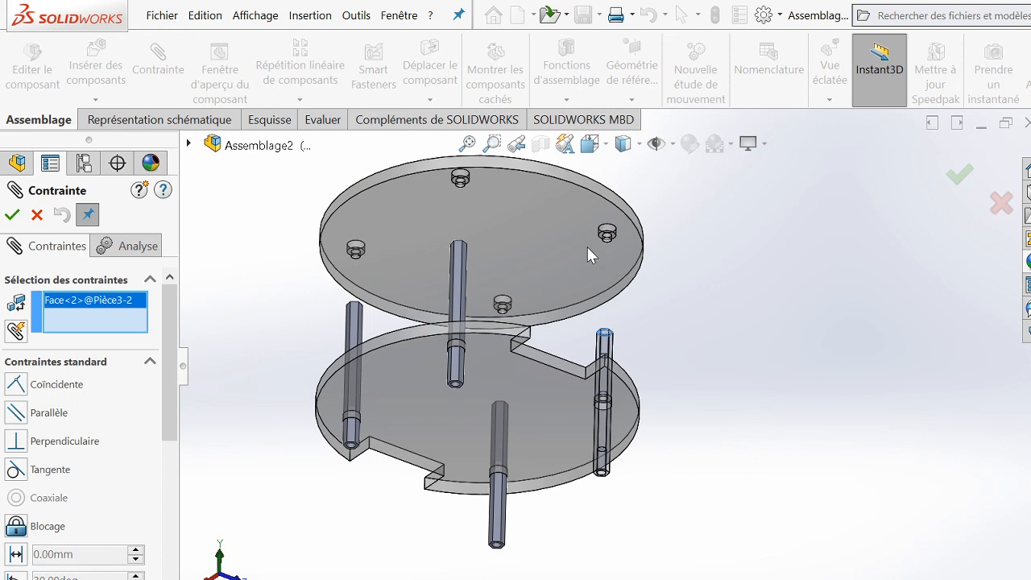
click(588, 248)
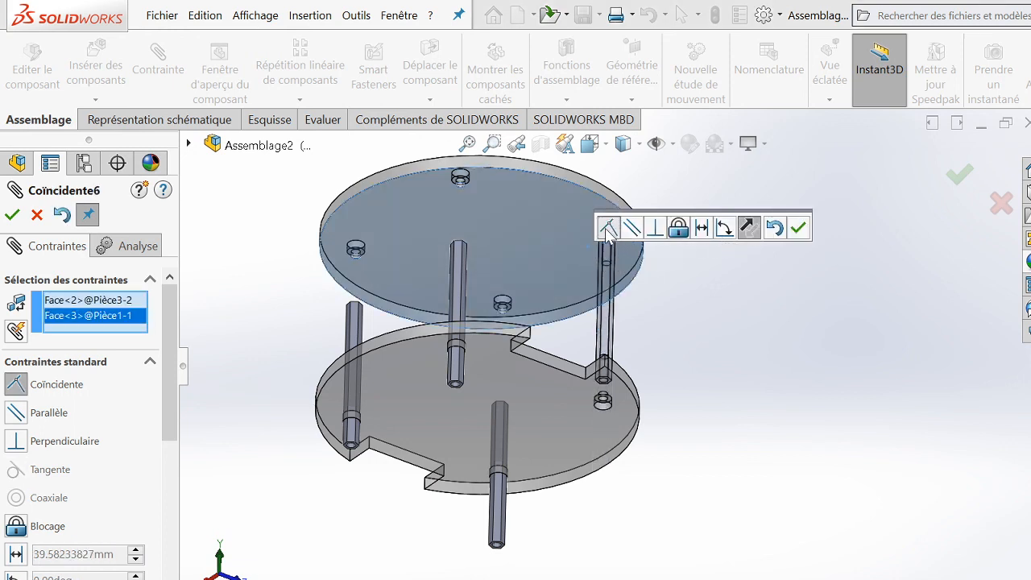
click(798, 229)
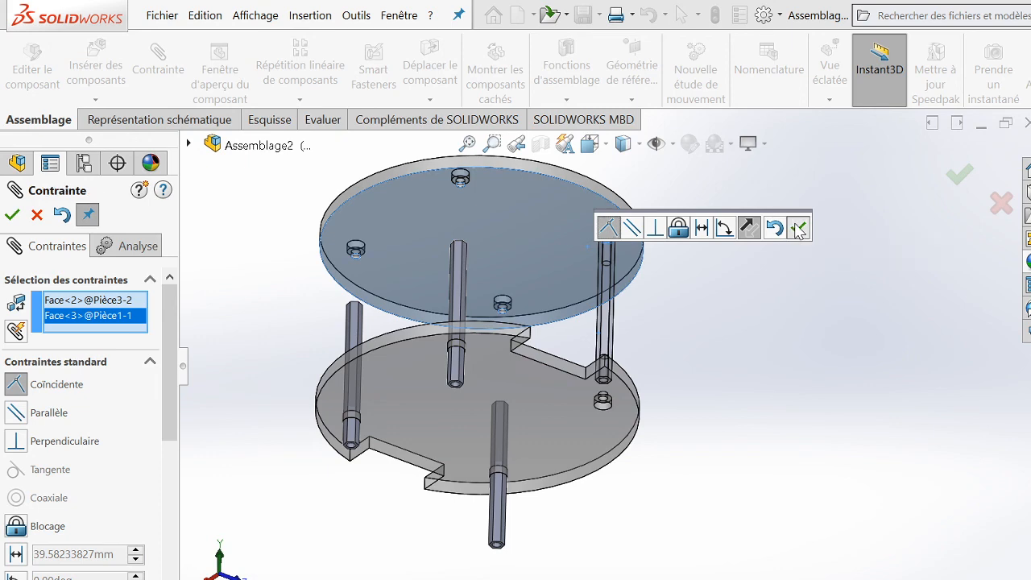
- Mate the upper hexagonal face of the front spacer Pièce3<4> coincident with Pièce1's underside
middle_drag(509, 240, 496, 344)
scroll(493, 389, down, 1)
scroll(493, 389, down, 5)
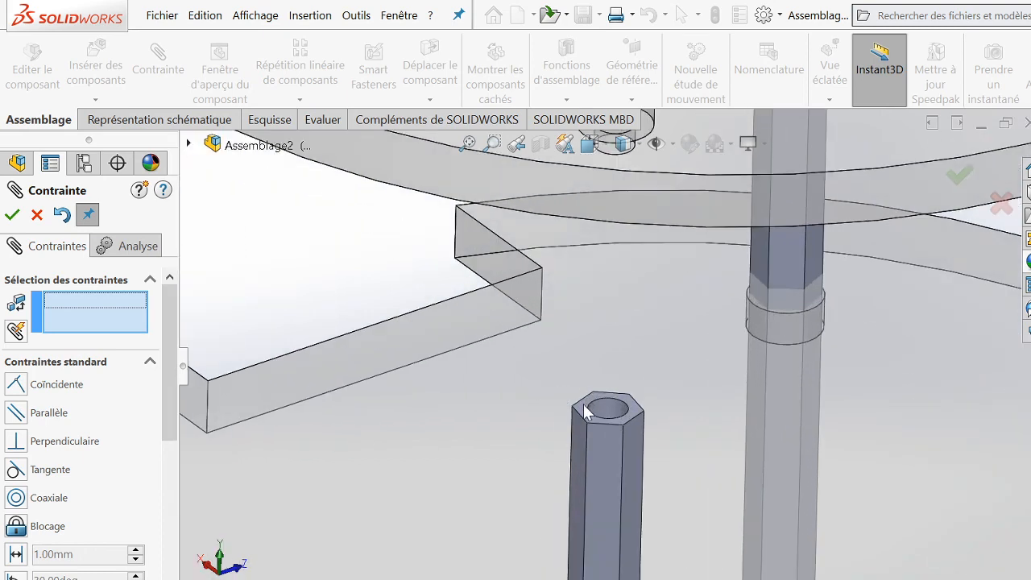
click(585, 411)
scroll(579, 397, up, 8)
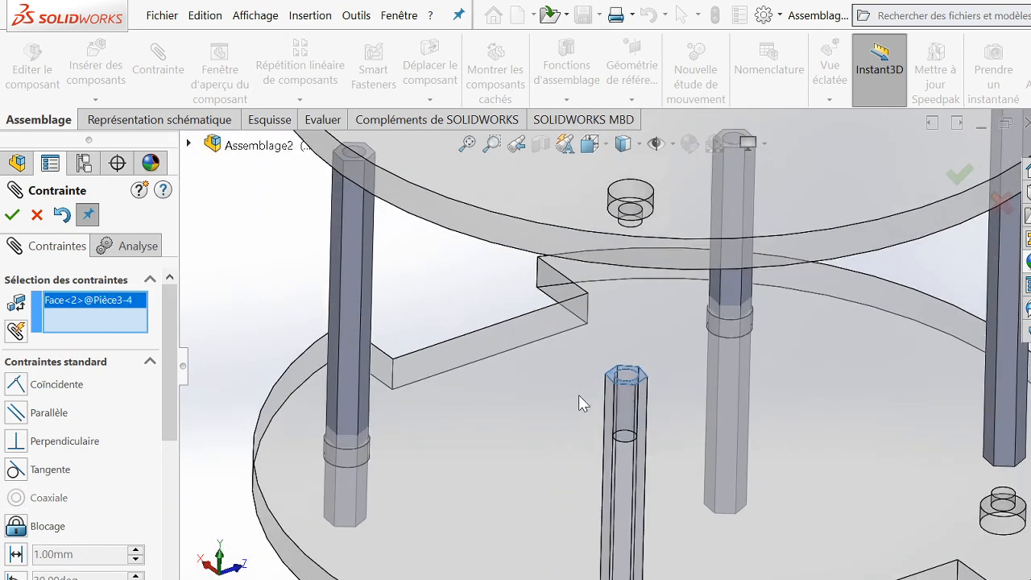
middle_drag(578, 394, 572, 283)
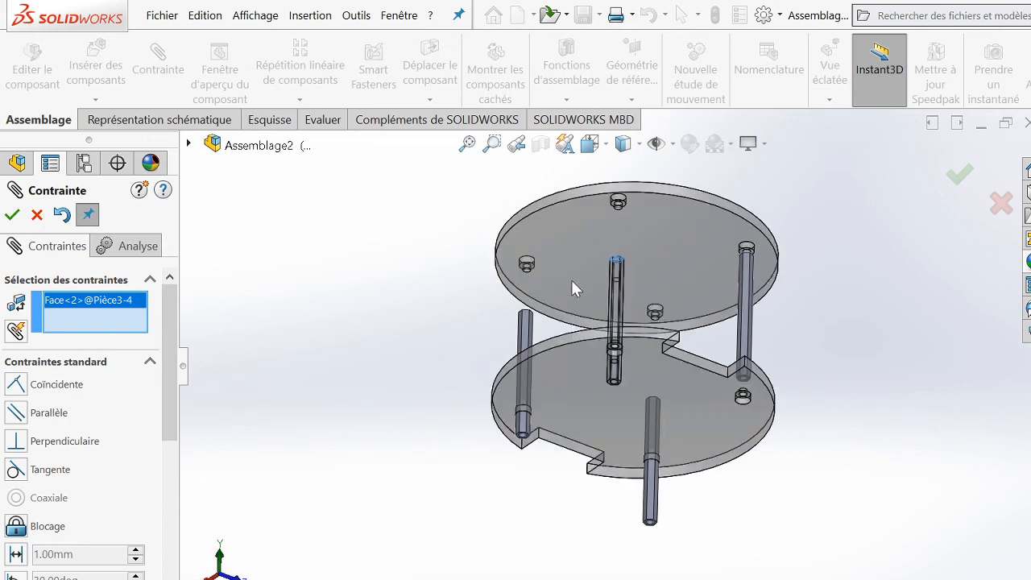
click(579, 244)
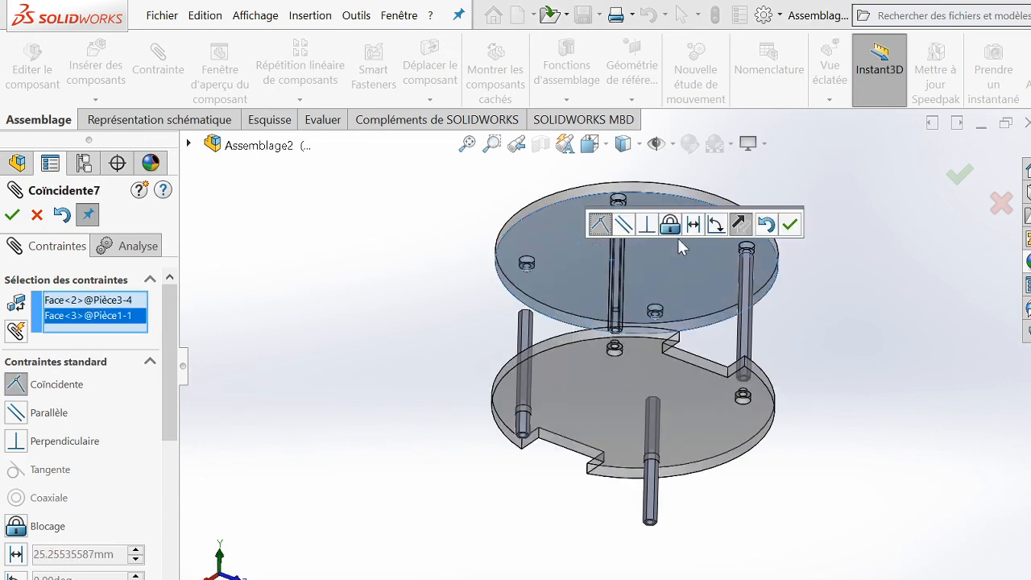
click(789, 225)
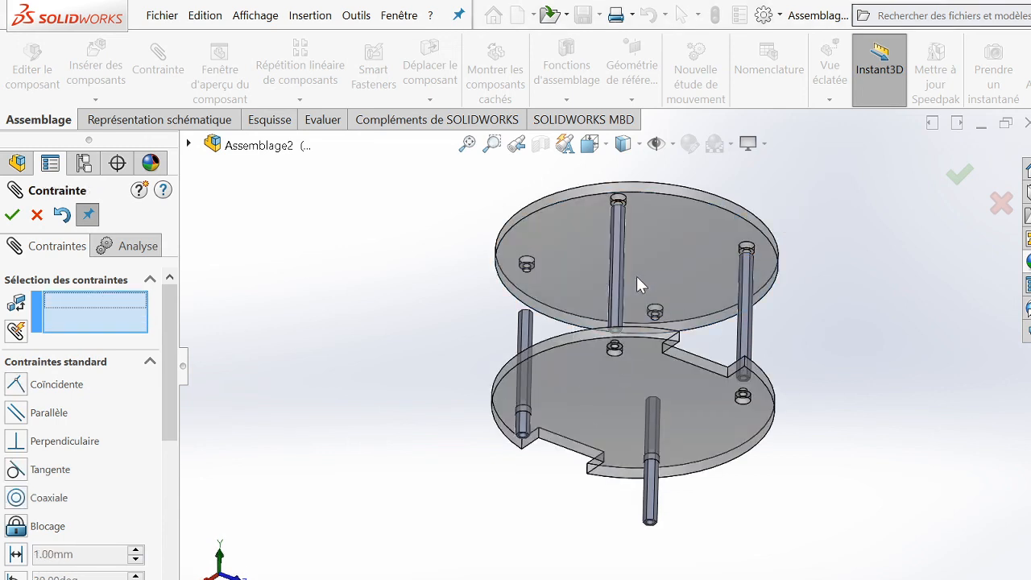
- Make the upper end face of the left-hand spacer Pièce3<1> coincident with the underside of Pièce1
middle_drag(593, 279, 534, 322)
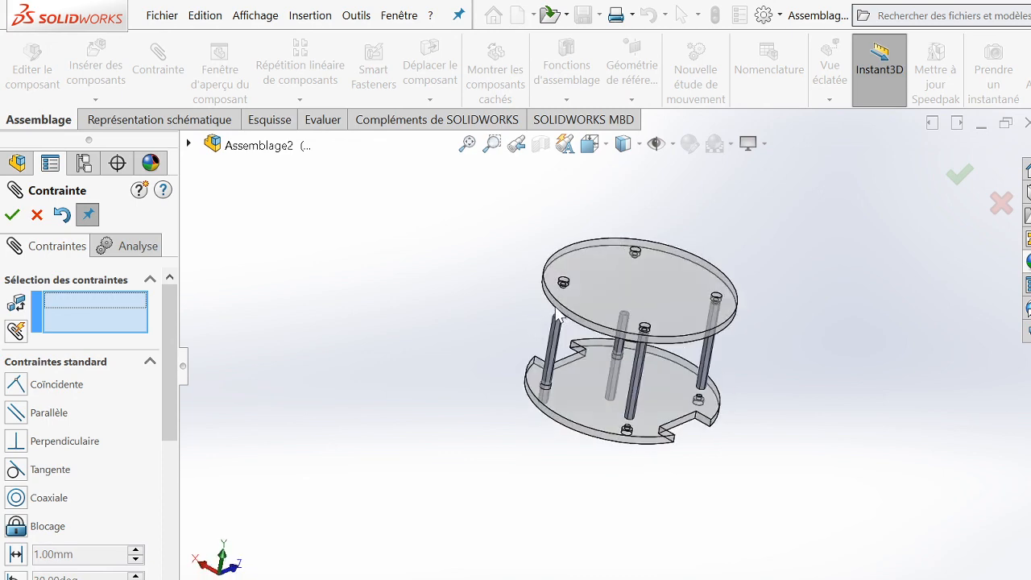
scroll(574, 334, down, 6)
scroll(580, 346, down, 3)
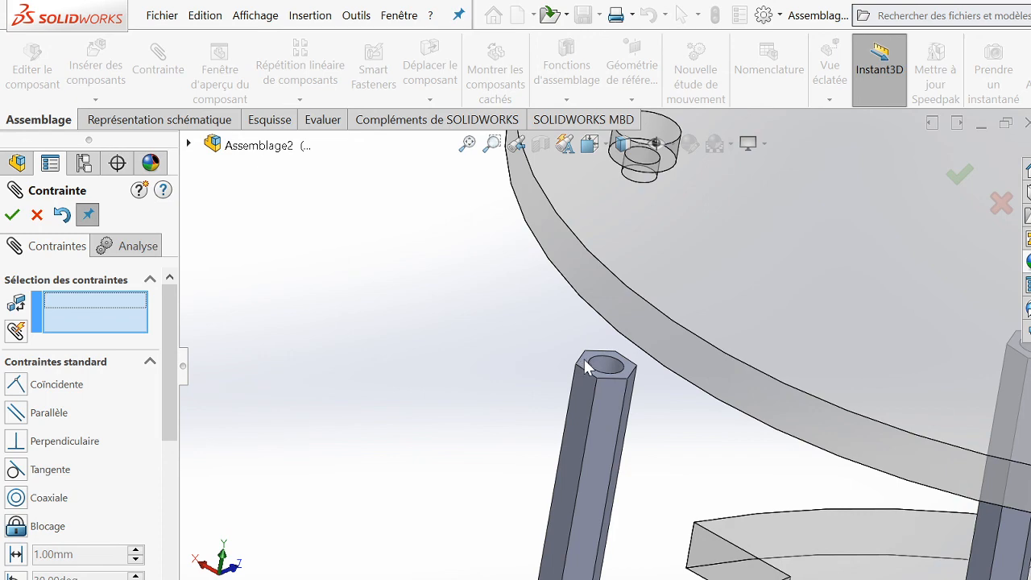
click(596, 366)
scroll(588, 363, up, 8)
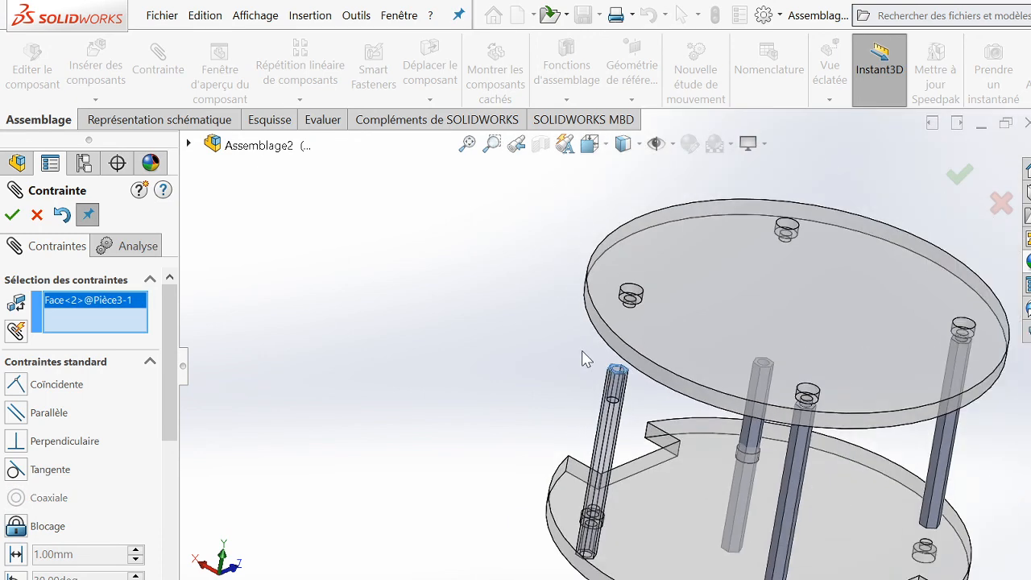
middle_drag(583, 359, 621, 356)
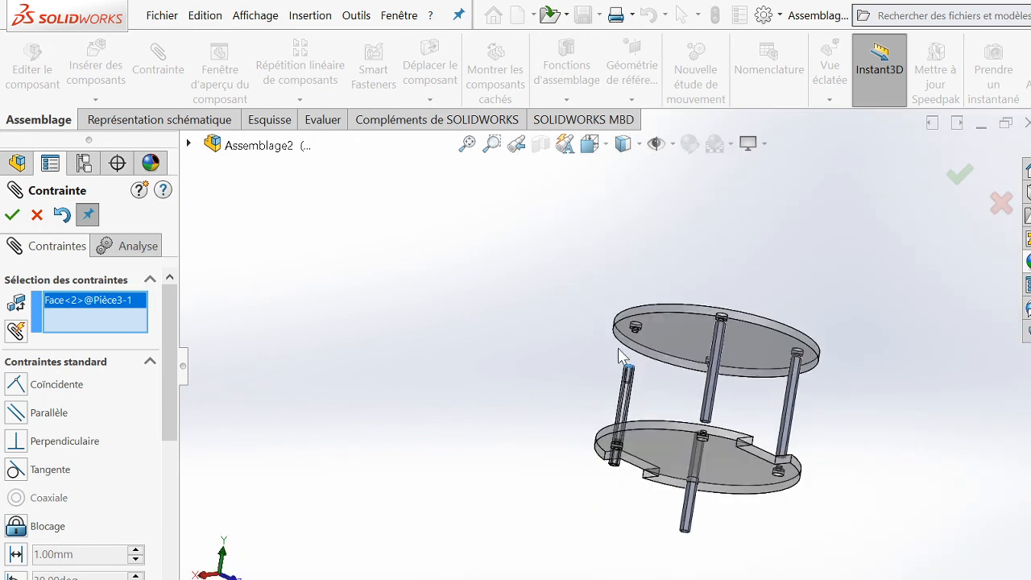
click(656, 329)
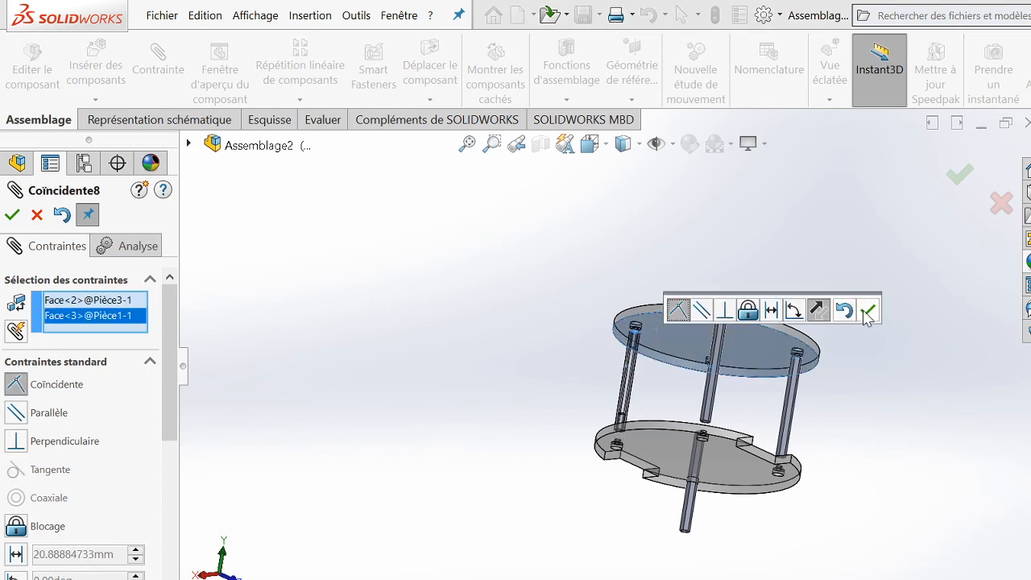
click(867, 314)
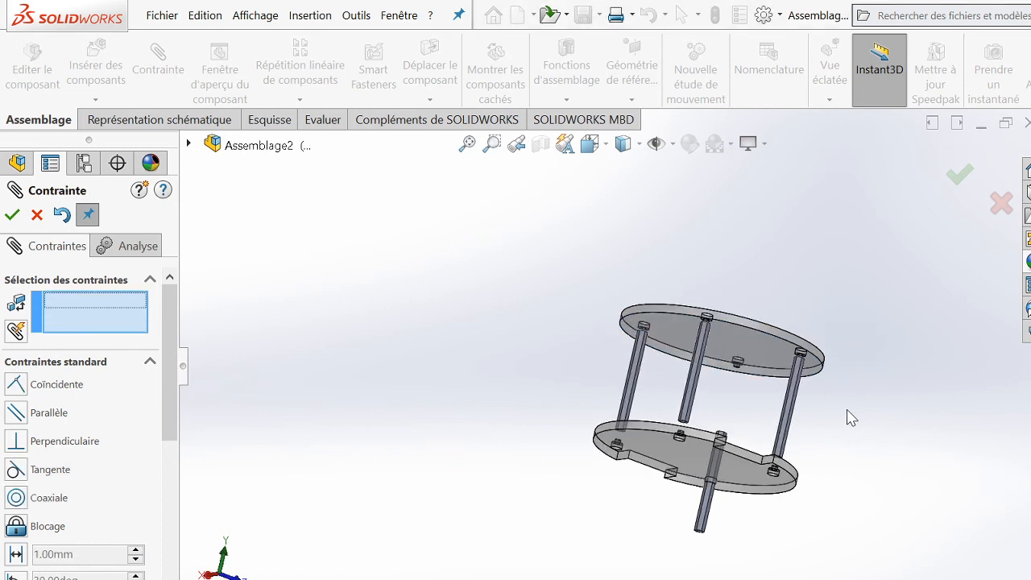
- Add a coincident mate between the upper end face of the remaining spacer Pièce3<3> and Pièce1's underside
middle_drag(851, 417, 845, 416)
middle_drag(633, 424, 668, 443)
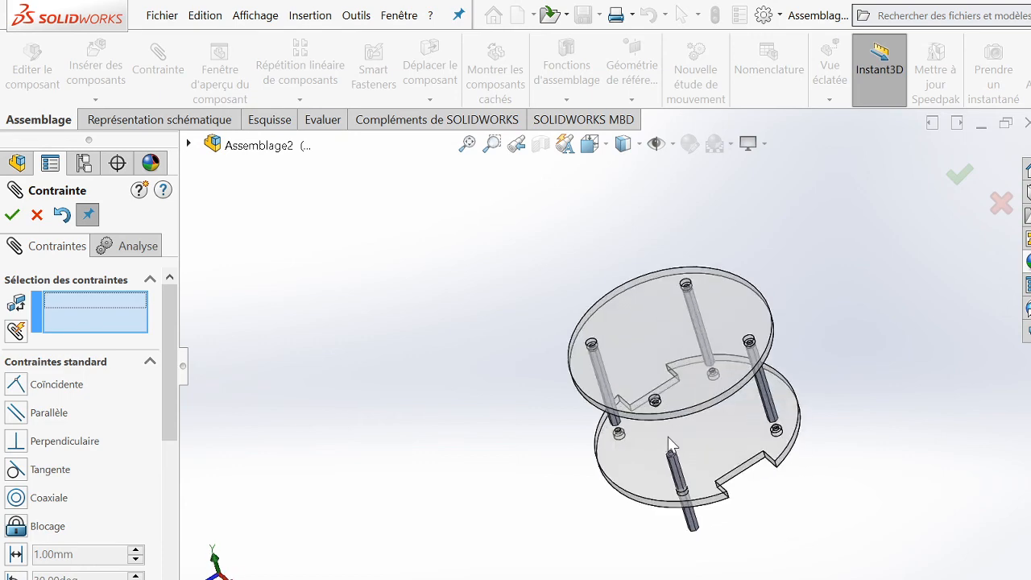
scroll(669, 443, down, 10)
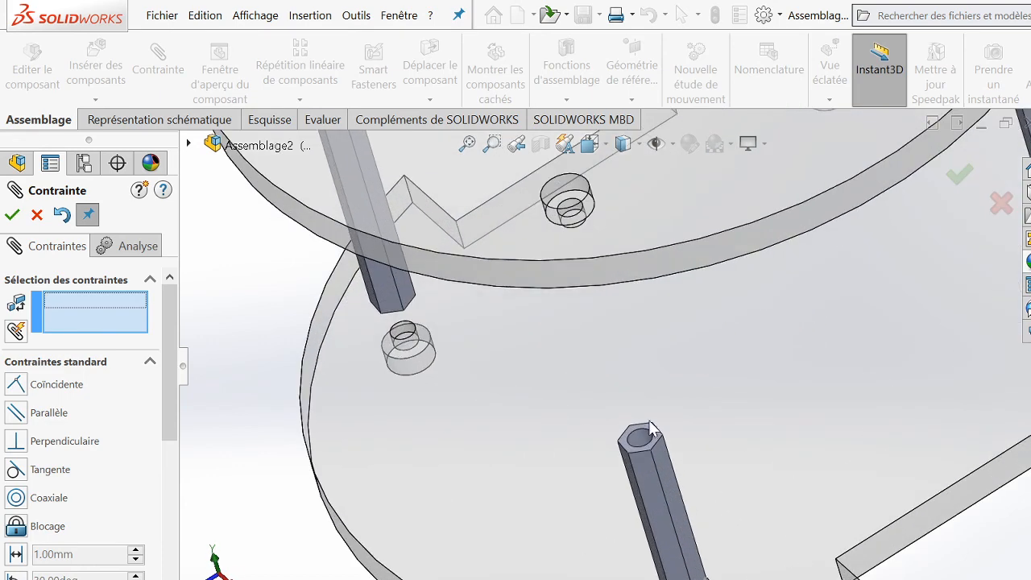
click(656, 435)
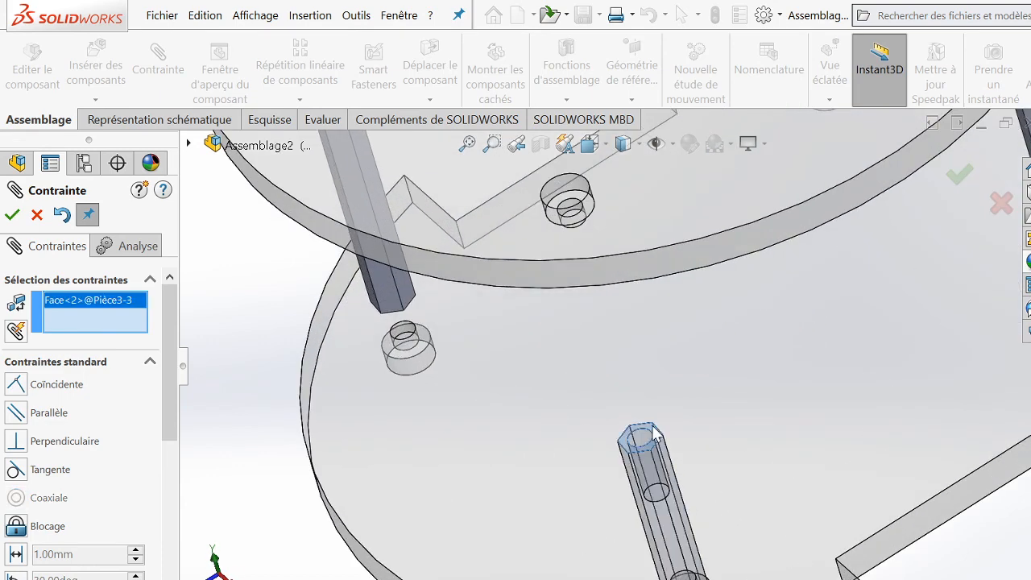
scroll(656, 435, up, 10)
middle_drag(653, 433, 606, 277)
click(593, 221)
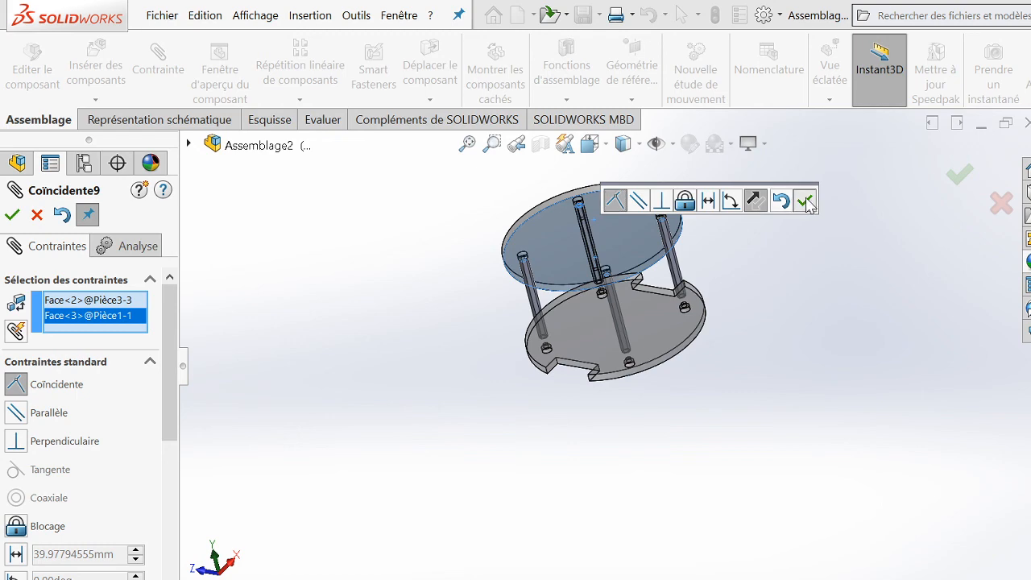
click(803, 200)
scroll(588, 270, down, 2)
middle_drag(588, 270, 609, 385)
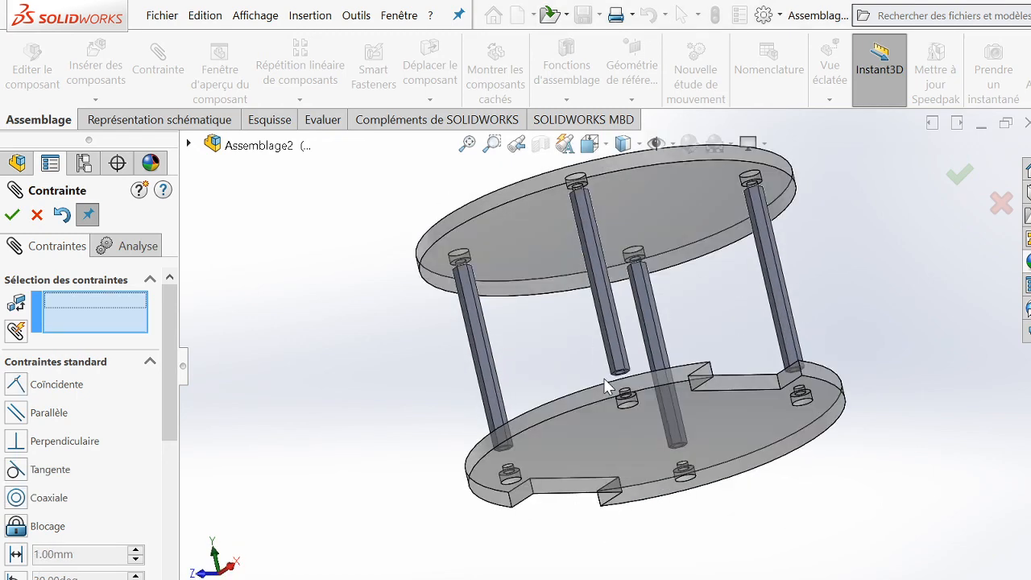
- Add a coincident mate between the lower end face of spacer Pièce3<3> and the upper face of Pièce21, finishing the mating
scroll(616, 370, down, 6)
scroll(625, 382, down, 3)
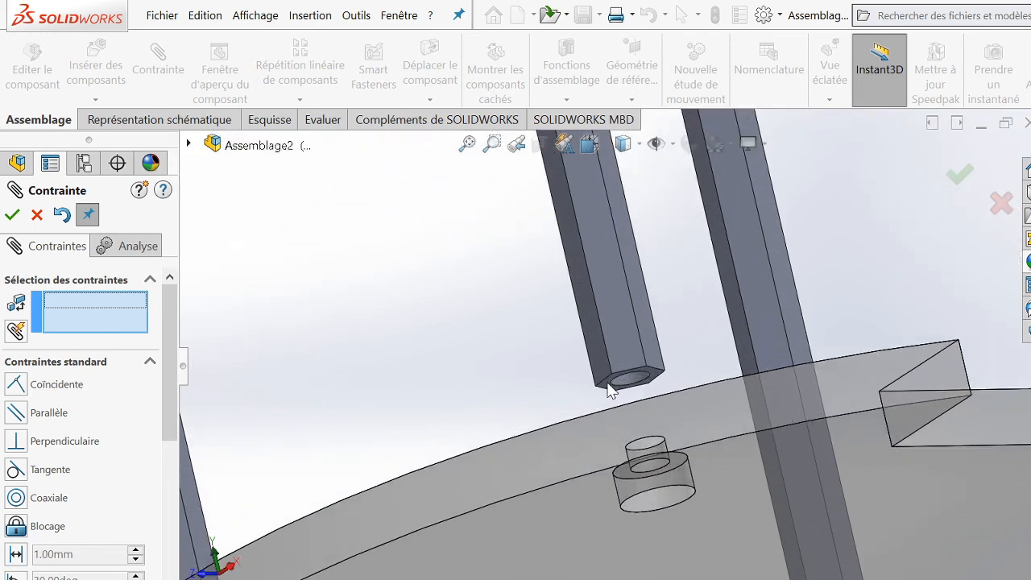
click(608, 390)
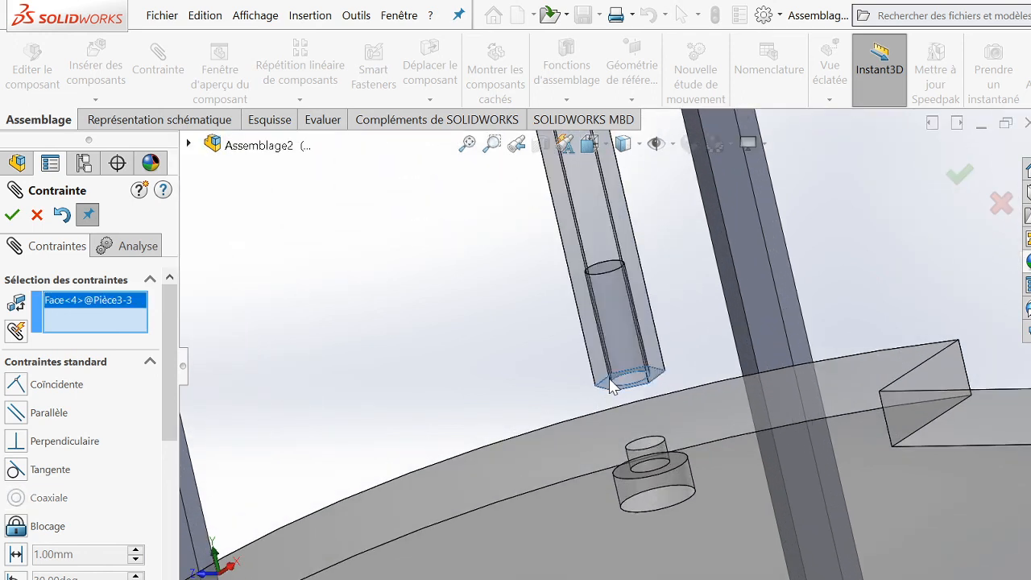
scroll(609, 388, up, 8)
scroll(608, 381, up, 2)
middle_drag(608, 381, 600, 401)
click(586, 428)
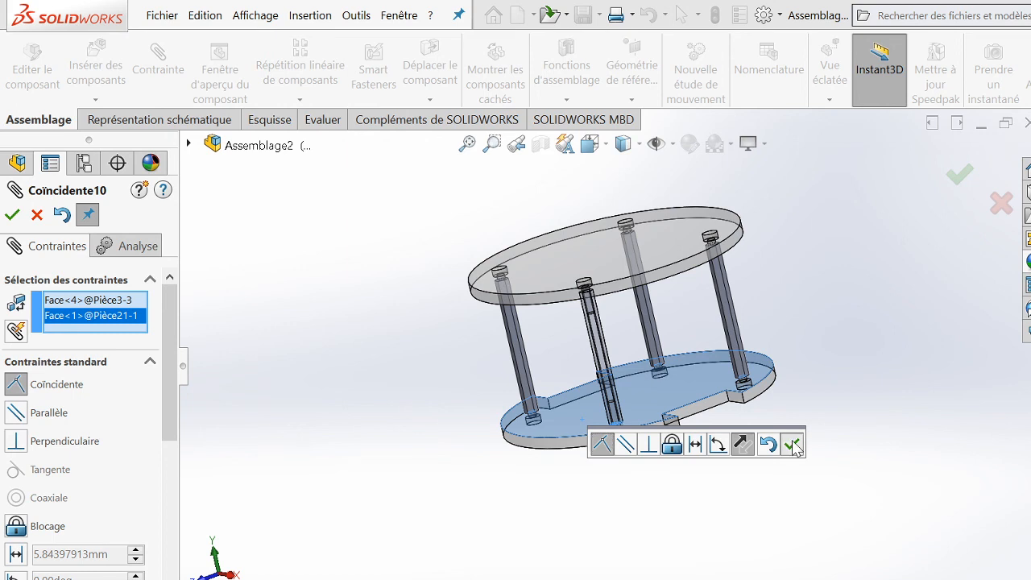
click(793, 445)
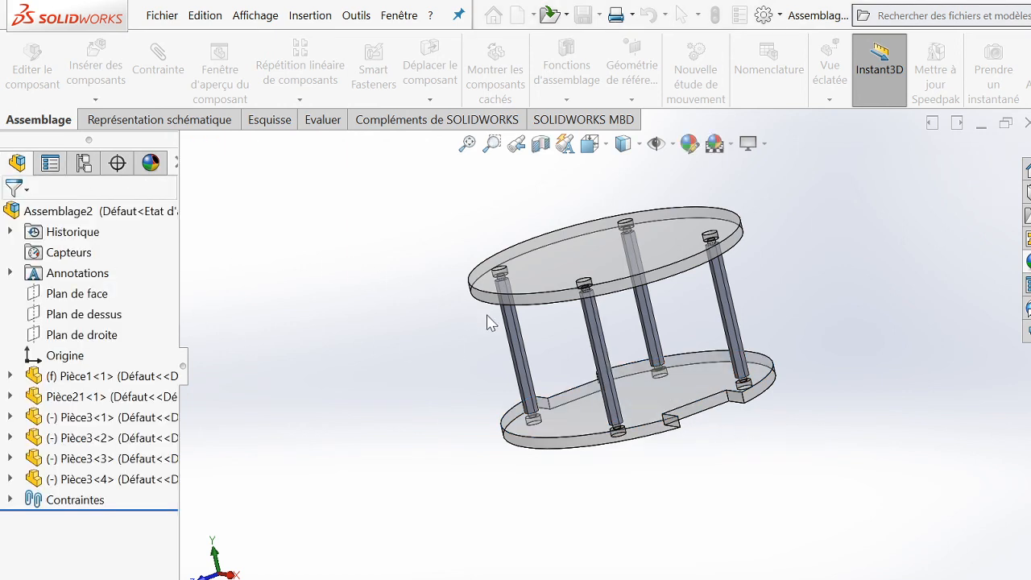
- Examine the assembled plates and the seating of the four spacers from several angles
scroll(496, 319, up, 4)
scroll(576, 313, down, 2)
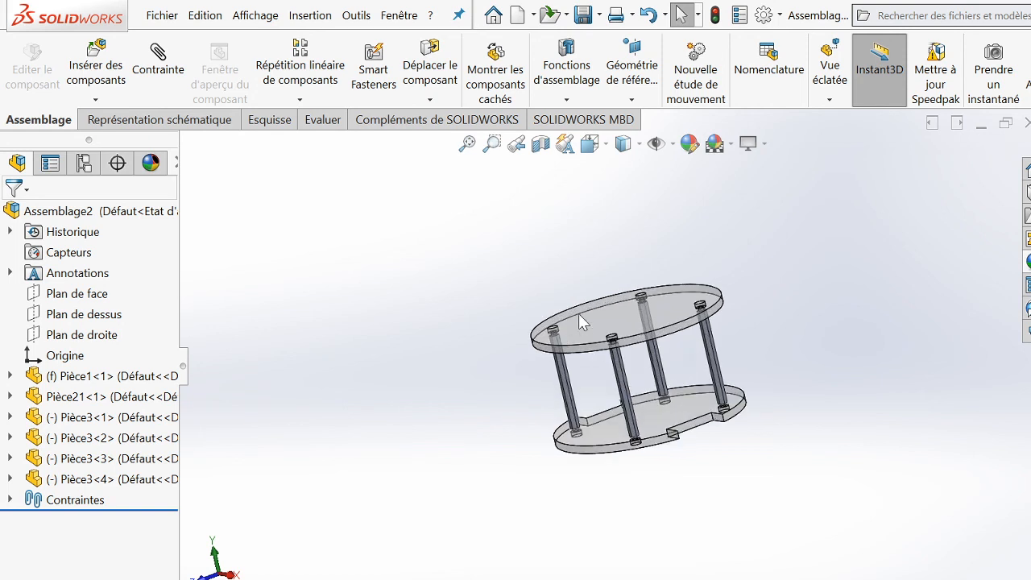
right_click(777, 316)
click(805, 399)
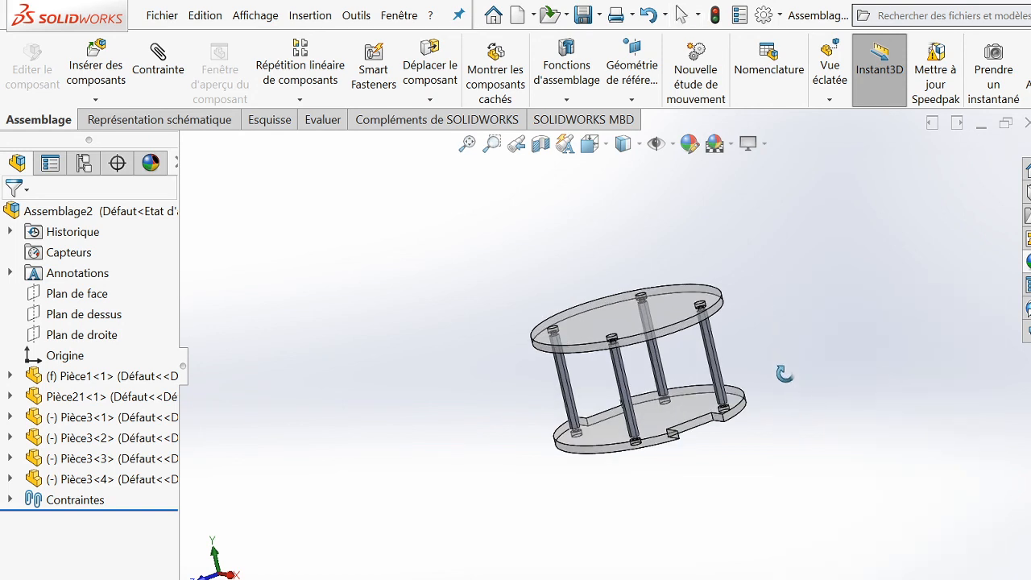
drag(748, 335, 849, 436)
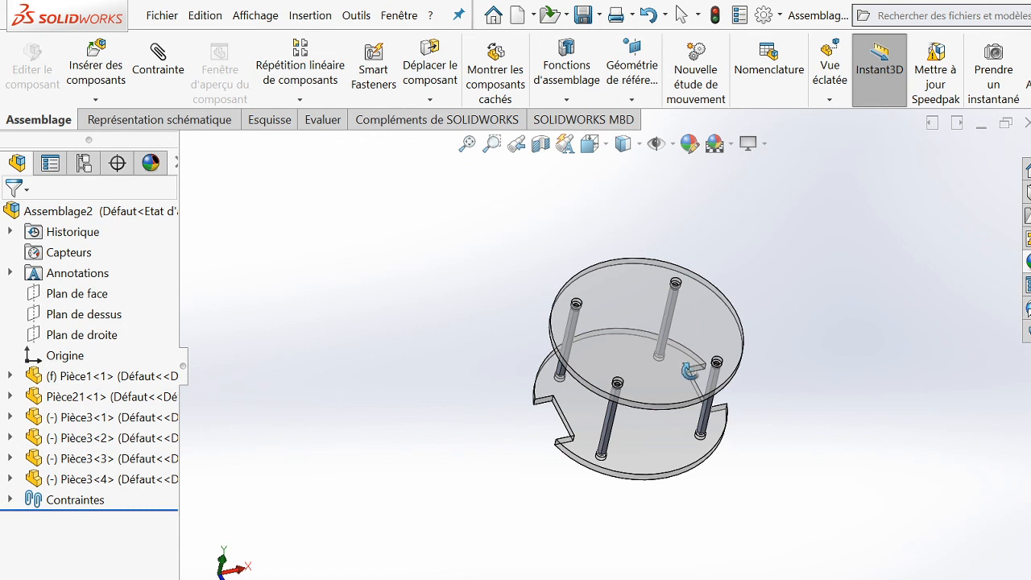
drag(803, 405, 776, 352)
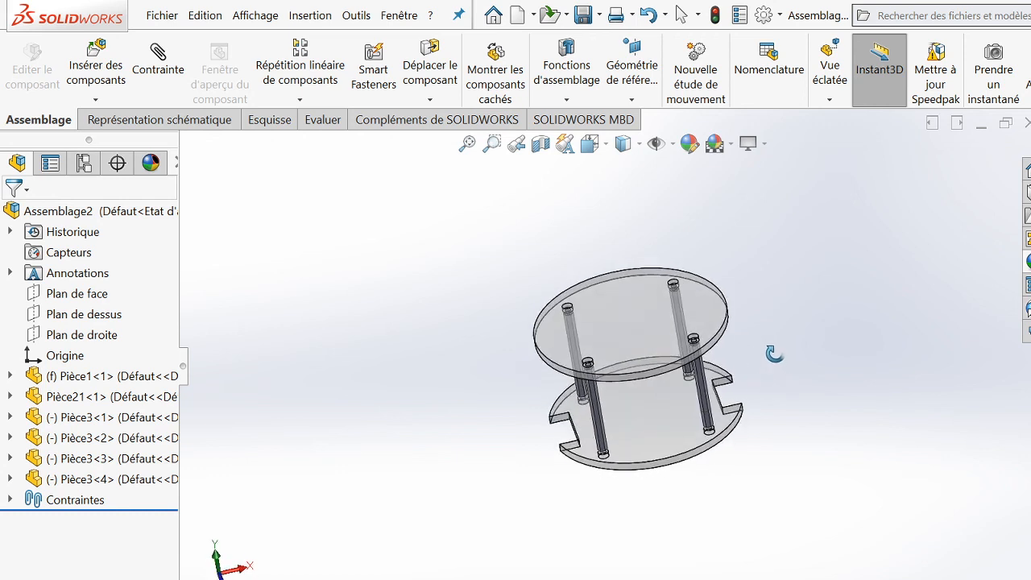
right_click(778, 355)
click(805, 368)
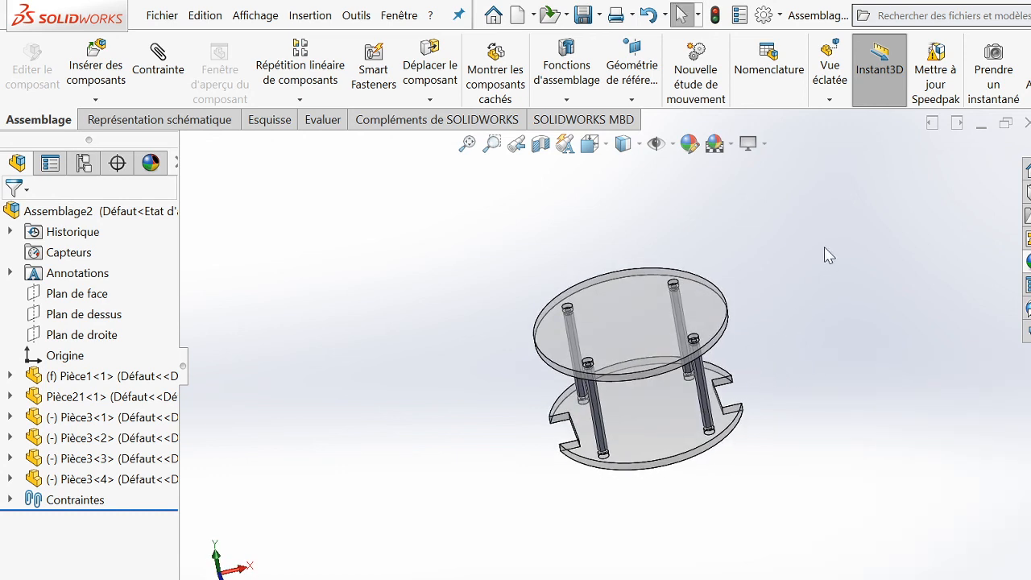
- Save the assembly as Assemblage2.SLDASM in the Nouveau dossier folder on the Bureau
click(592, 19)
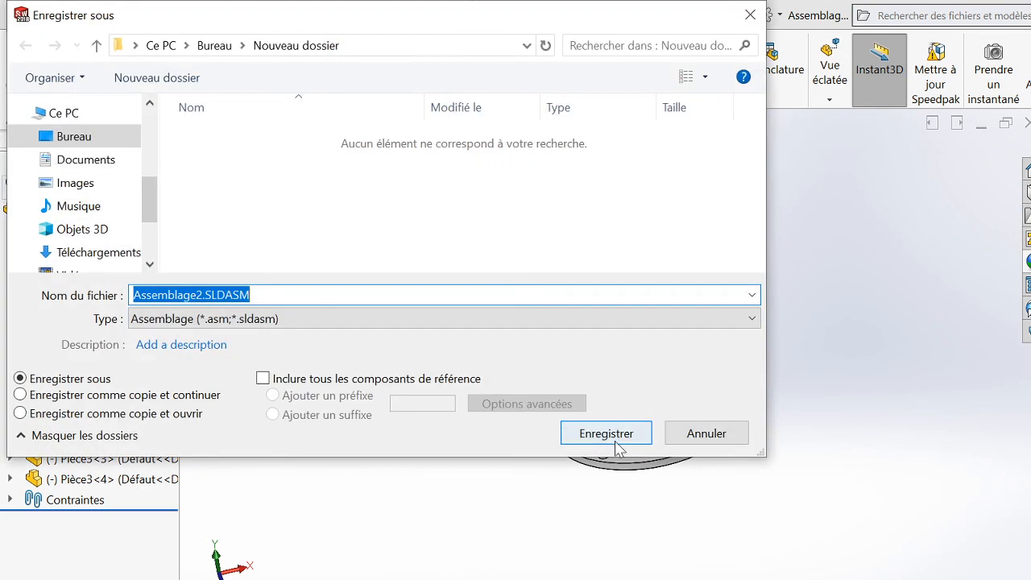
click(618, 436)
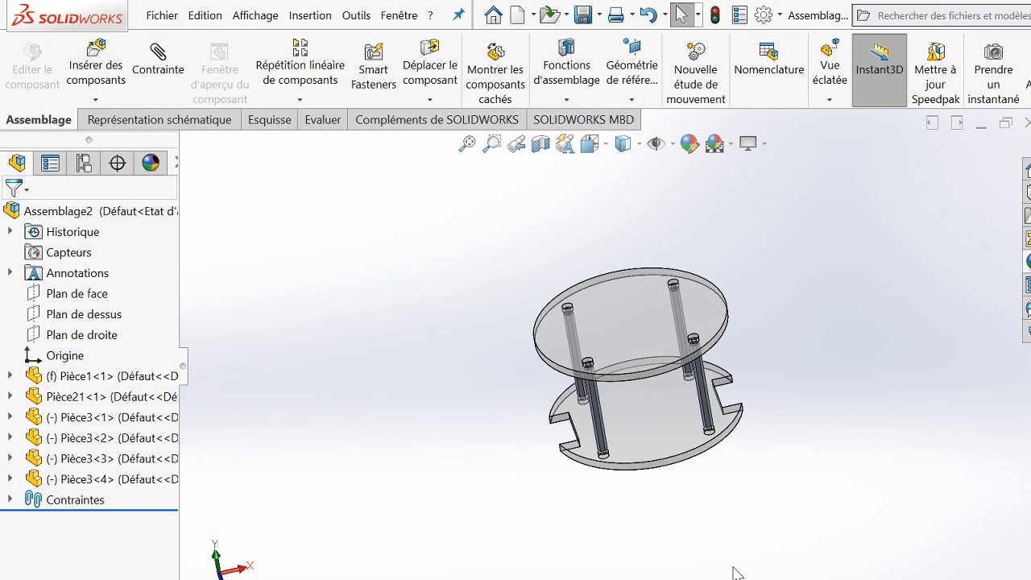
key(alt+Tab)
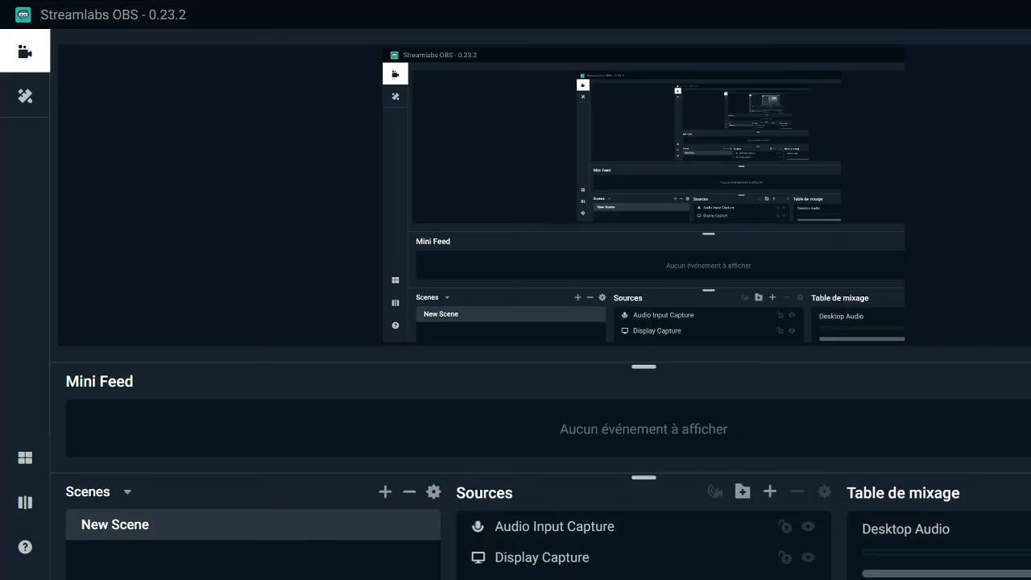